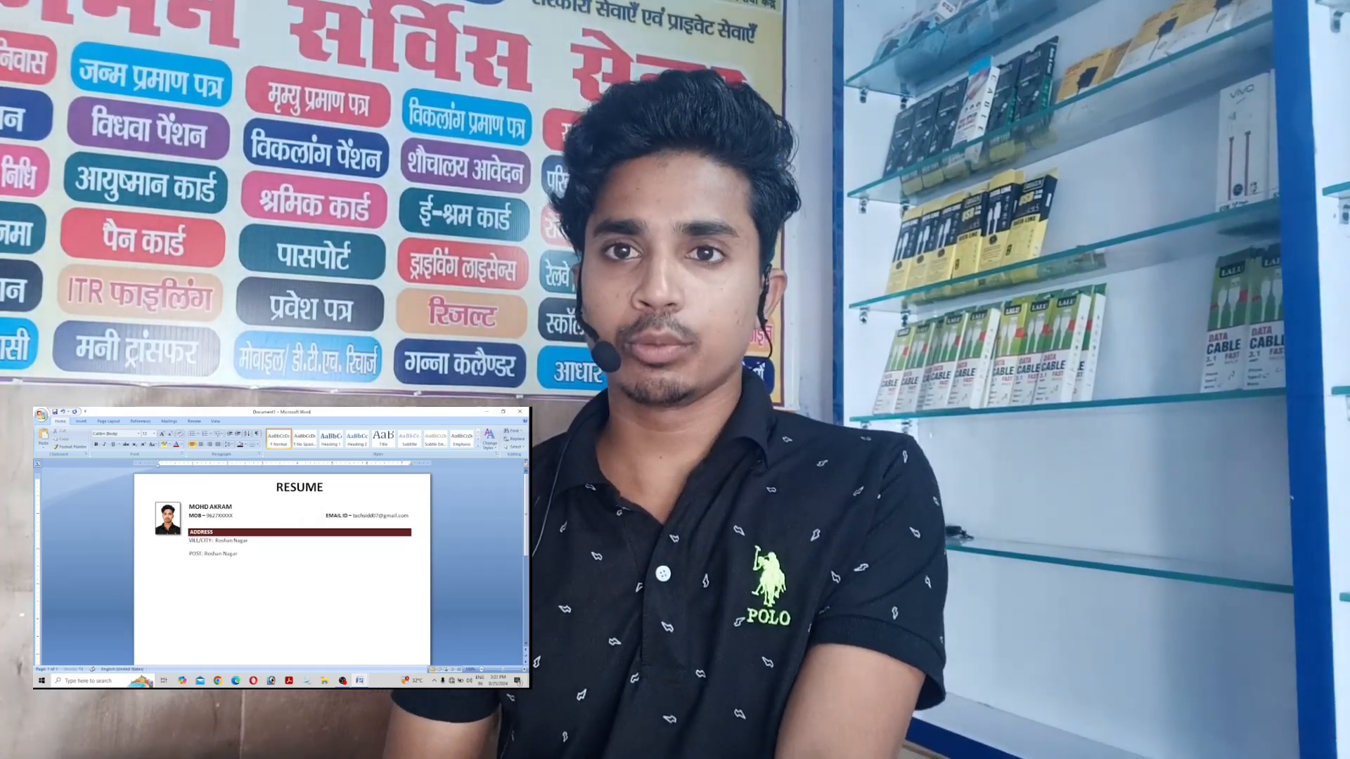
# Finish the address with Kheri and spell the state out as Uttar Pradesh.
pyautogui.write('Kheri')
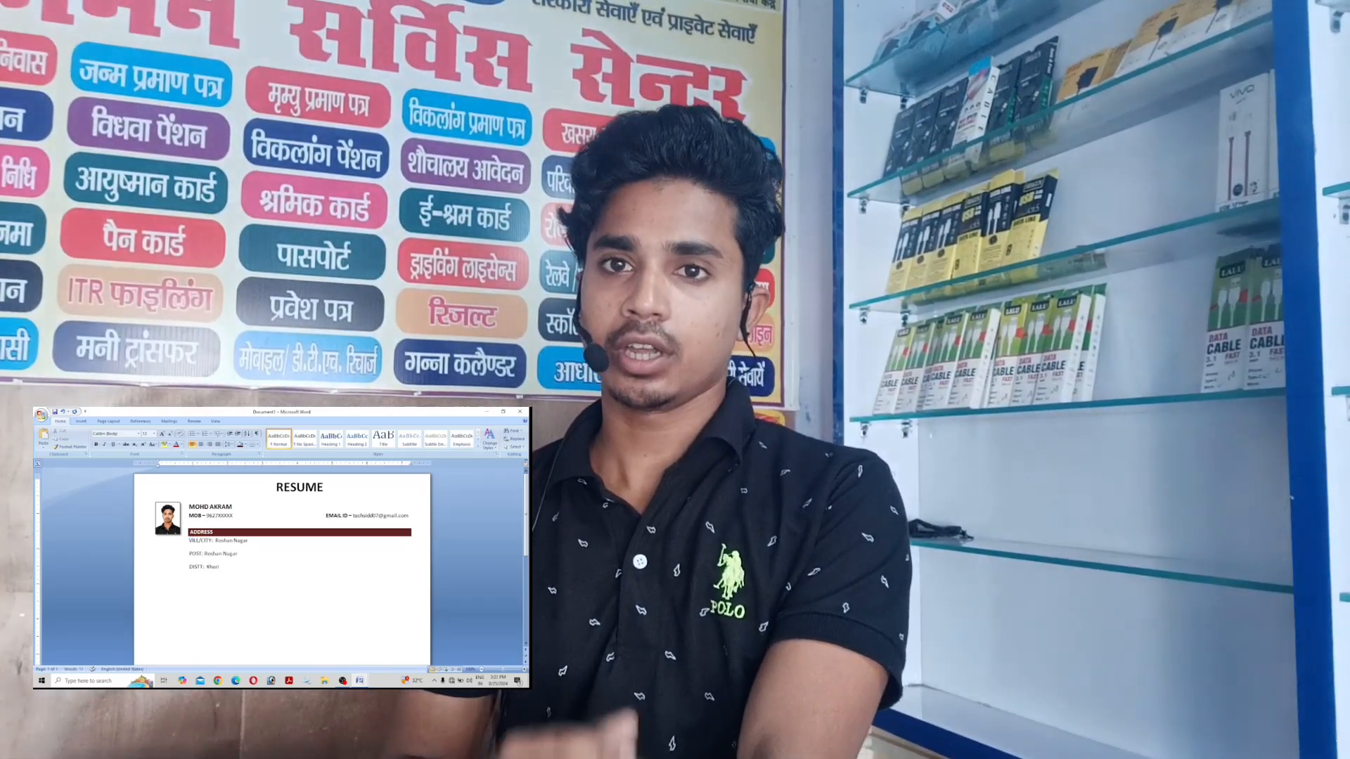
pyautogui.press('BackSpace')
pyautogui.press('BackSpace')
pyautogui.write('ttar Pradesh')
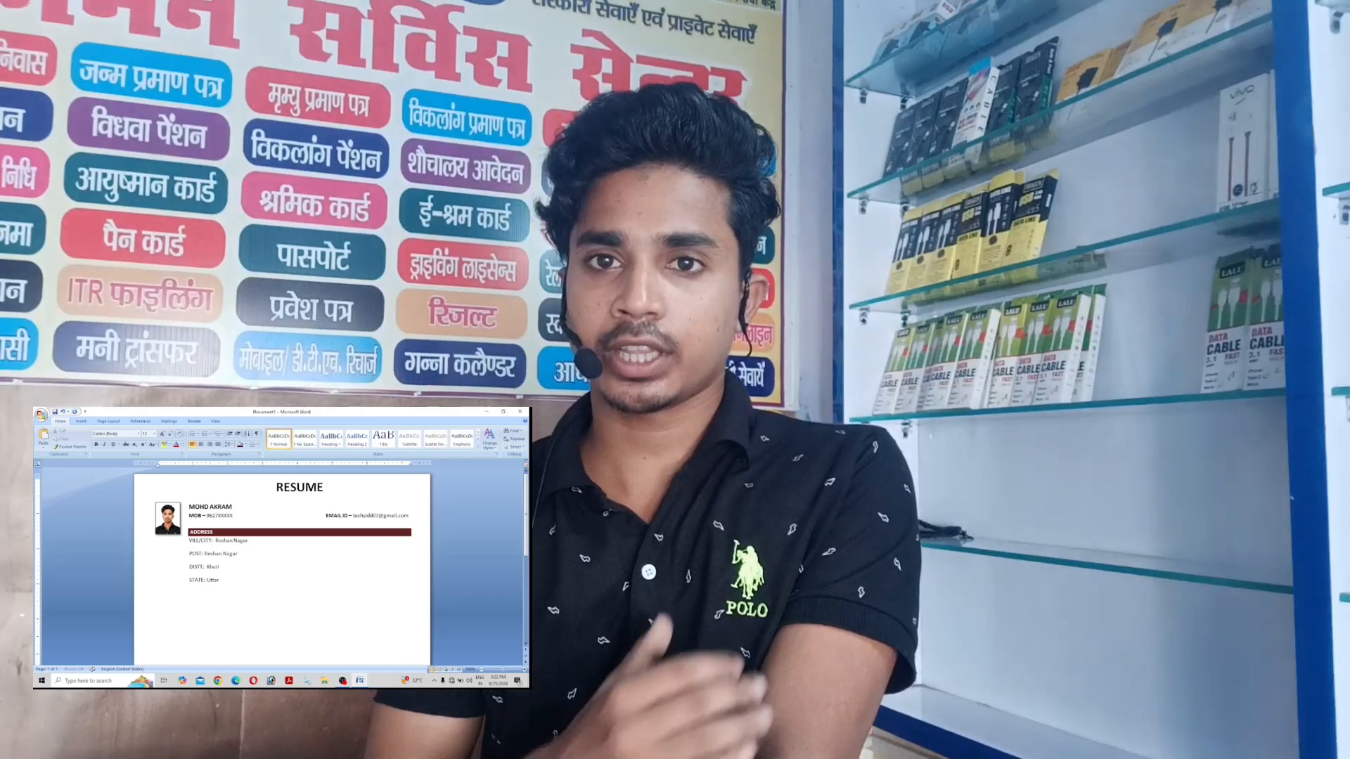
# Make the POST:, DISTT: and STATE: address labels bold.
pyautogui.hotkey('ctrl', 'b')
pyautogui.moveTo(189, 567); pyautogui.dragTo(204, 567)
pyautogui.hotkey('ctrl', 'b')
pyautogui.moveTo(189, 581); pyautogui.dragTo(205, 580)
pyautogui.hotkey('ctrl', 'b')
pyautogui.click(241, 581)
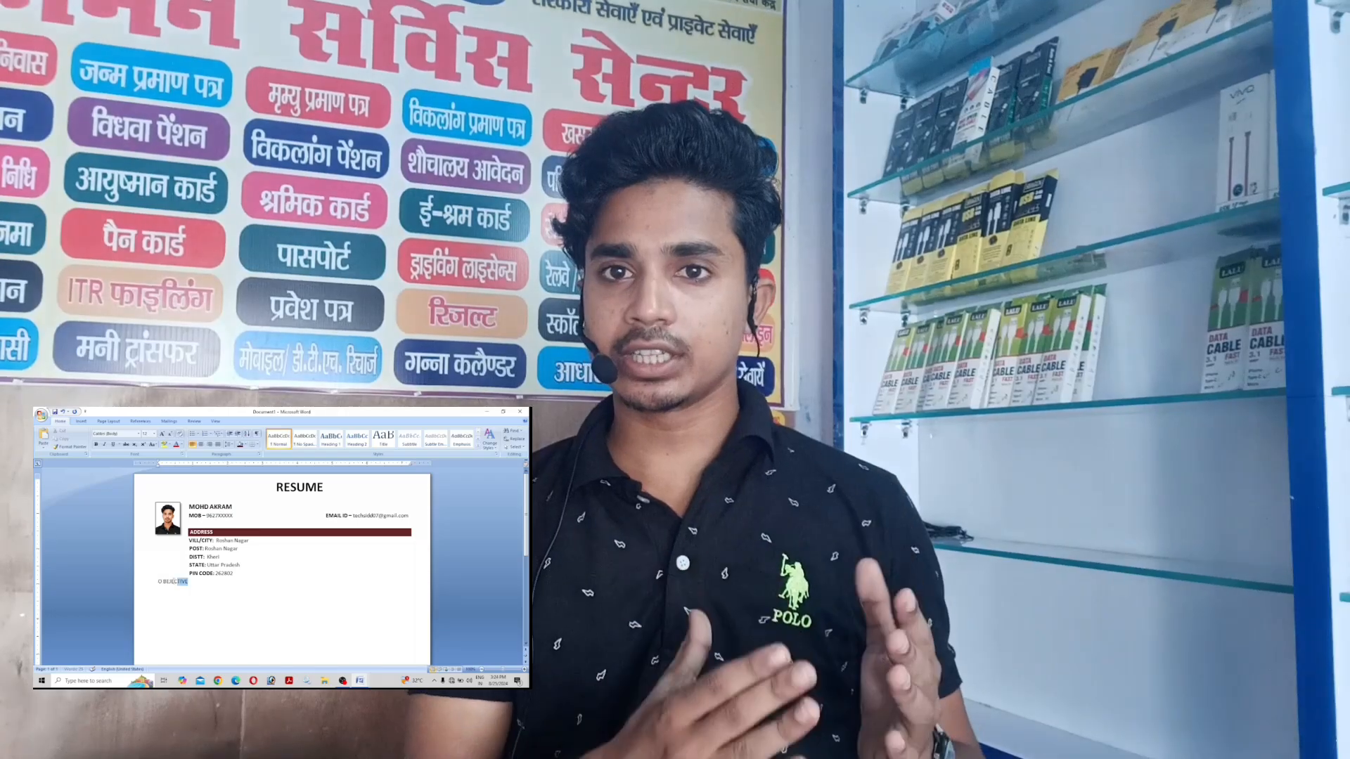
pyautogui.click(179, 591)
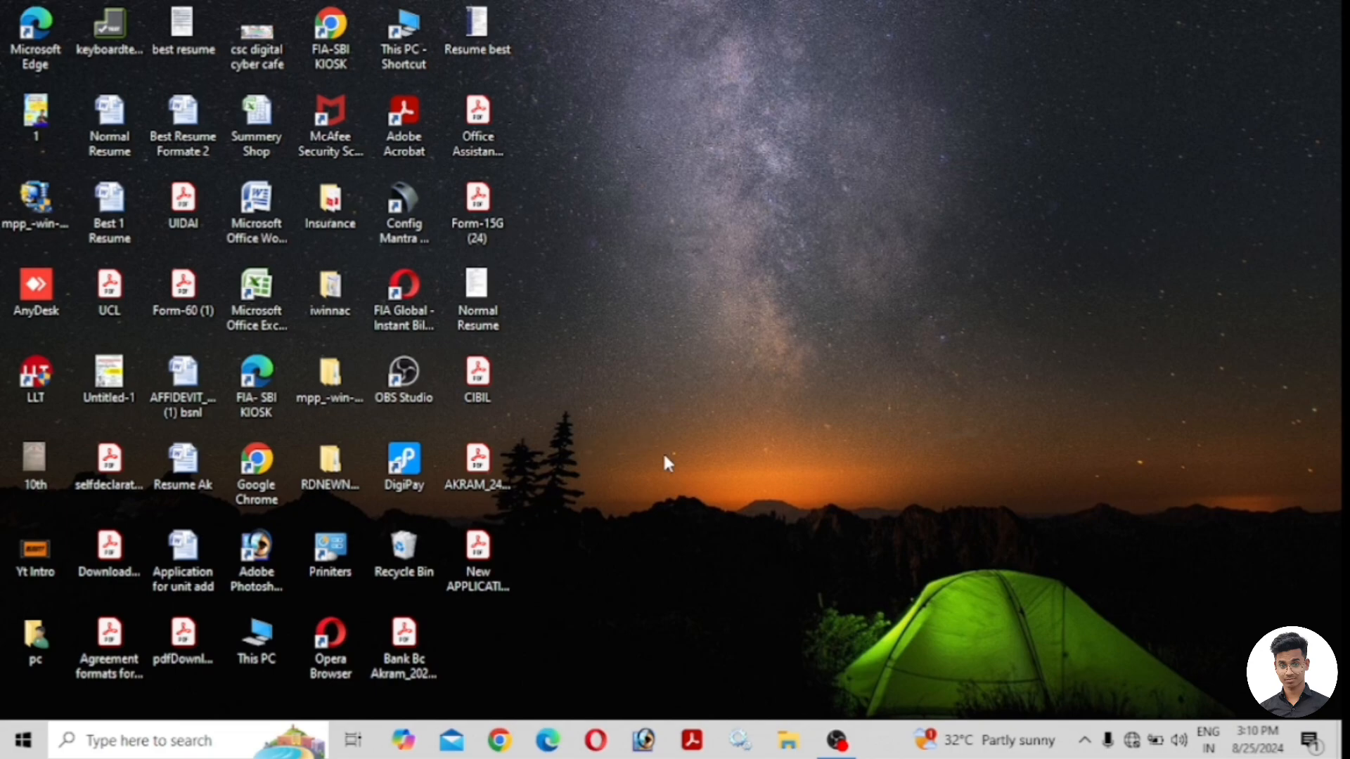
# Open the Best 1 Resume sample and scroll down to its personal details and declaration.
pyautogui.doubleClick(113, 213)
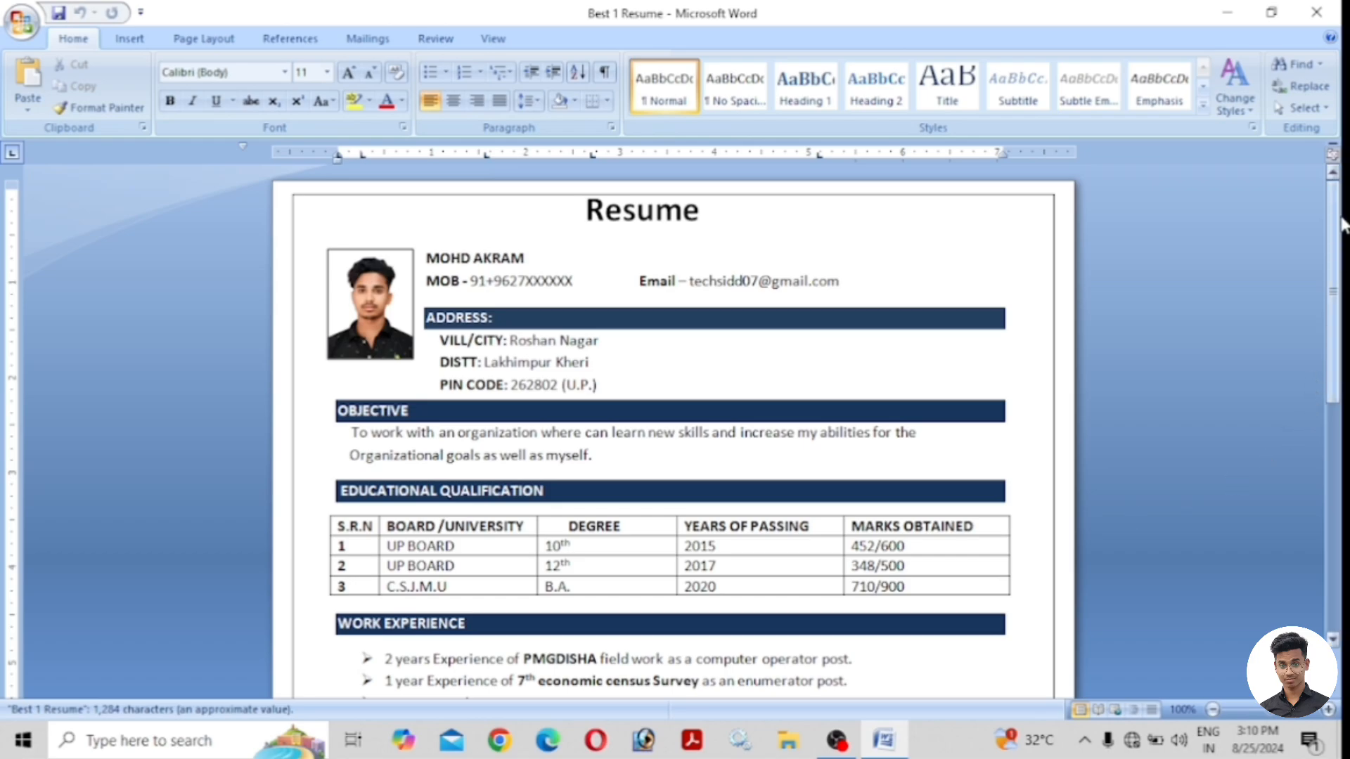
pyautogui.moveTo(1341, 223)
pyautogui.mouseDown()
pyautogui.moveTo(1341, 492)
pyautogui.moveTo(1342, 214)
pyautogui.mouseUp()
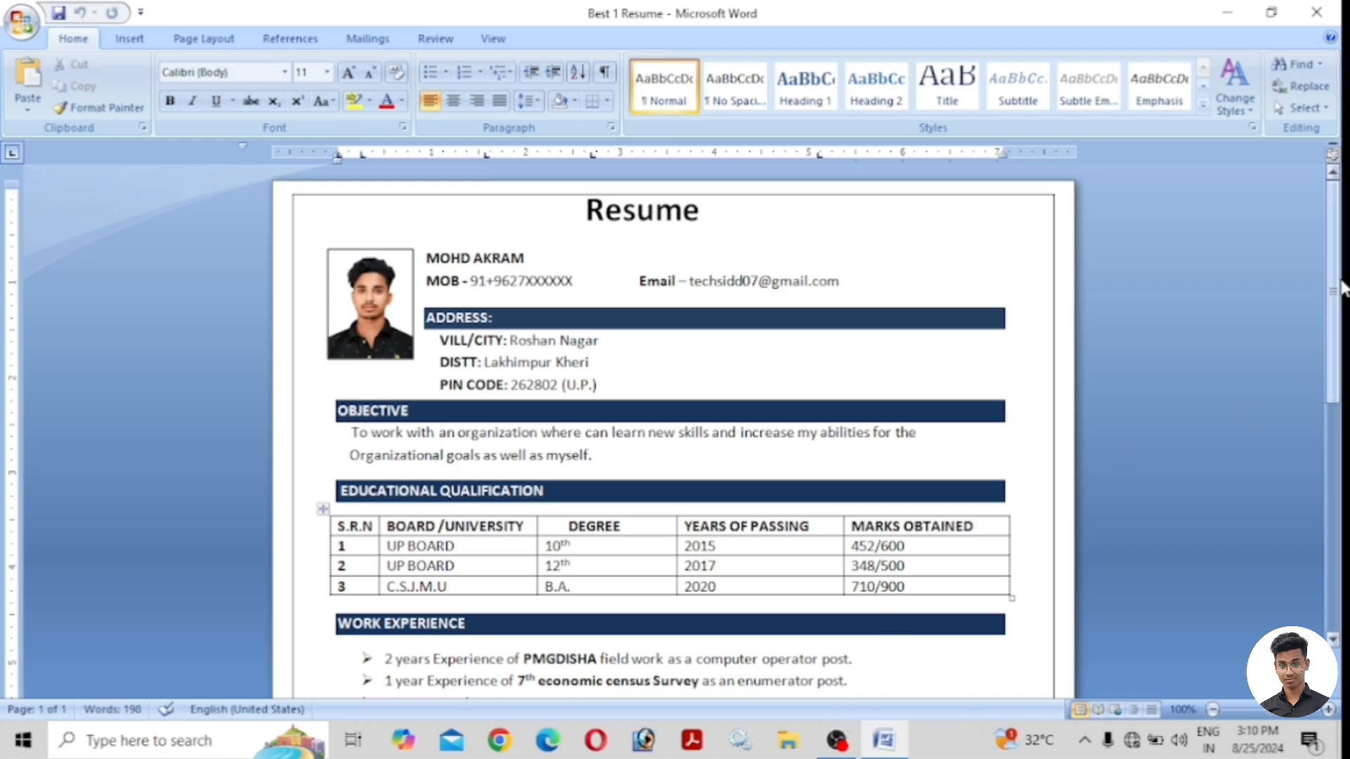
pyautogui.moveTo(1341, 292); pyautogui.dragTo(1342, 521)
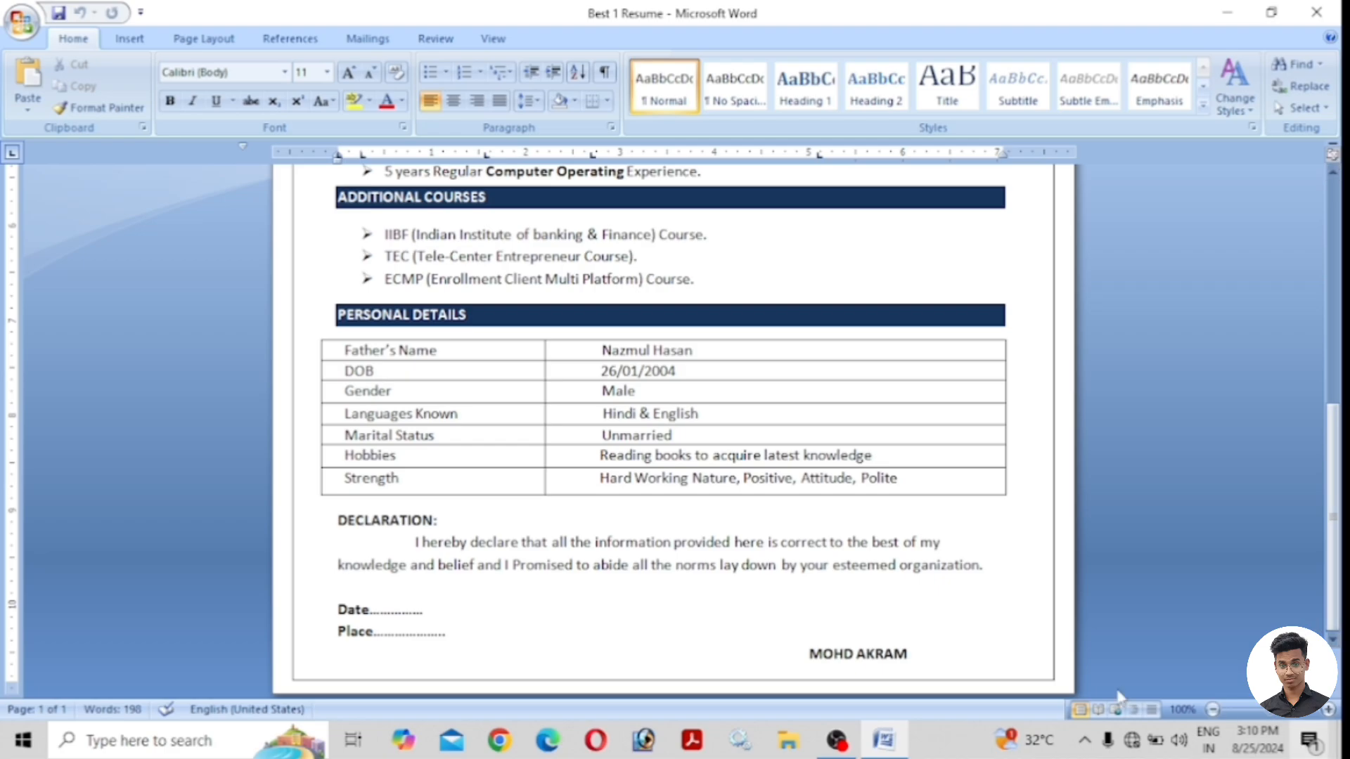
pyautogui.moveTo(1342, 521)
pyautogui.mouseDown()
pyautogui.moveTo(1342, 261)
pyautogui.moveTo(1343, 538)
pyautogui.moveTo(1340, 523)
pyautogui.mouseUp()
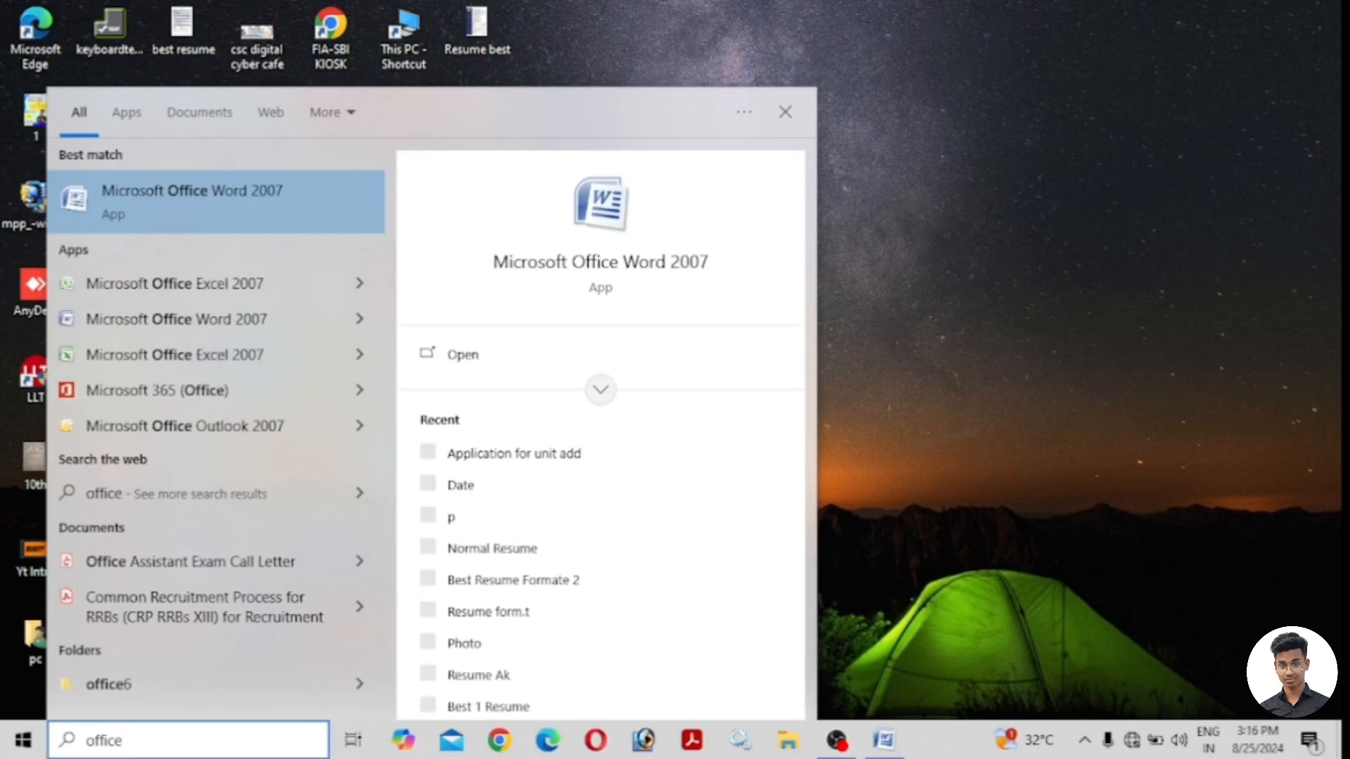
# Launch Word 2007 maximized with a blank document and shrink the top page margin.
pyautogui.click(199, 194)
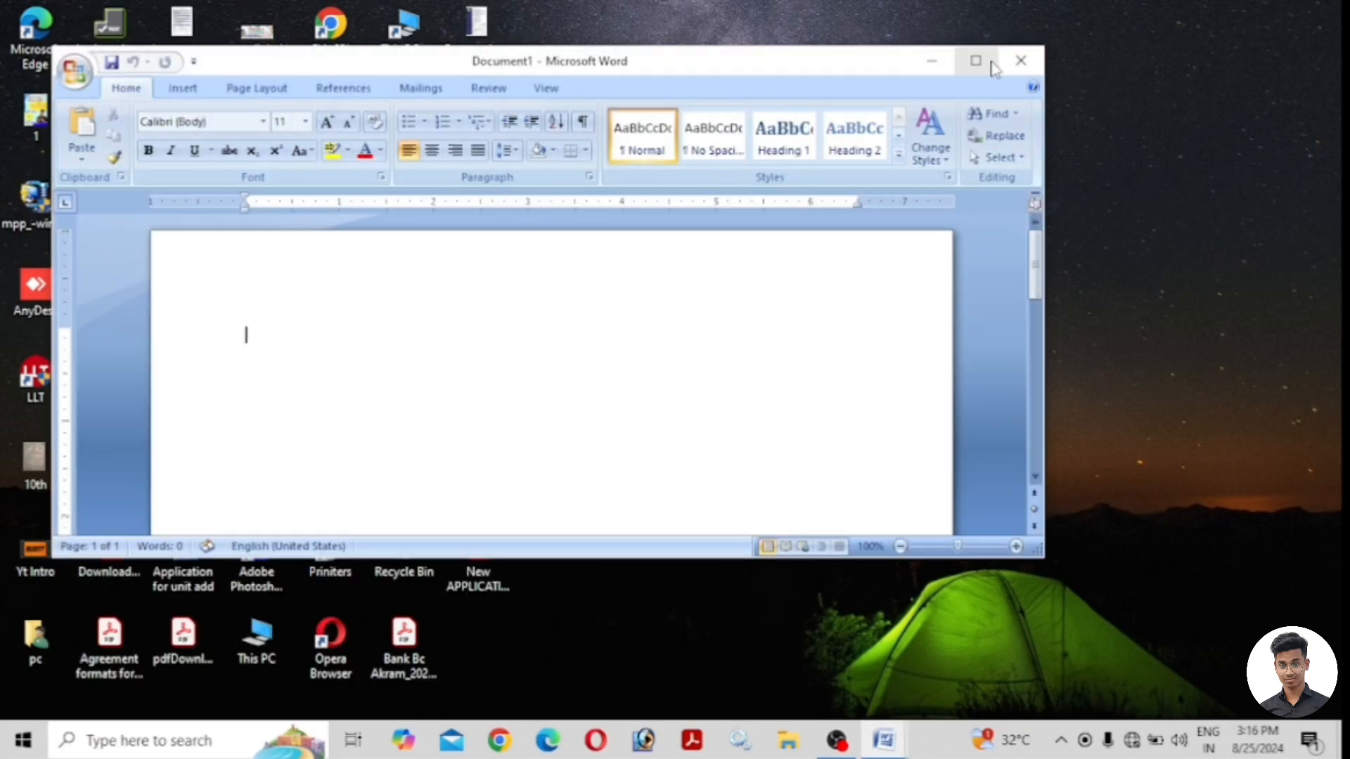
pyautogui.click(975, 61)
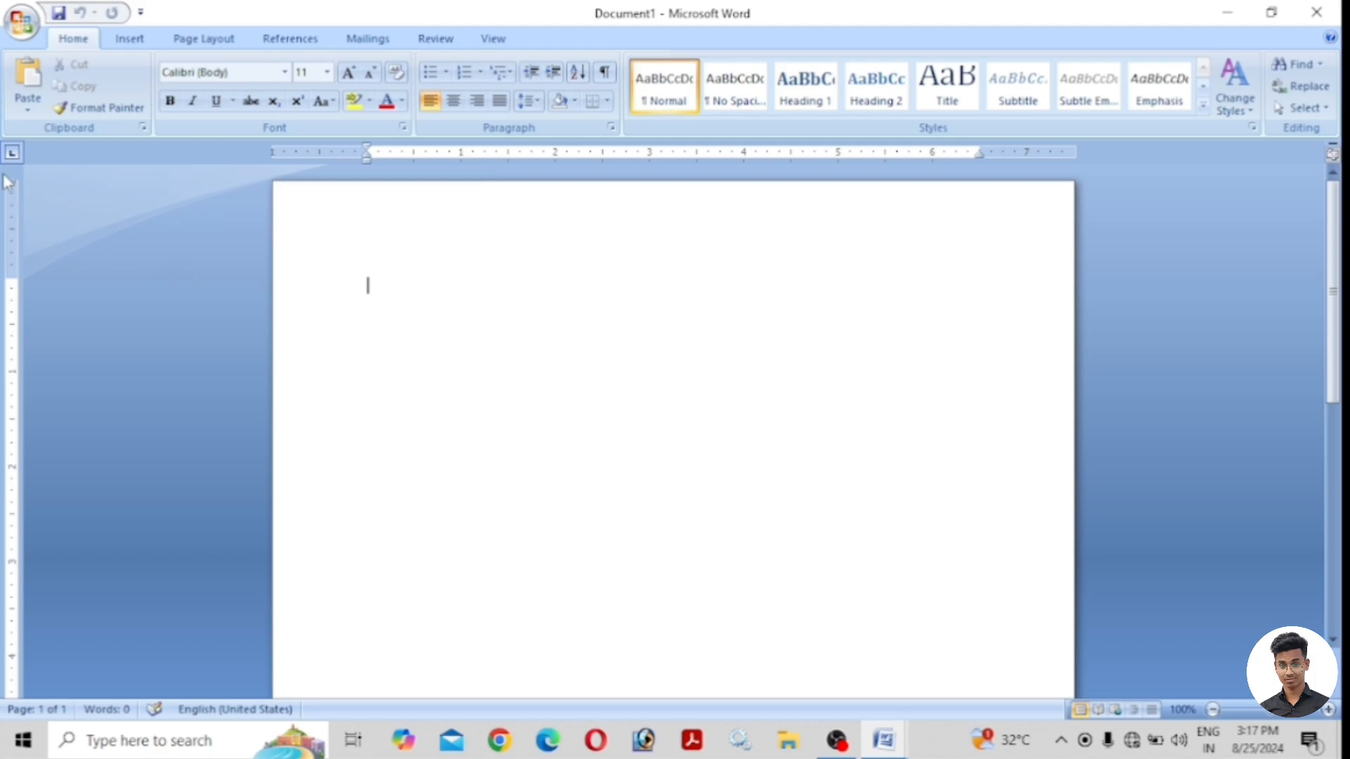
pyautogui.moveTo(15, 278); pyautogui.dragTo(15, 191)
pyautogui.scroll(-10, 34, 571)
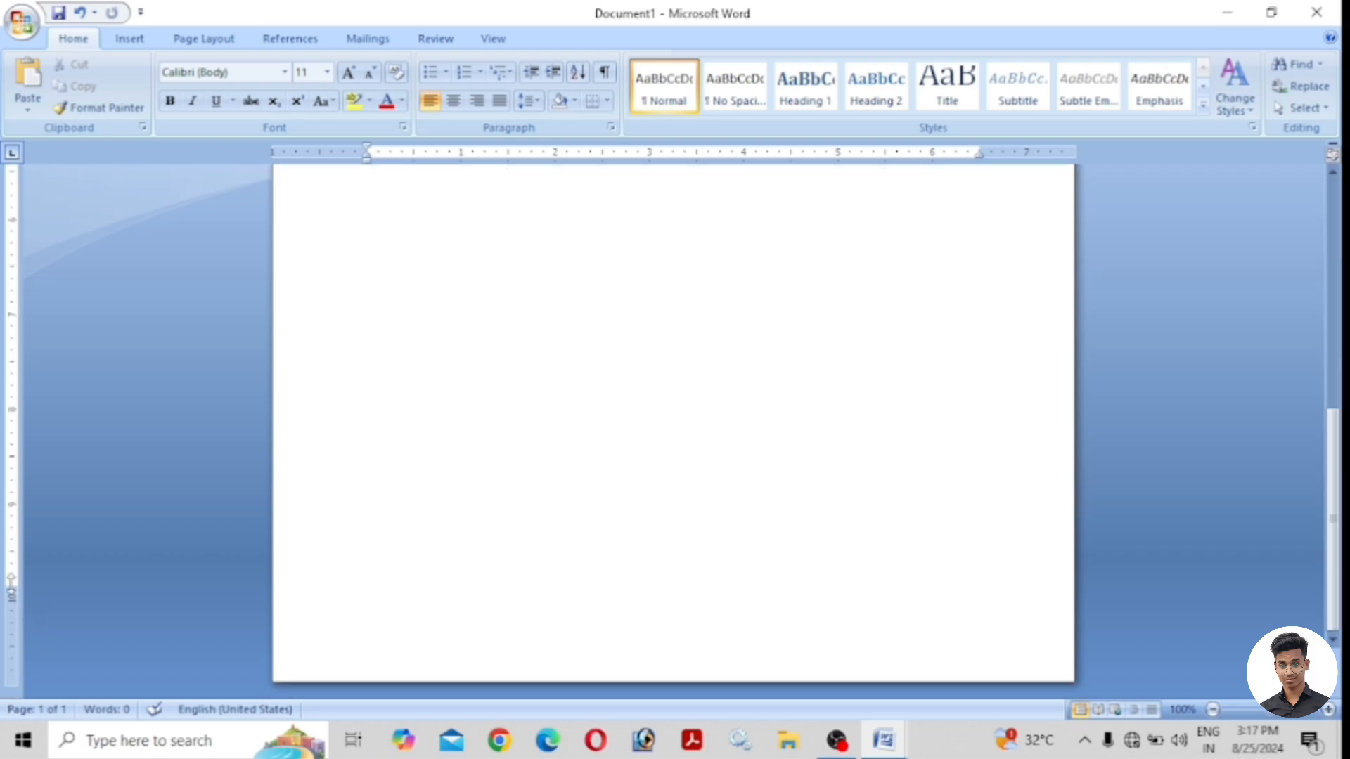
# Shrink the bottom, left and right page margins.
pyautogui.moveTo(12, 585); pyautogui.dragTo(14, 675)
pyautogui.scroll(2, 221, 549)
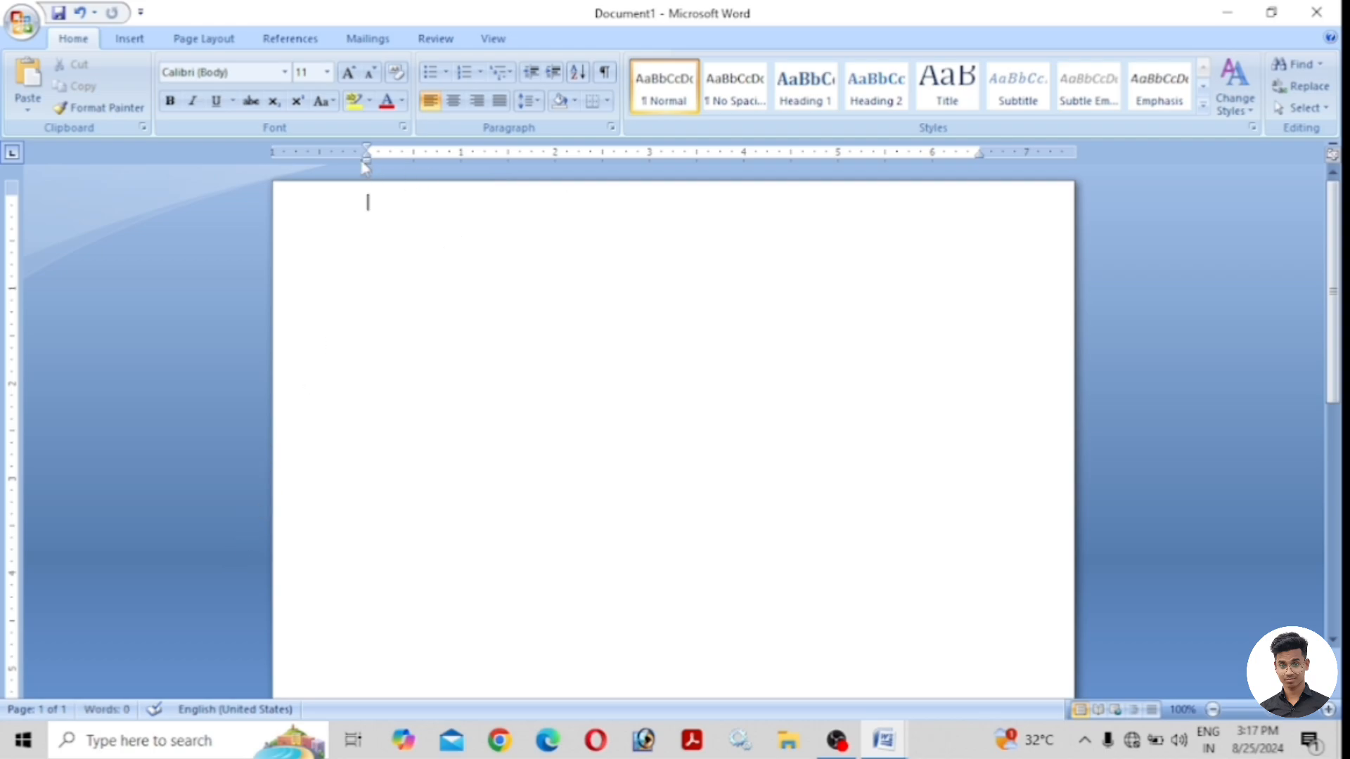
pyautogui.moveTo(367, 156); pyautogui.dragTo(339, 162)
pyautogui.moveTo(979, 152); pyautogui.dragTo(1020, 150)
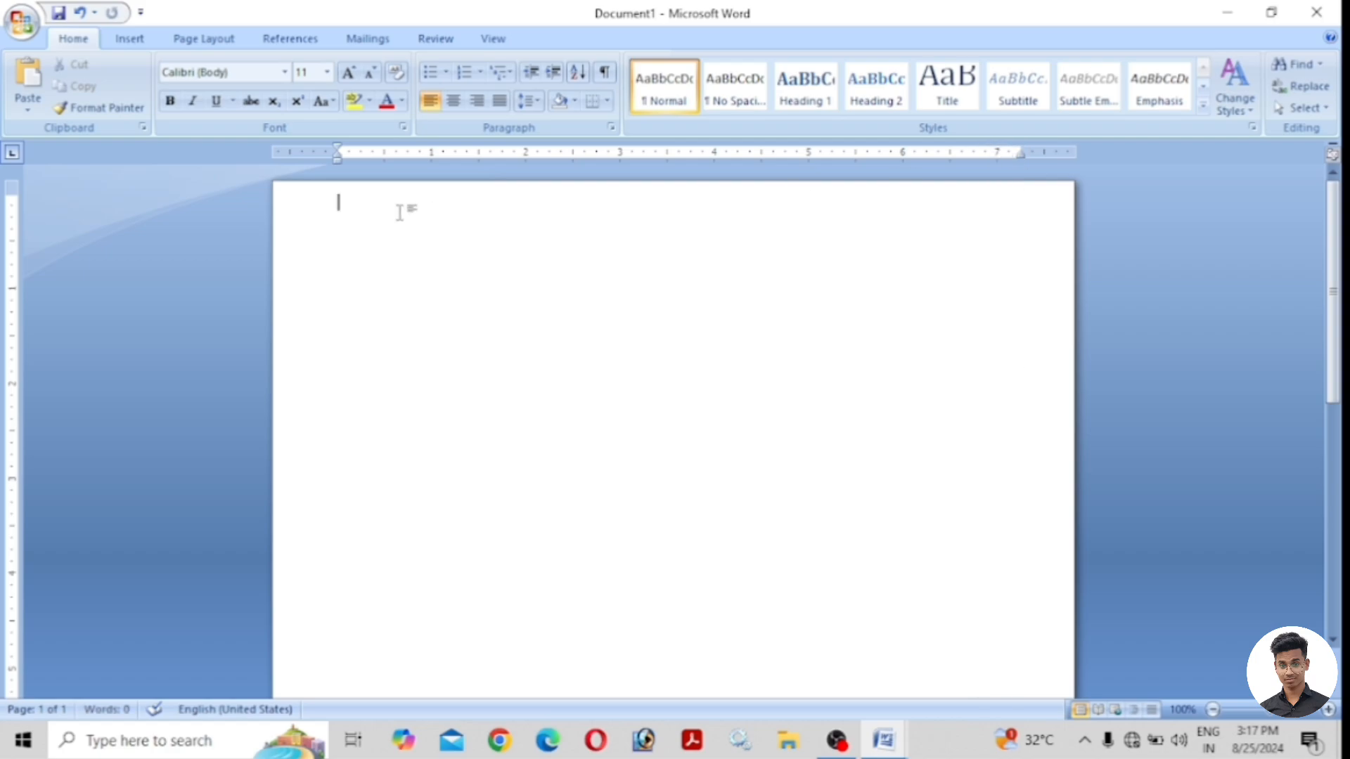
# Type a bold, centred, 28 pt RESUME title and start a left-aligned line below it.
pyautogui.write('RESUME')
pyautogui.moveTo(400, 211); pyautogui.dragTo(330, 210)
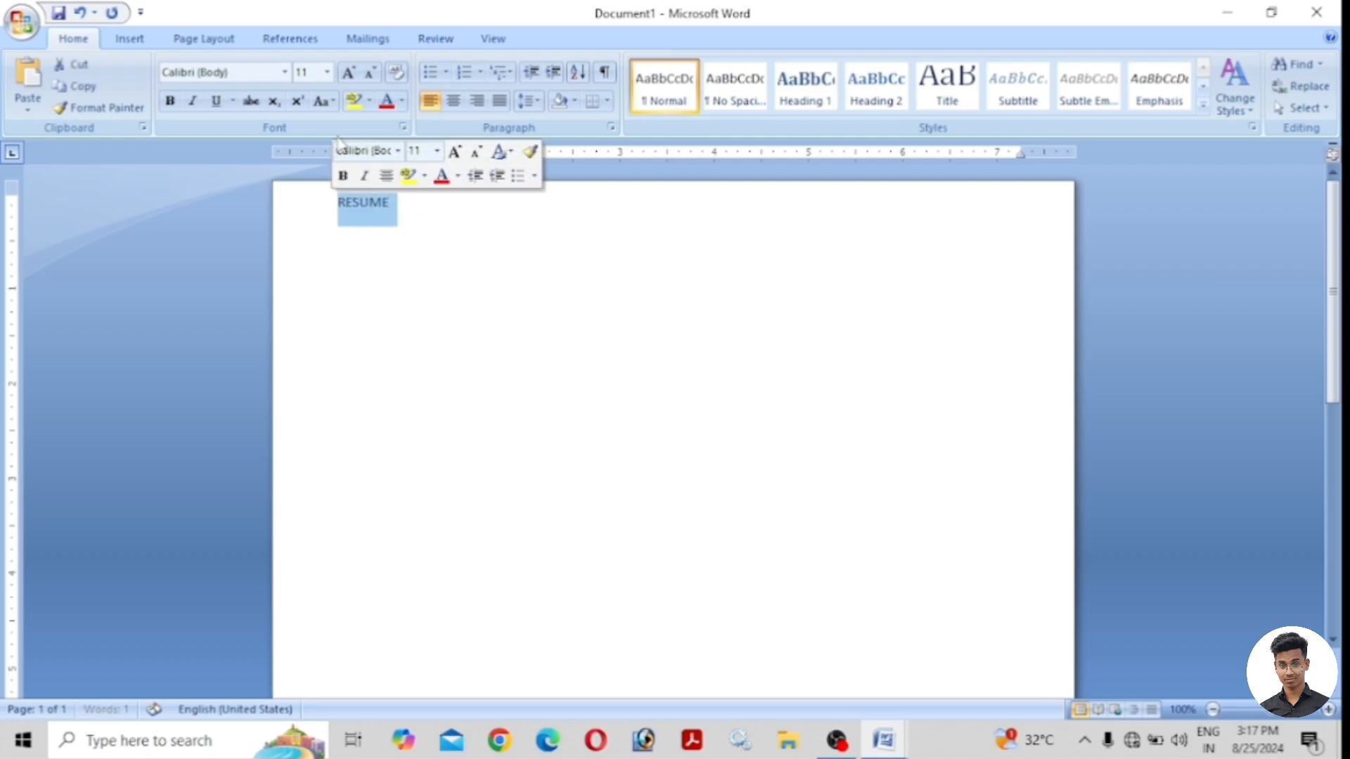
pyautogui.click(327, 71)
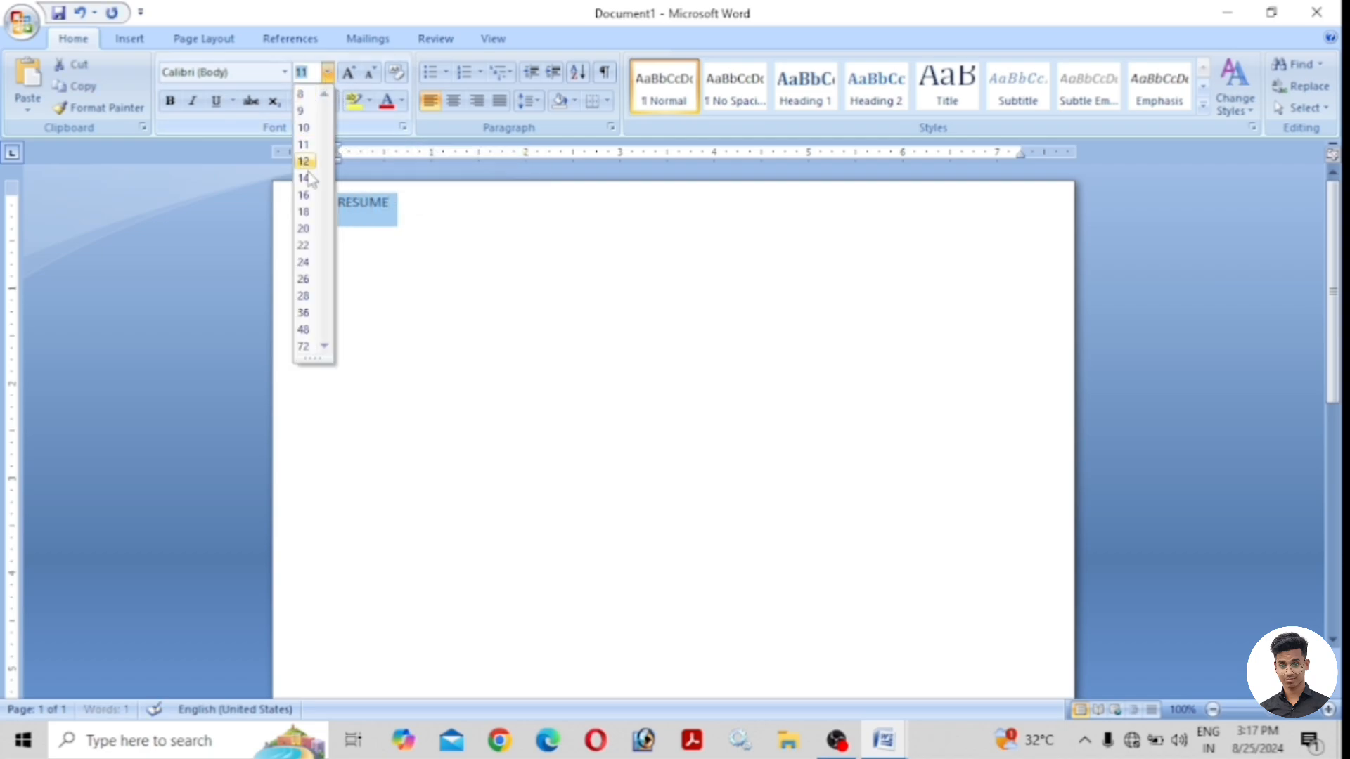
pyautogui.click(310, 297)
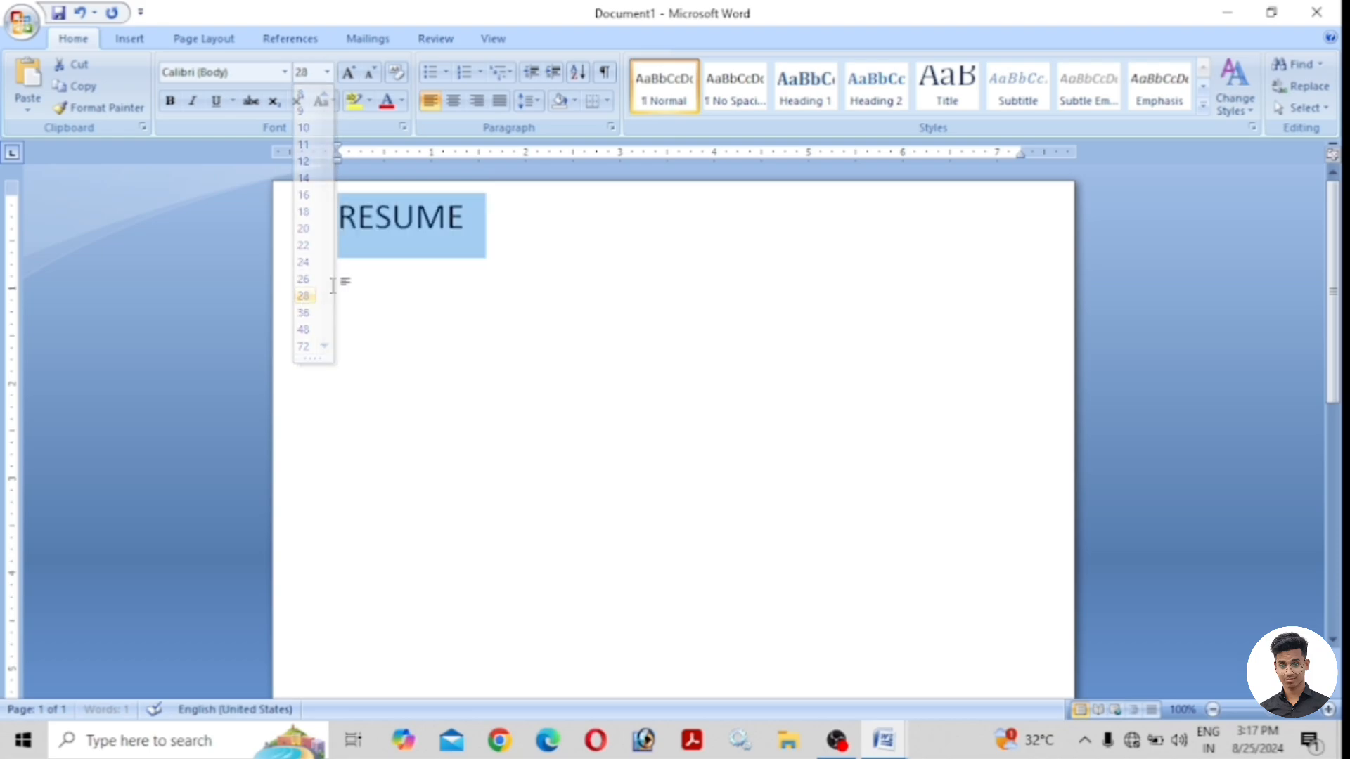
pyautogui.click(453, 100)
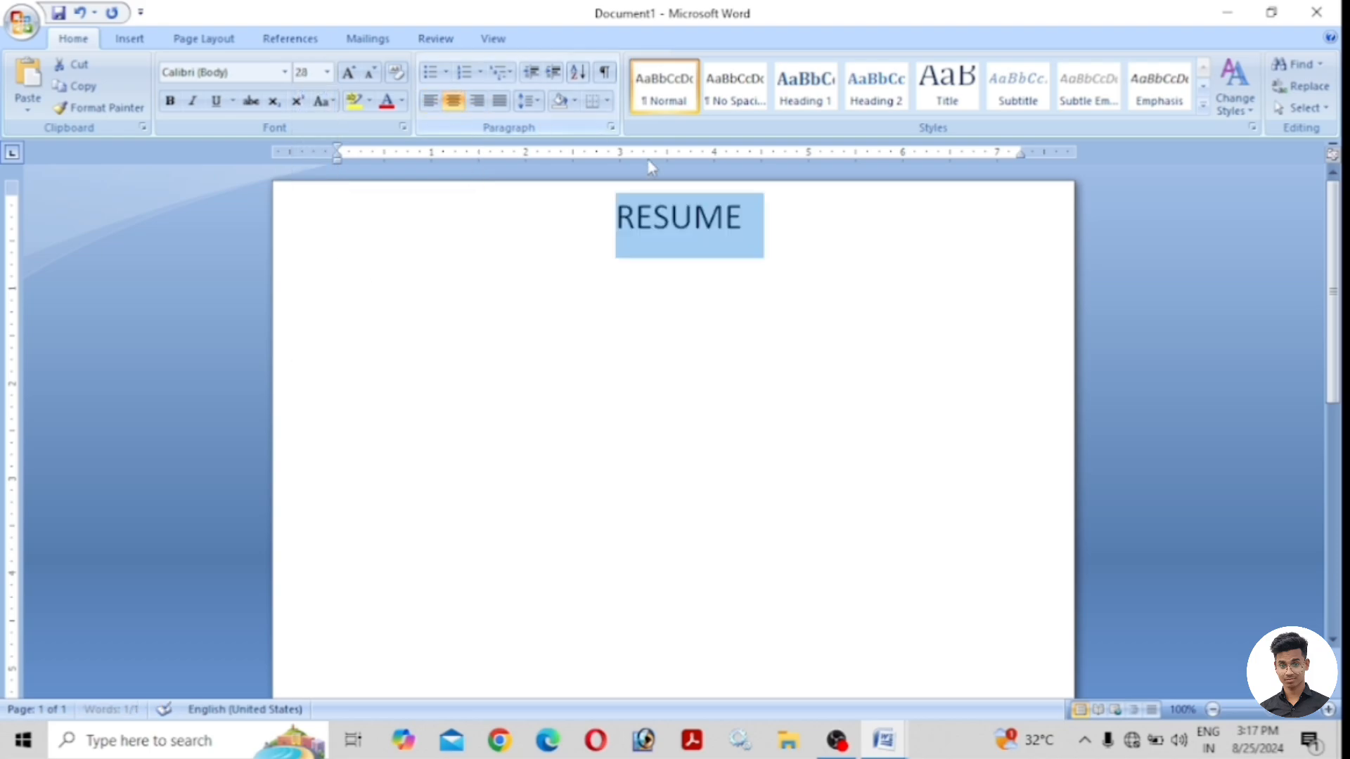
pyautogui.click(168, 102)
pyautogui.click(752, 217)
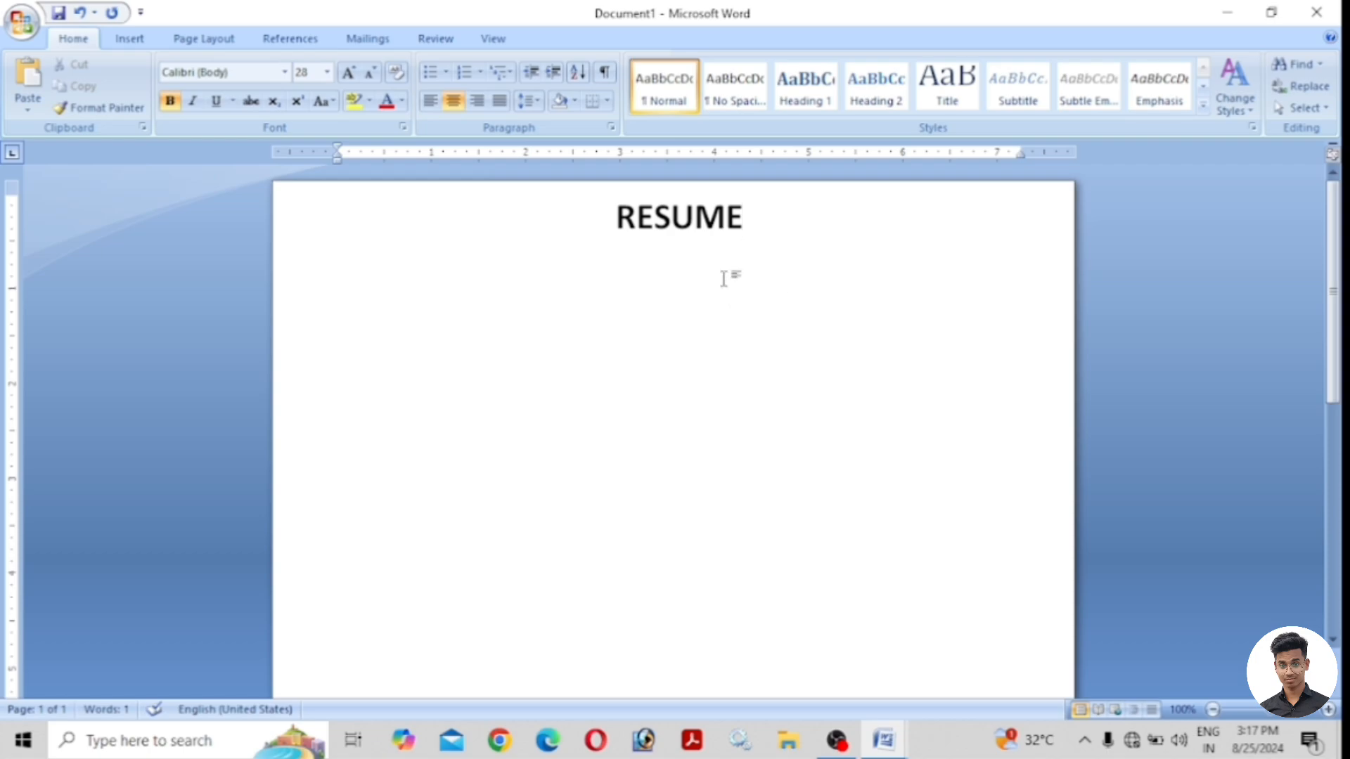
pyautogui.press('Return')
pyautogui.click(431, 101)
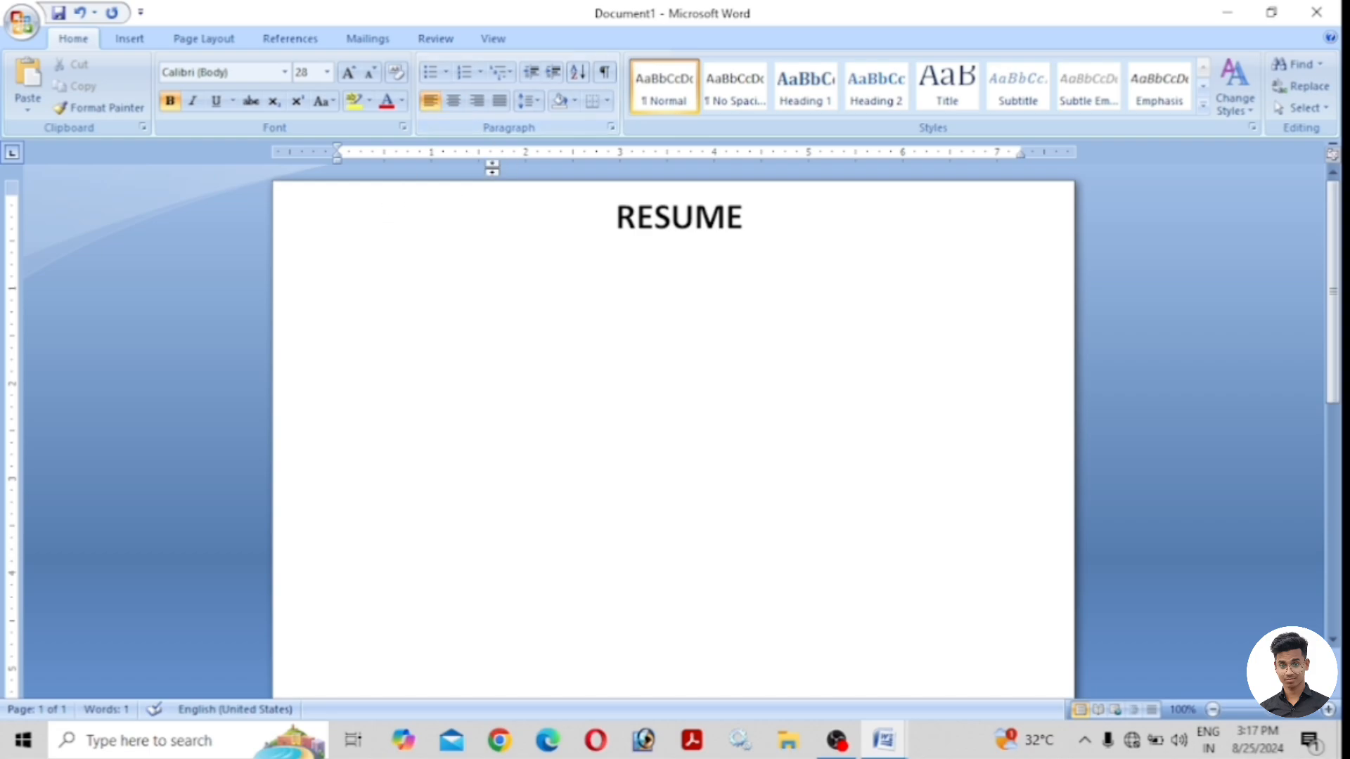
pyautogui.click(133, 42)
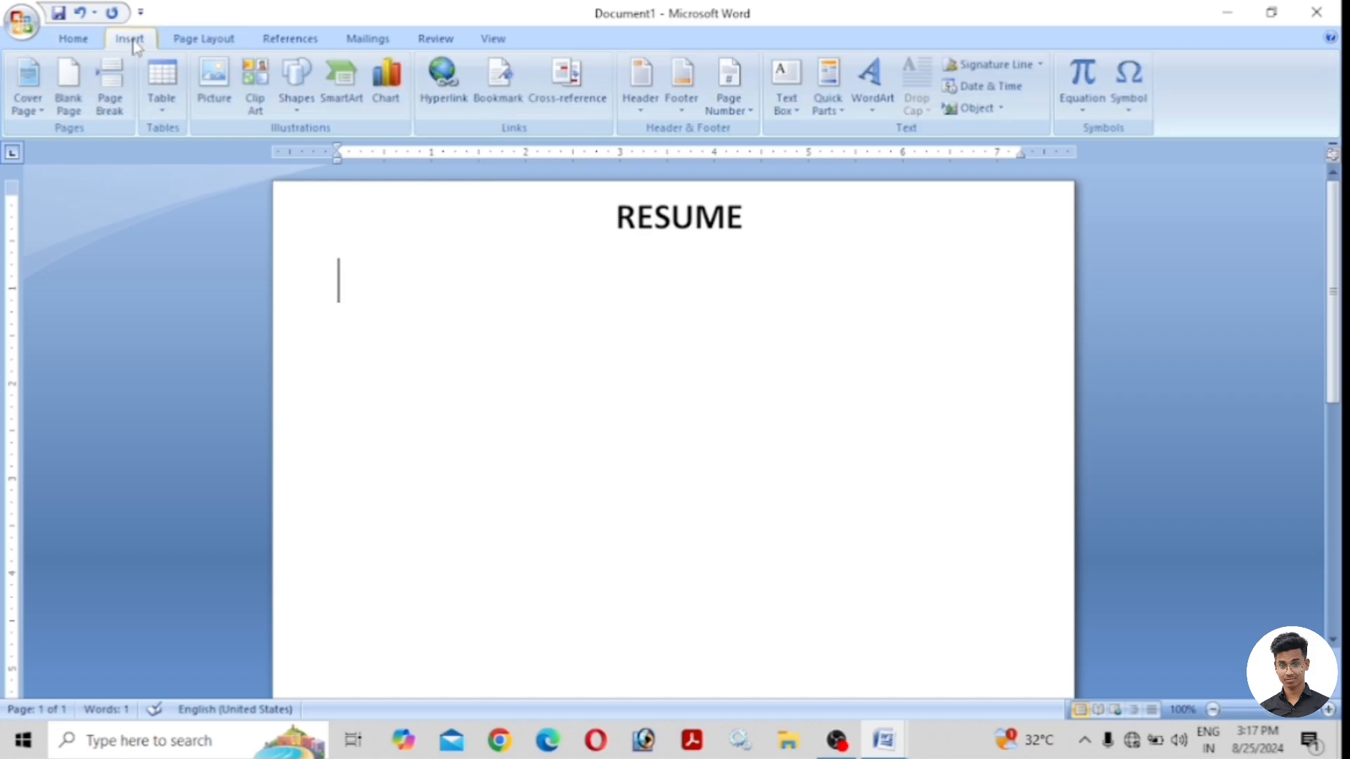
# Insert the portrait photo from the Pictures photo folder beneath the RESUME title.
pyautogui.click(215, 78)
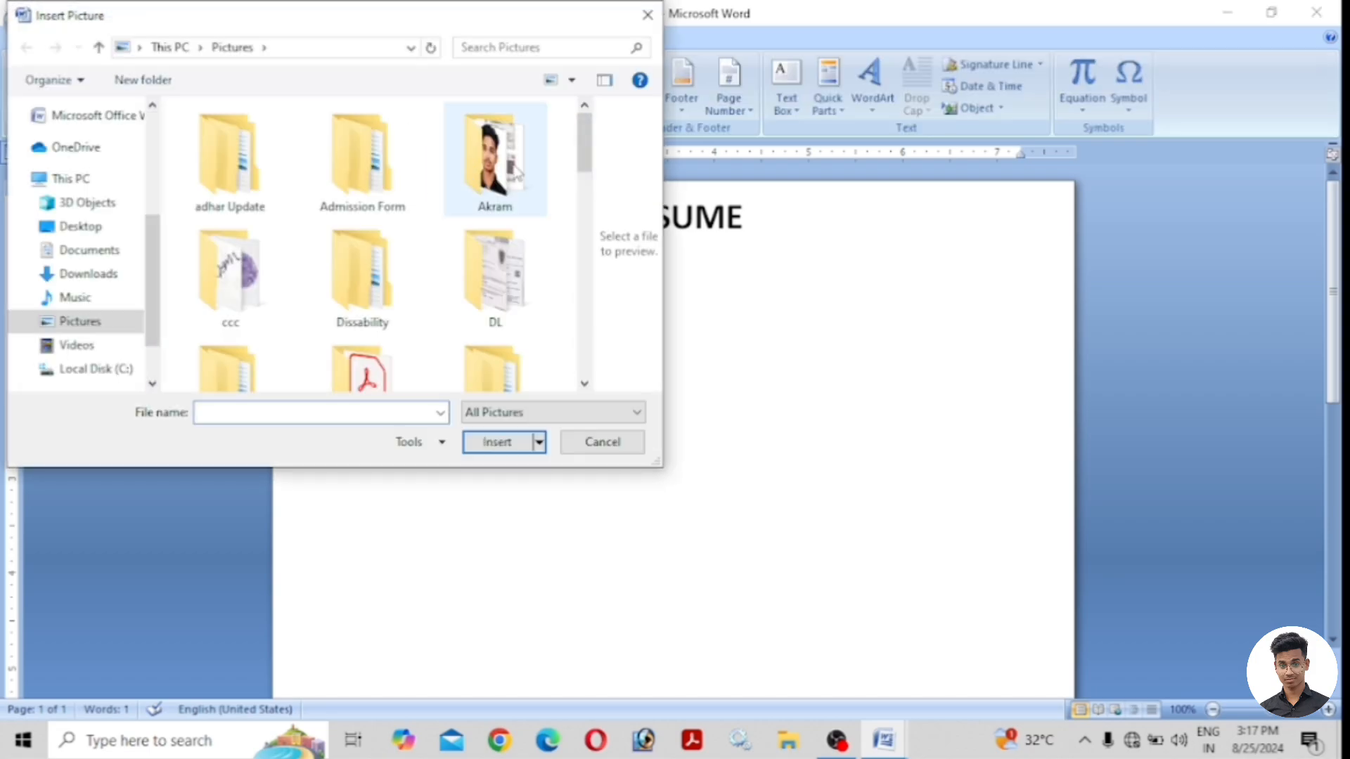
pyautogui.click(501, 167)
pyautogui.doubleClick(501, 167)
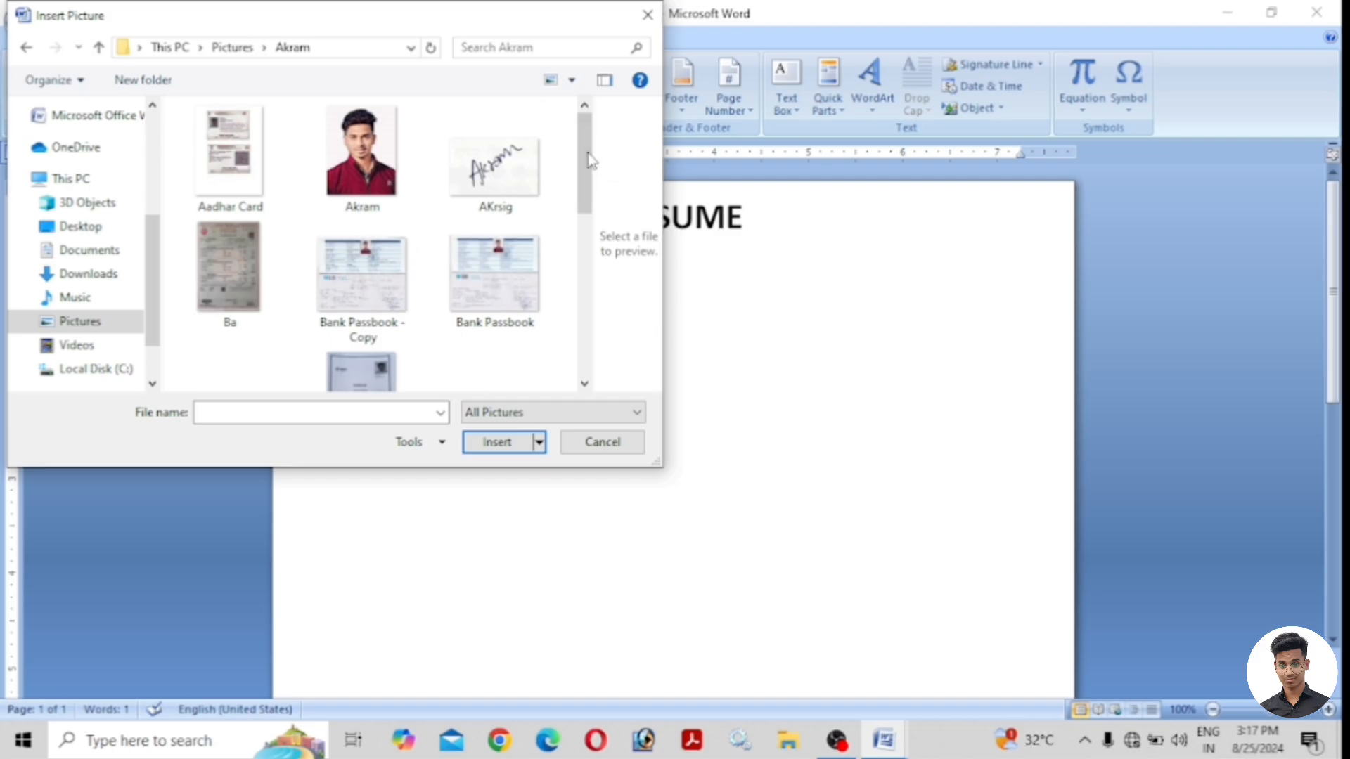
pyautogui.moveTo(591, 166); pyautogui.dragTo(557, 298)
pyautogui.doubleClick(500, 211)
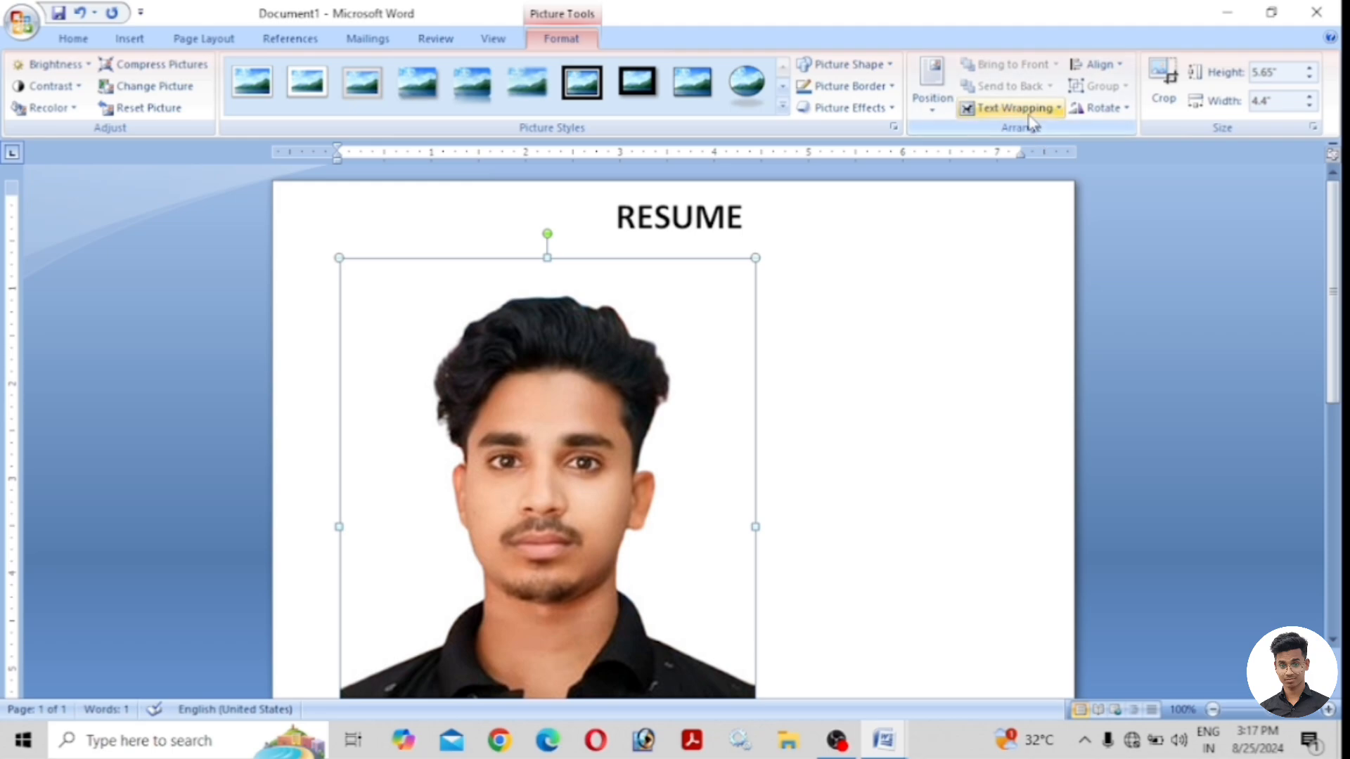
# Set square text wrapping on the photo and shrink it to about 0.9 by 0.7 inches.
pyautogui.click(1029, 109)
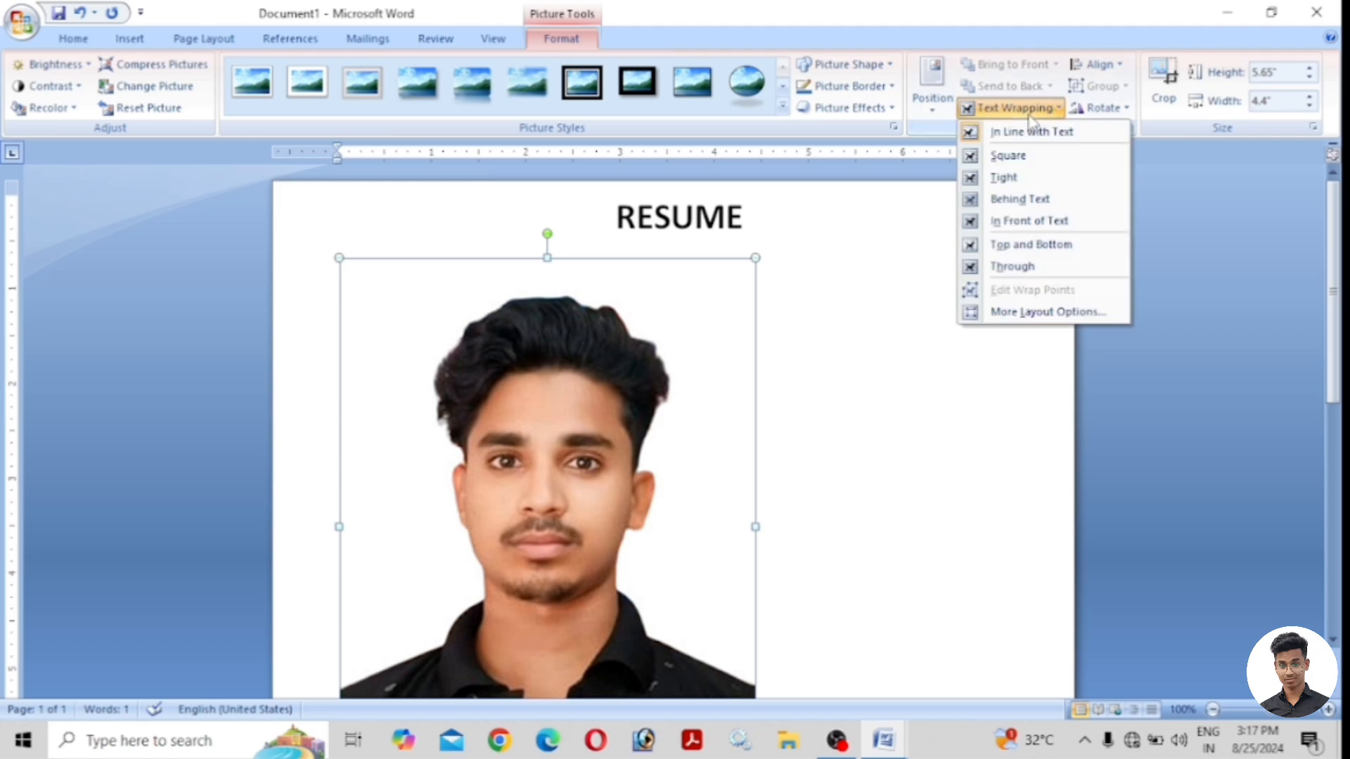
pyautogui.click(1015, 160)
pyautogui.scroll(-3, 940, 301)
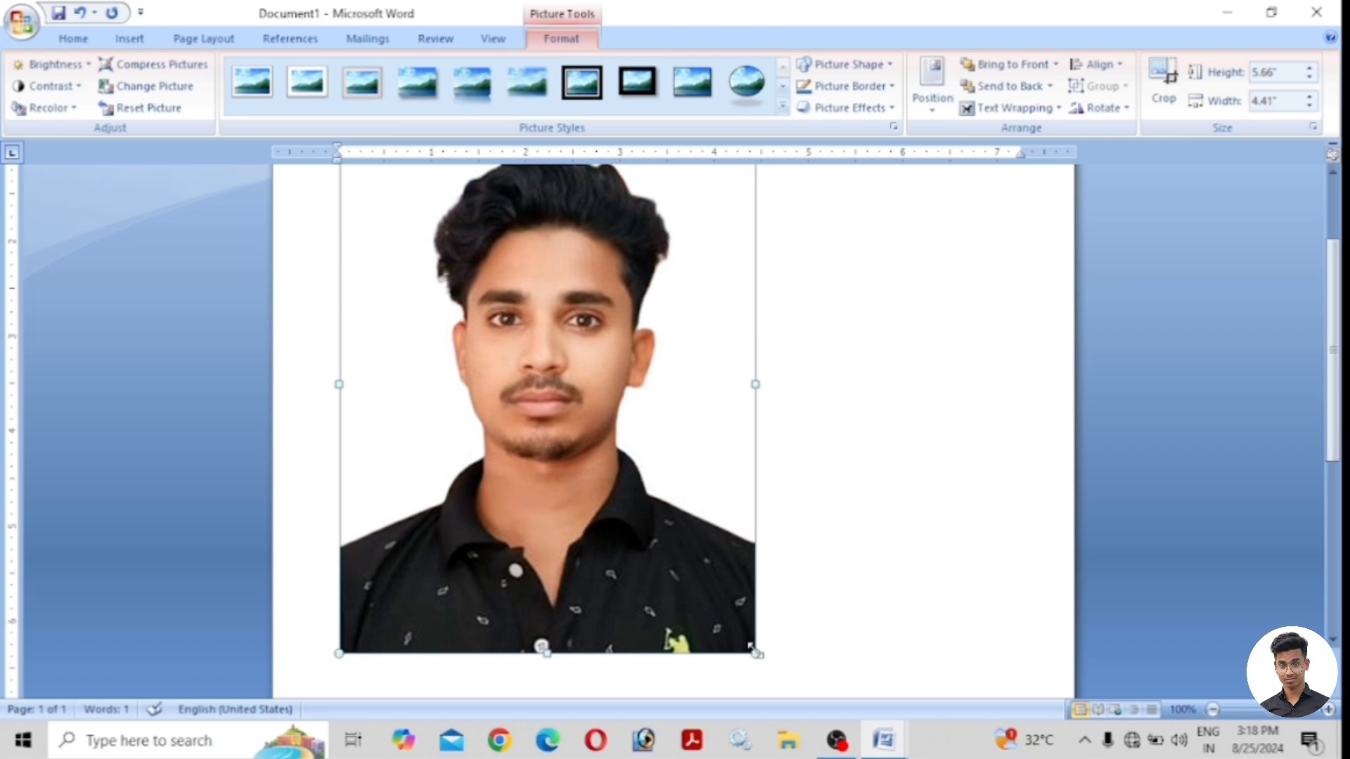
pyautogui.moveTo(750, 650); pyautogui.dragTo(505, 329)
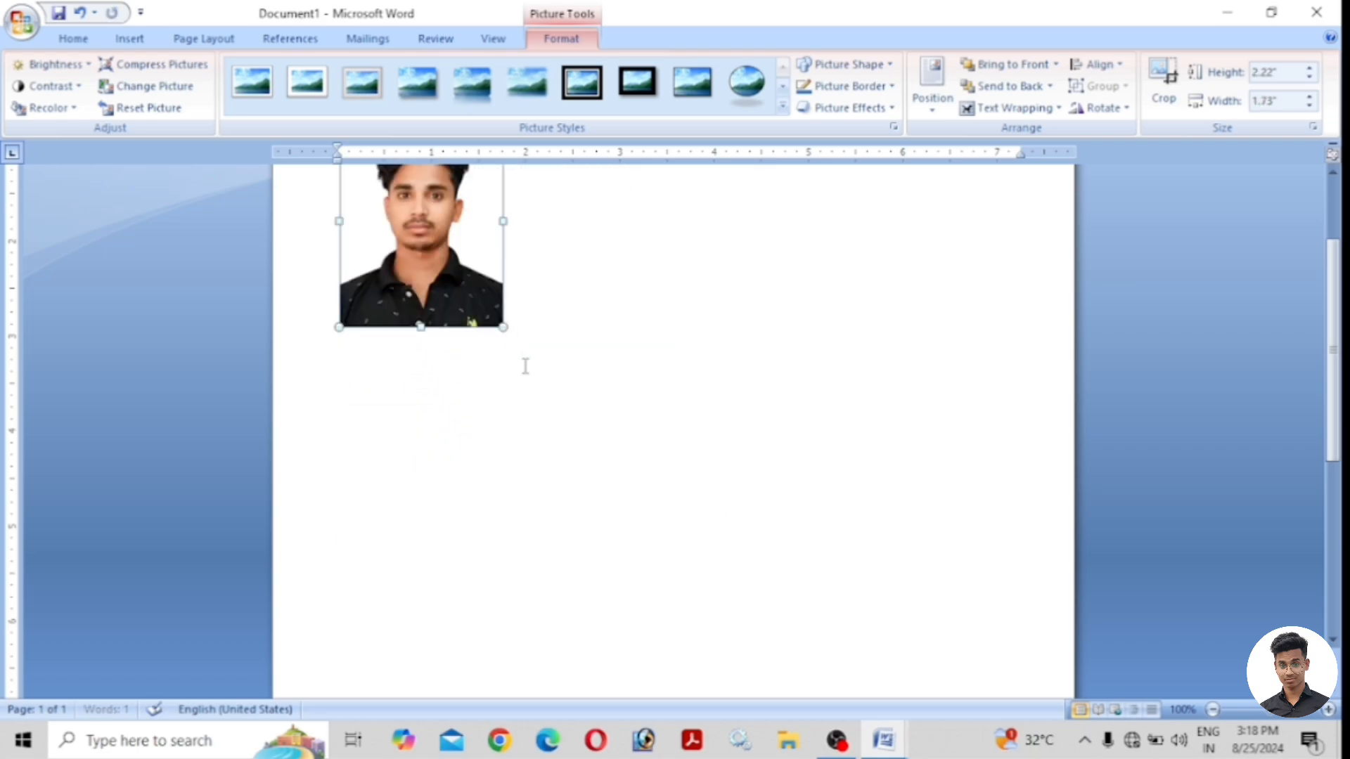
pyautogui.scroll(2, 539, 424)
pyautogui.moveTo(502, 469); pyautogui.dragTo(409, 347)
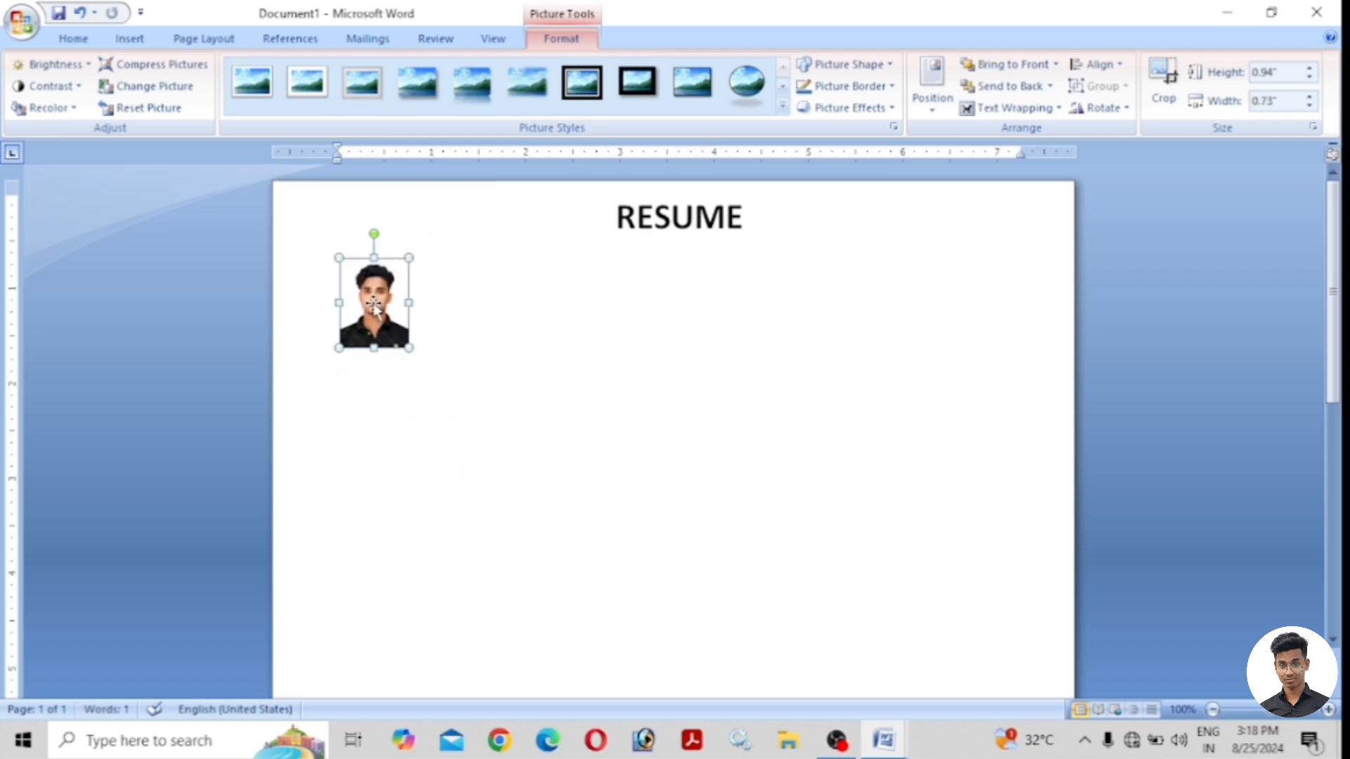
pyautogui.moveTo(373, 302); pyautogui.dragTo(364, 303)
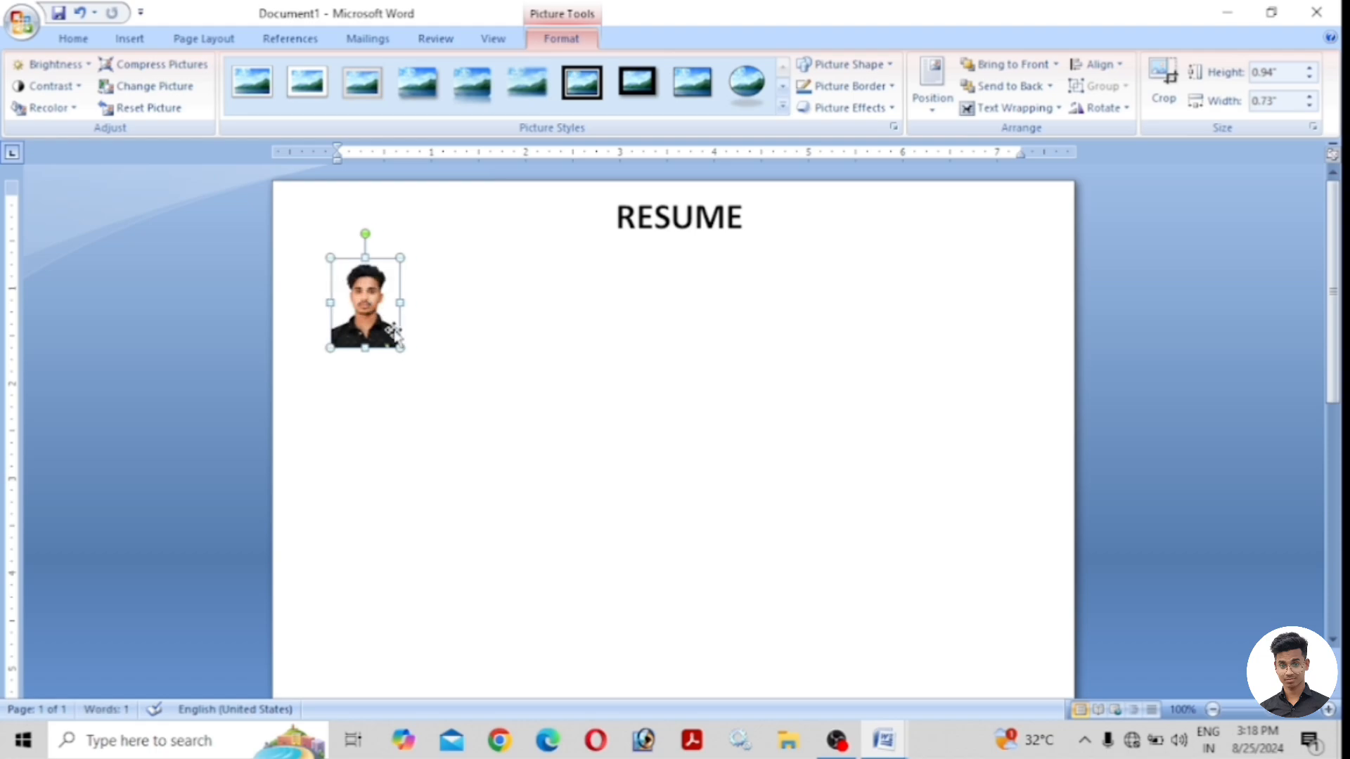
pyautogui.moveTo(400, 349); pyautogui.dragTo(397, 344)
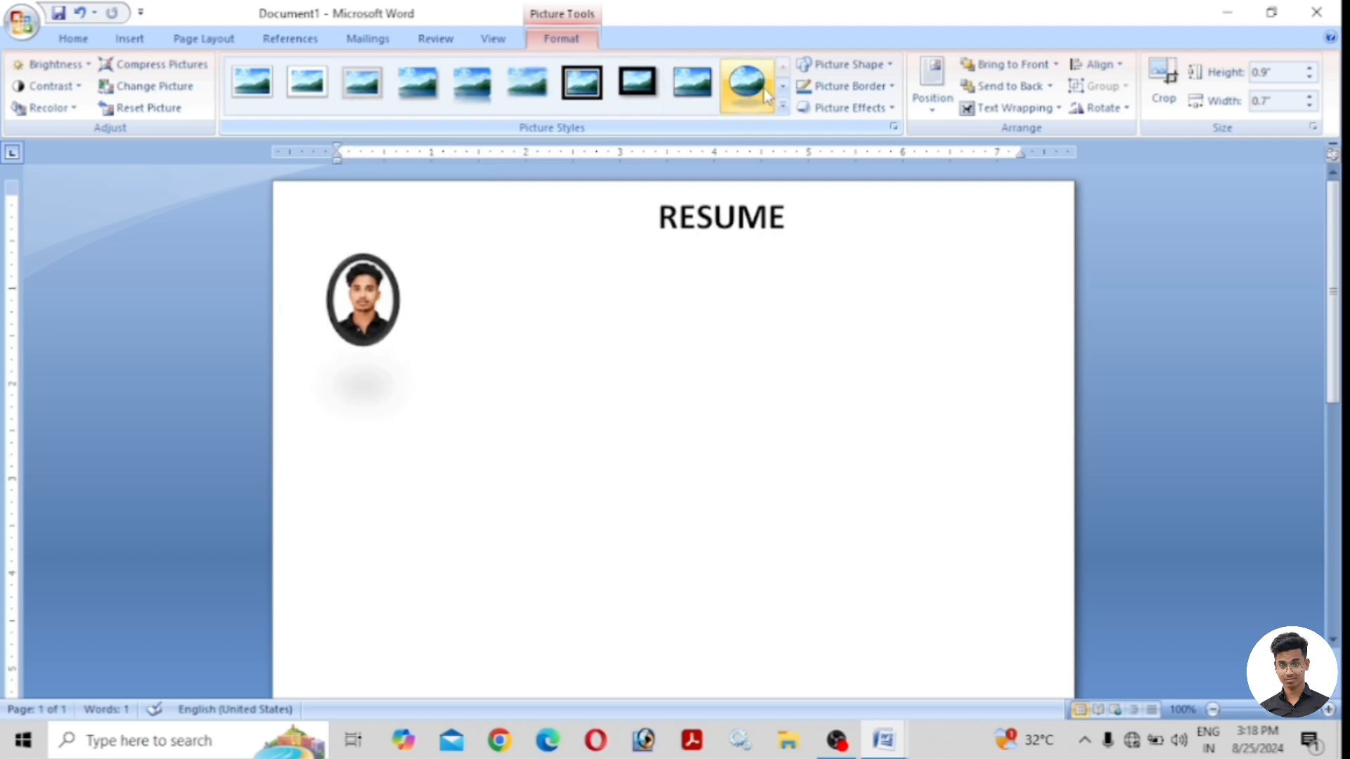
# Give the photo a framed picture style with a thin ¼ pt border.
pyautogui.click(707, 97)
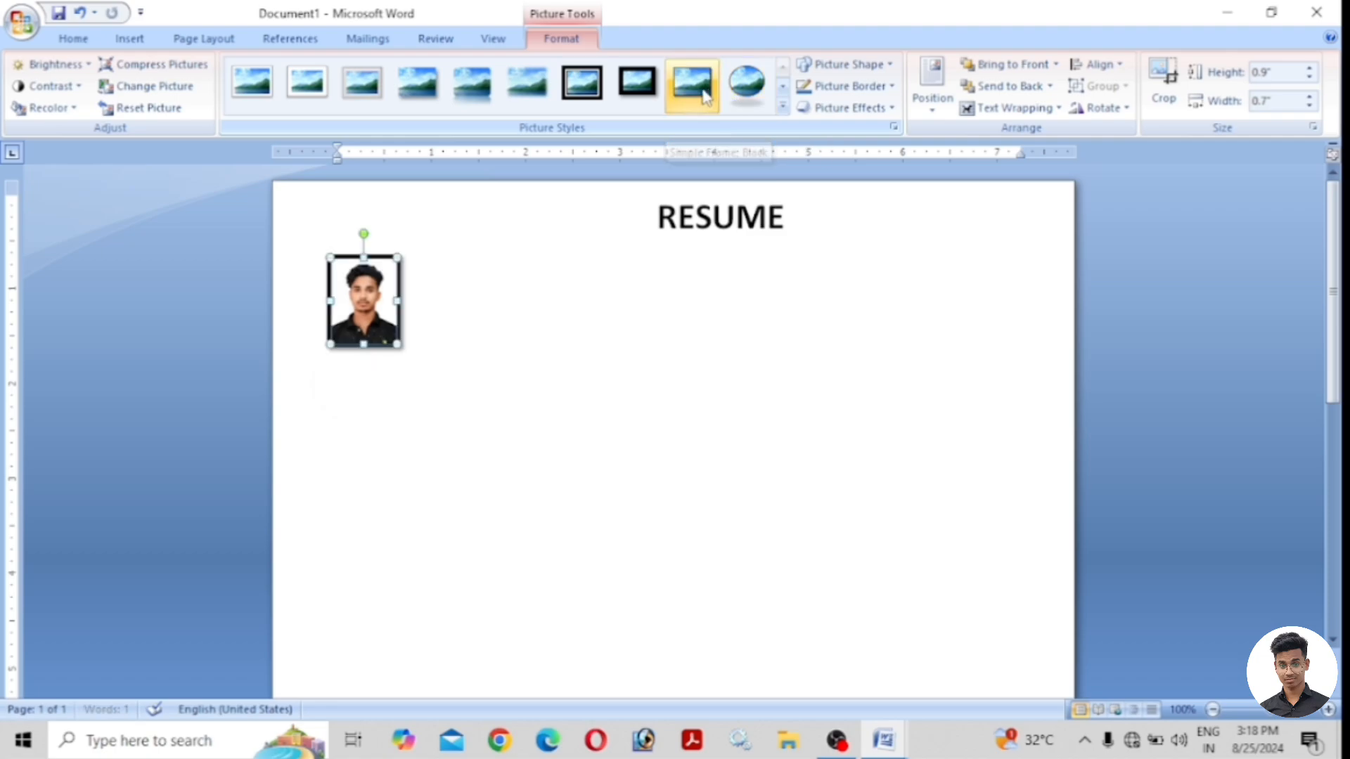
pyautogui.click(846, 90)
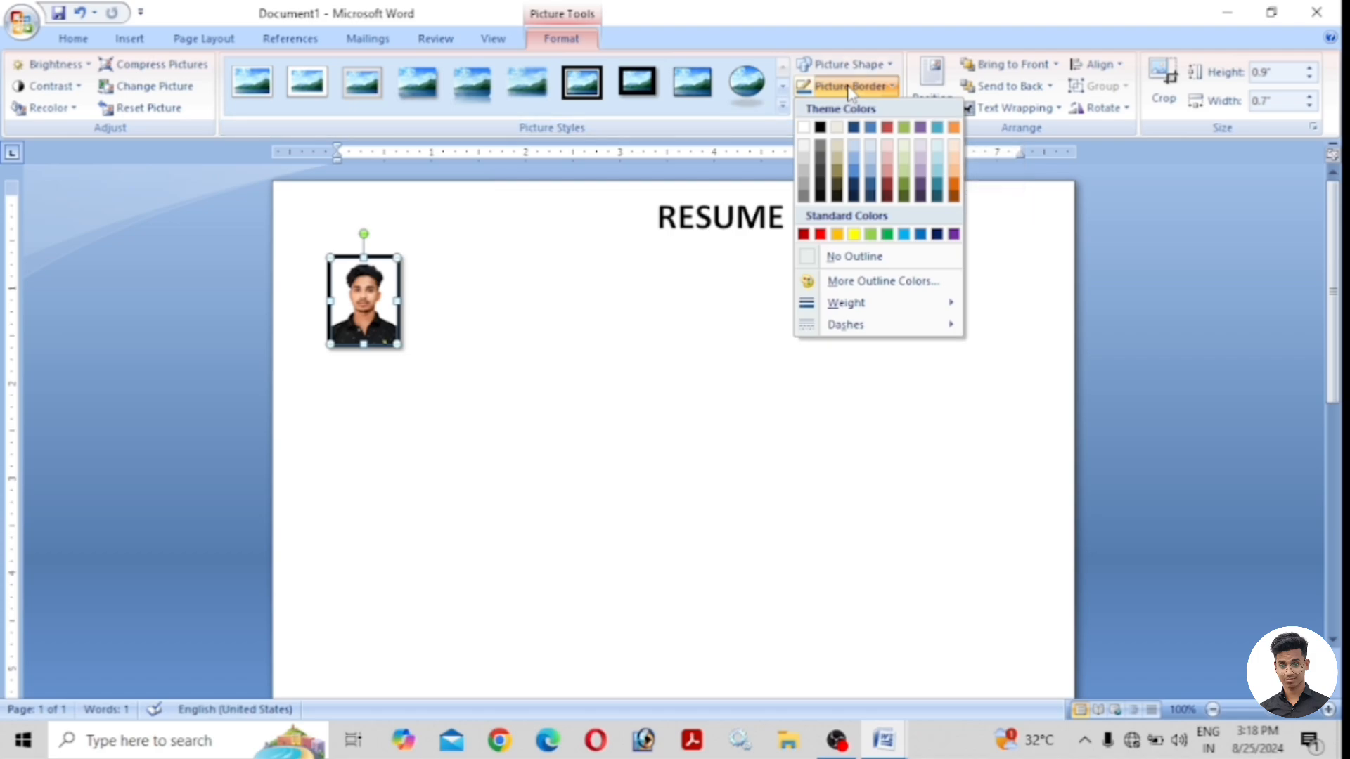
pyautogui.moveTo(891, 308)
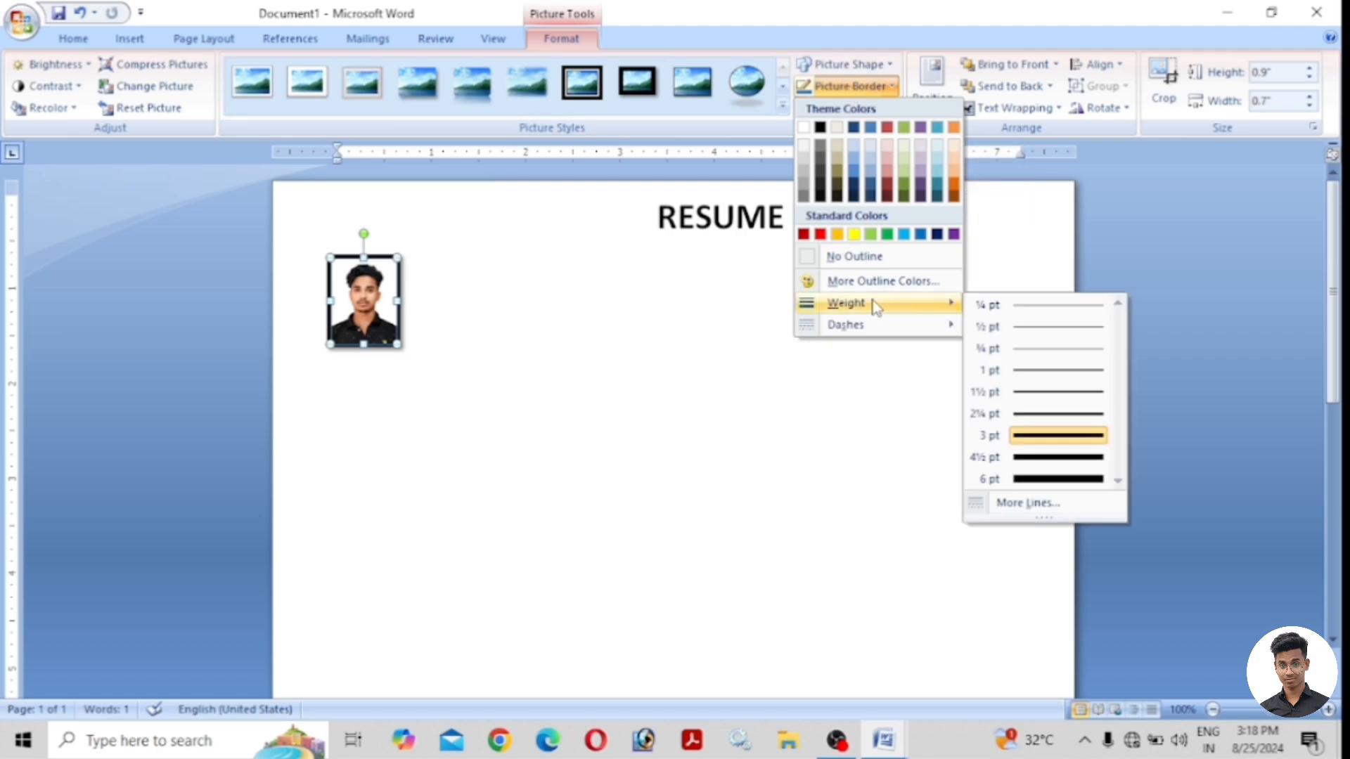
pyautogui.click(1026, 304)
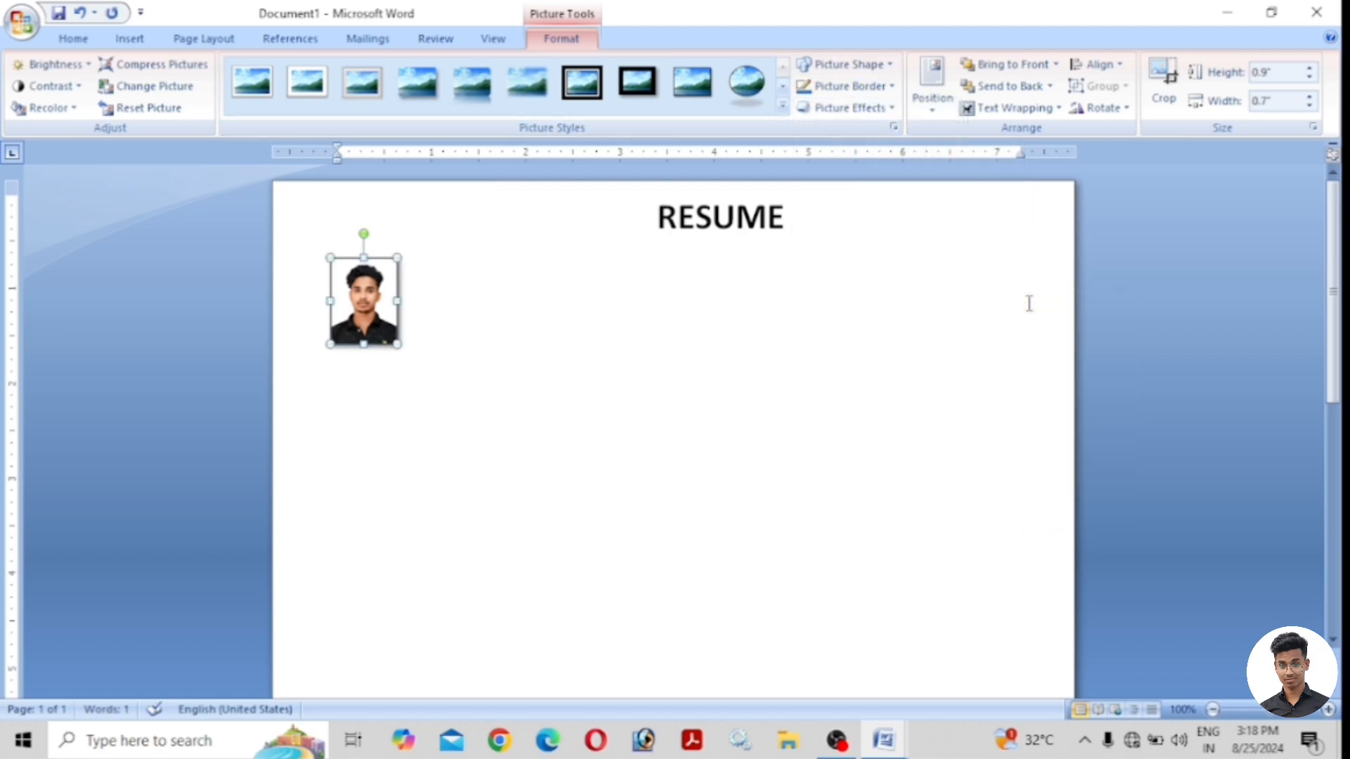
pyautogui.click(415, 292)
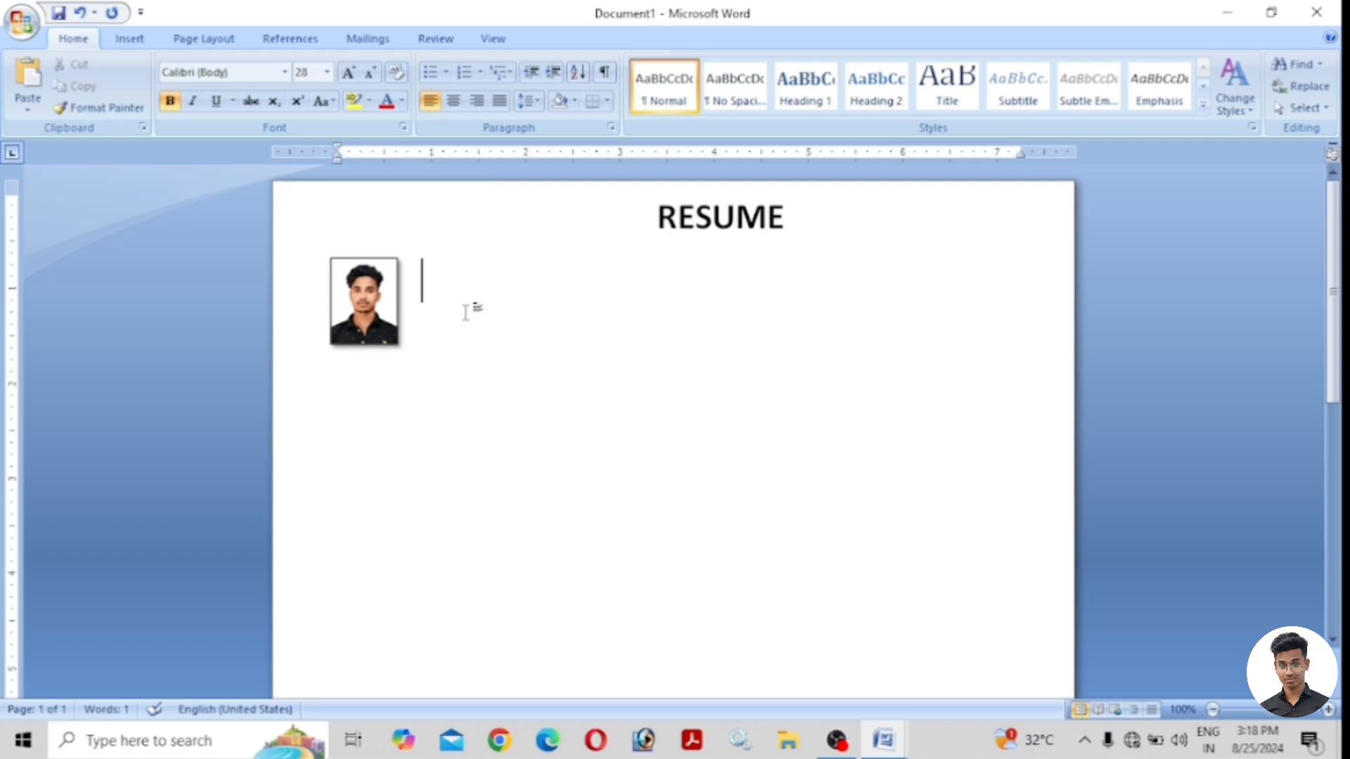
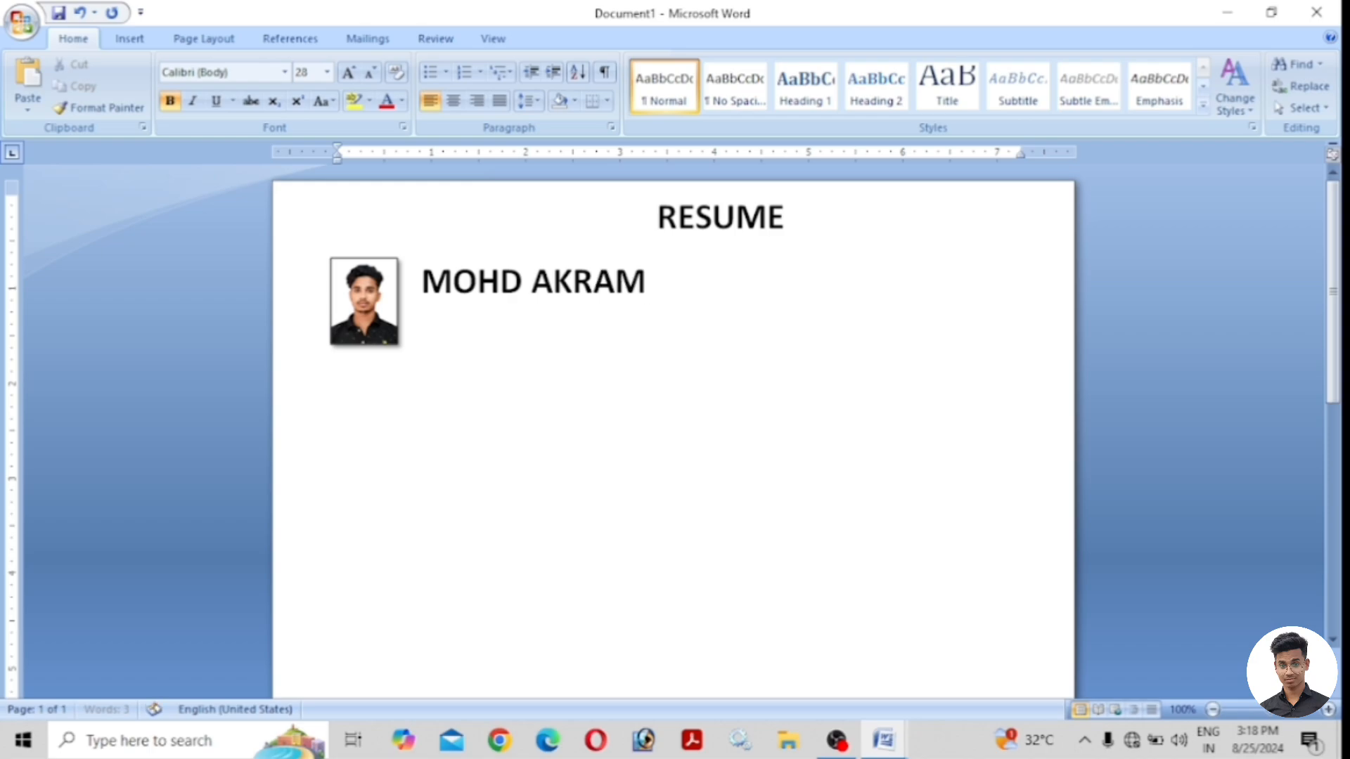
# Type the candidate's name beside the photo and set it to 14 pt.
pyautogui.moveTo(648, 281); pyautogui.dragTo(422, 281)
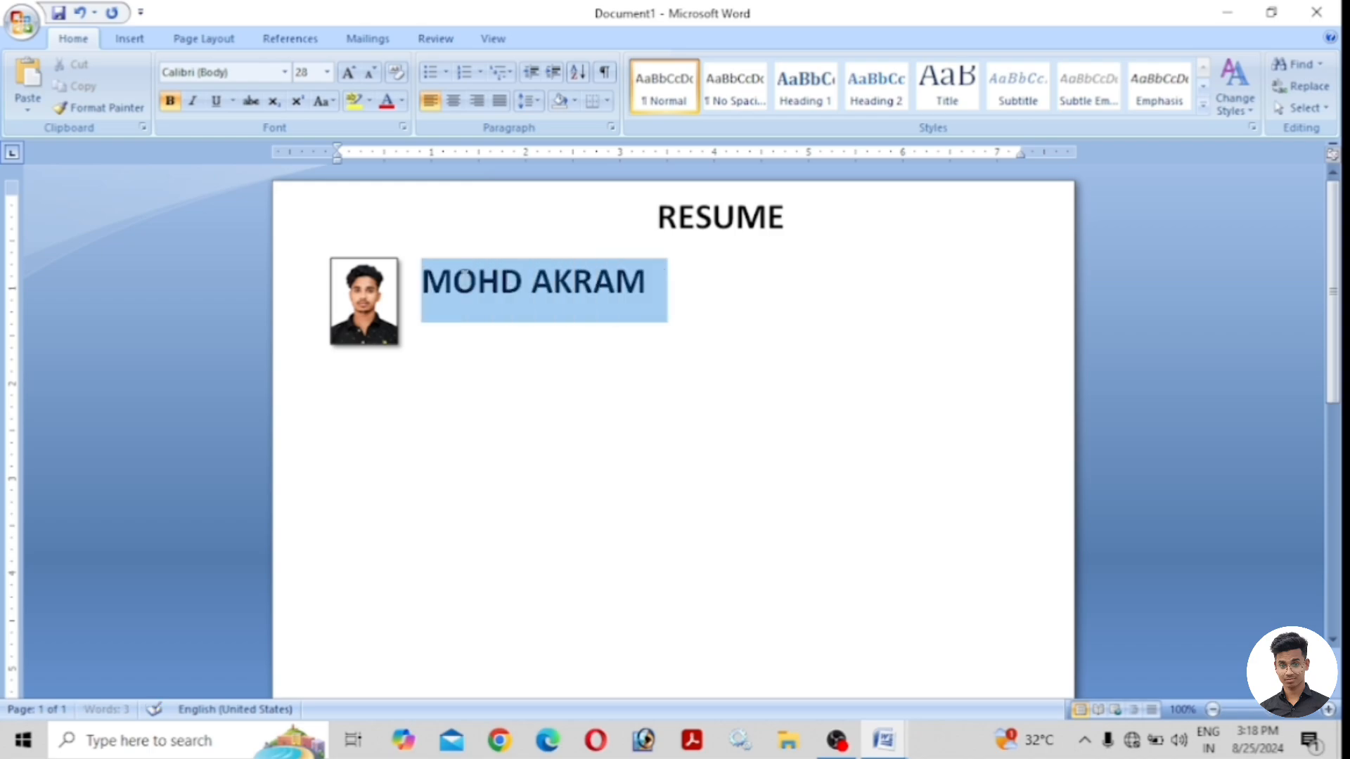
pyautogui.click(327, 72)
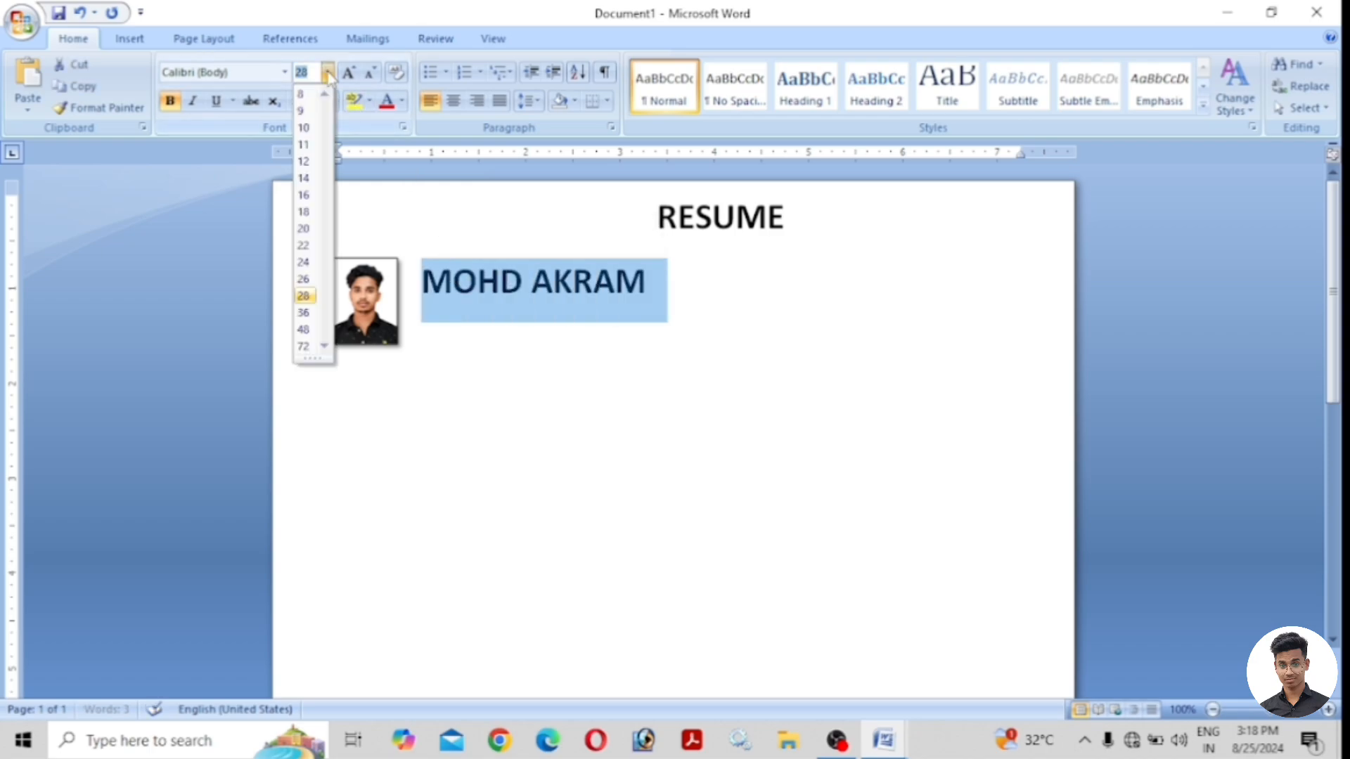
pyautogui.click(308, 180)
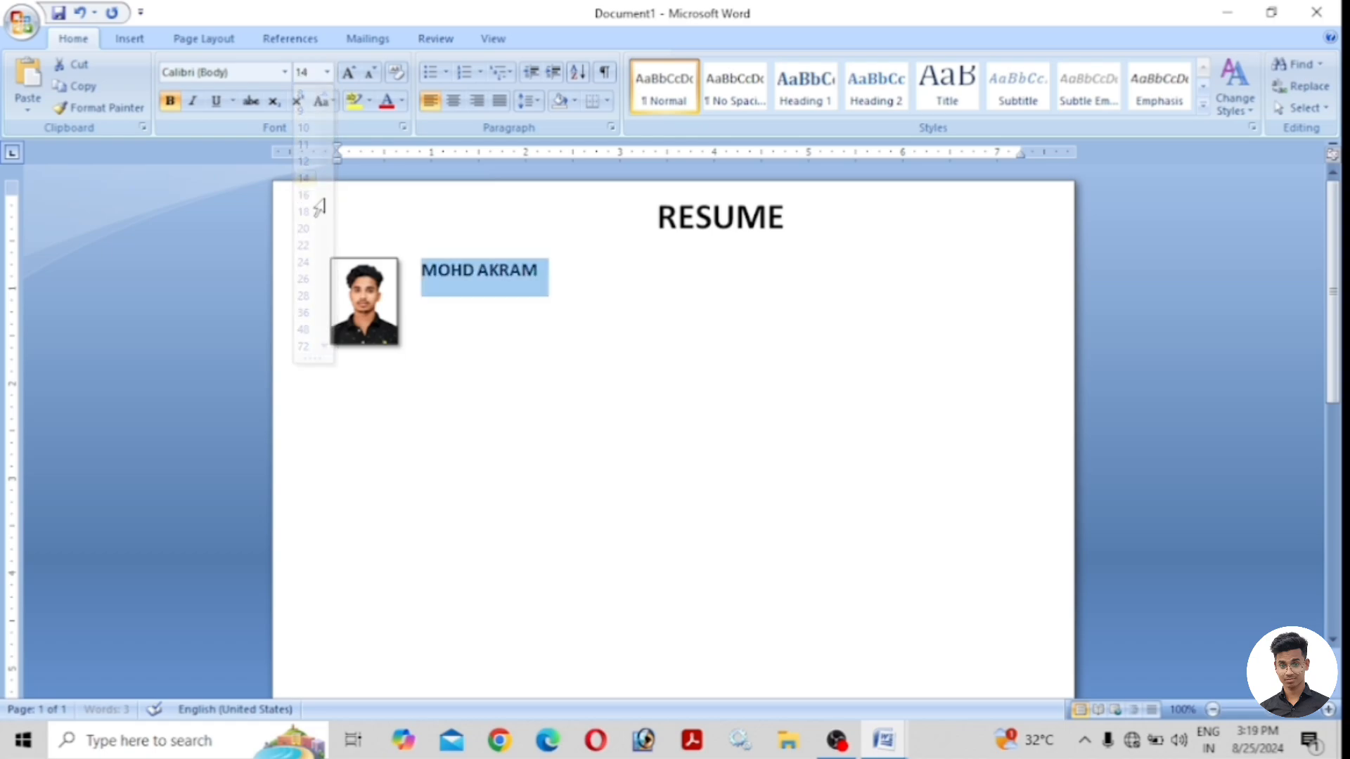
pyautogui.click(541, 273)
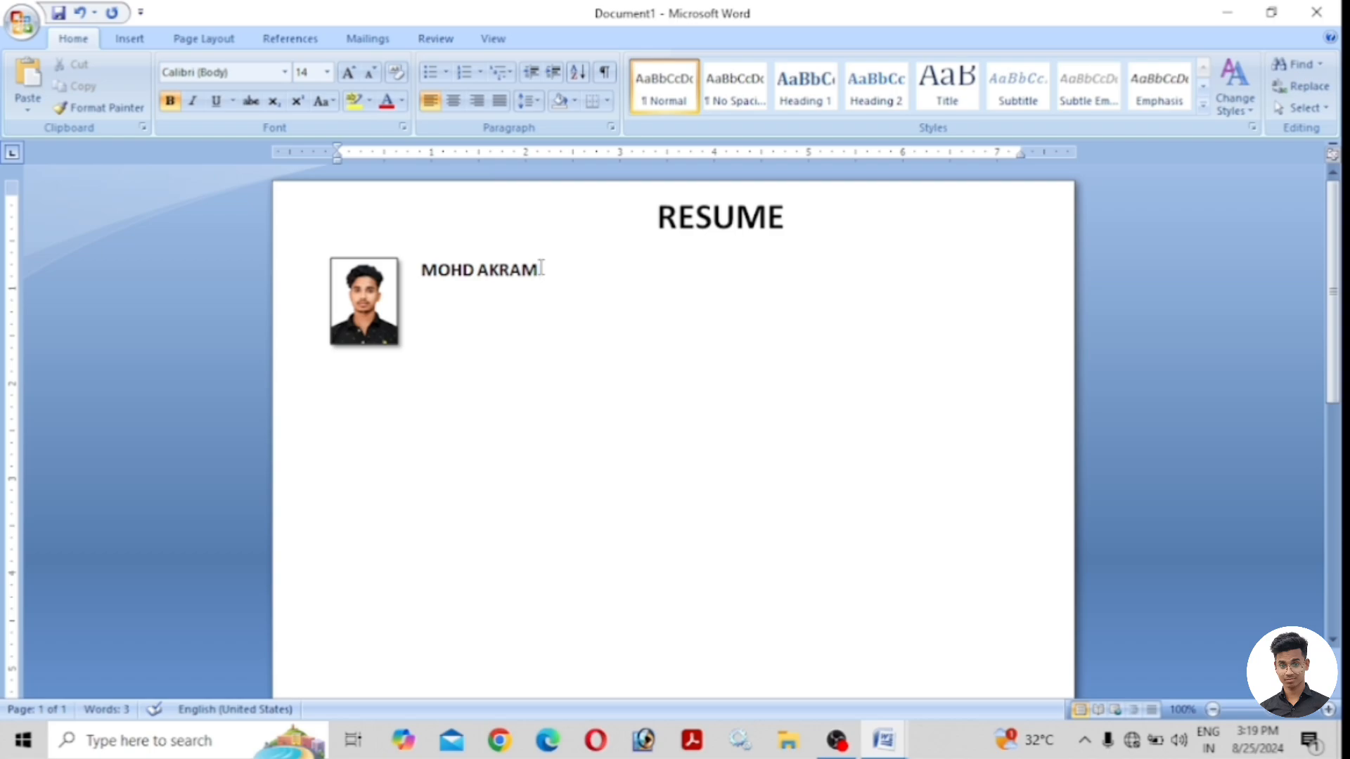
# Add a MOB line below the name with the mobile number, deleting its wrong digits.
pyautogui.press('Return')
pyautogui.write('MOB - 3627')
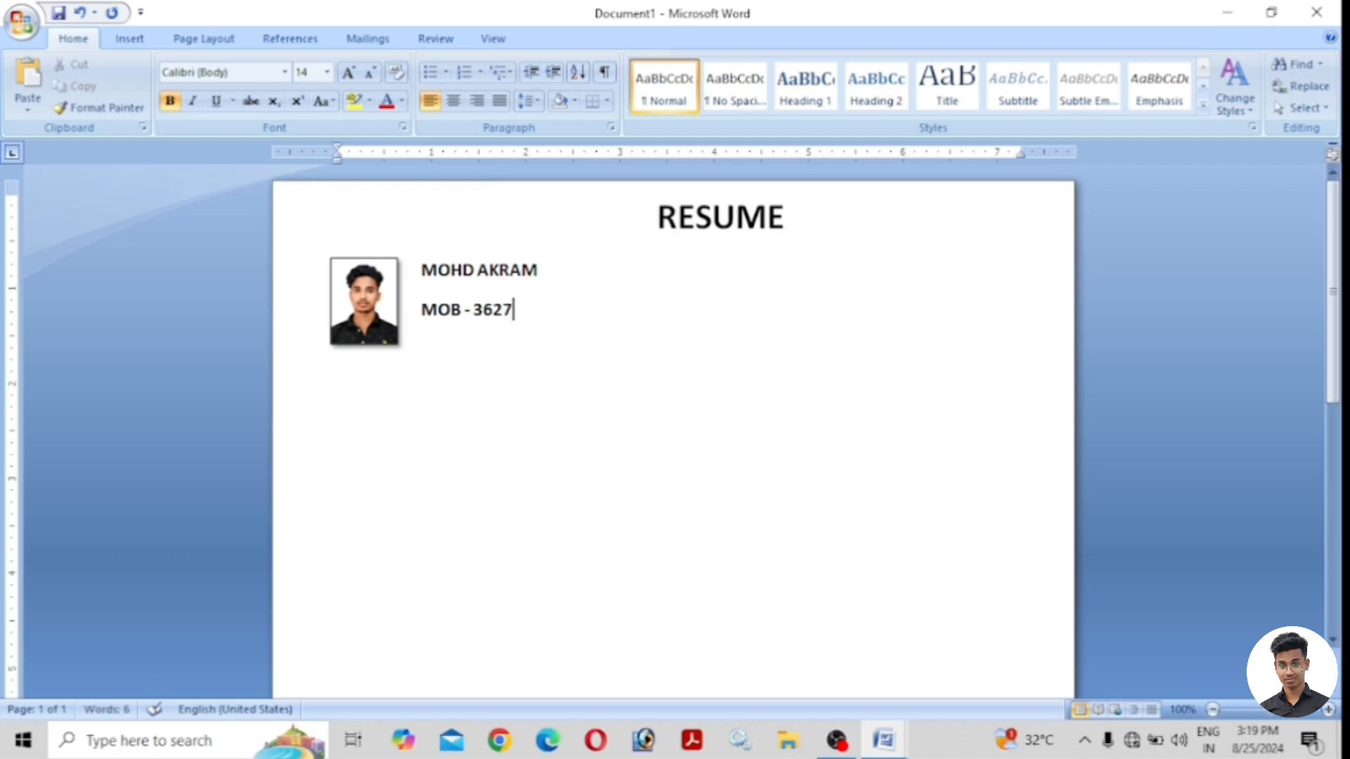
pyautogui.write('XXXX')
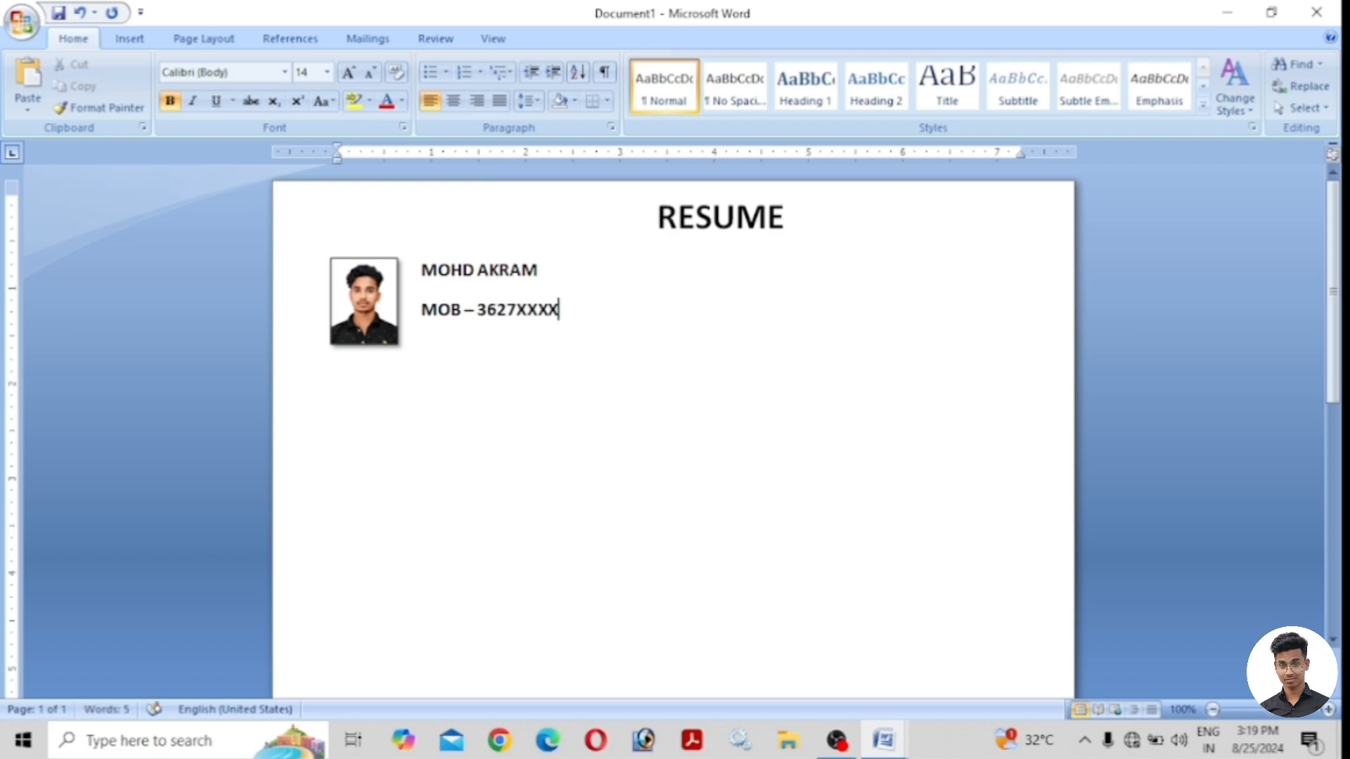
pyautogui.write('X')
pyautogui.click(492, 309)
pyautogui.press('BackSpace')
pyautogui.press('BackSpace')
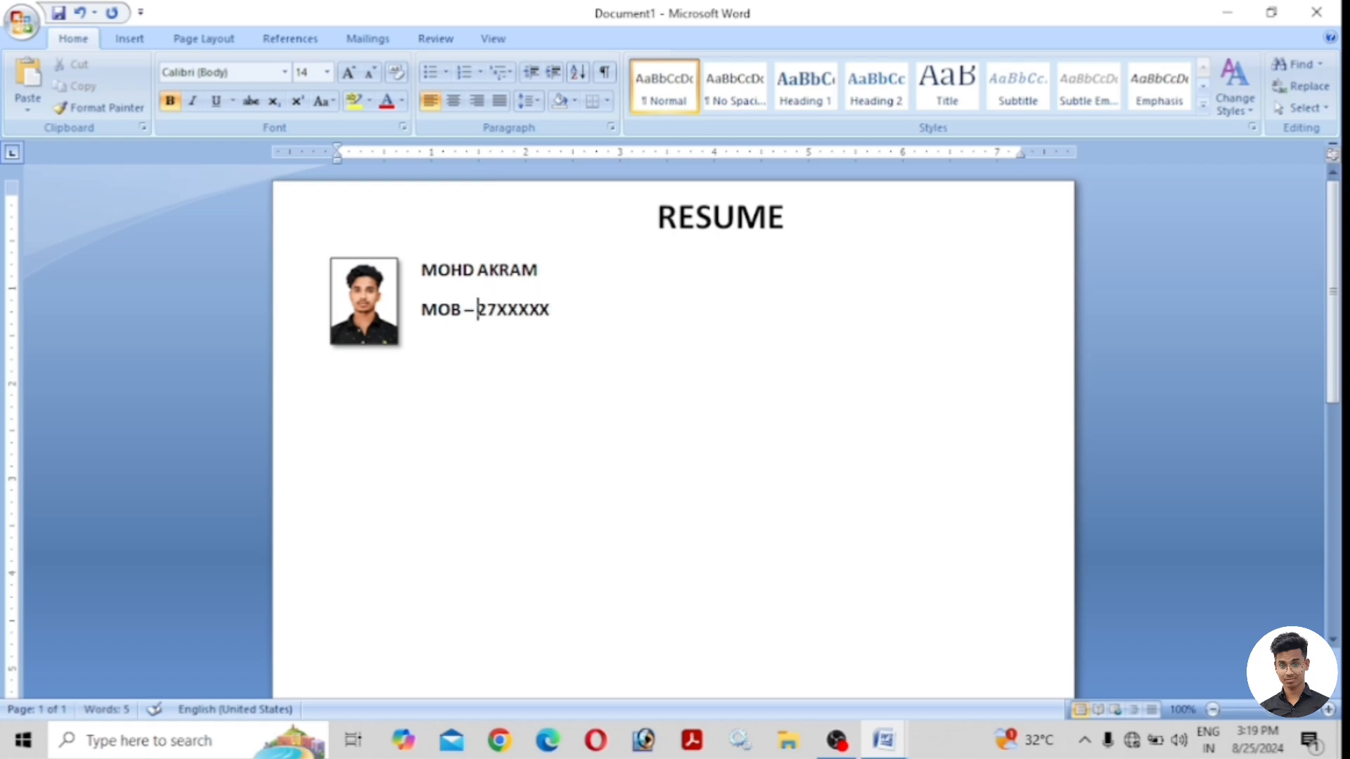
# Correct the mobile number digits and set the whole MOB line to 12 pt.
pyautogui.write('96')
pyautogui.click(572, 310)
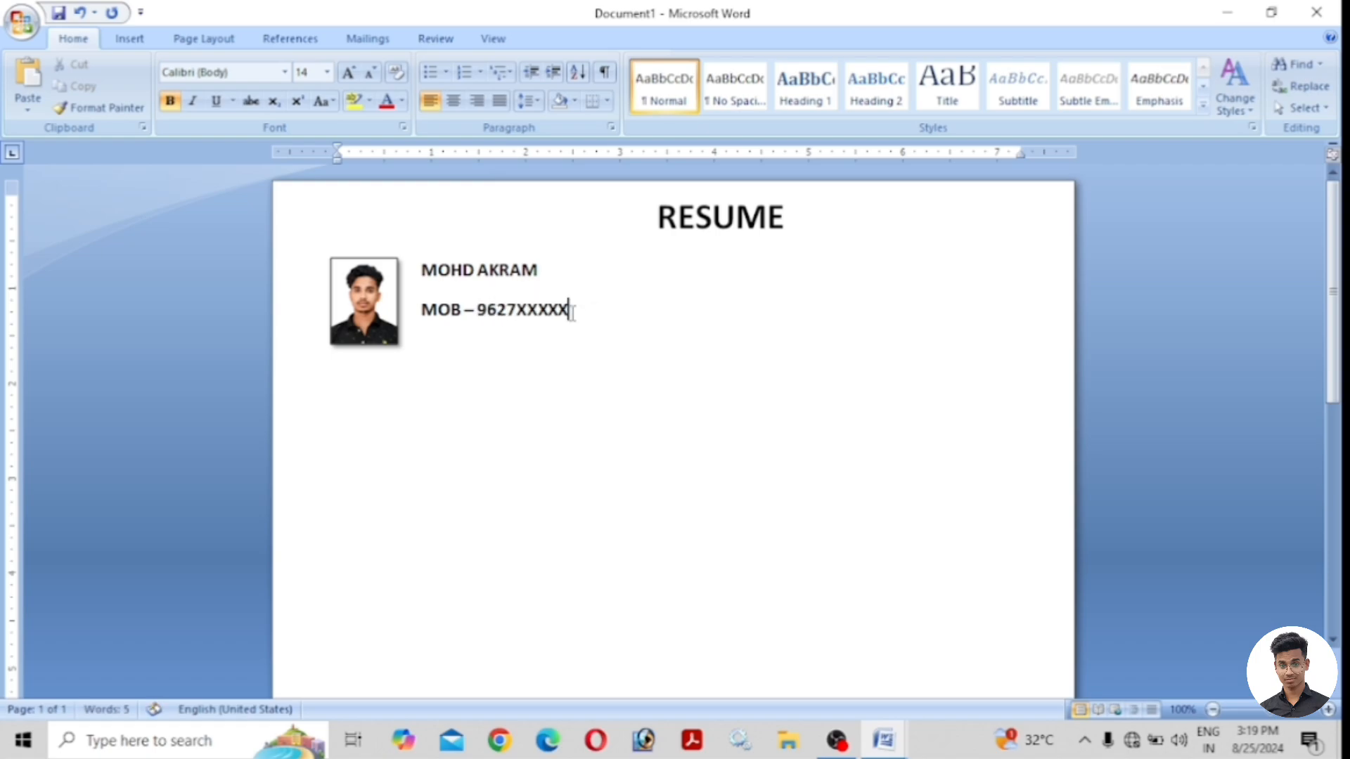
pyautogui.moveTo(568, 310); pyautogui.dragTo(421, 310)
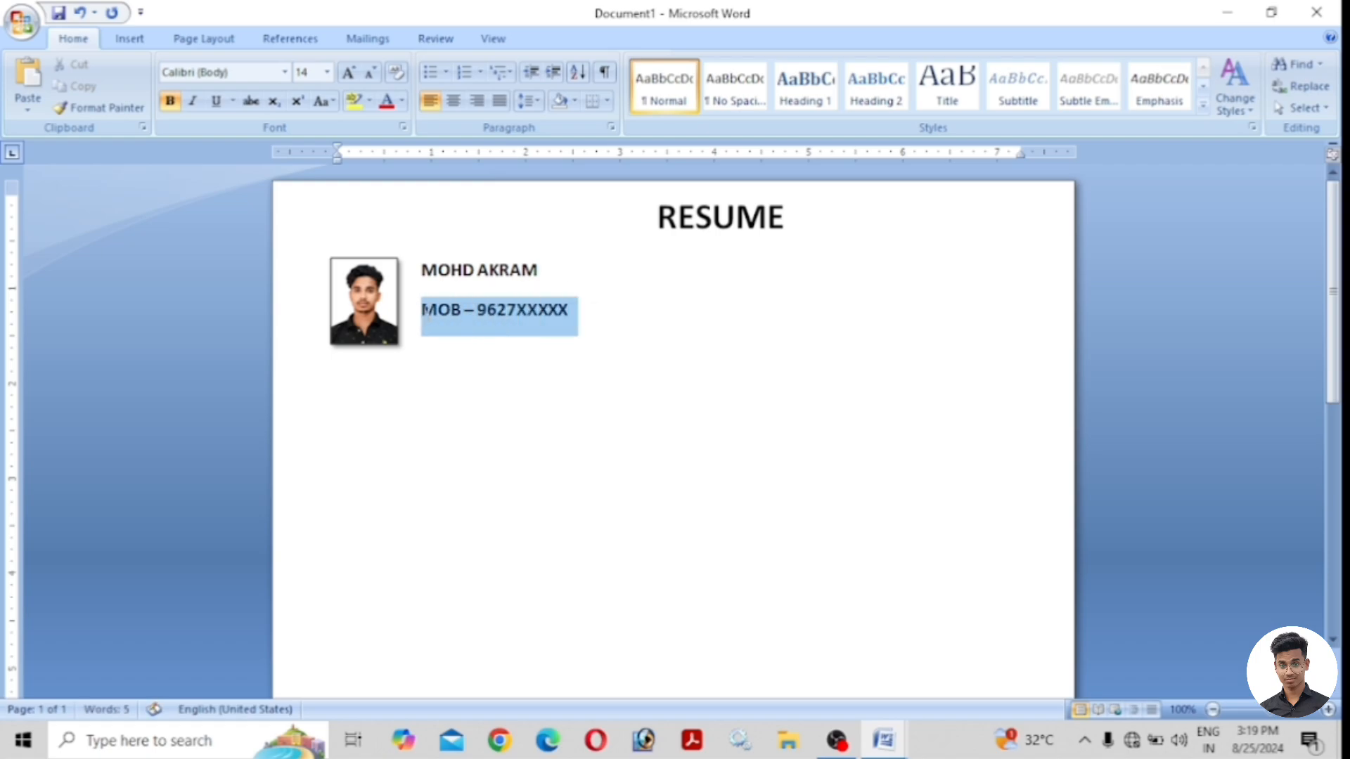
pyautogui.click(328, 73)
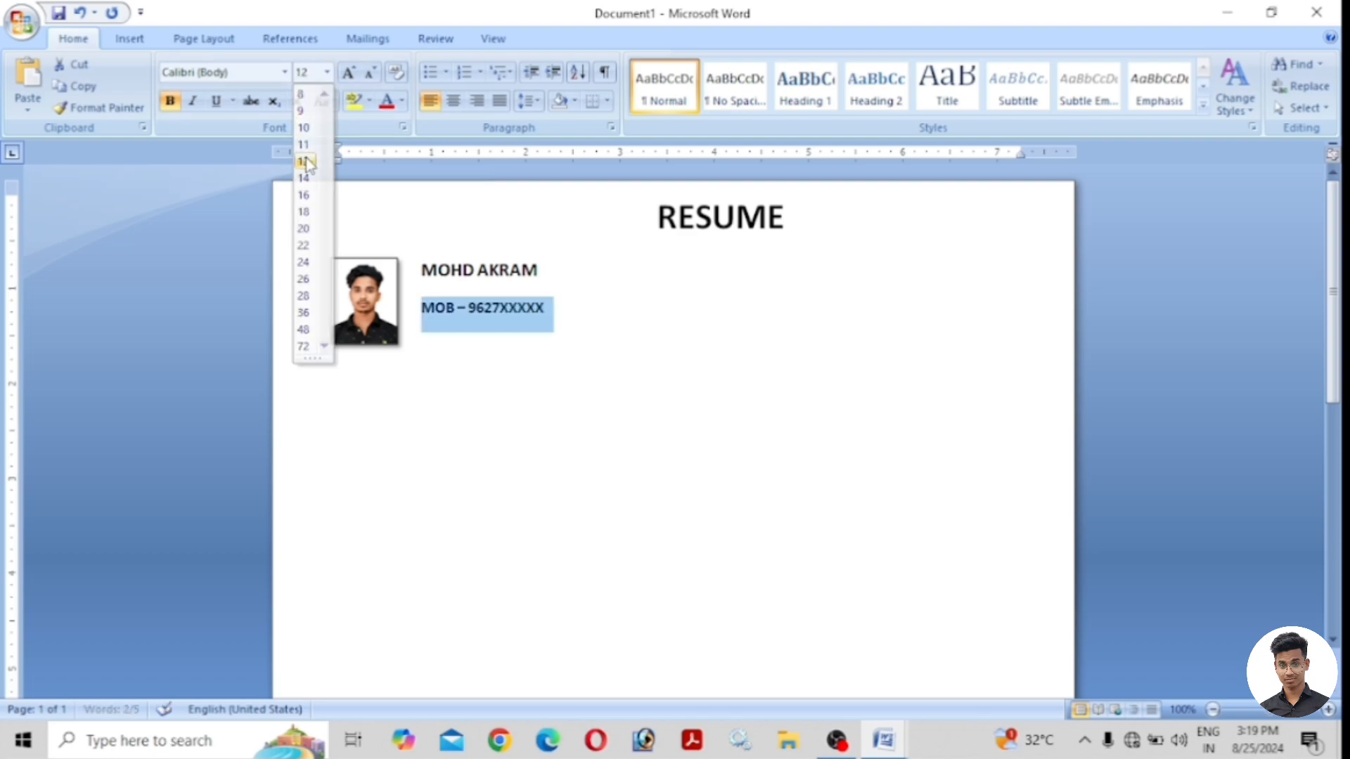
pyautogui.click(309, 164)
pyautogui.click(551, 310)
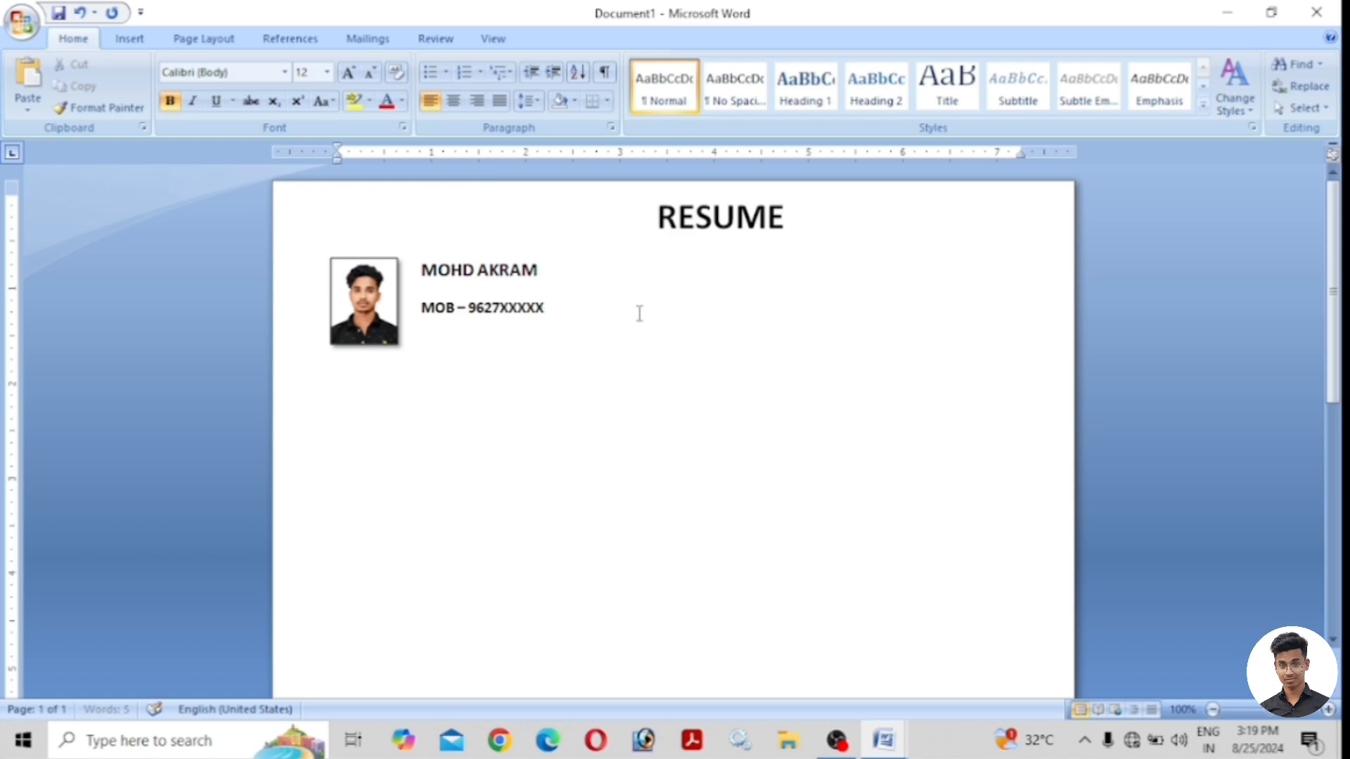
# Add an EMAIL ID entry with the e-mail address at the line's right, and un-bold both values.
pyautogui.doubleClick(711, 307)
pyautogui.write('EMAIL ID -')
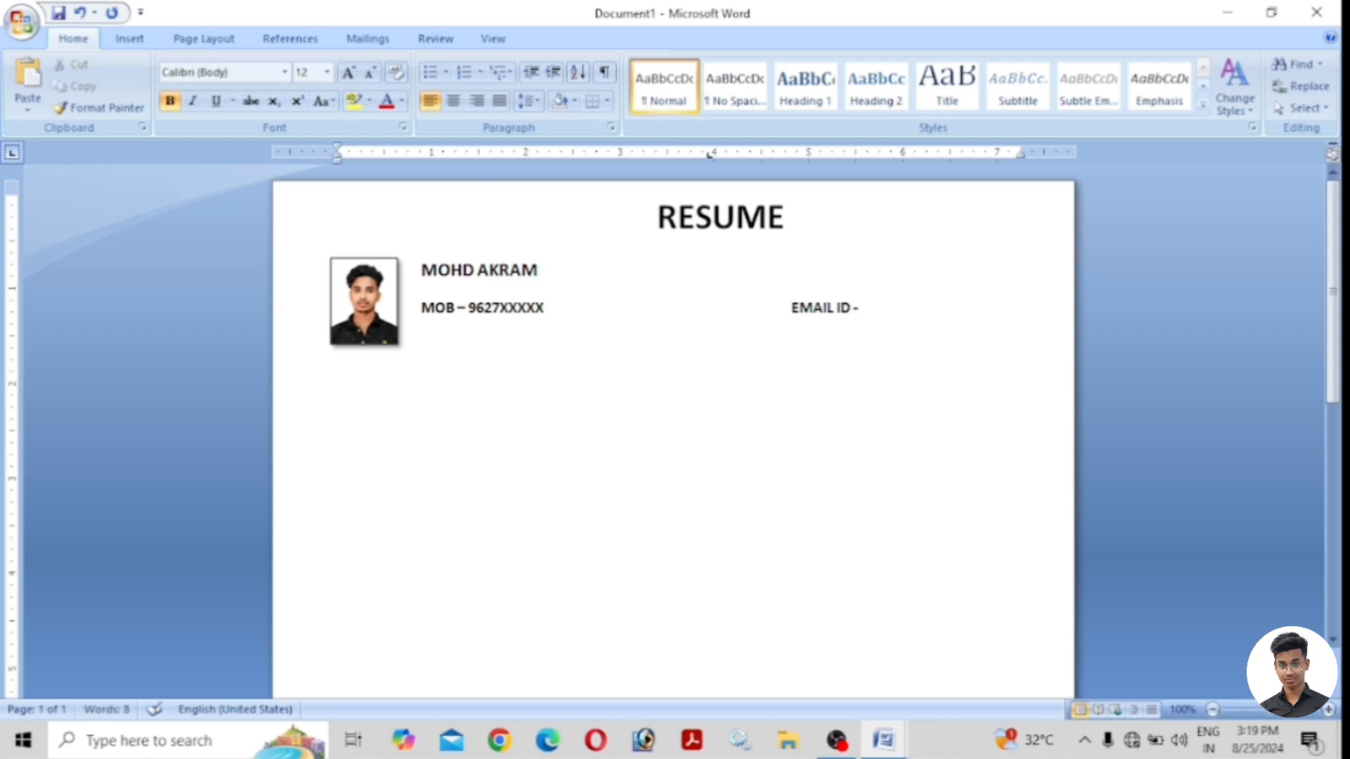
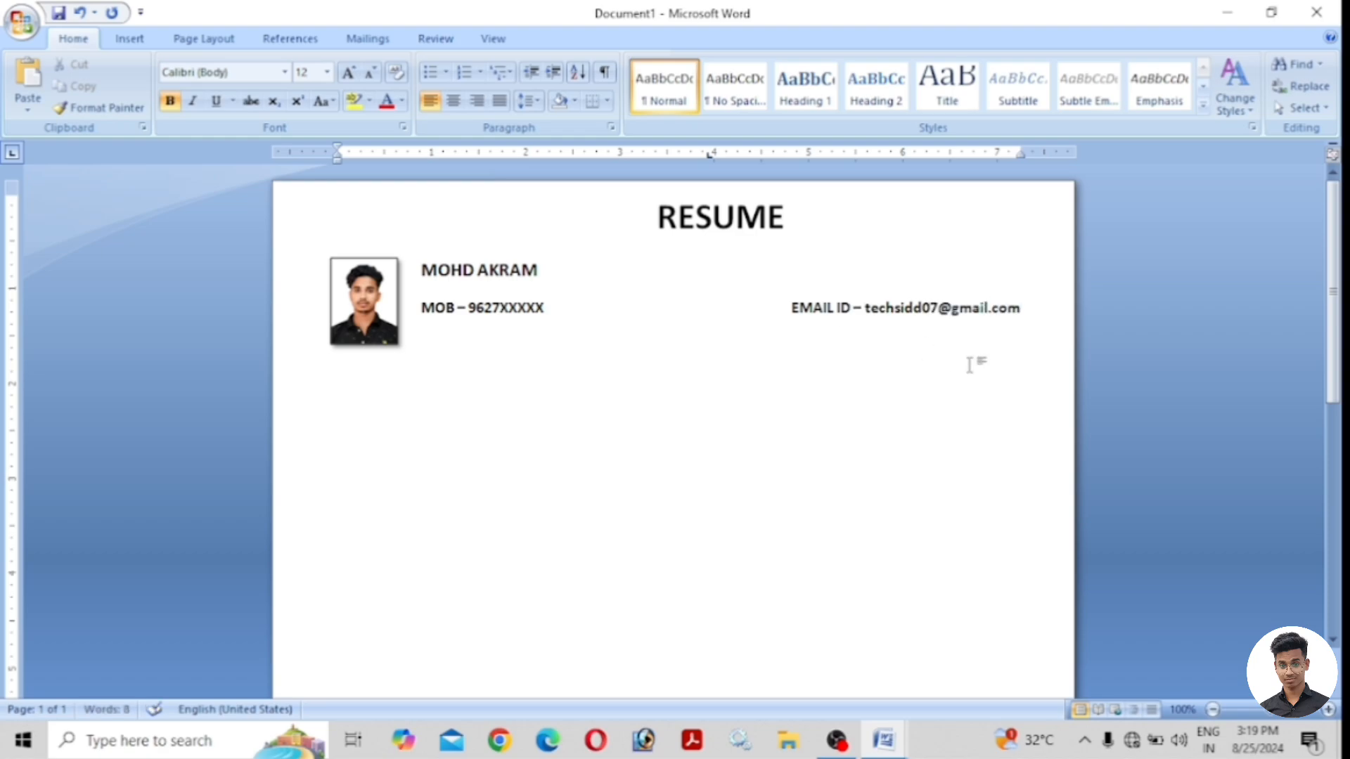
pyautogui.moveTo(1020, 308); pyautogui.dragTo(912, 315)
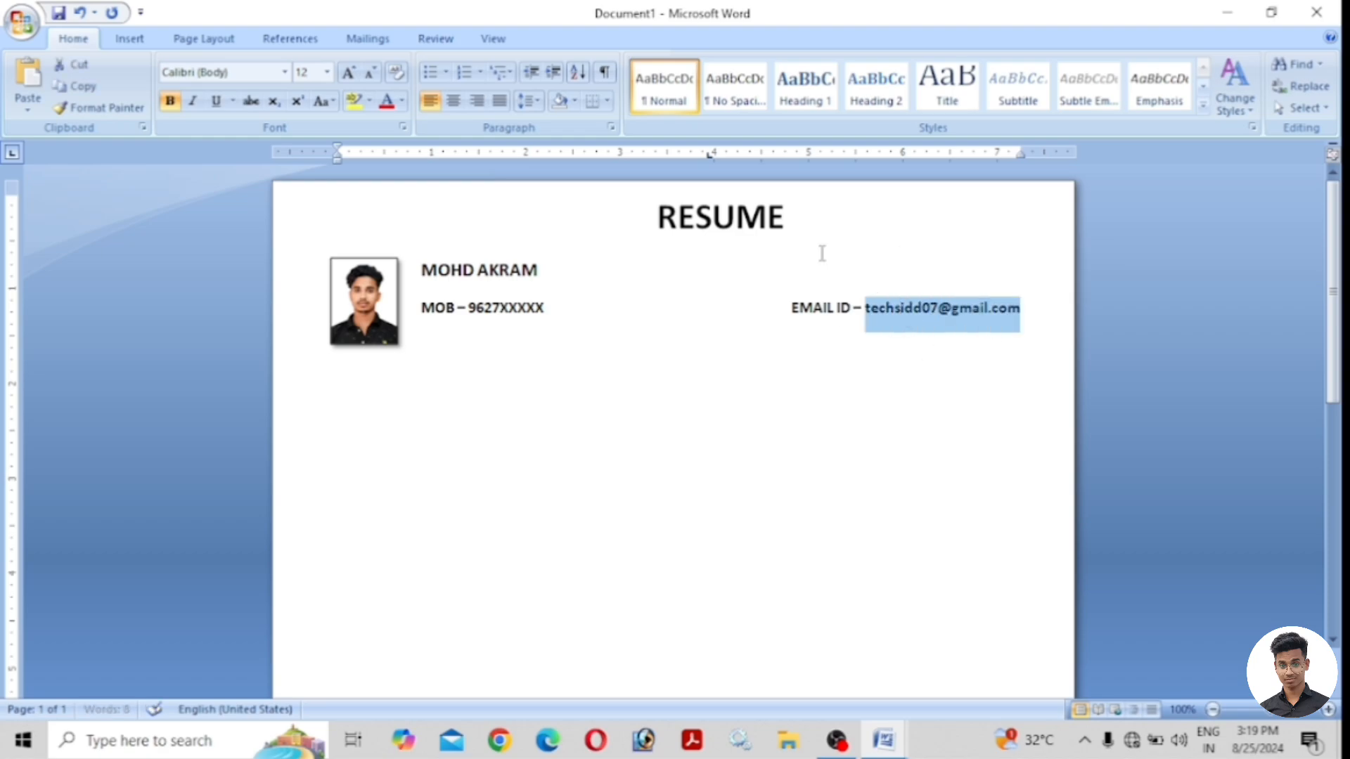
pyautogui.click(176, 103)
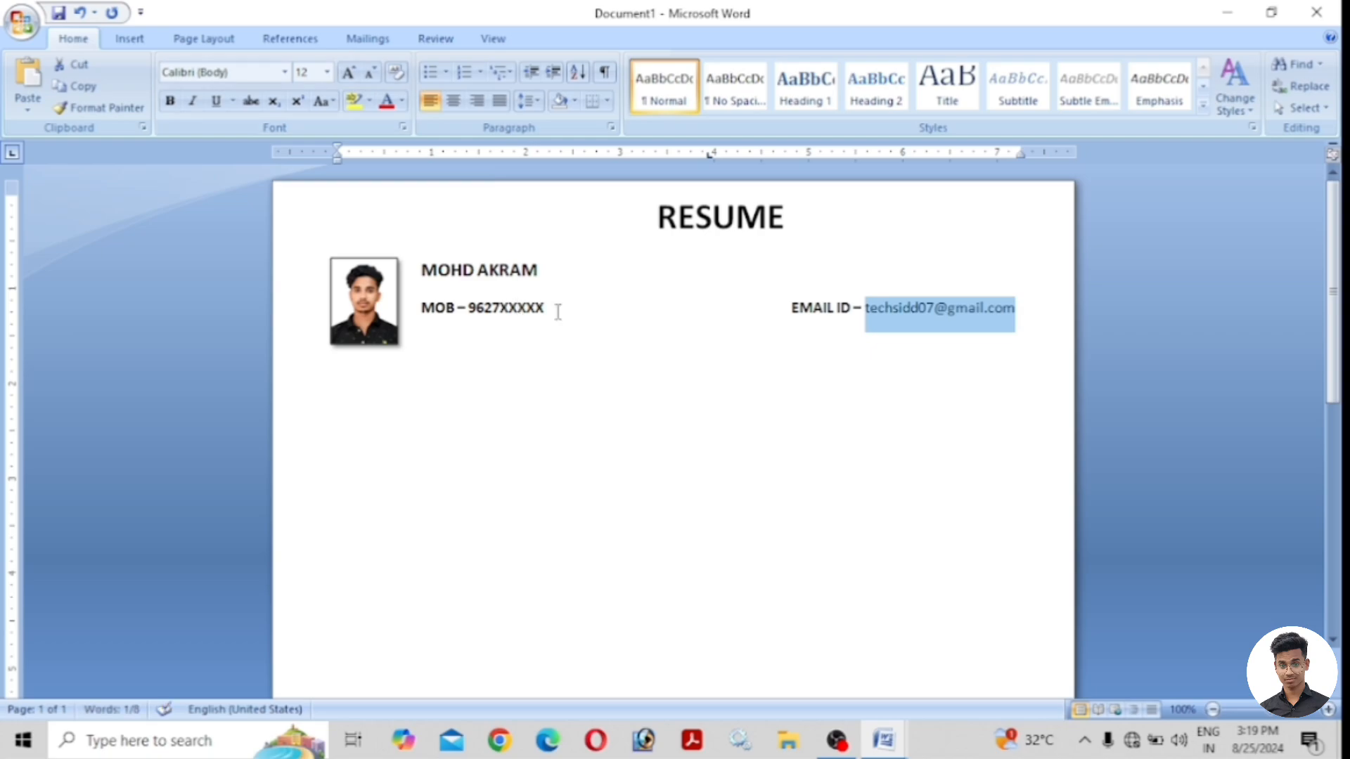
pyautogui.moveTo(551, 307); pyautogui.dragTo(468, 307)
pyautogui.click(170, 101)
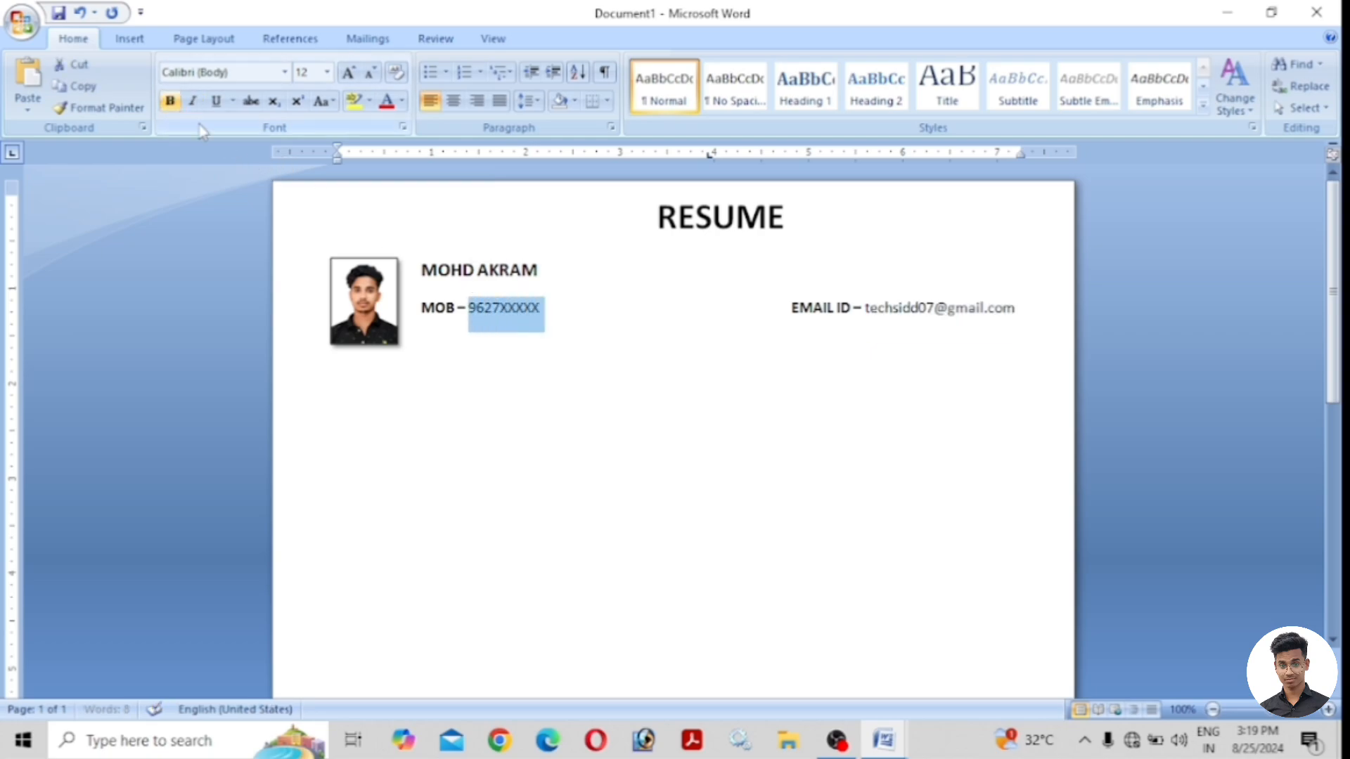
pyautogui.click(534, 310)
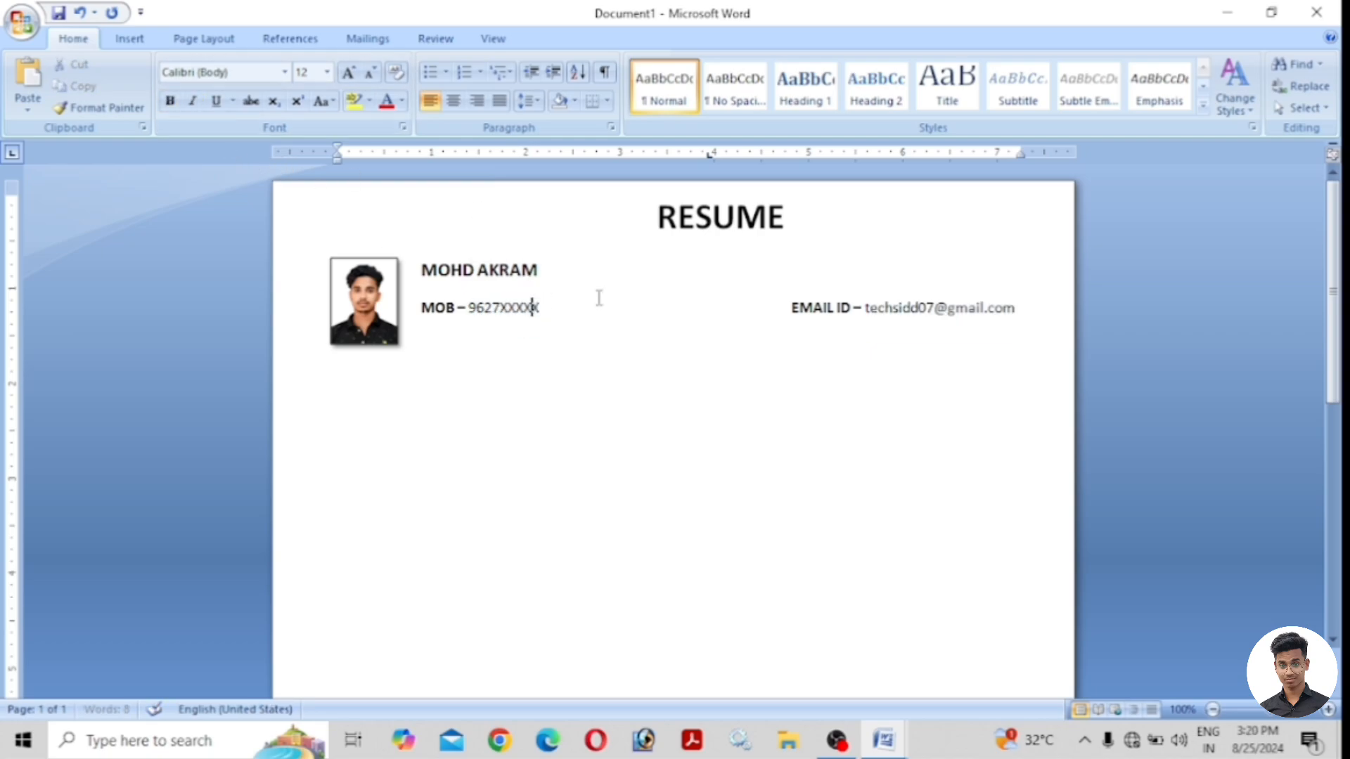
pyautogui.click(1021, 308)
pyautogui.moveTo(1022, 308); pyautogui.dragTo(421, 270)
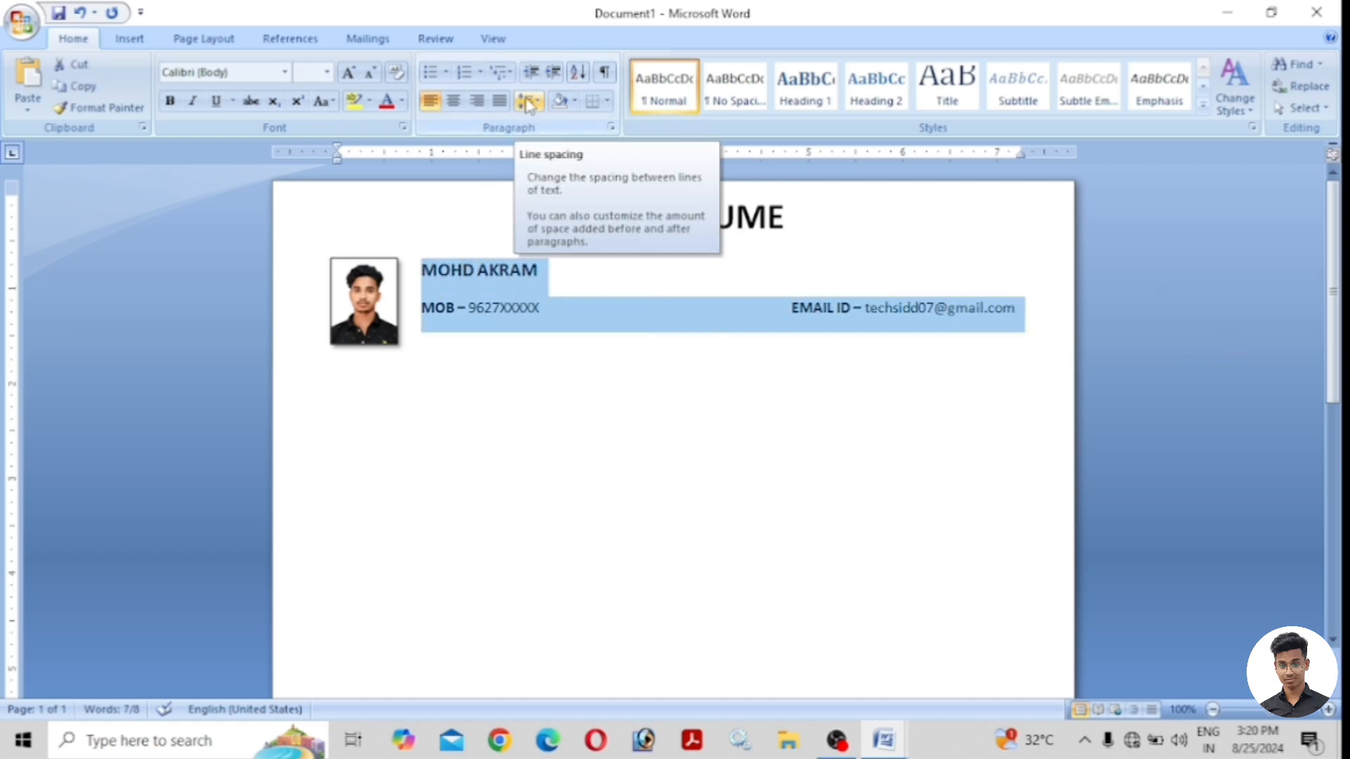
# Remove the extra space after the name and contact paragraphs.
pyautogui.click(527, 103)
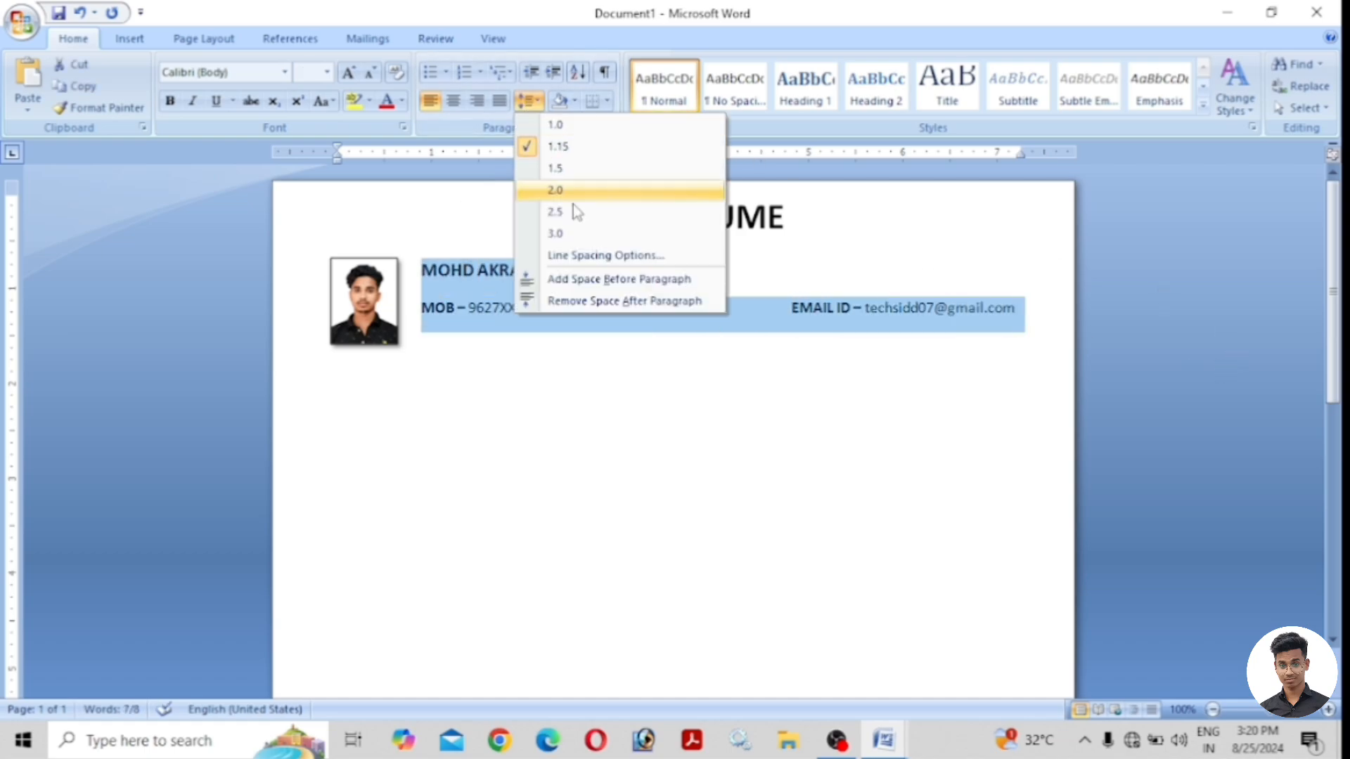
pyautogui.click(580, 304)
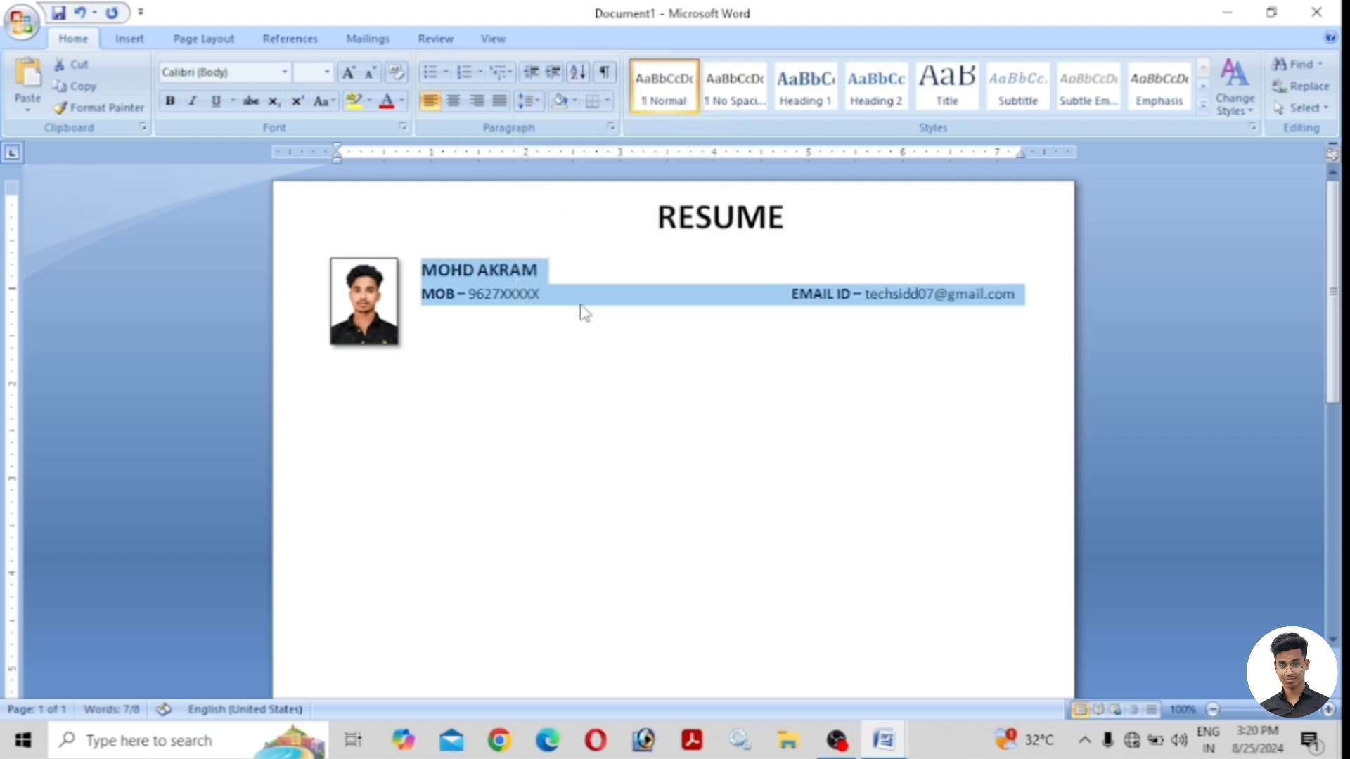
pyautogui.click(1016, 294)
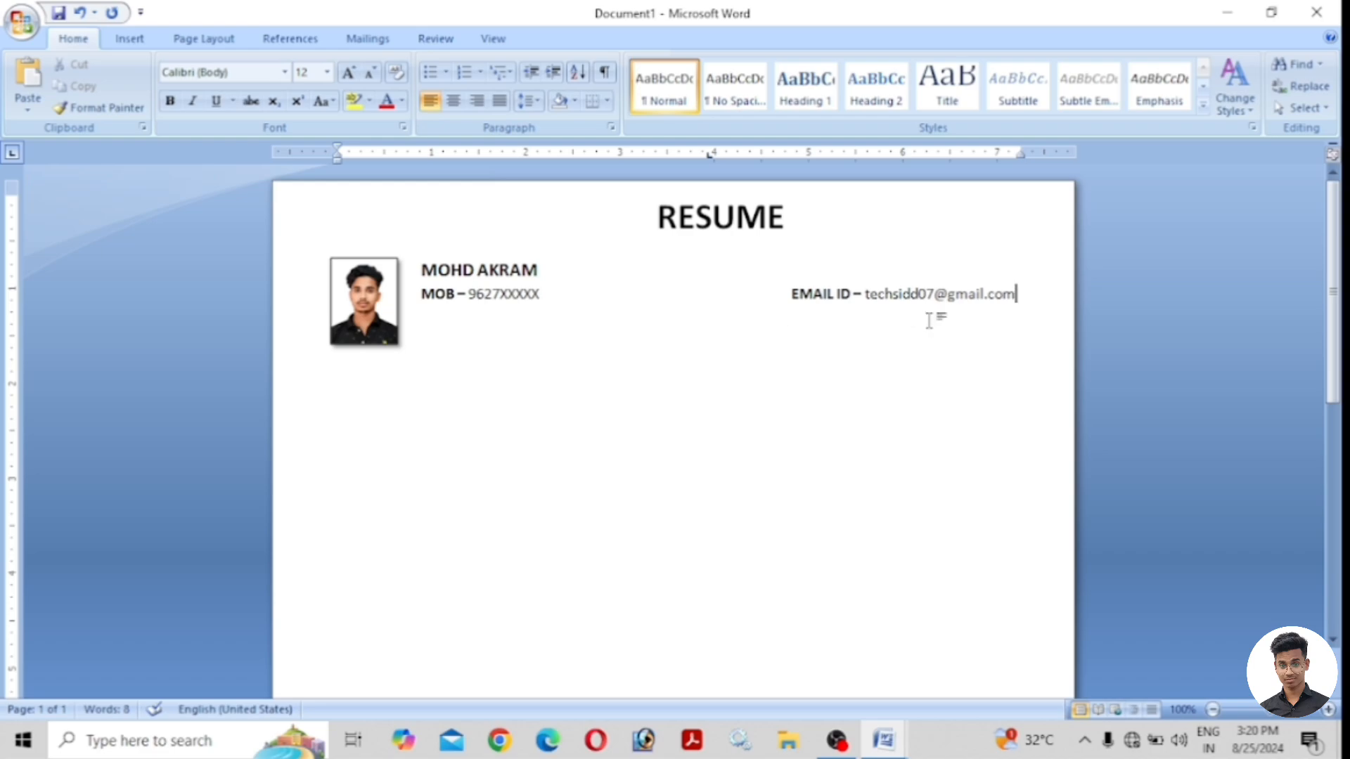
# Start a new line below the contacts and remove the e-mail address's hyperlink.
pyautogui.press('Return')
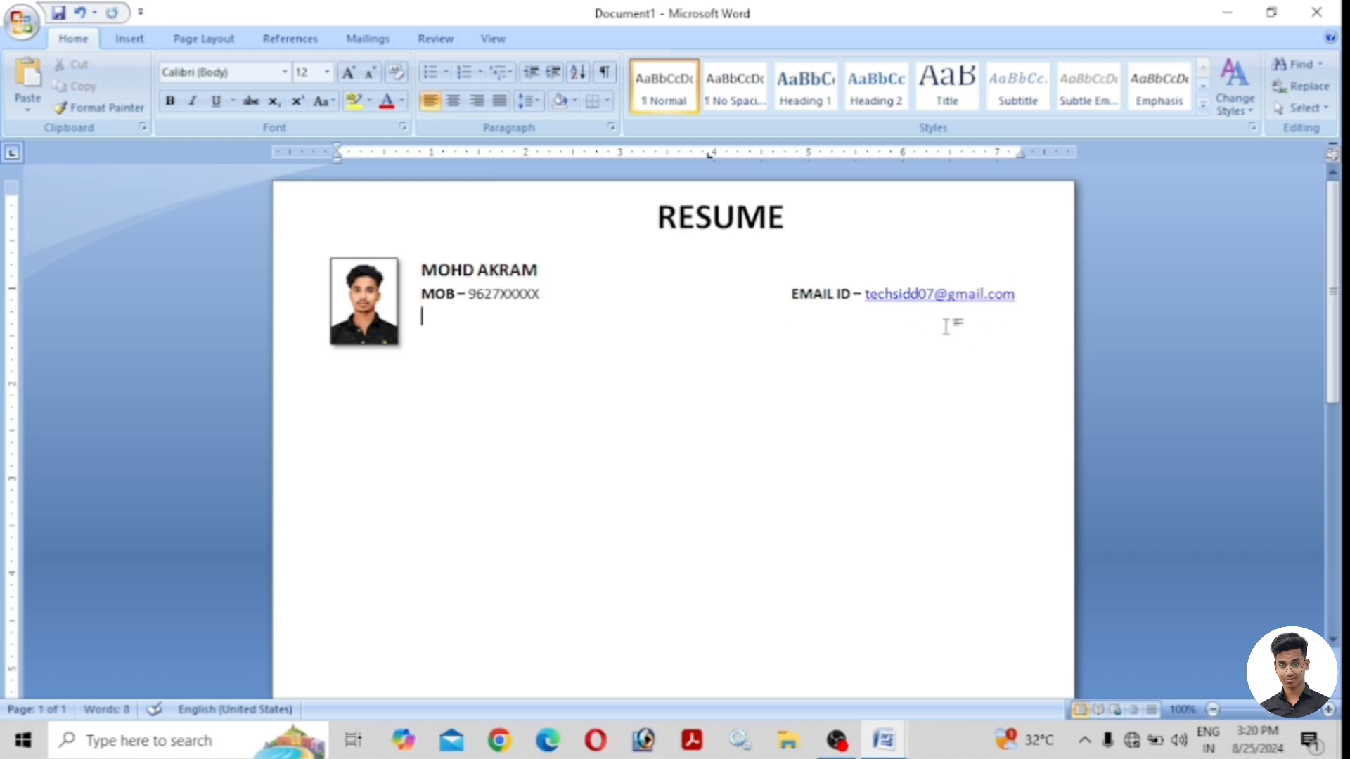
pyautogui.rightClick(936, 294)
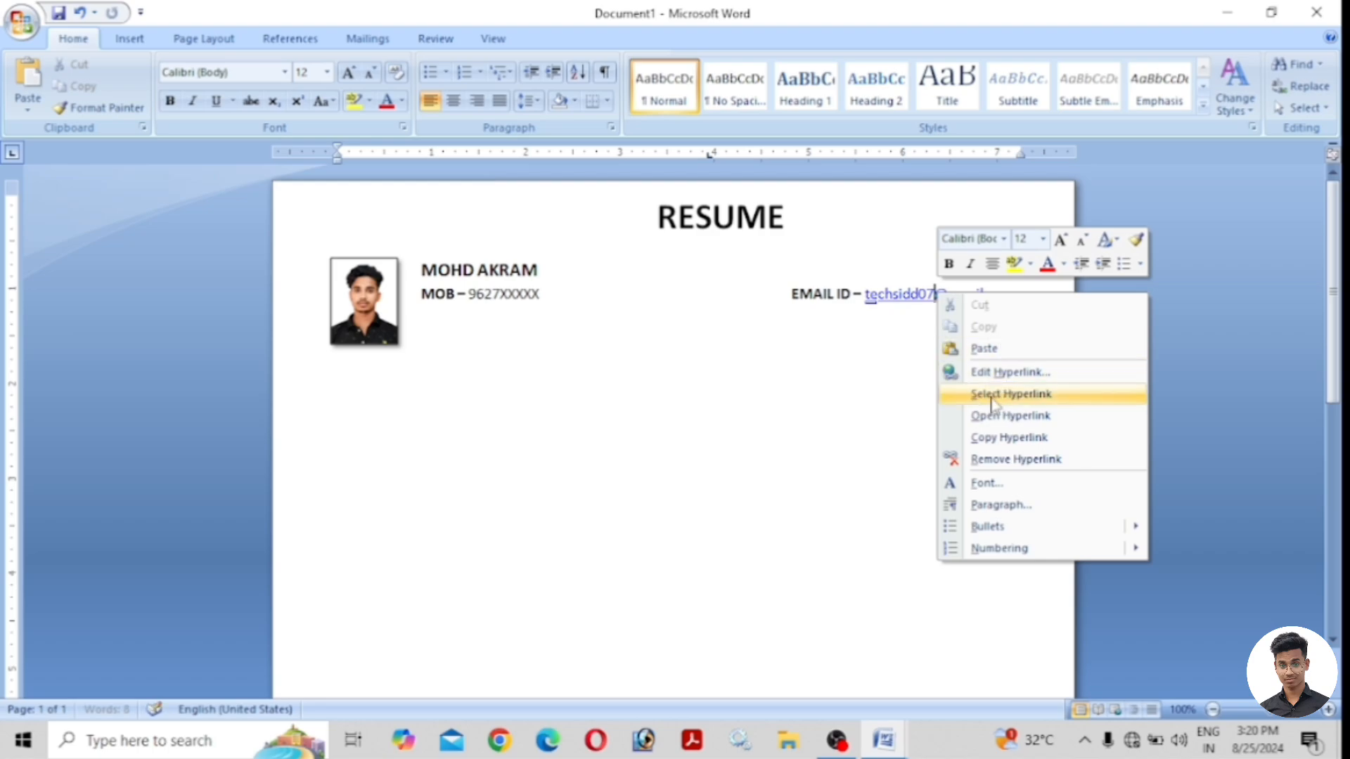
pyautogui.click(1013, 460)
pyautogui.click(435, 331)
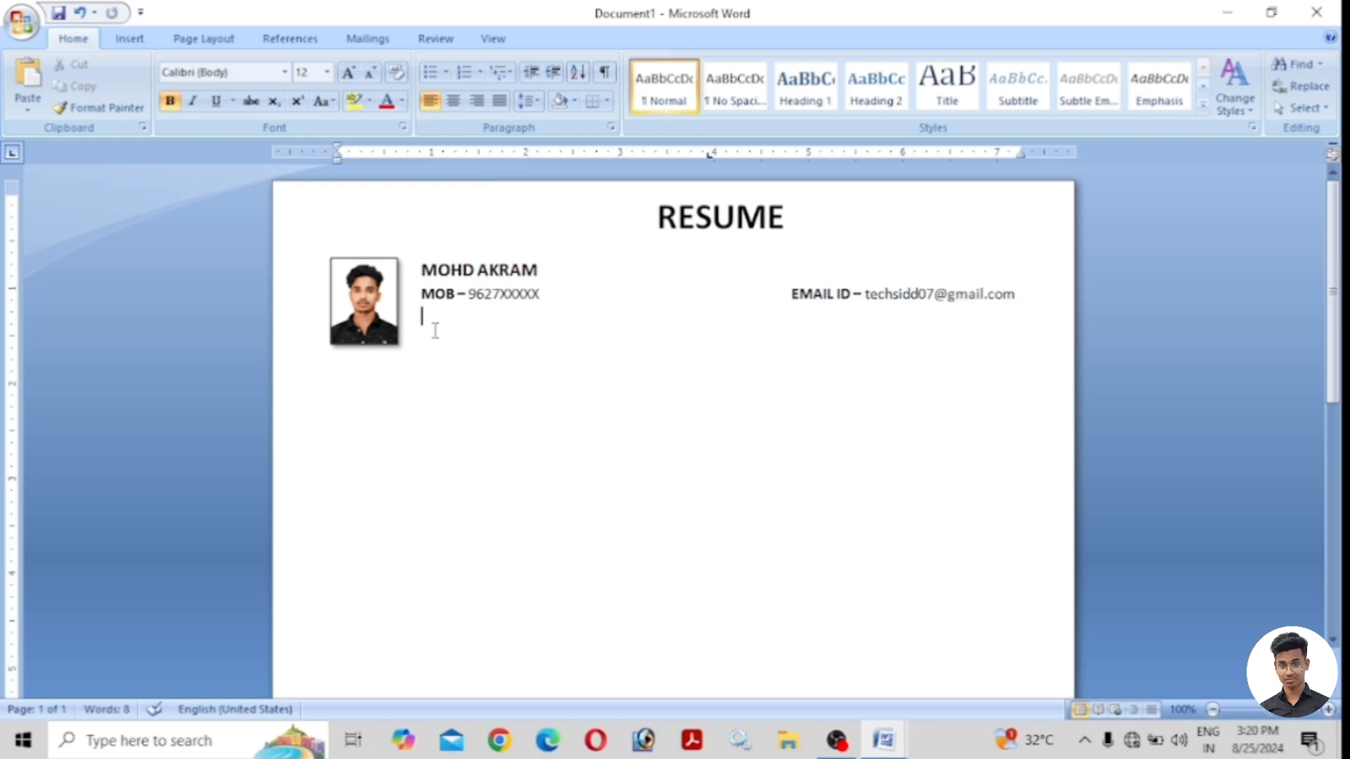
# Type ADDRESS with a blank line above it and shade its paragraph dark red.
pyautogui.write('ADDRESS')
pyautogui.press('Home')
pyautogui.press('Return')
pyautogui.click(487, 337)
pyautogui.click(575, 101)
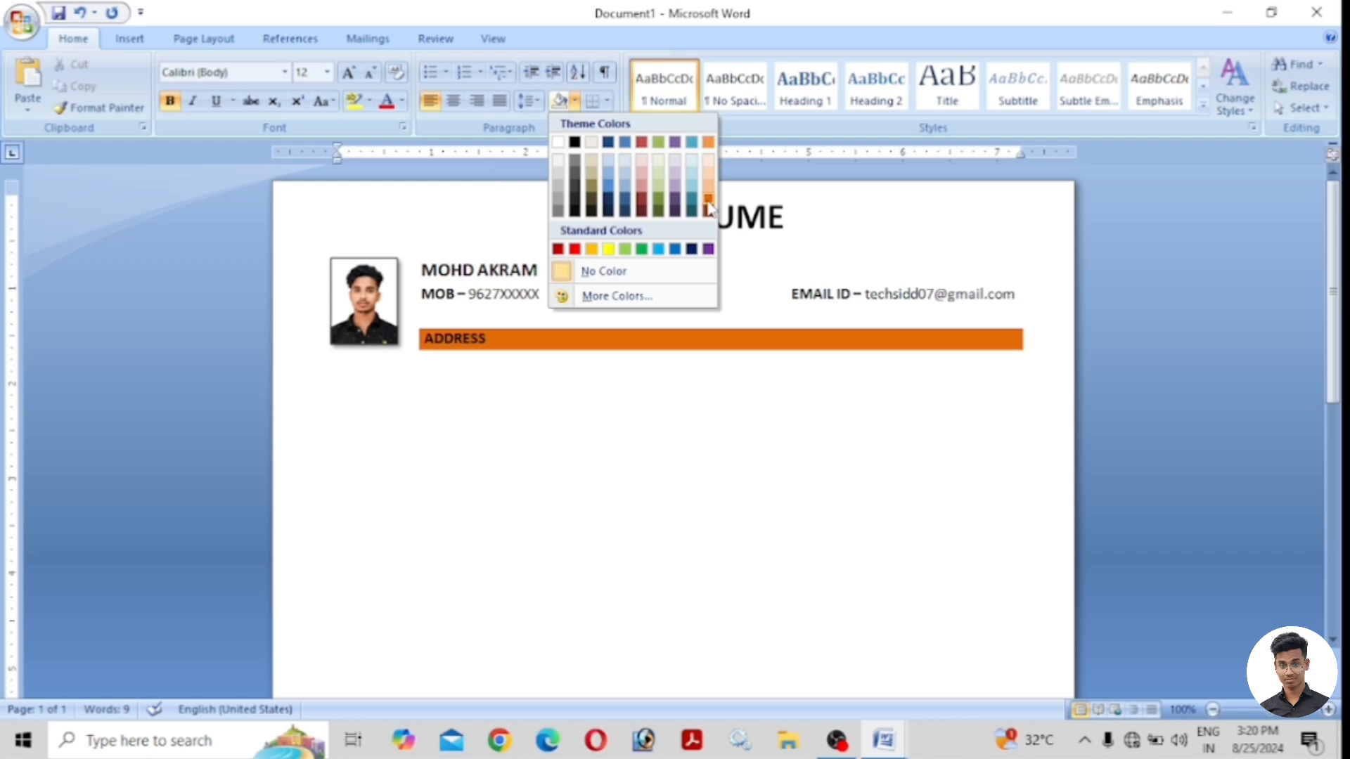
pyautogui.click(642, 212)
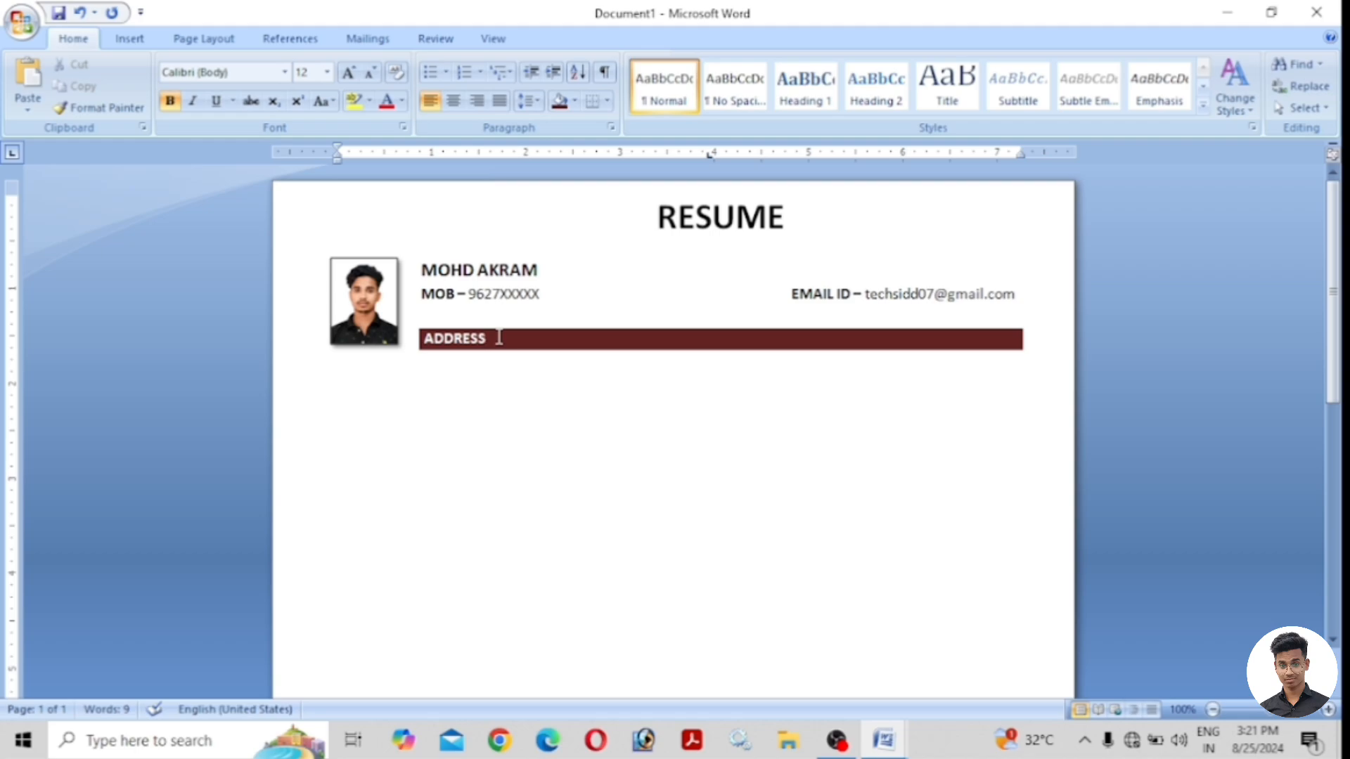
pyautogui.click(443, 379)
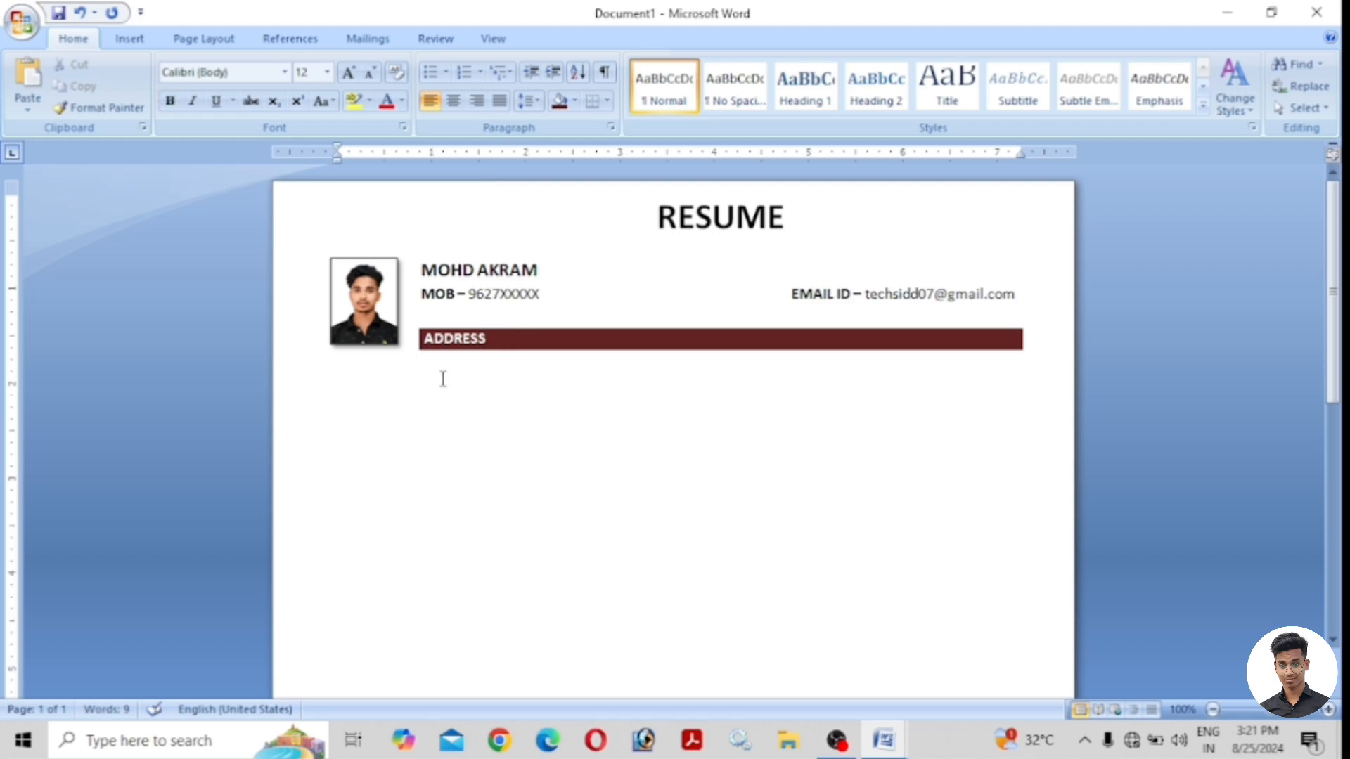
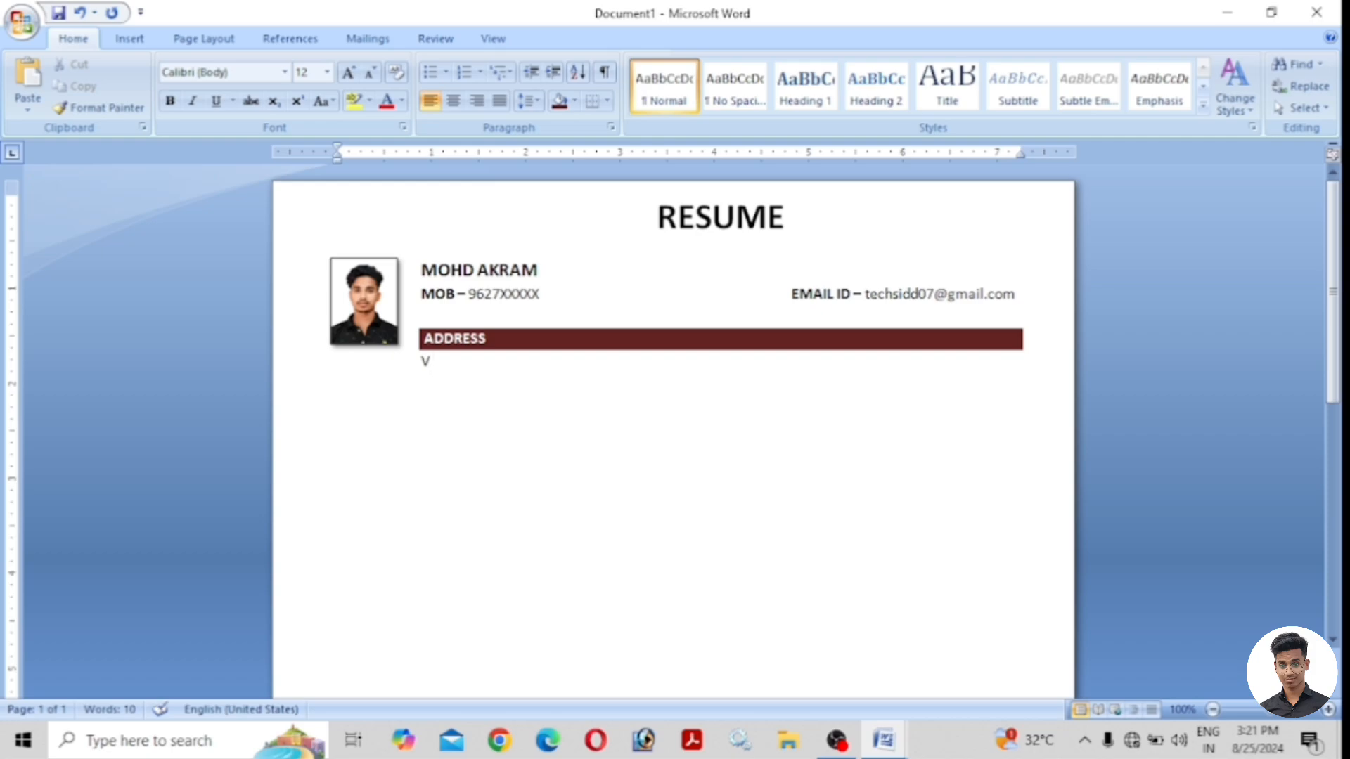
pyautogui.press('Return')
pyautogui.rightClick(448, 369)
pyautogui.click(465, 380)
pyautogui.doubleClick(429, 380)
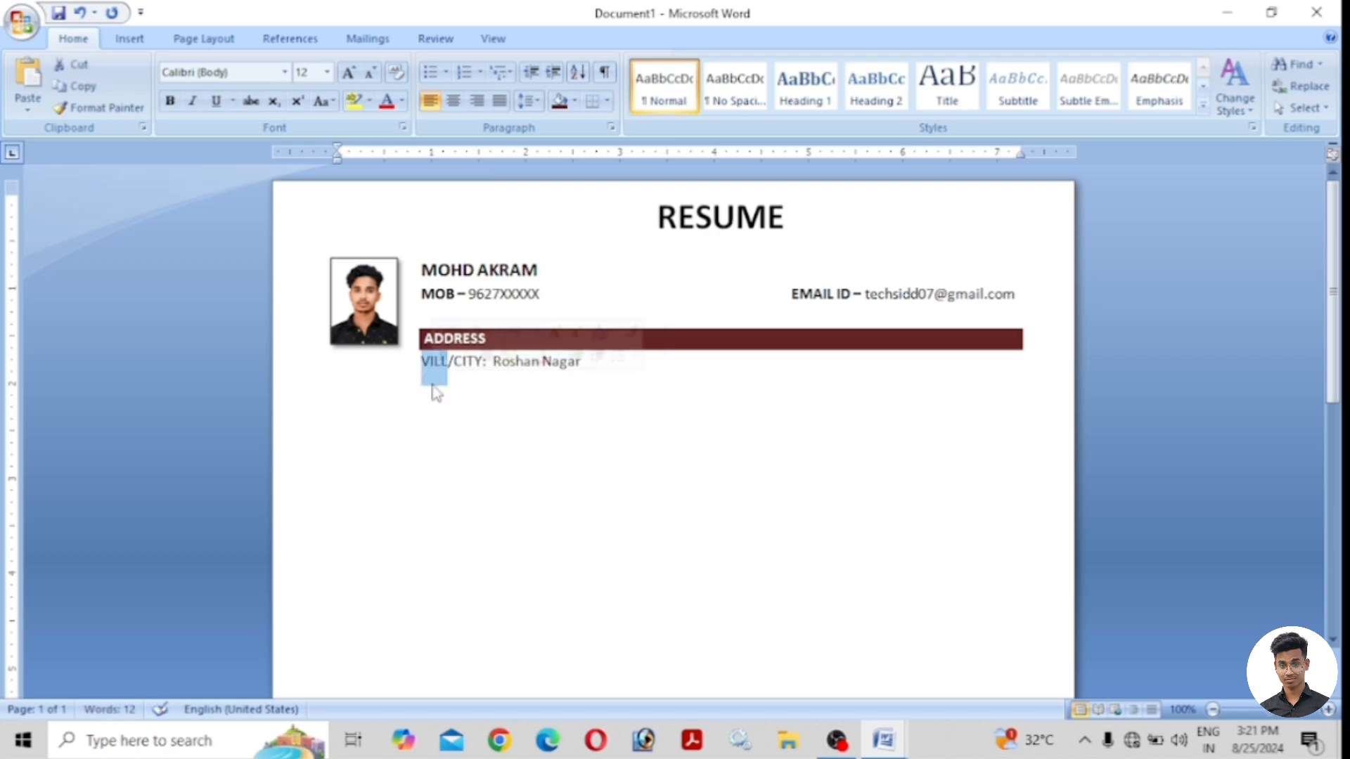
pyautogui.click(431, 393)
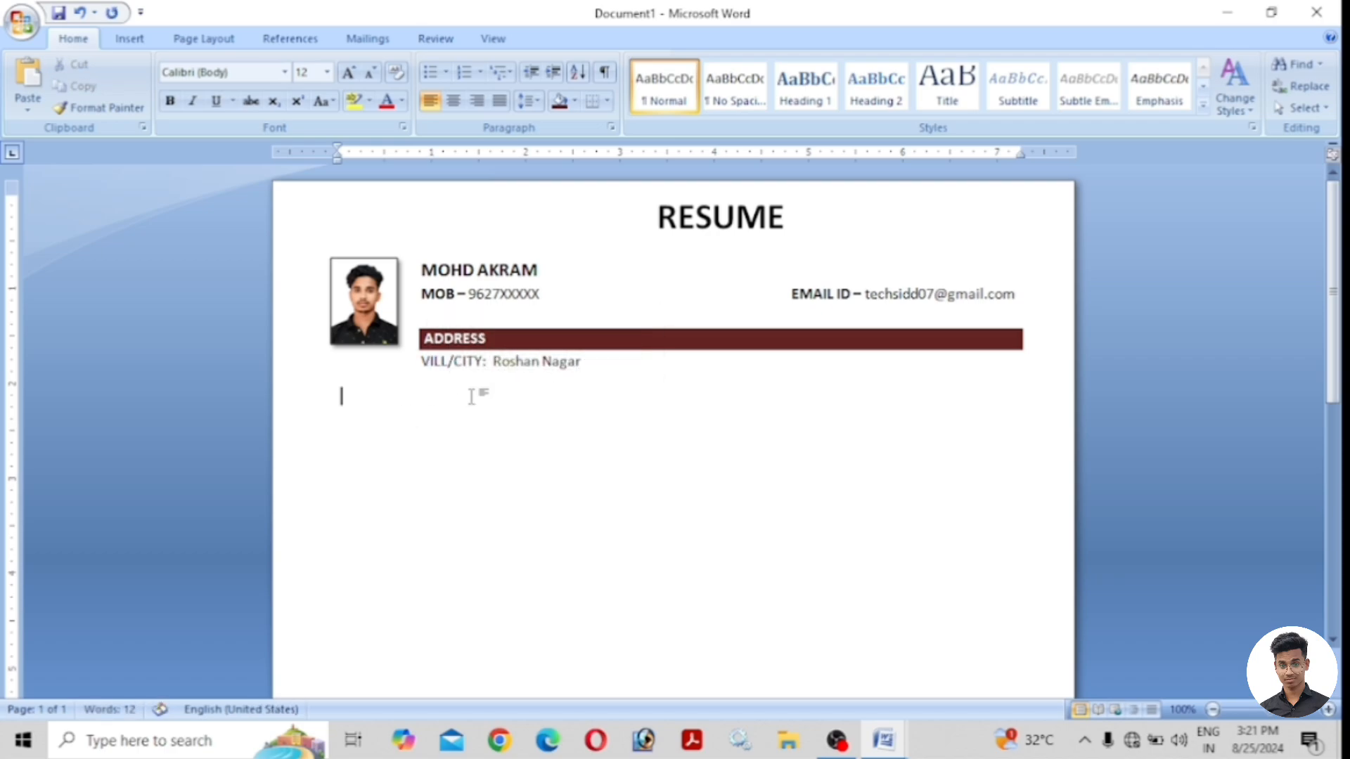
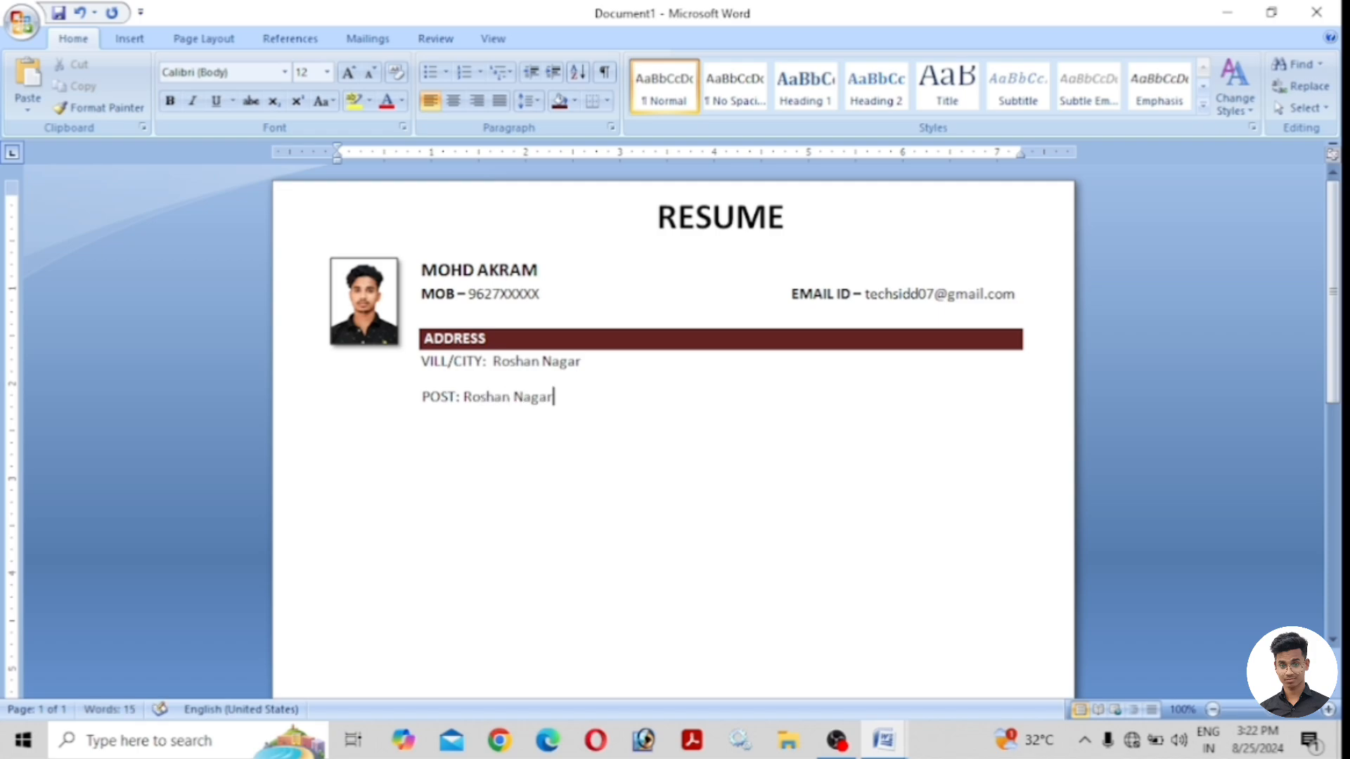
# Add the 'POST: Roshan Nagar', 'DISTT: Kheri' and 'STATE: Uttar Pradesh' lines.
pyautogui.press('Return')
pyautogui.press('Return')
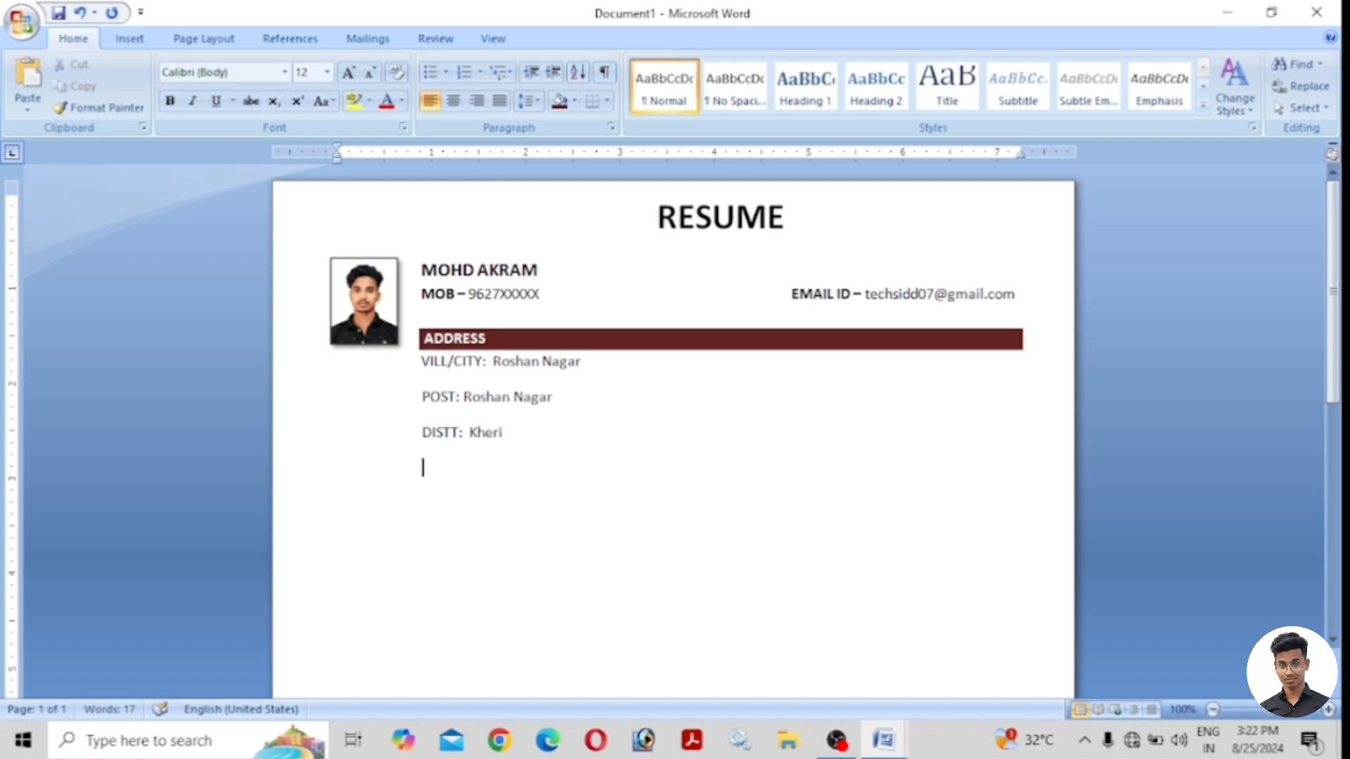
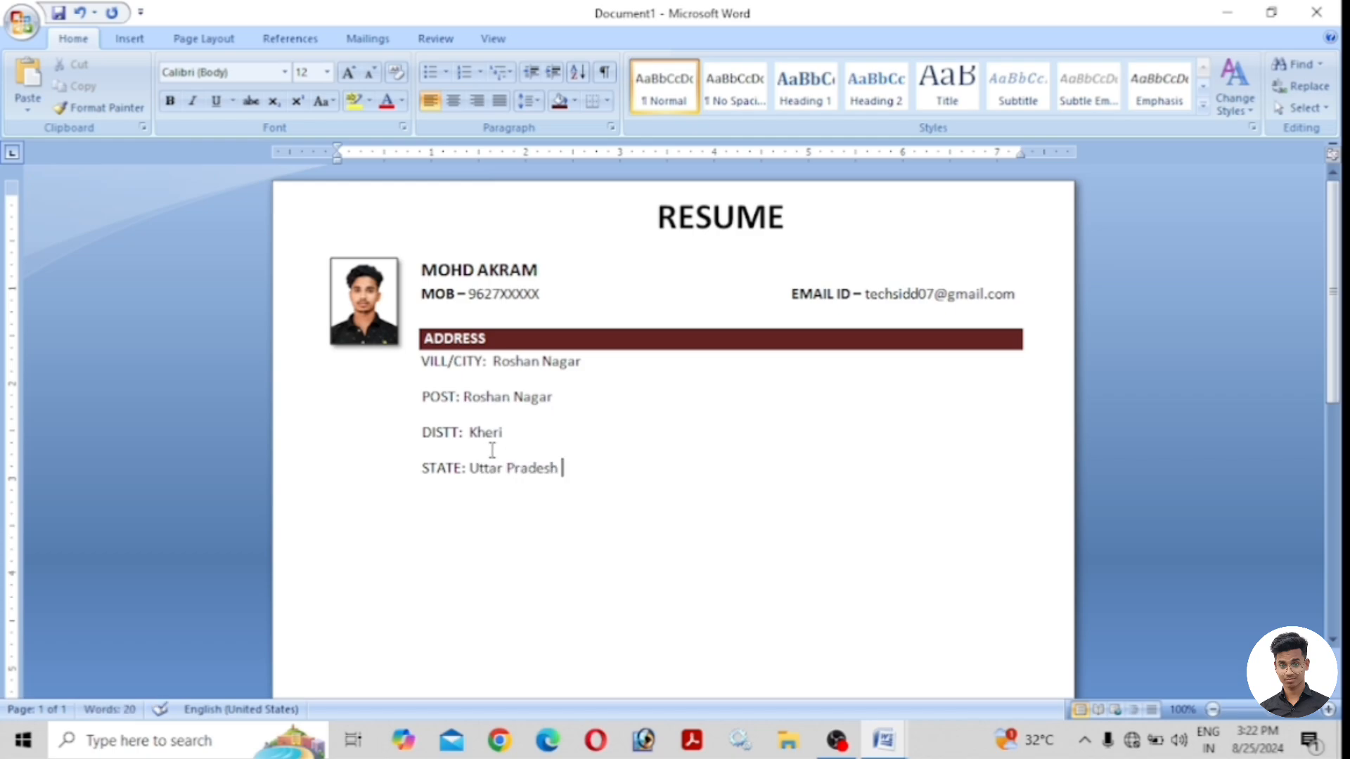
# Make the VILL/CITY, POST, DISTT and STATE labels bold.
pyautogui.moveTo(493, 360); pyautogui.dragTo(421, 433)
pyautogui.click(169, 103)
pyautogui.click(169, 103)
pyautogui.click(169, 104)
pyautogui.moveTo(469, 468); pyautogui.dragTo(422, 468)
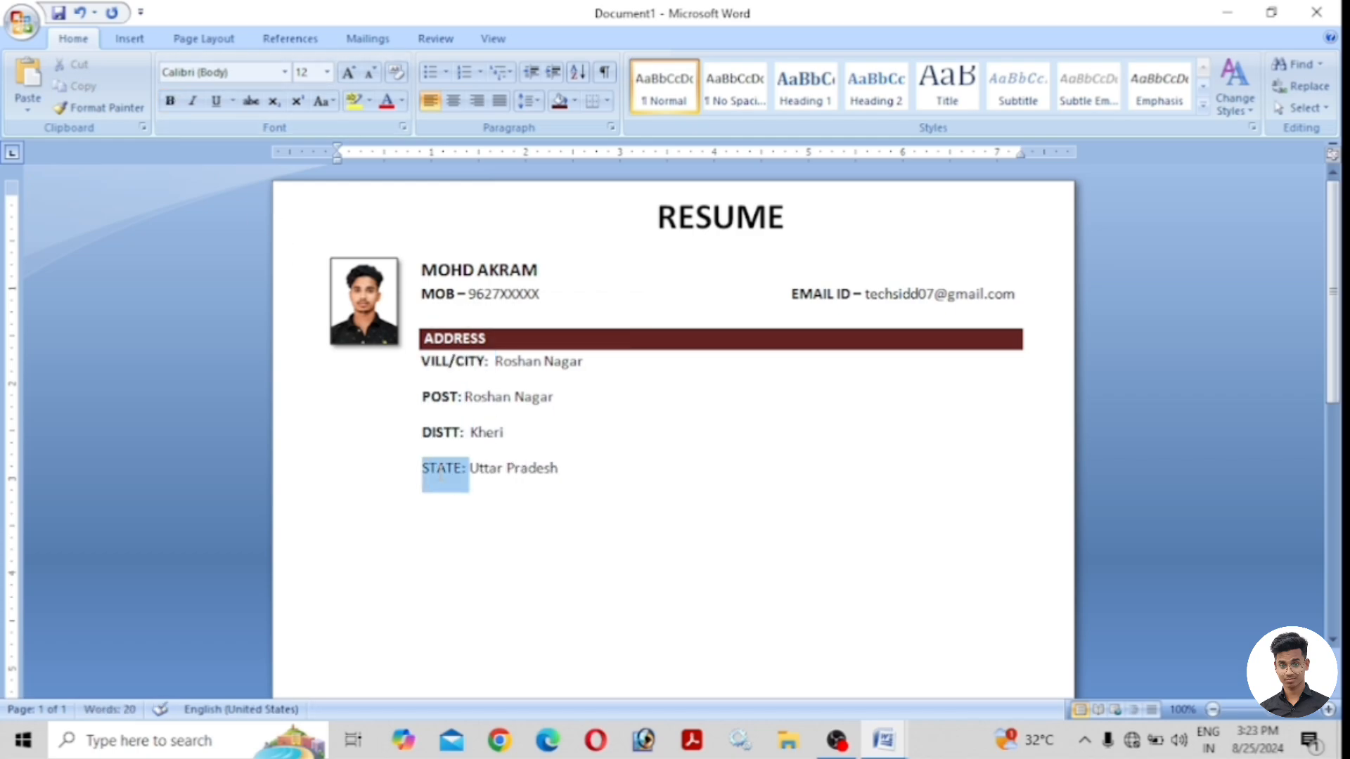
pyautogui.click(168, 104)
pyautogui.click(559, 398)
pyautogui.click(524, 433)
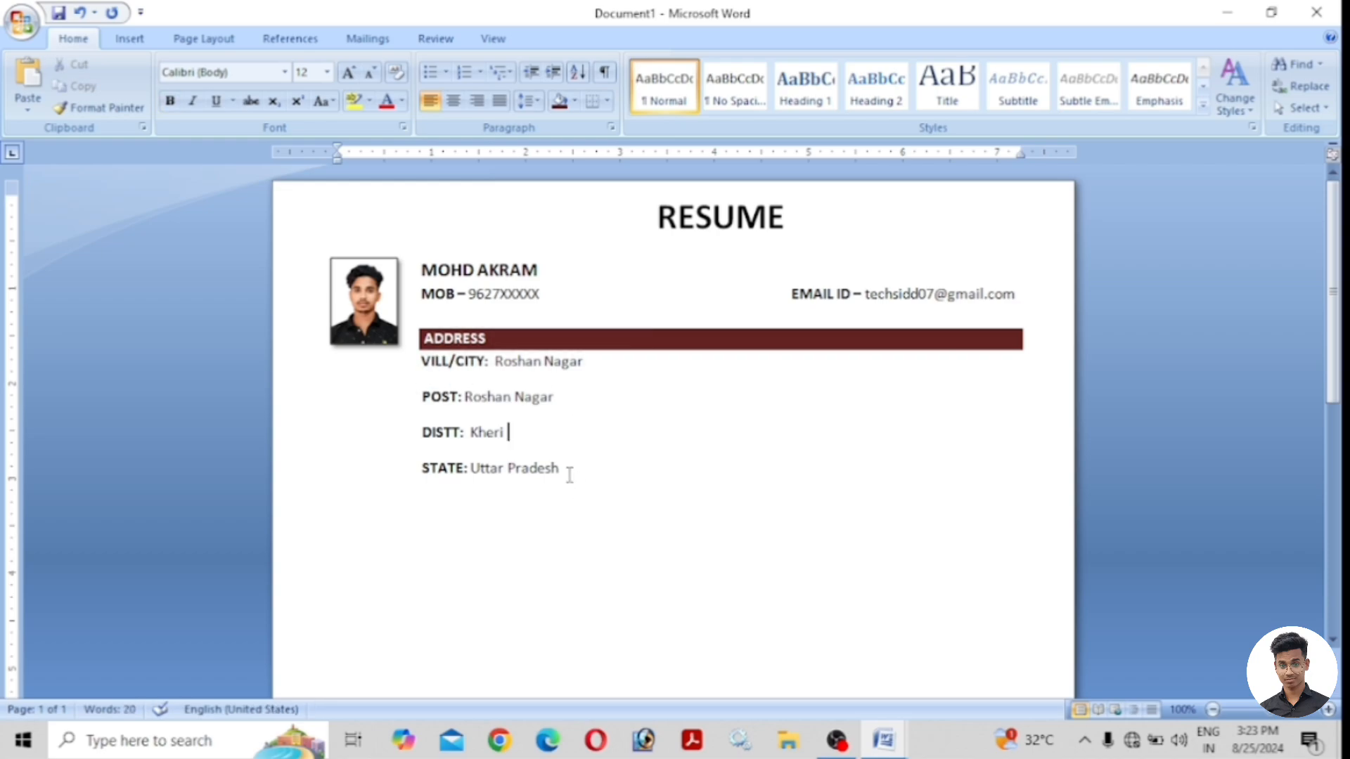
pyautogui.click(569, 470)
pyautogui.press('Return')
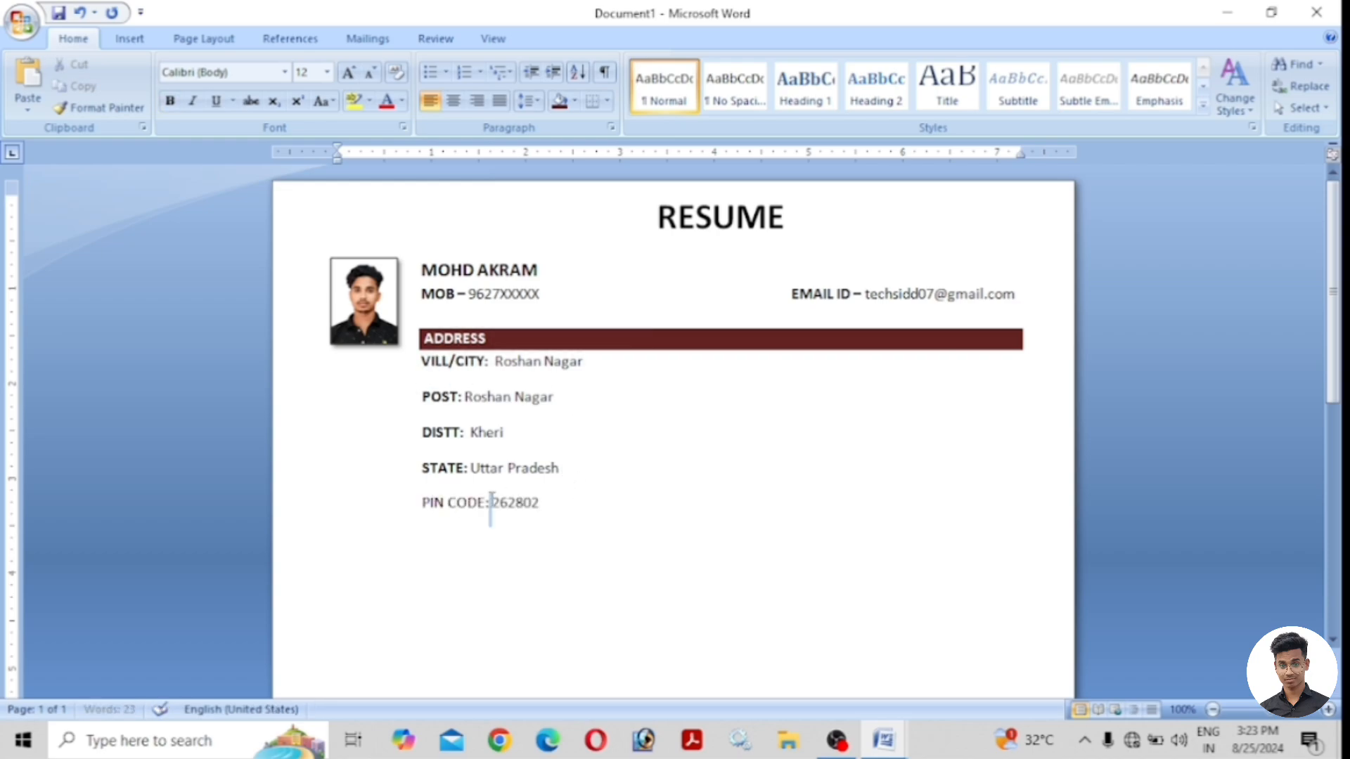
pyautogui.moveTo(491, 503); pyautogui.dragTo(421, 503)
pyautogui.click(171, 103)
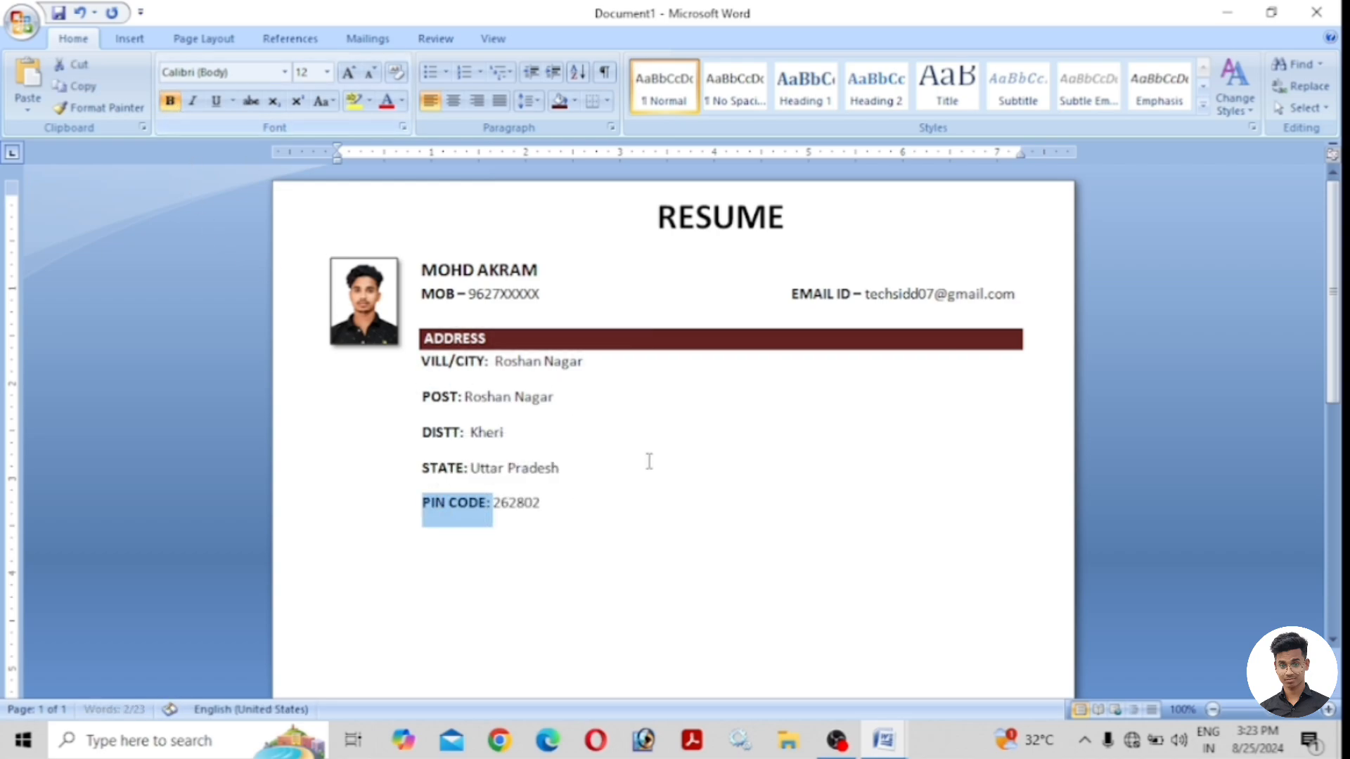
# Remove the space after each of the five address lines.
pyautogui.click(545, 502)
pyautogui.moveTo(545, 502); pyautogui.dragTo(422, 358)
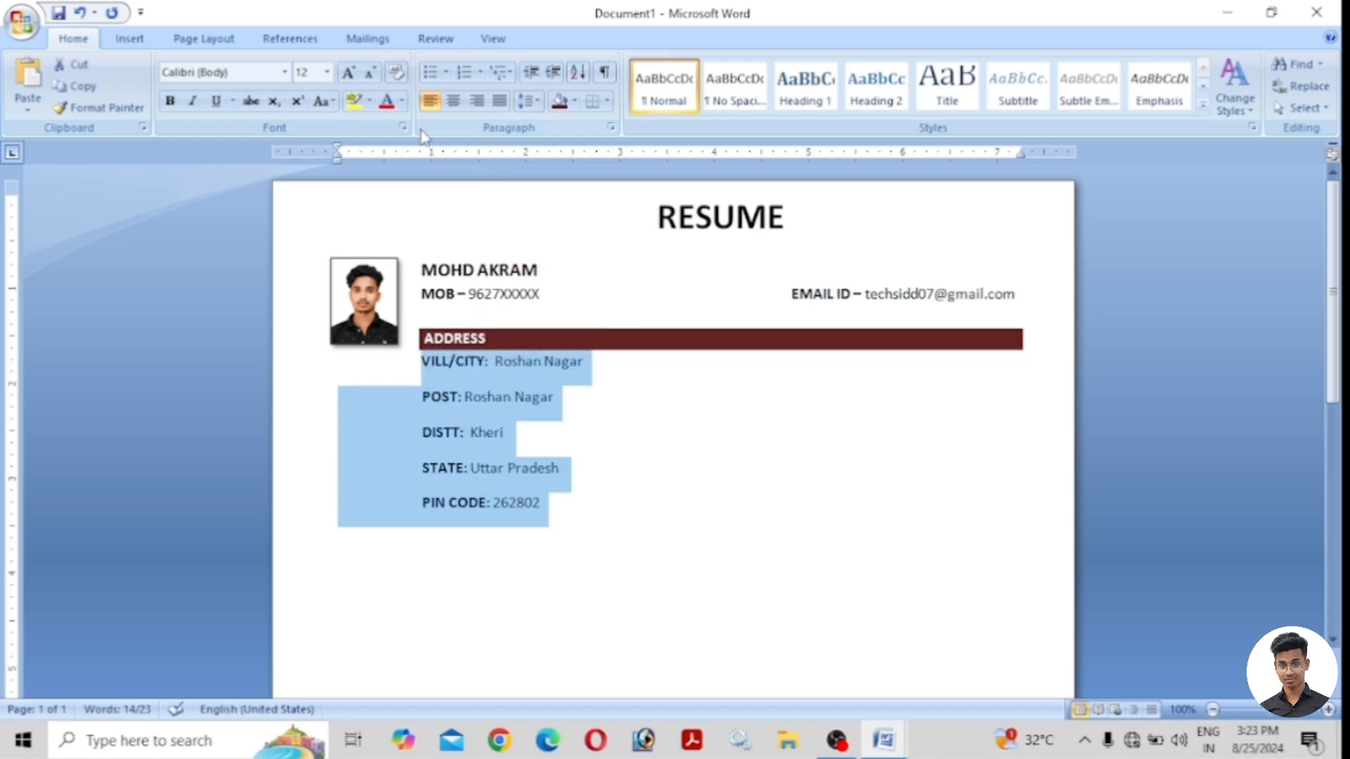
pyautogui.click(525, 104)
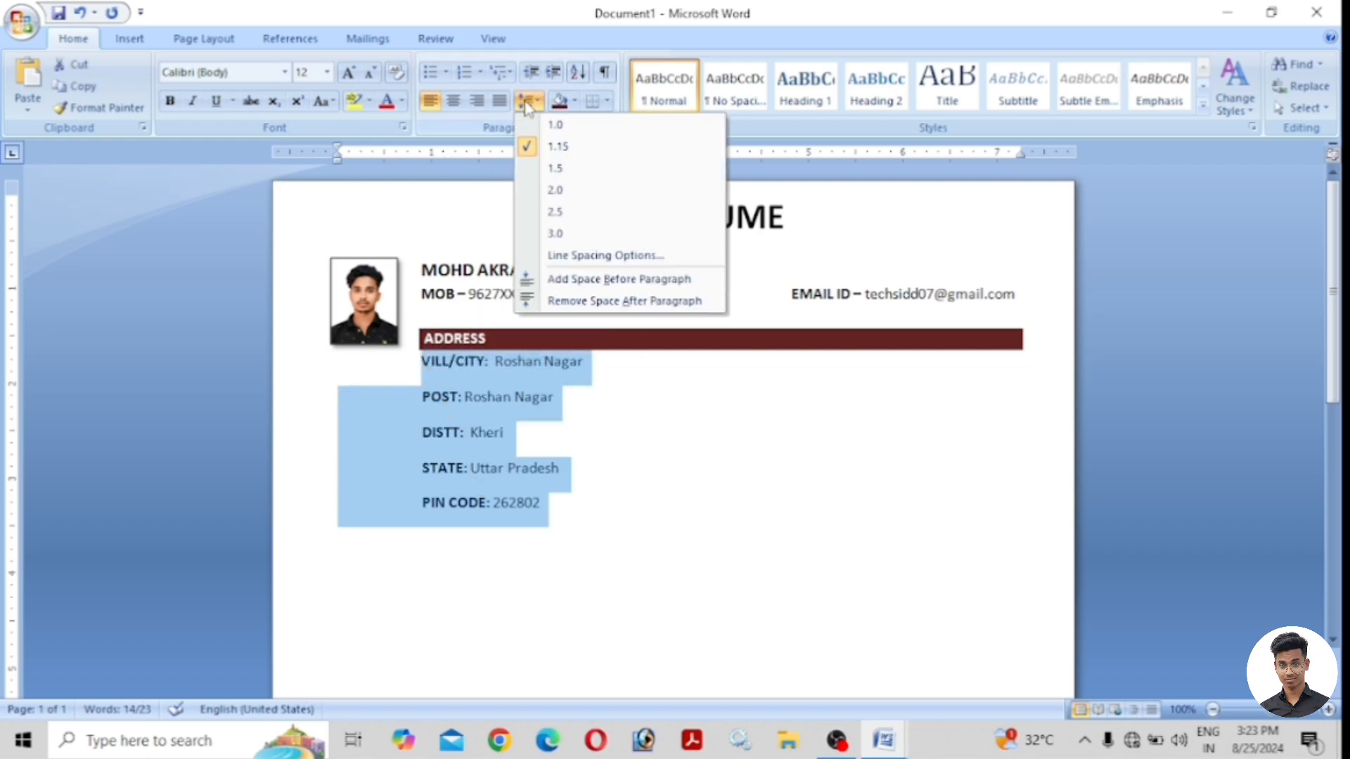
pyautogui.click(602, 302)
pyautogui.click(555, 450)
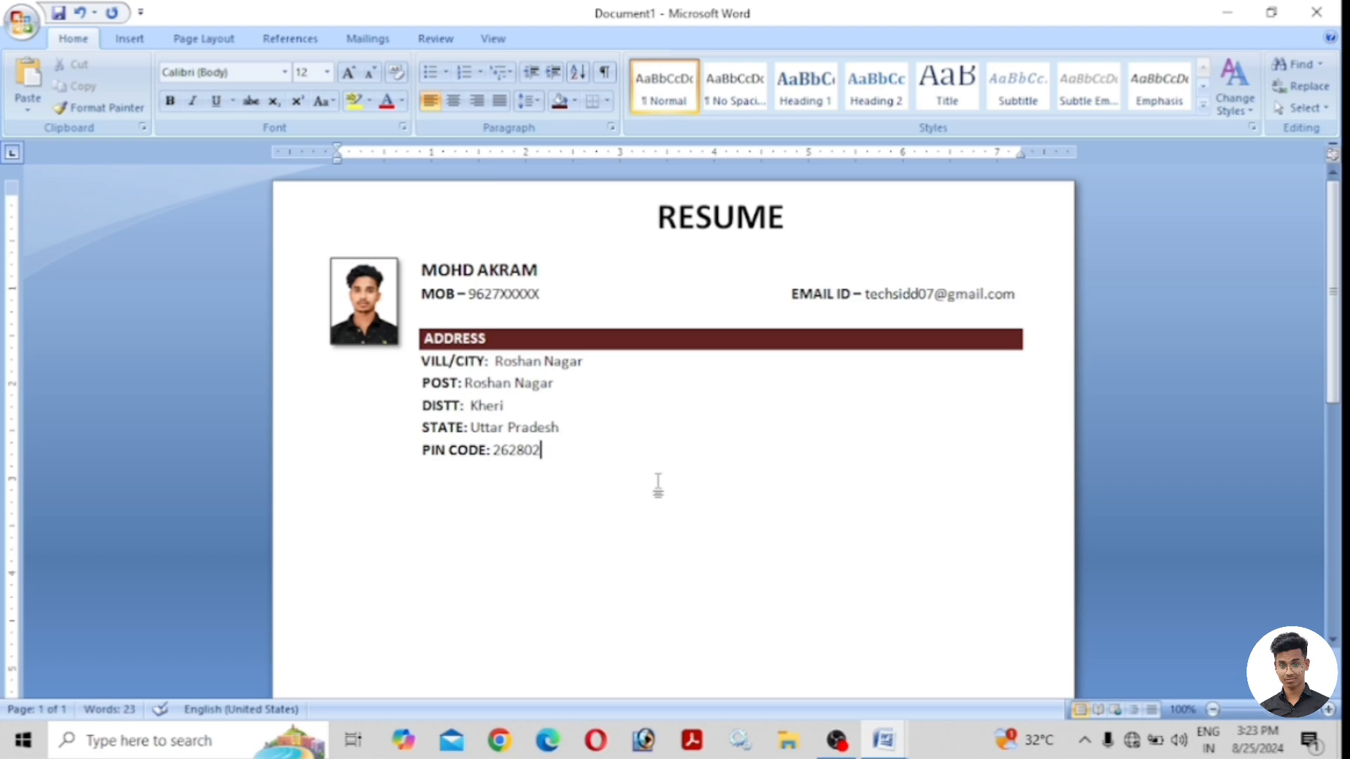
# Add a bold OBEJECTIVE heading shaded dark red below the address.
pyautogui.press('Return')
pyautogui.press('Return')
pyautogui.press('BackSpace')
pyautogui.write('O BEJECT')
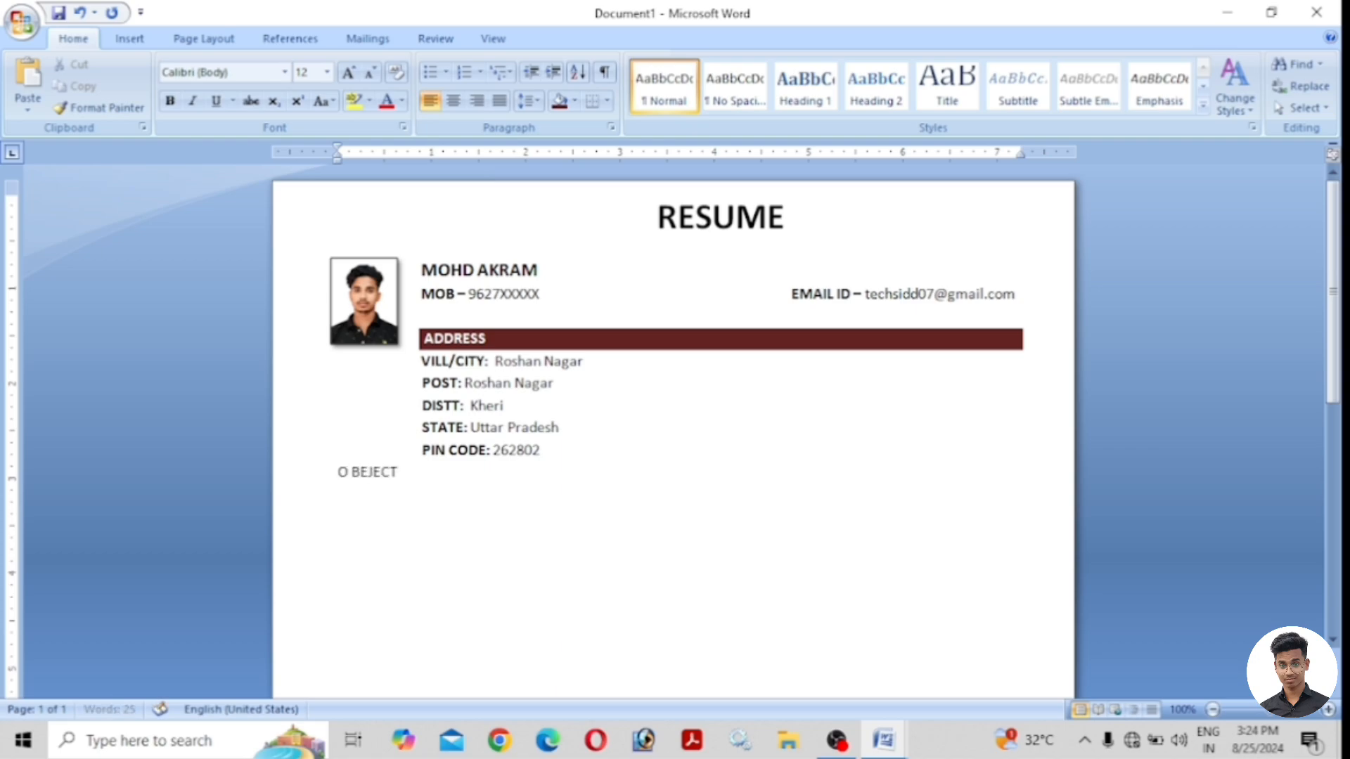
pyautogui.write('IVE')
pyautogui.moveTo(424, 472); pyautogui.dragTo(340, 471)
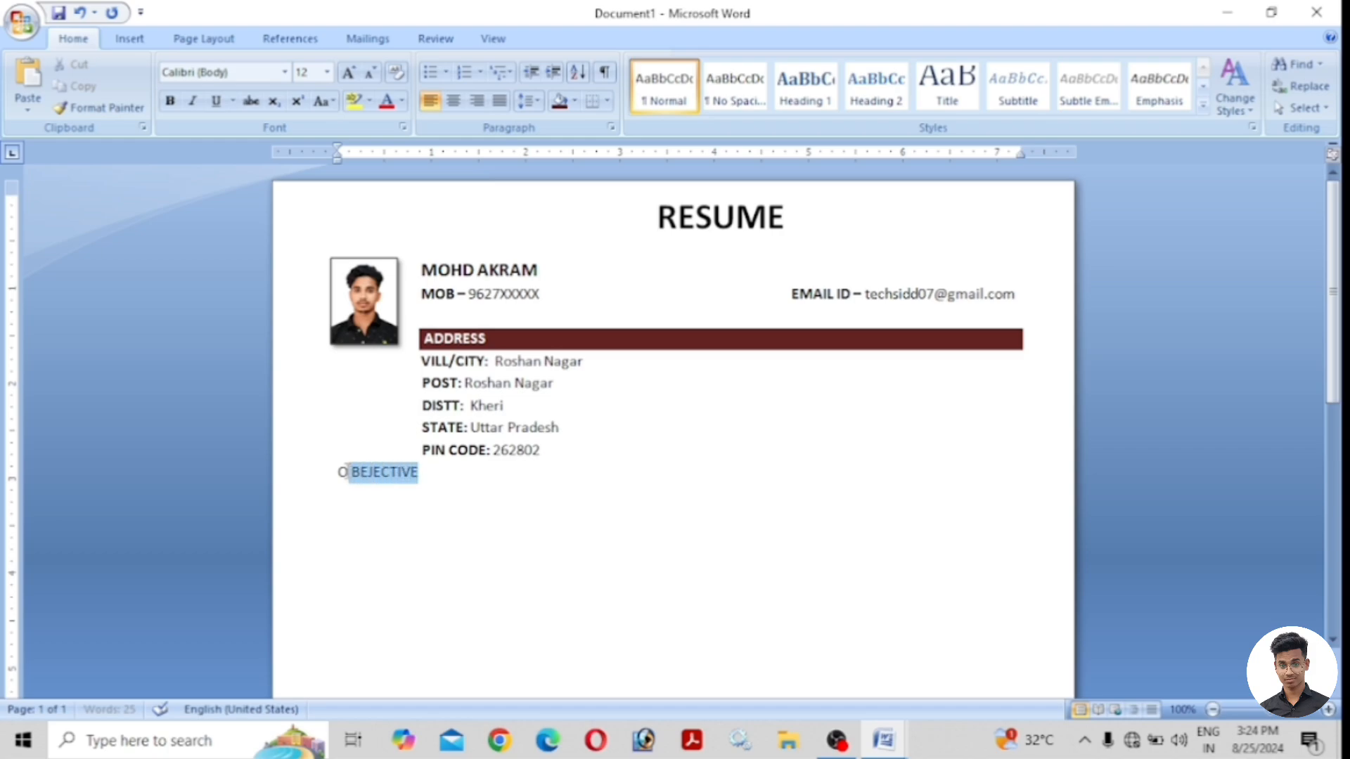
pyautogui.click(351, 472)
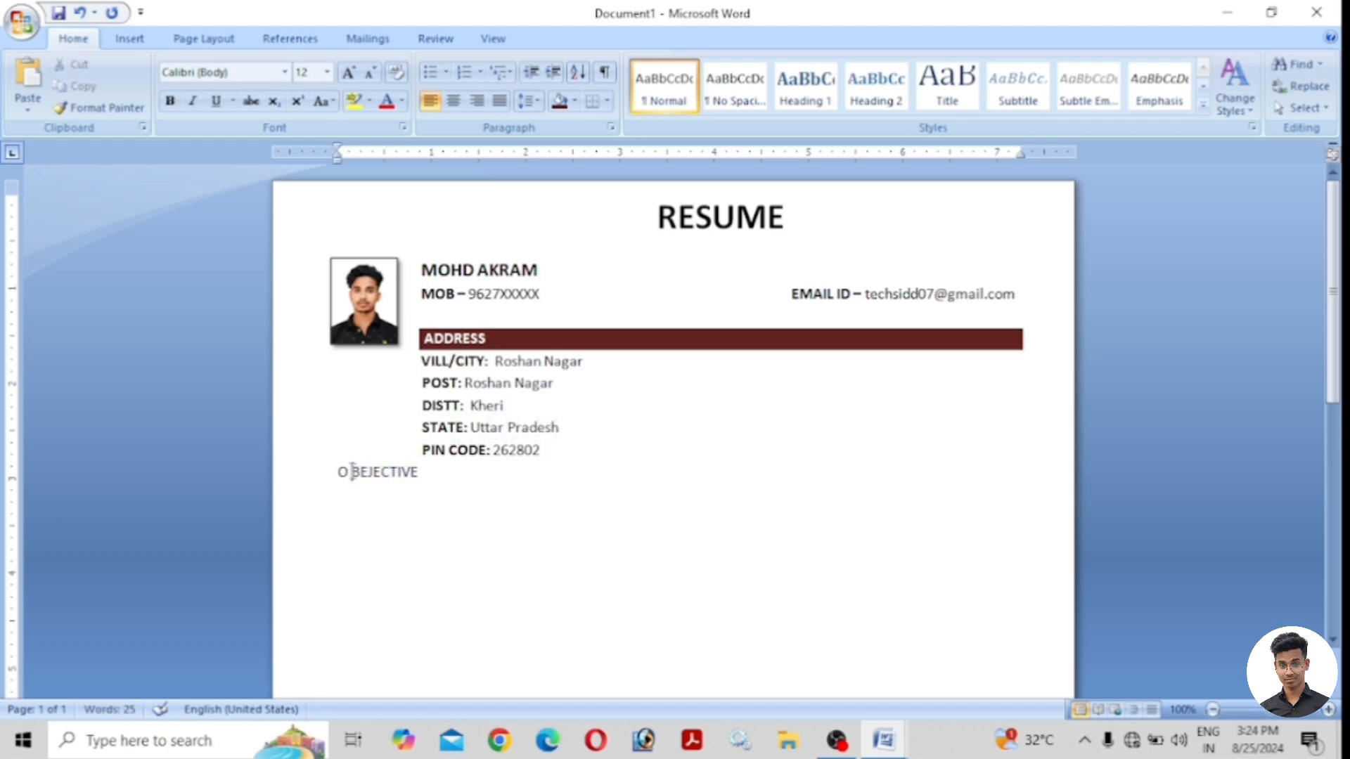
pyautogui.press('BackSpace')
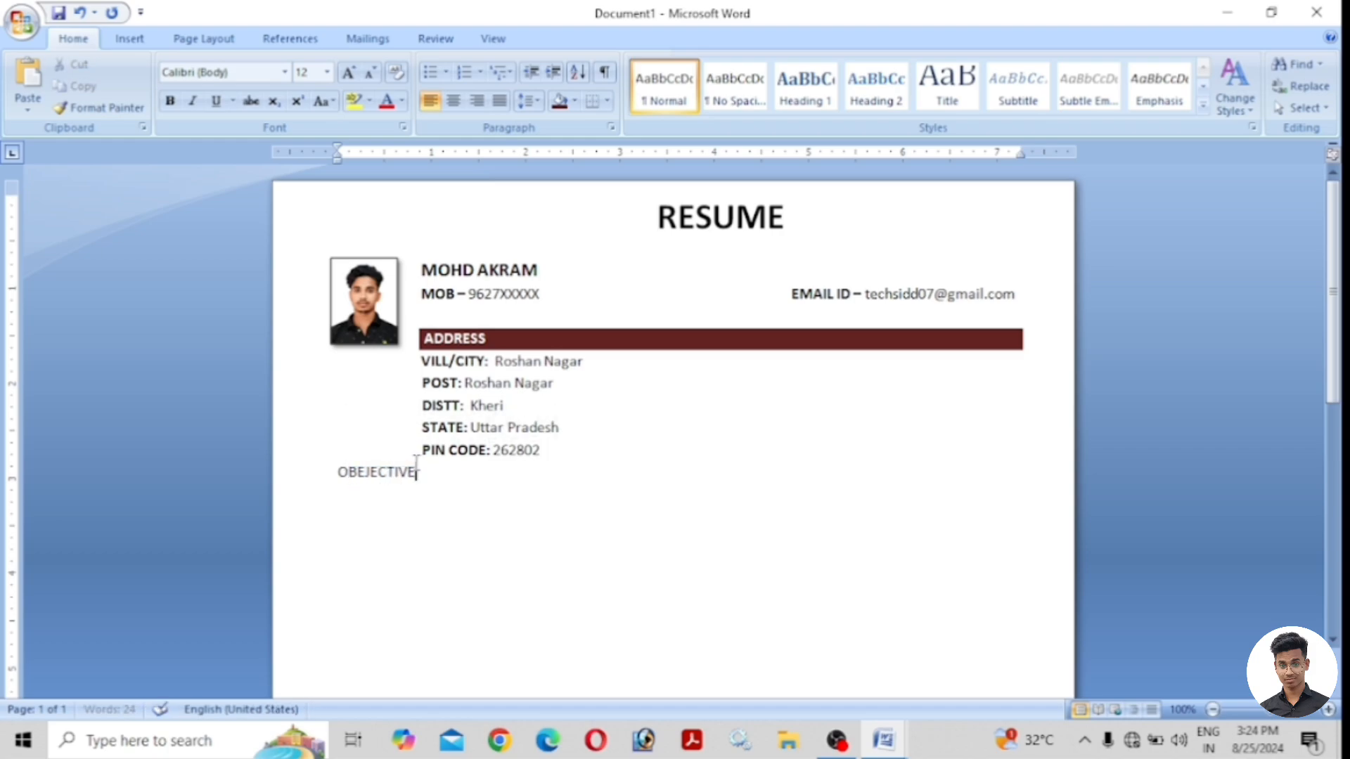
pyautogui.moveTo(421, 473); pyautogui.dragTo(338, 472)
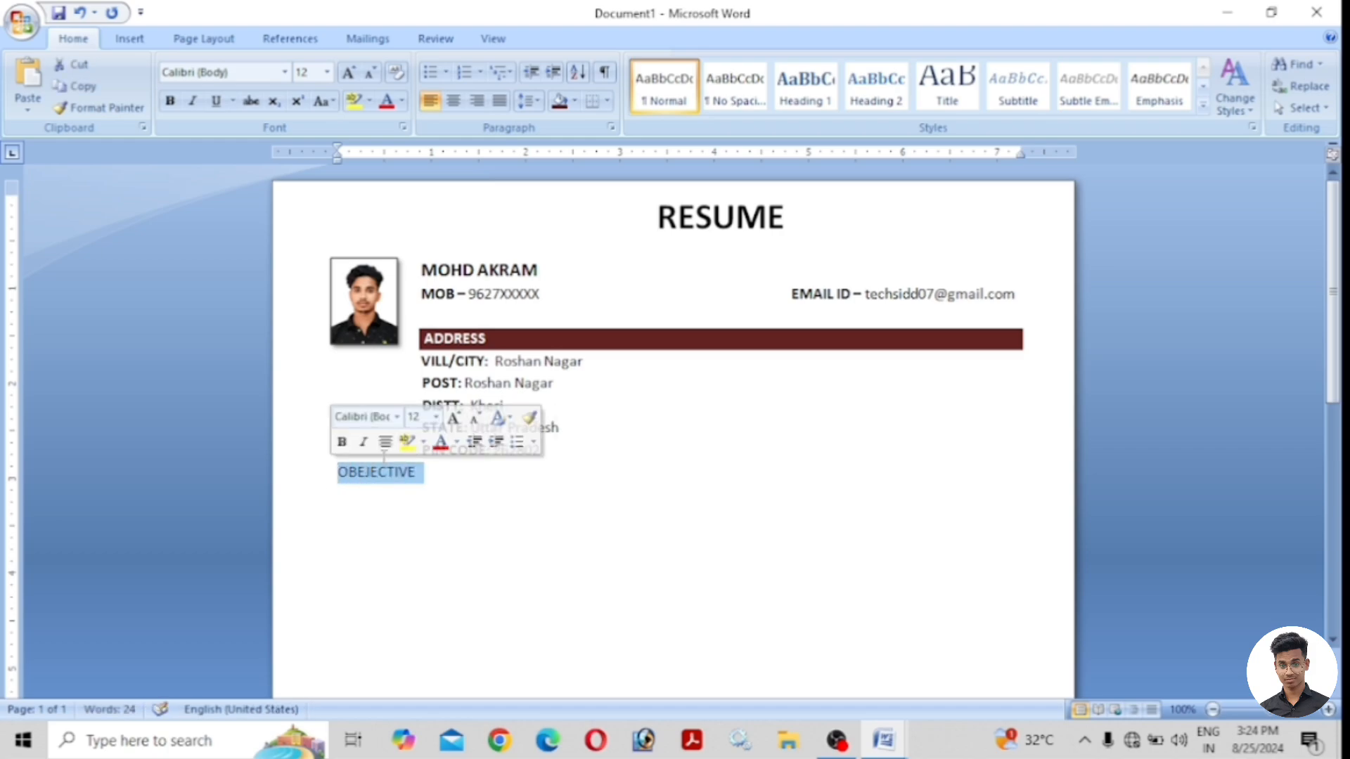
pyautogui.click(169, 100)
pyautogui.click(426, 471)
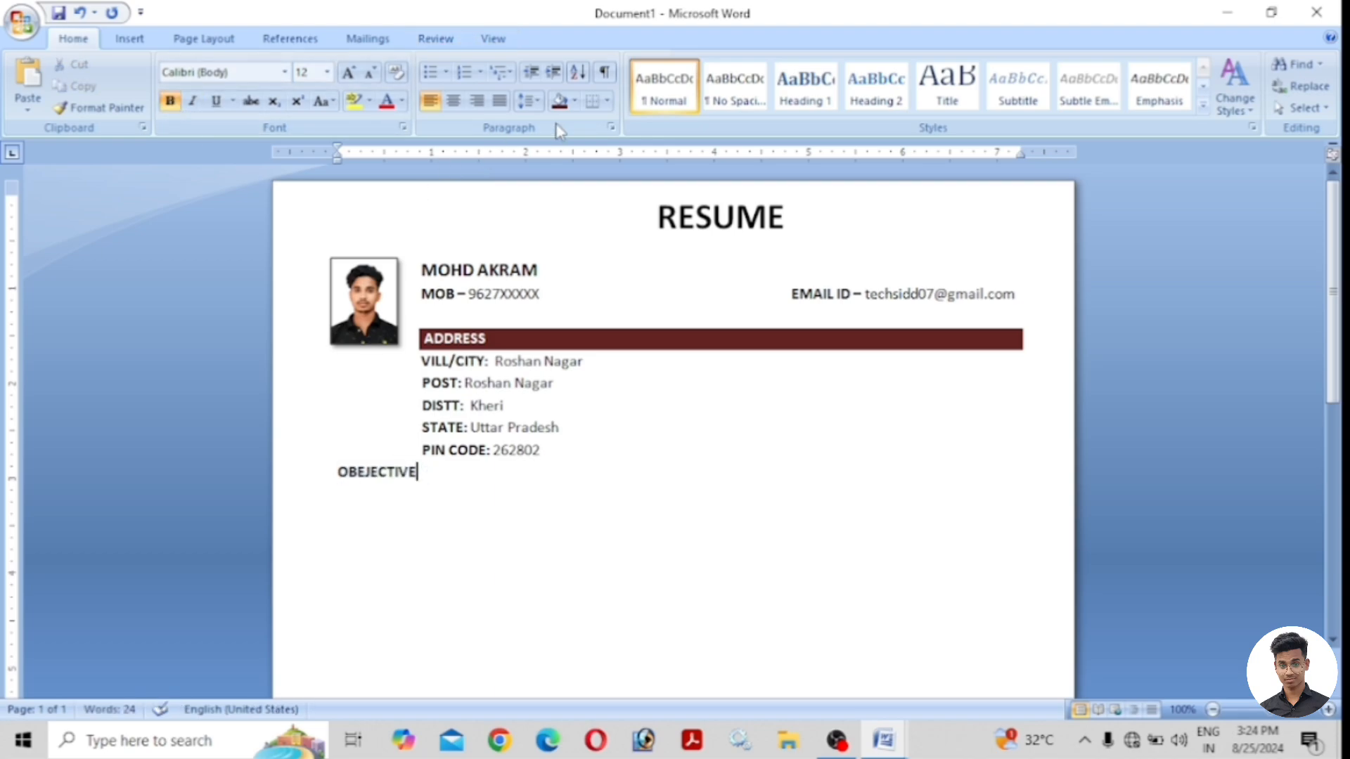
pyautogui.click(575, 100)
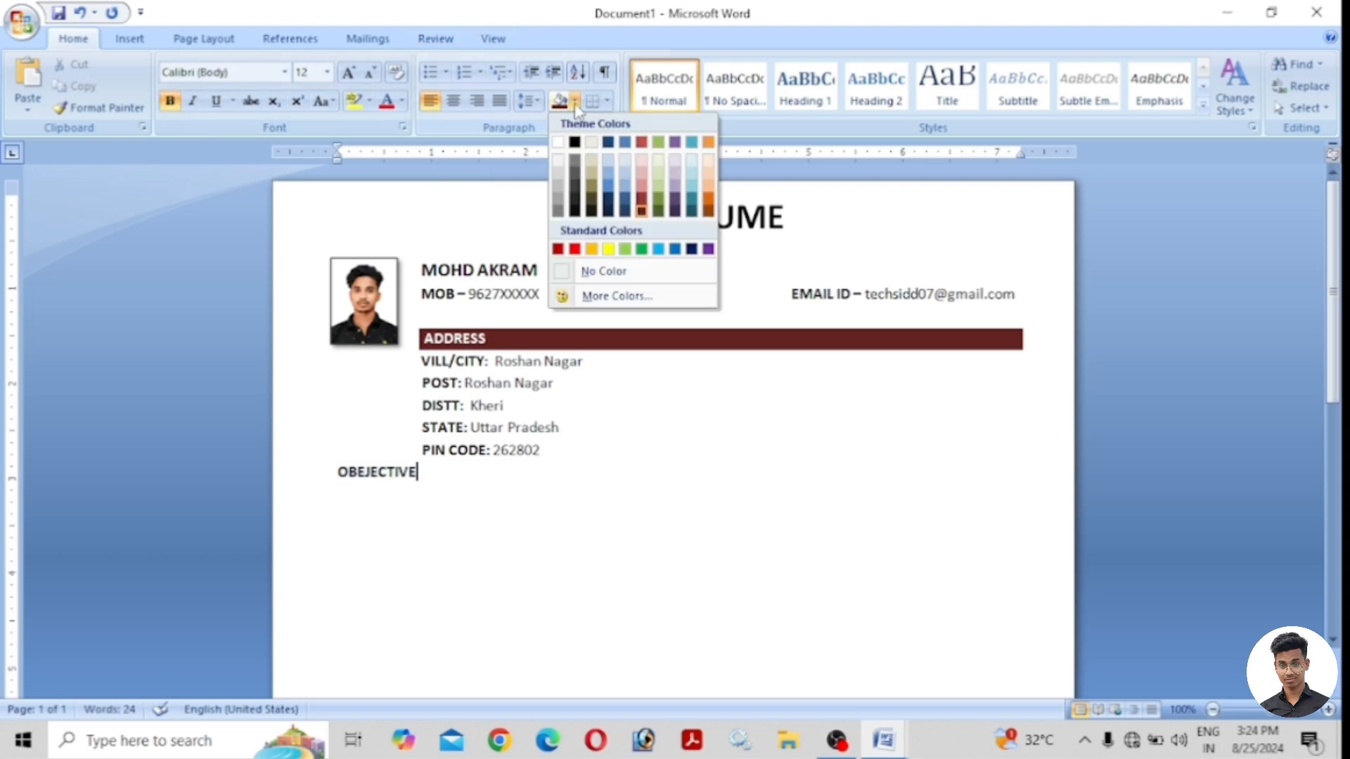
pyautogui.click(640, 210)
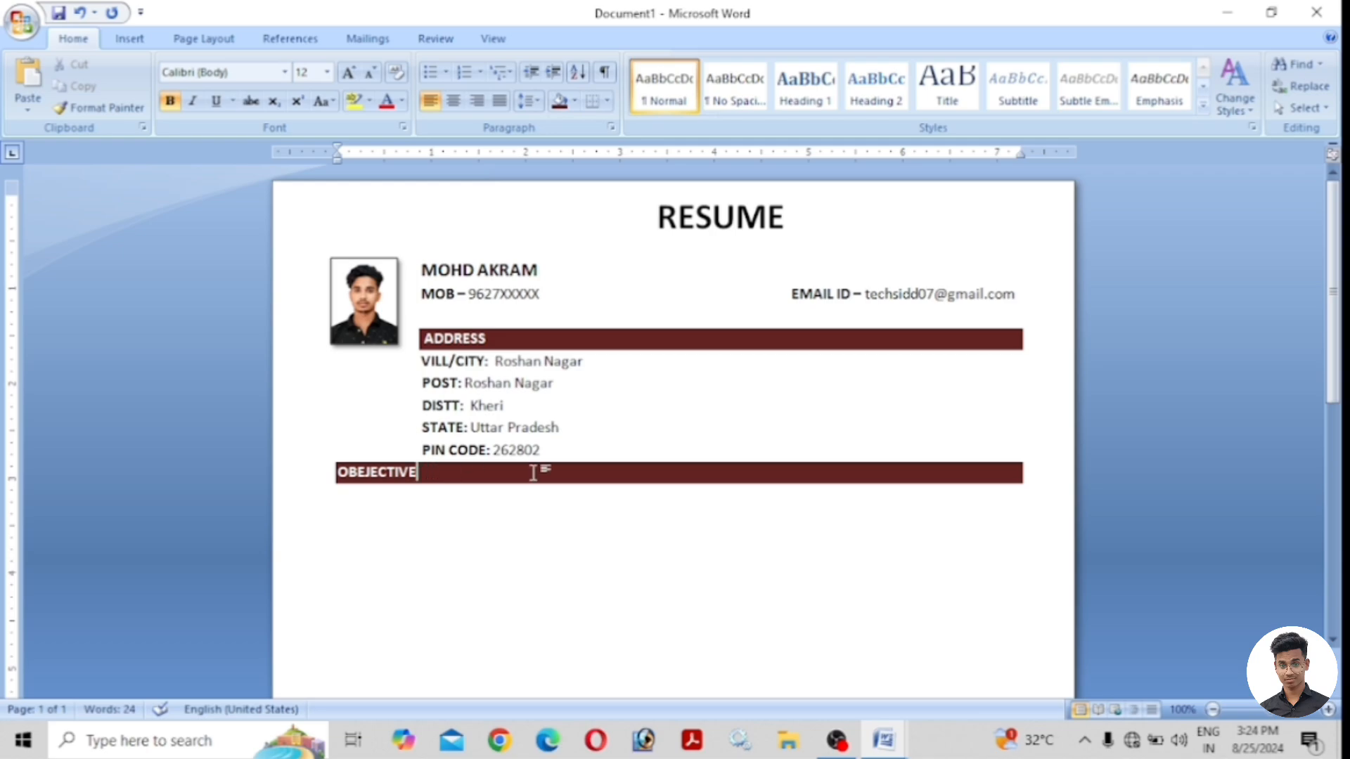
# Type the objective sentence 'To work with an organization where can learn new skills...' below it.
pyautogui.click(348, 504)
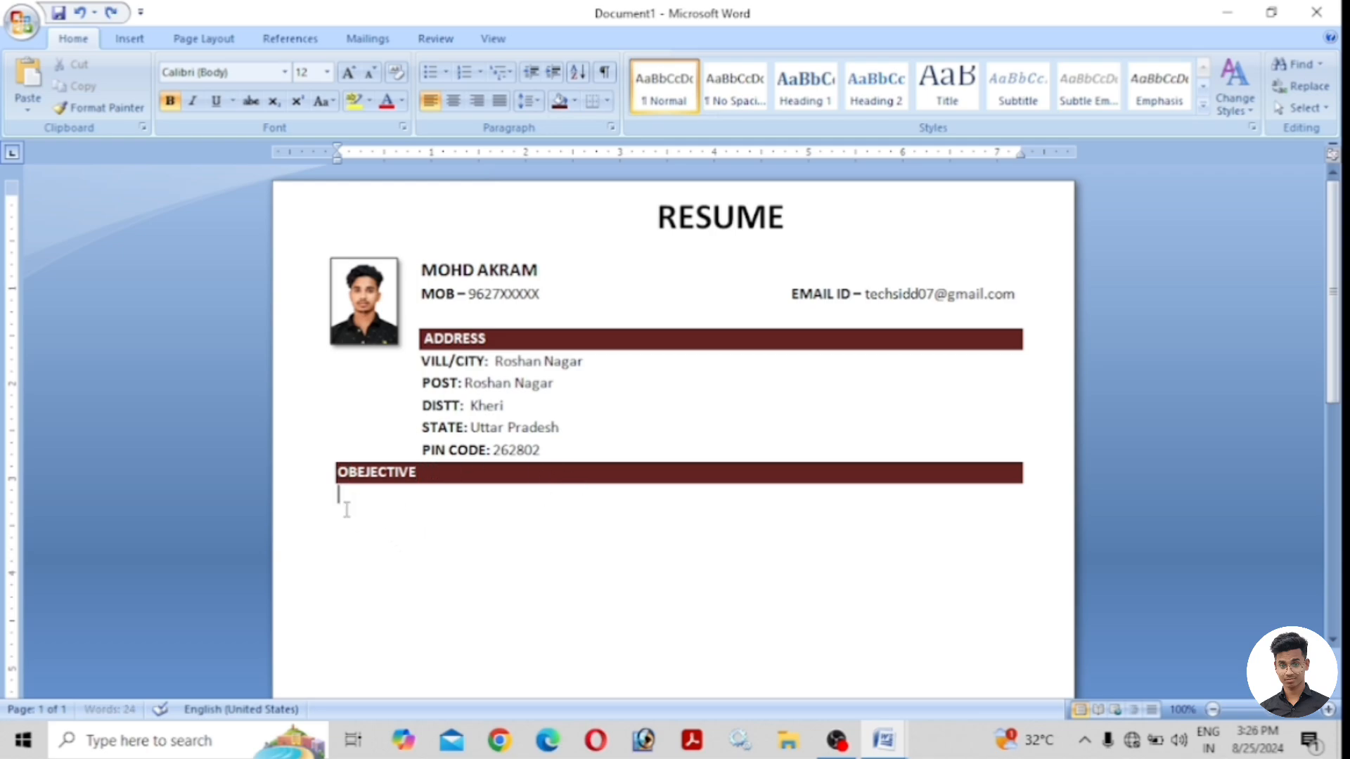
pyautogui.write('To')
pyautogui.write('work with ')
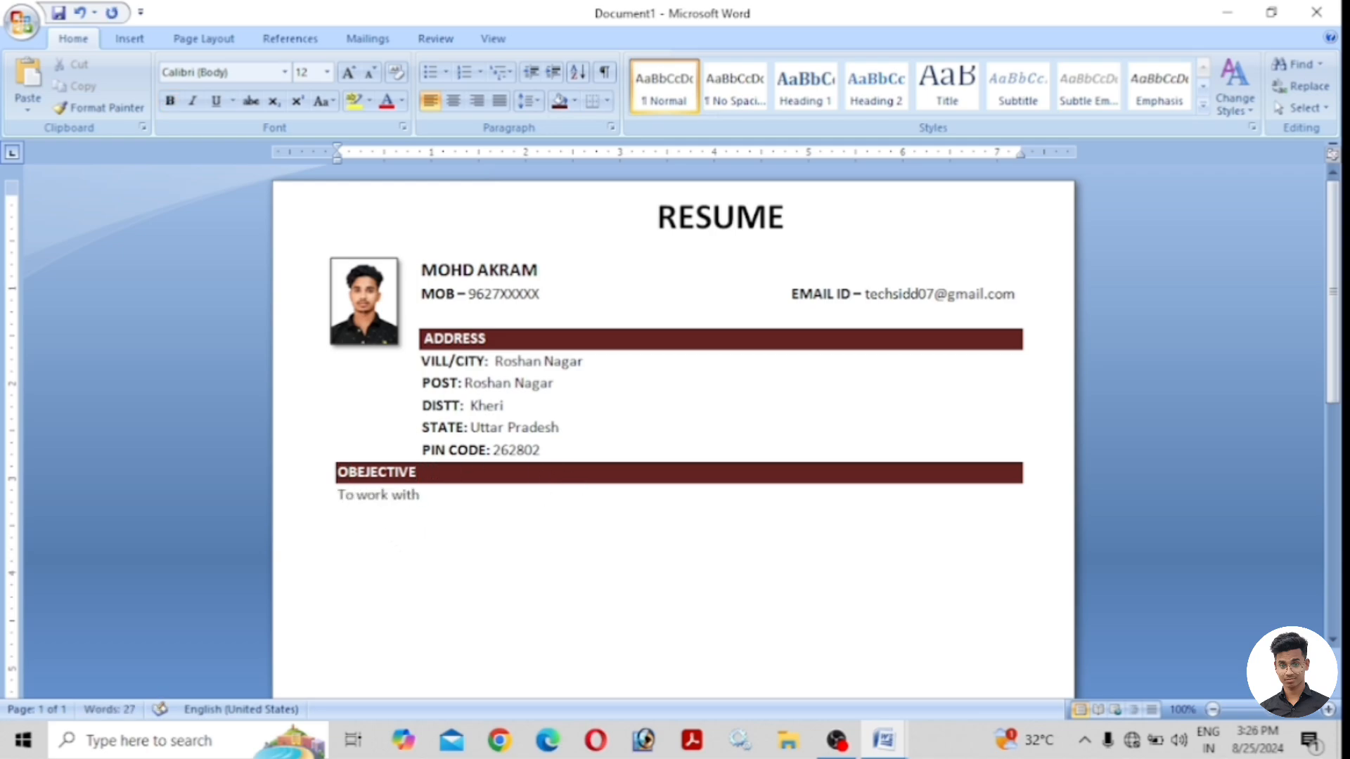
pyautogui.write('an organization ')
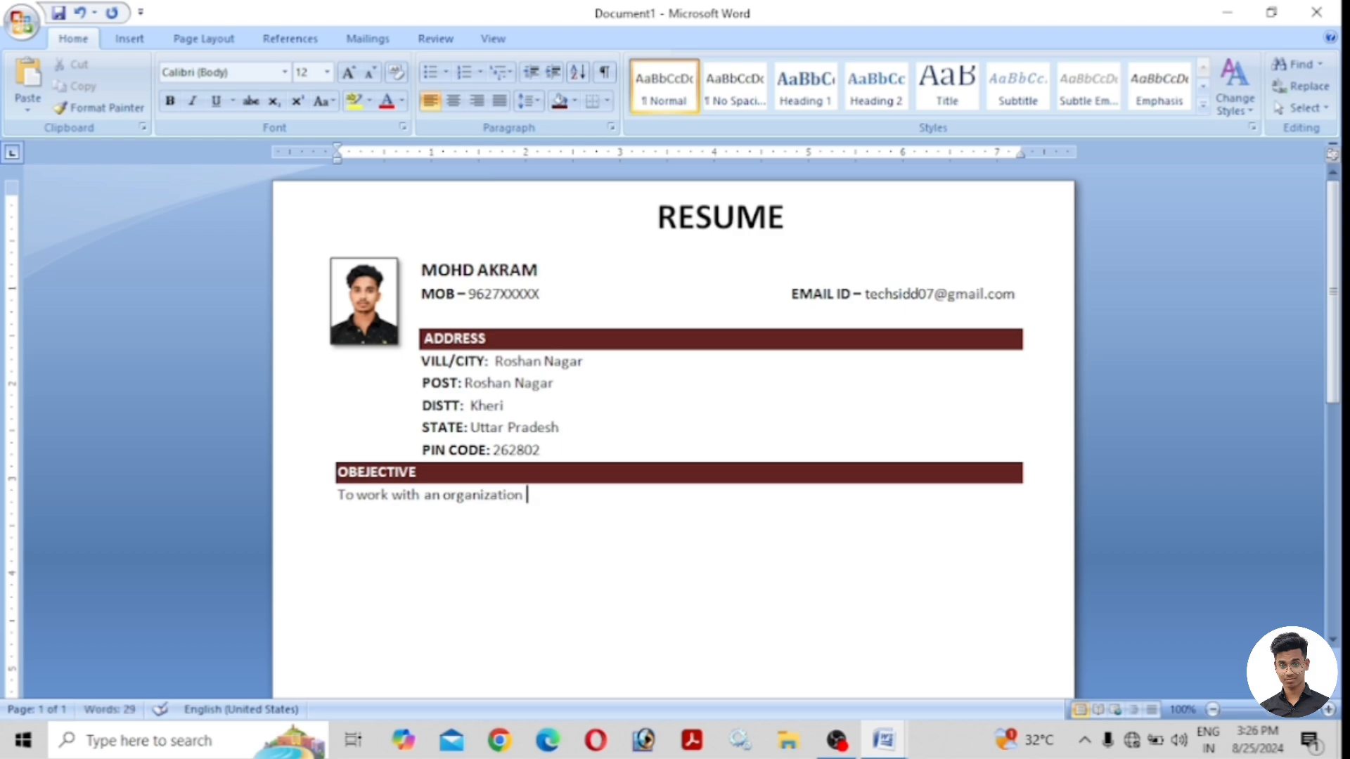
pyautogui.write('where can learn new skills ')
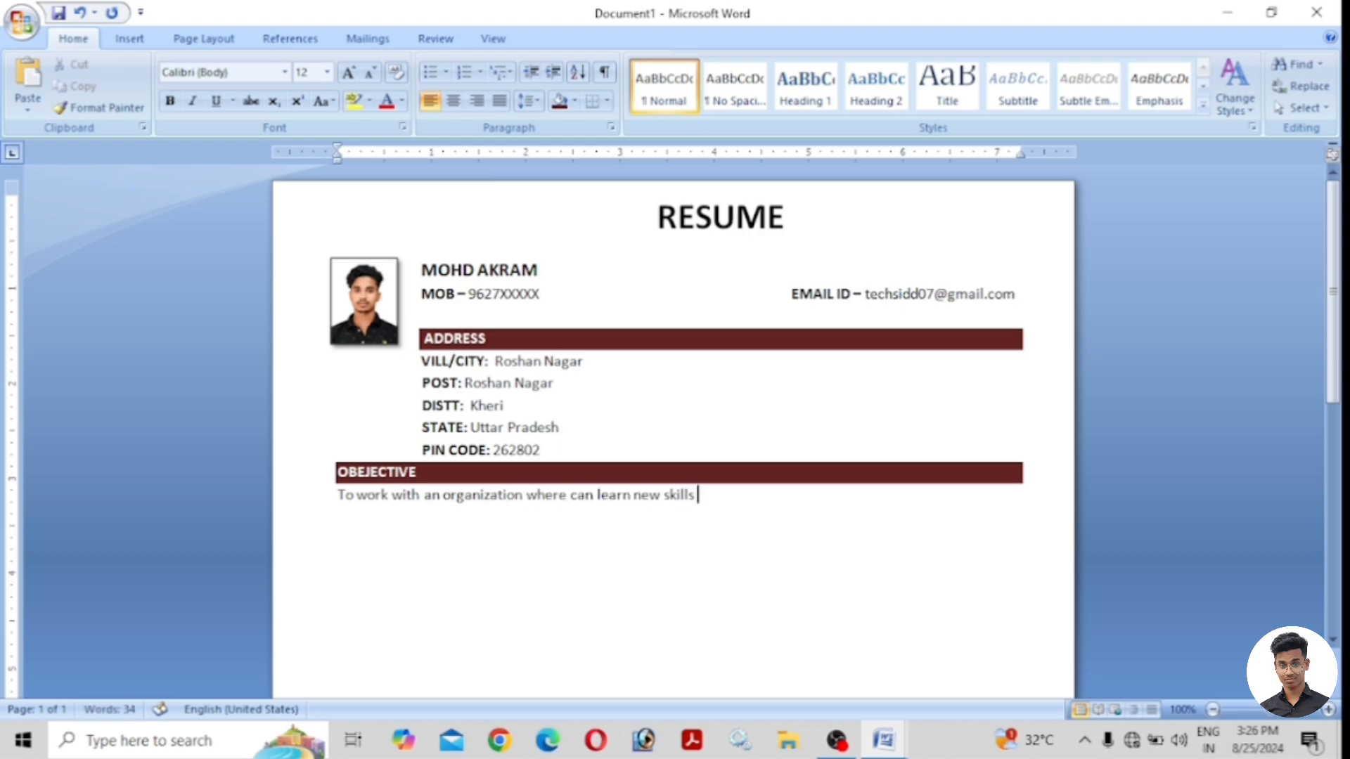
pyautogui.write('and increase my abil')
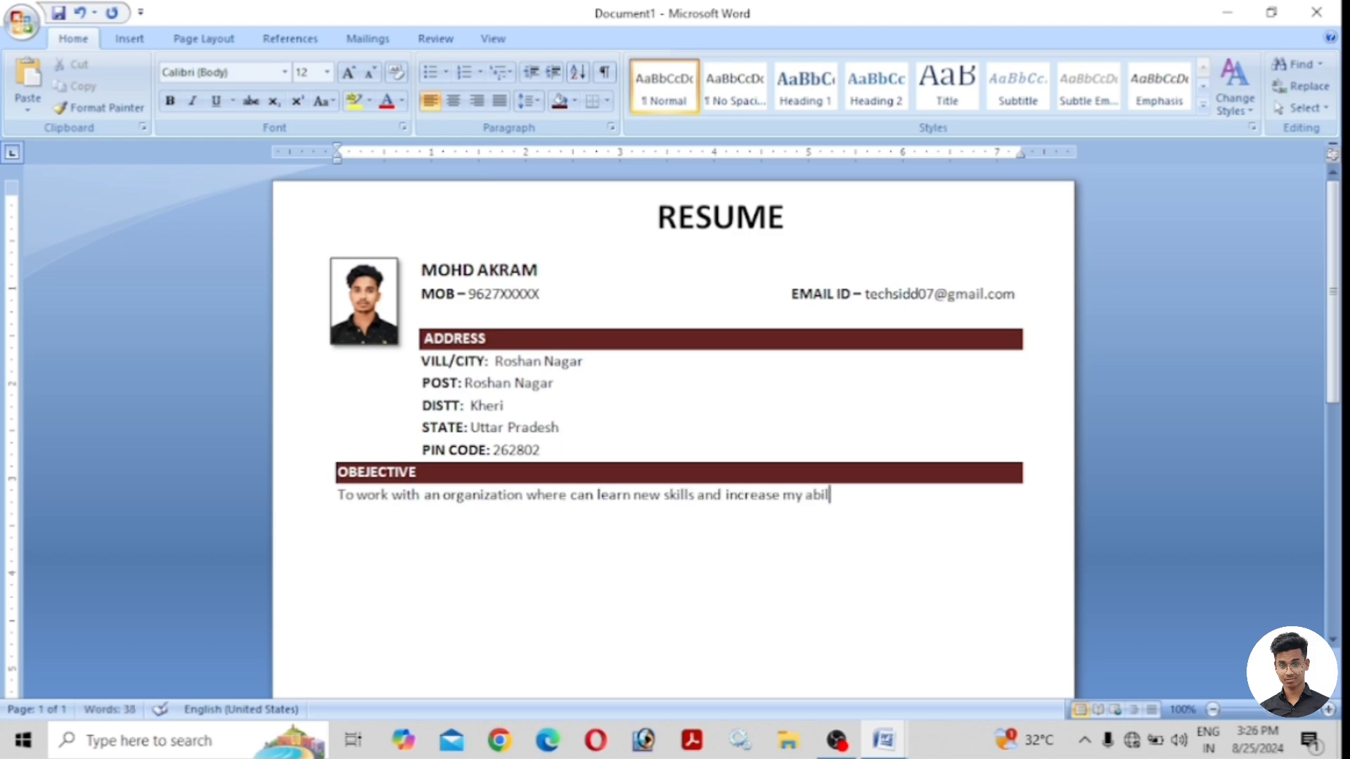
pyautogui.write('ities for the organizational goals')
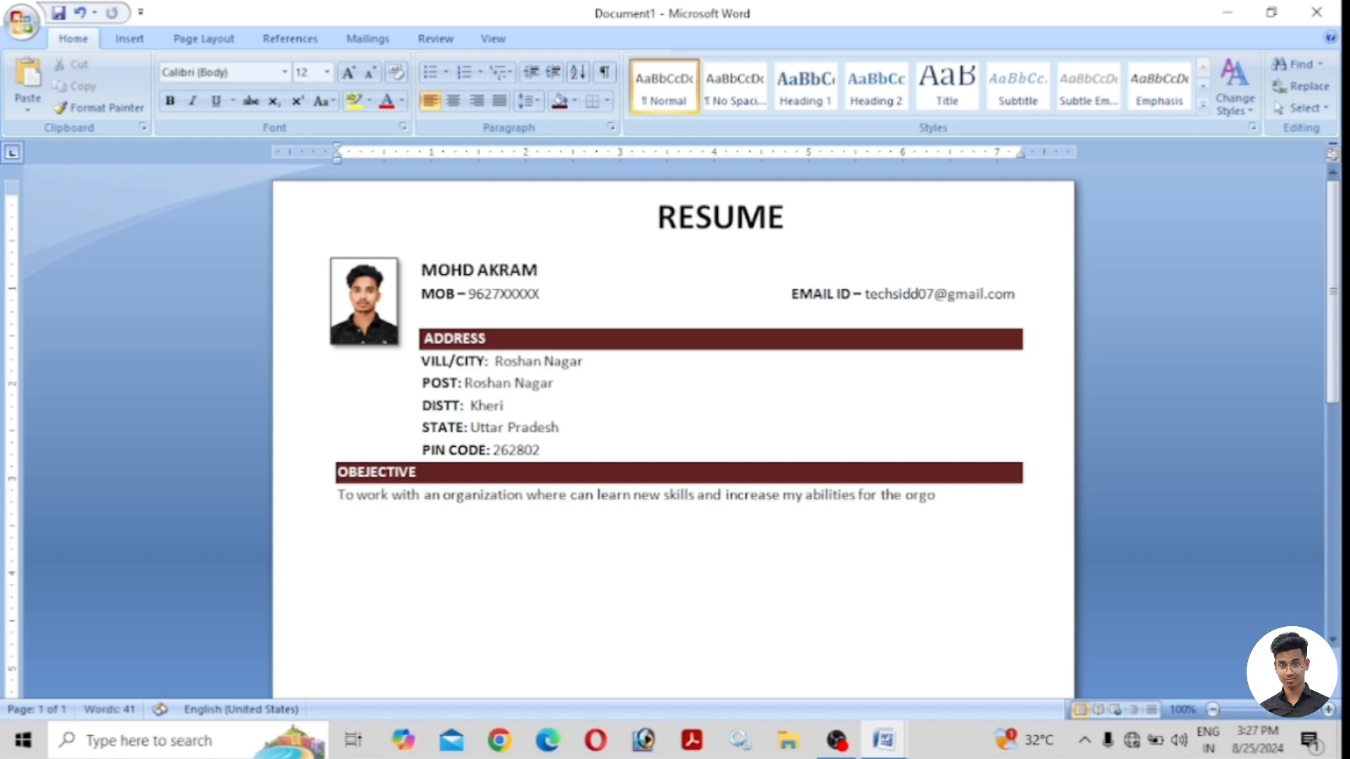
pyautogui.write(' as well as myself')
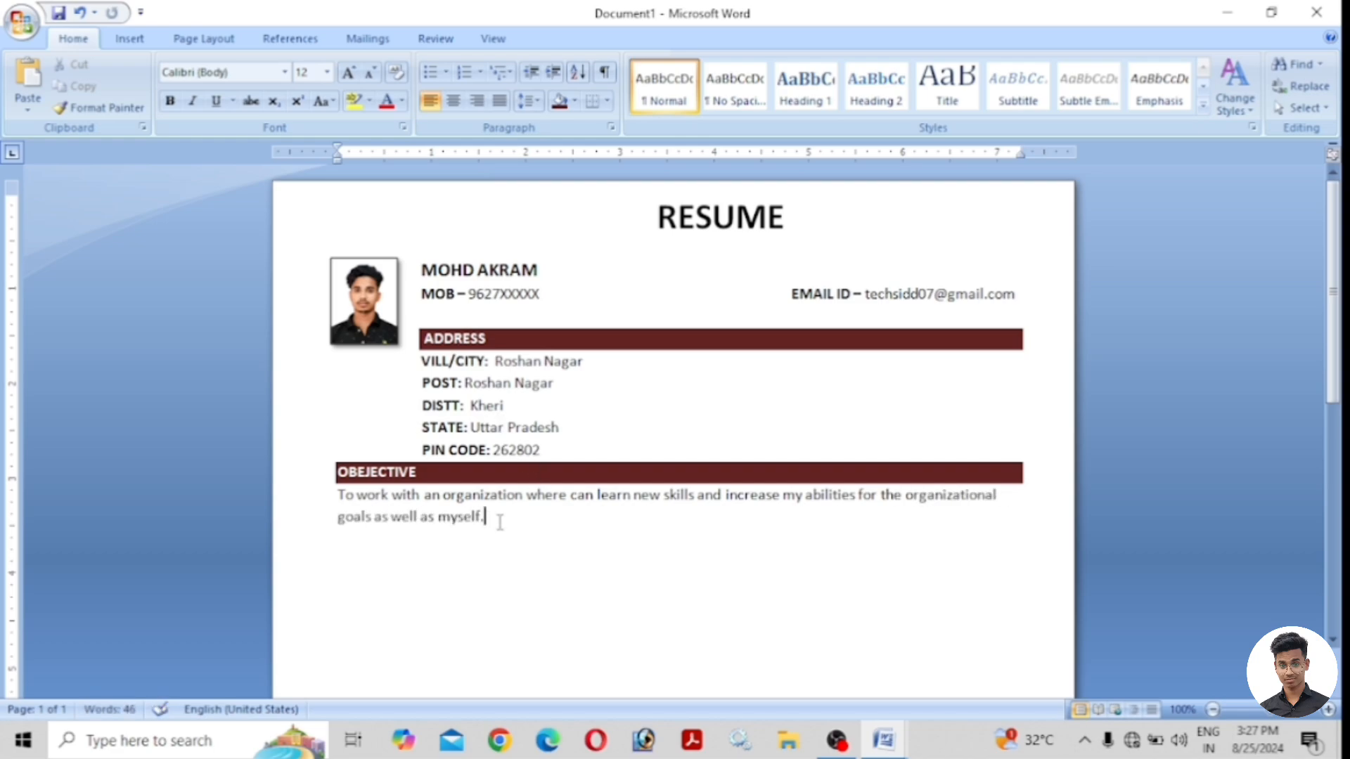
pyautogui.write('.')
pyautogui.press('Return')
# Type 'EDUCATIONAL DETAILS:', make it bold with dark red shading, and move below it.
pyautogui.write('EDUCATIONAL')
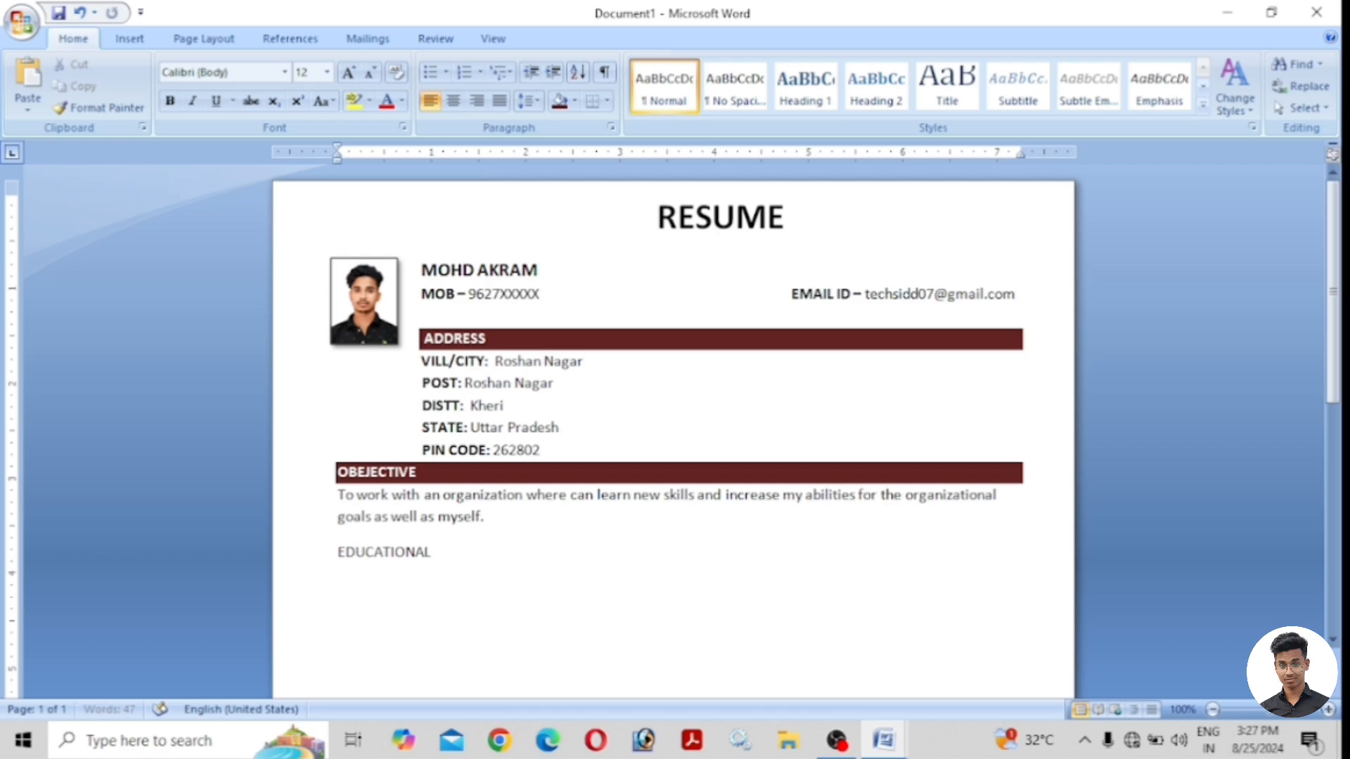
pyautogui.write(' DETAILS:')
pyautogui.moveTo(494, 552); pyautogui.dragTo(373, 556)
pyautogui.click(169, 100)
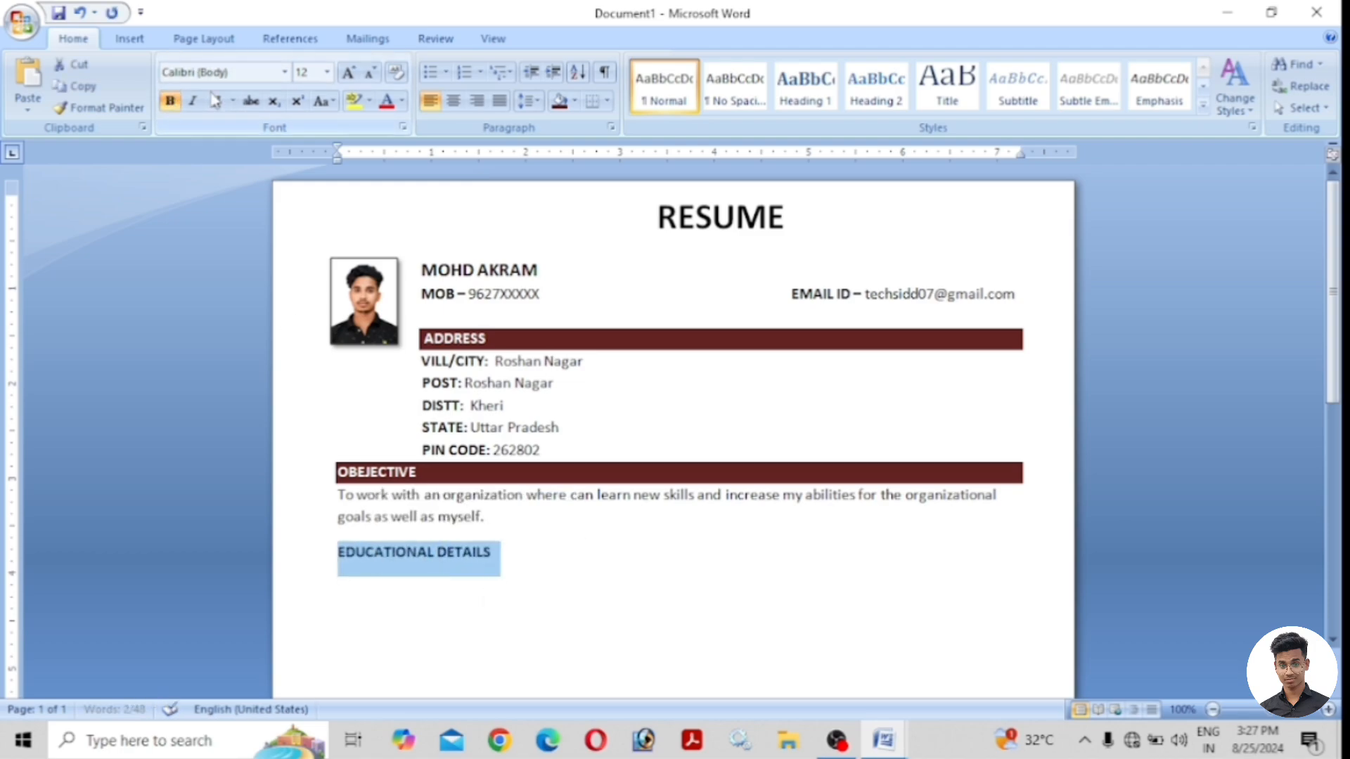
pyautogui.click(576, 101)
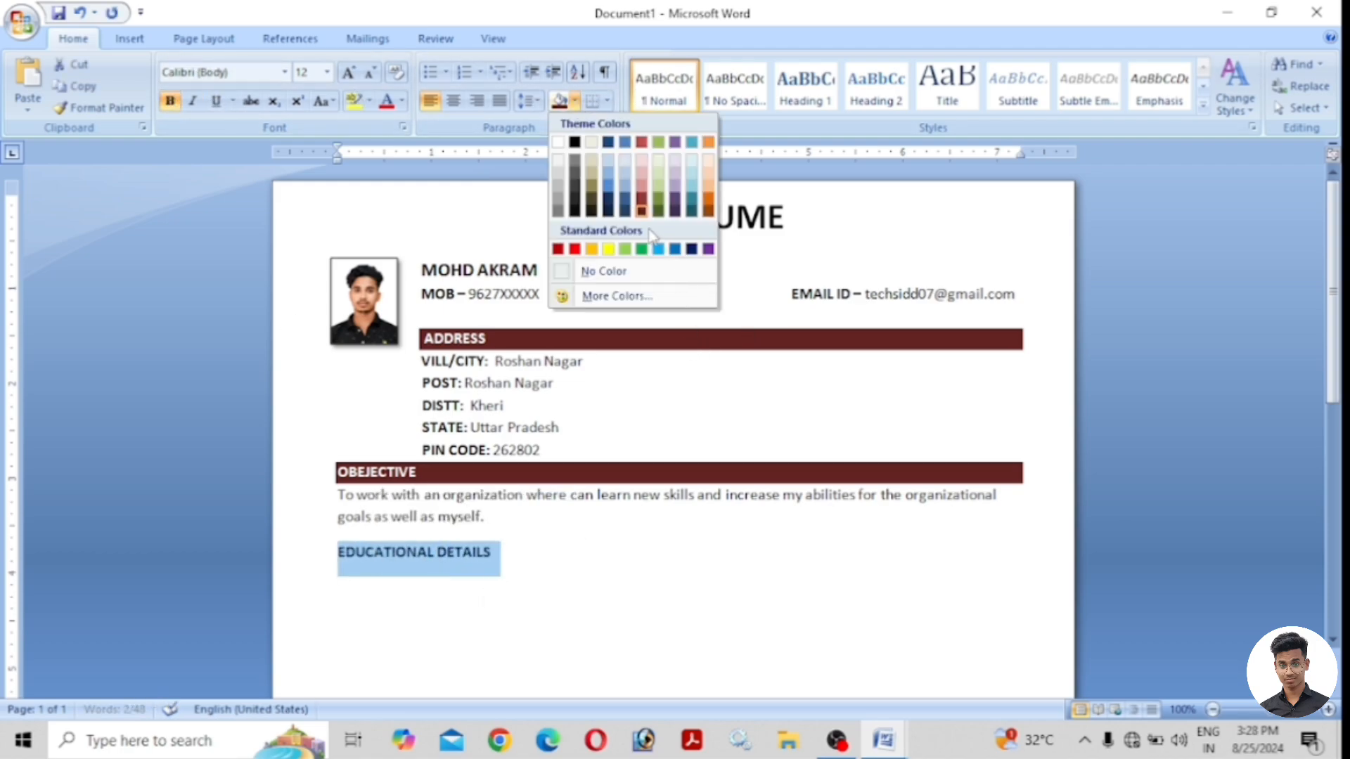
pyautogui.click(643, 213)
pyautogui.click(513, 557)
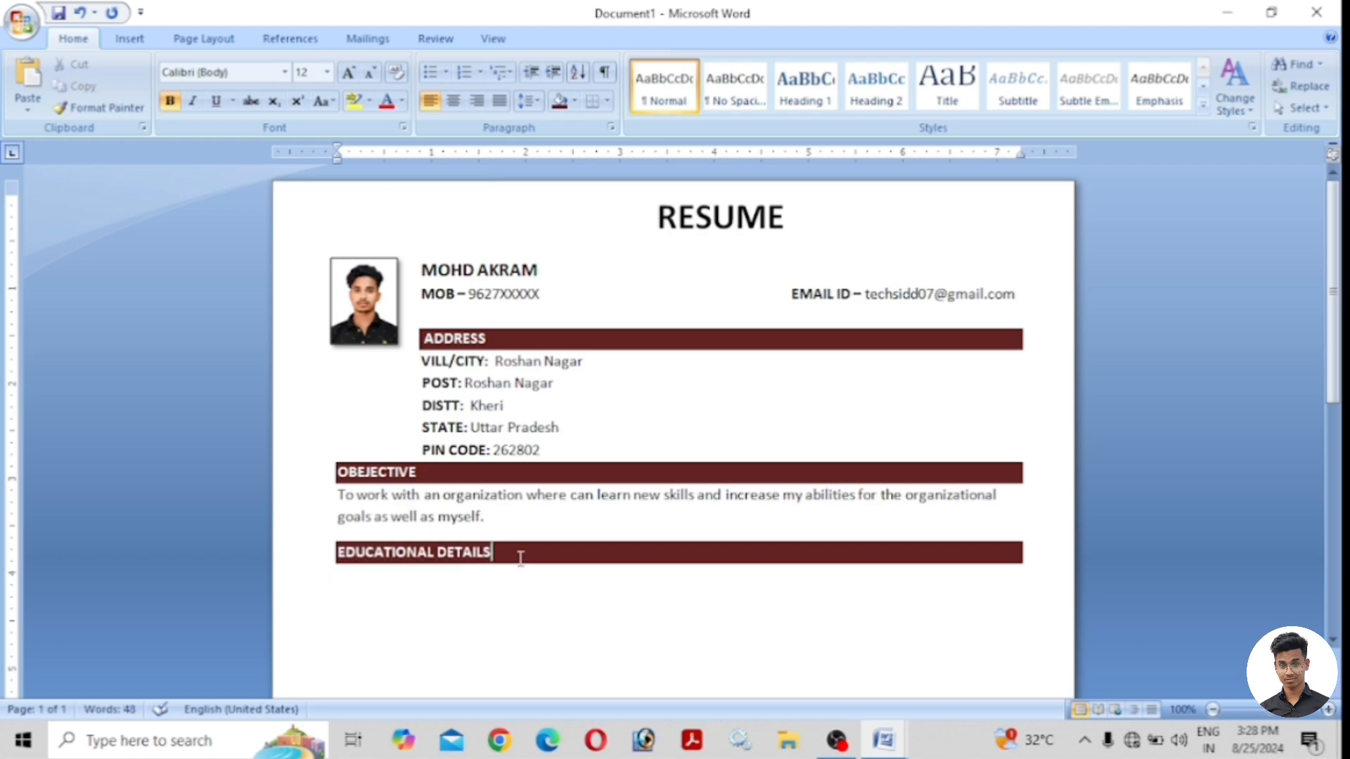
pyautogui.click(354, 594)
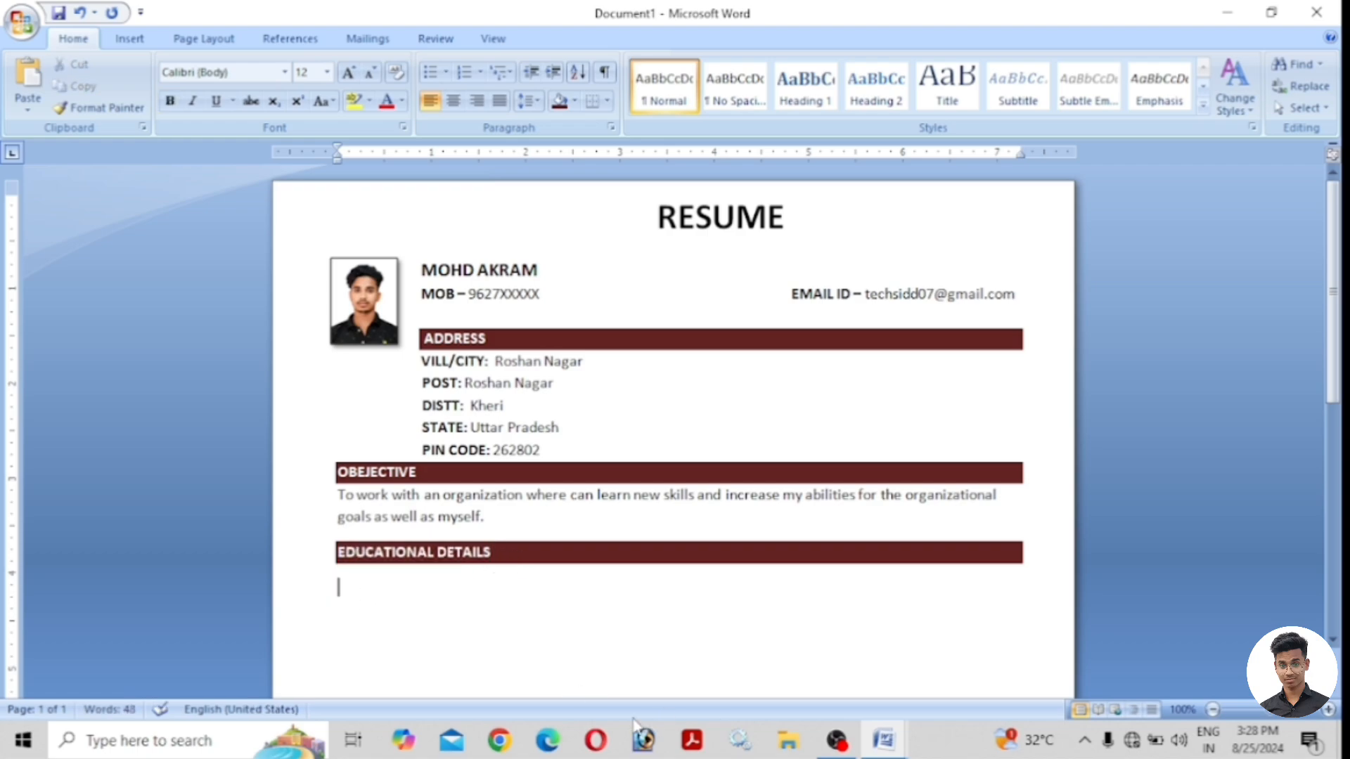
# Check the education table in the Best 1 Resume sample, then return to Document1.
pyautogui.moveTo(884, 745)
pyautogui.click(799, 689)
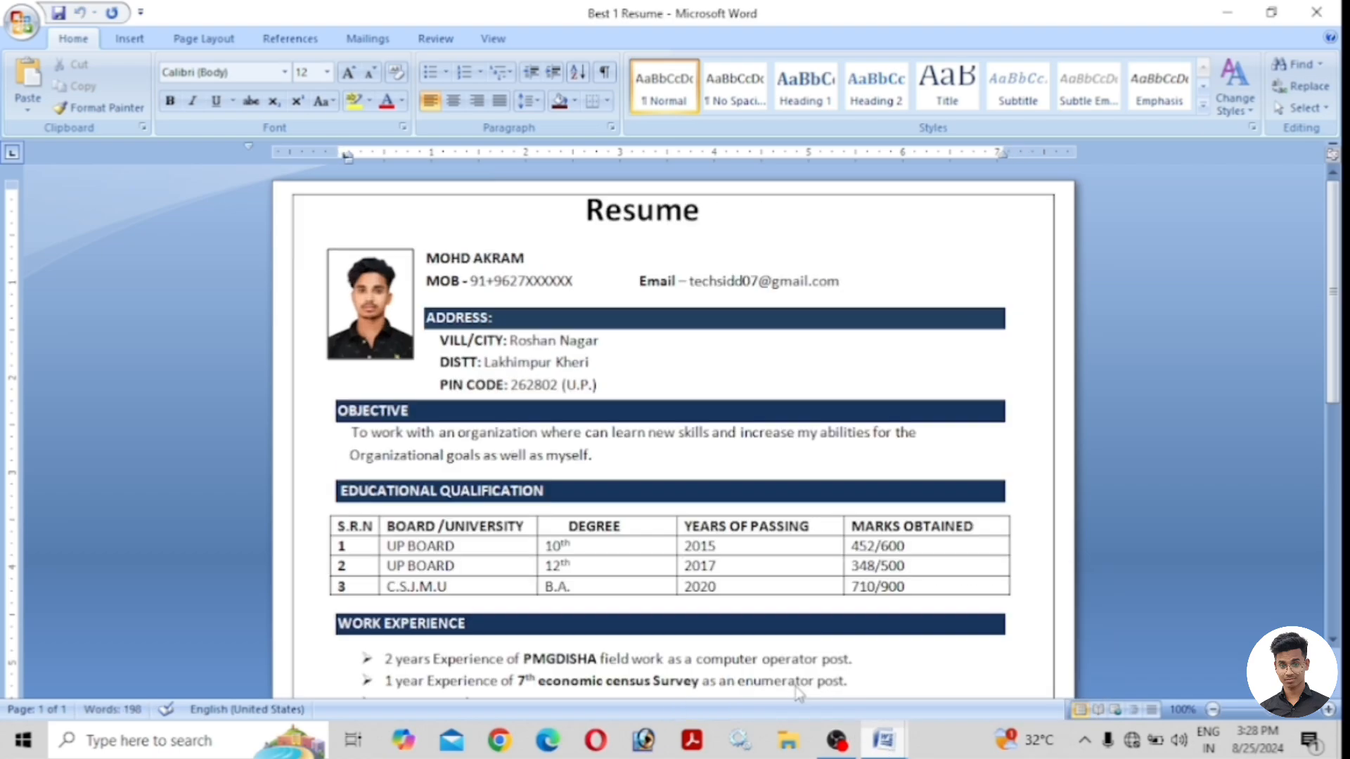
pyautogui.scroll(-1, 481, 562)
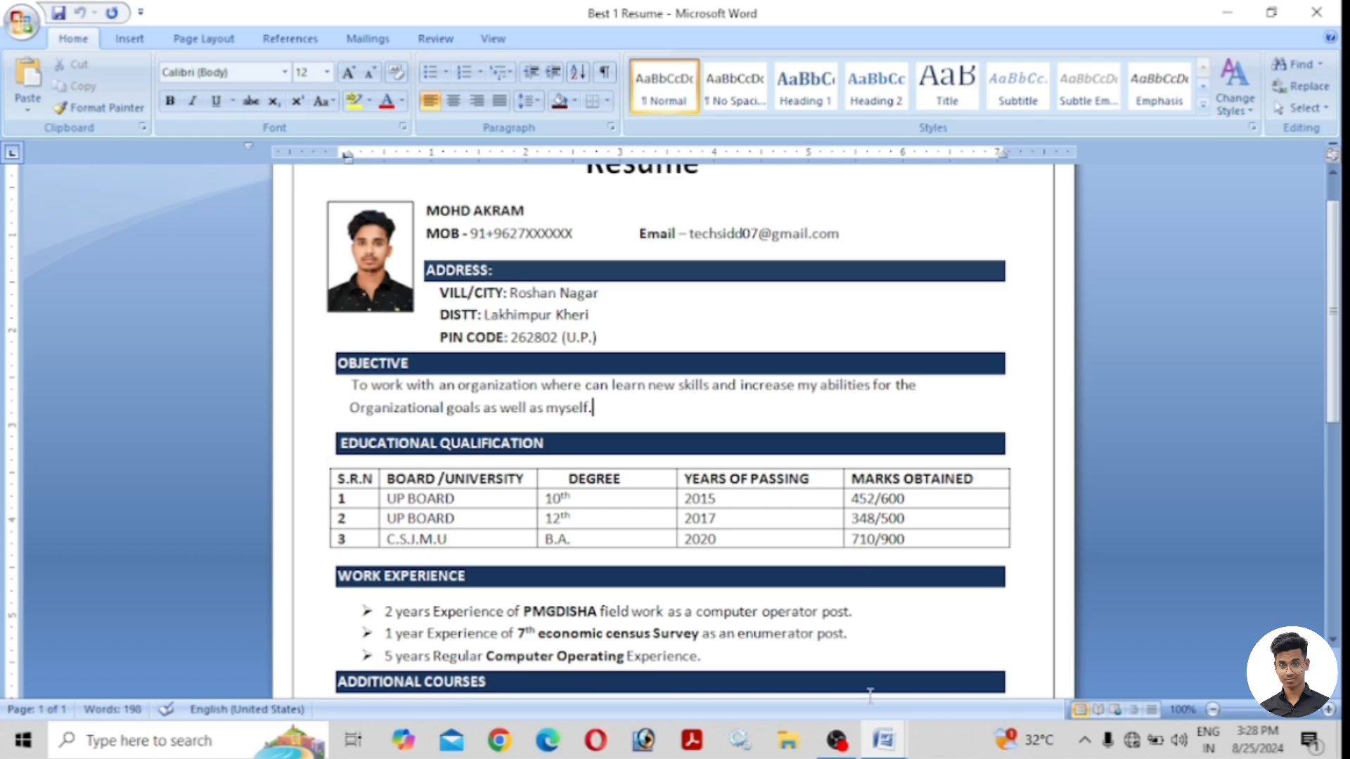
pyautogui.moveTo(883, 739)
pyautogui.click(983, 655)
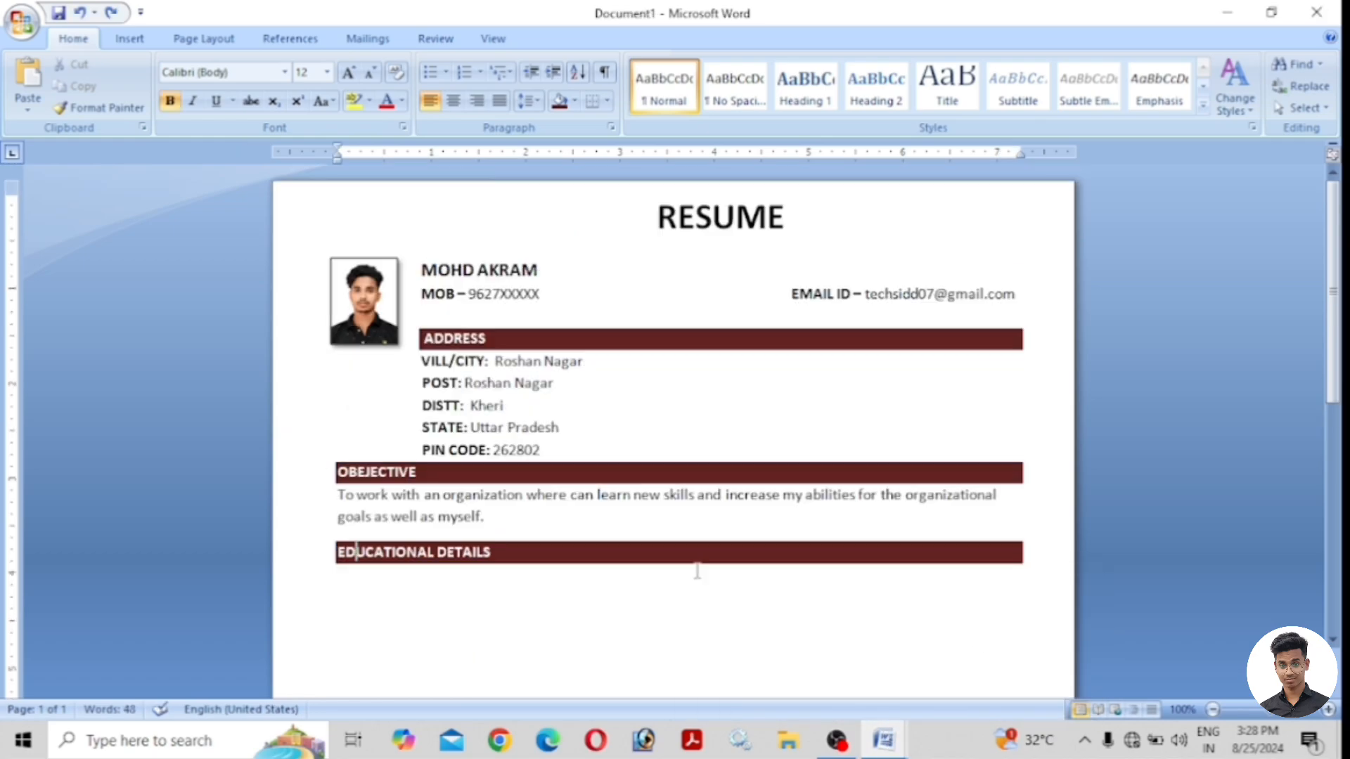
# Insert a four-column, four-row table below the EDUCATIONAL DETAILS heading.
pyautogui.click(352, 589)
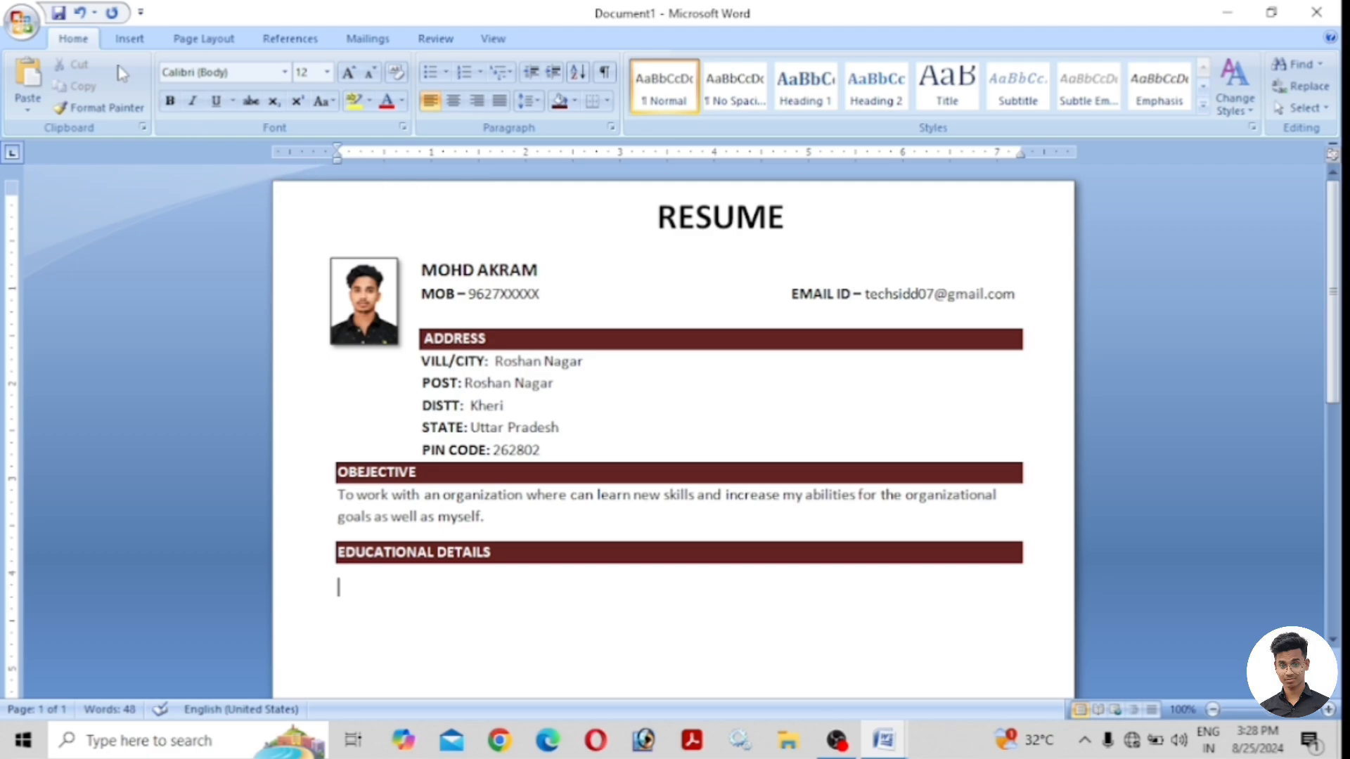
pyautogui.click(128, 39)
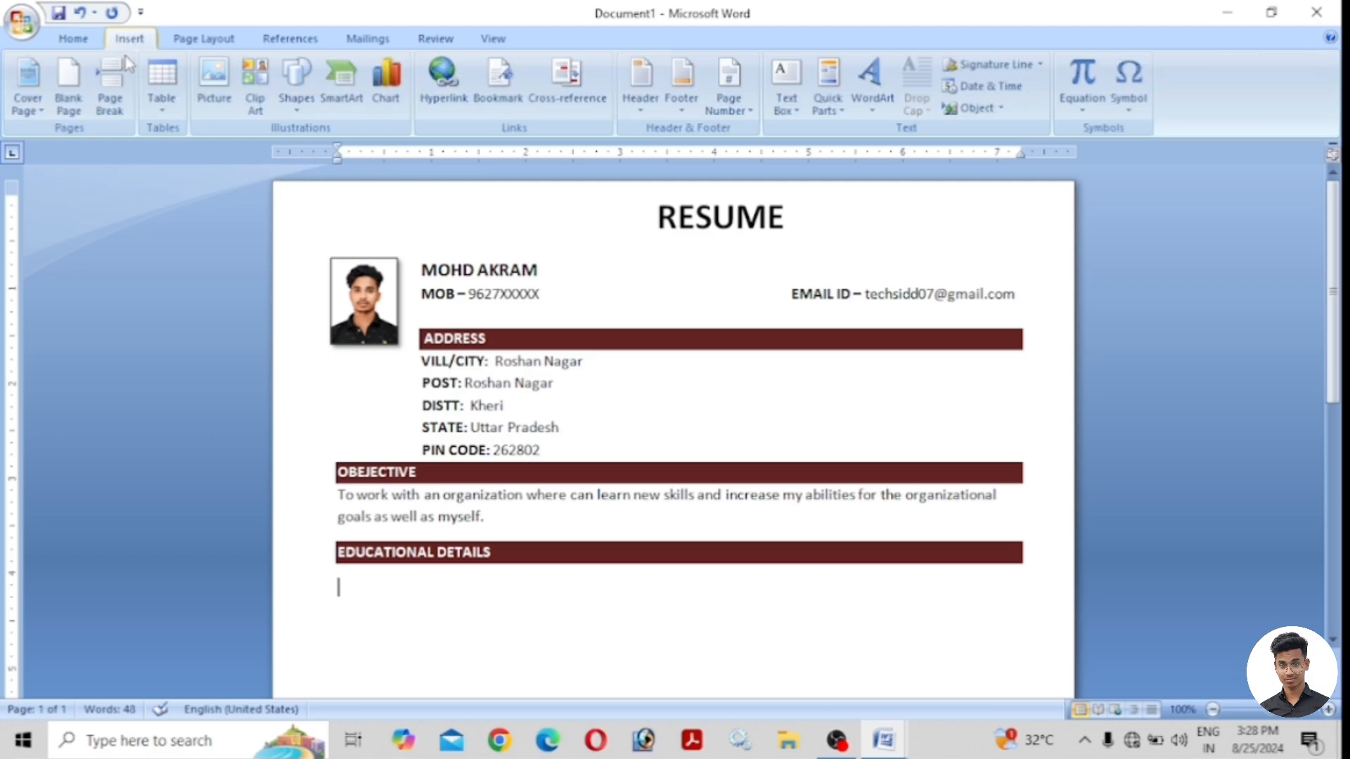
pyautogui.click(165, 89)
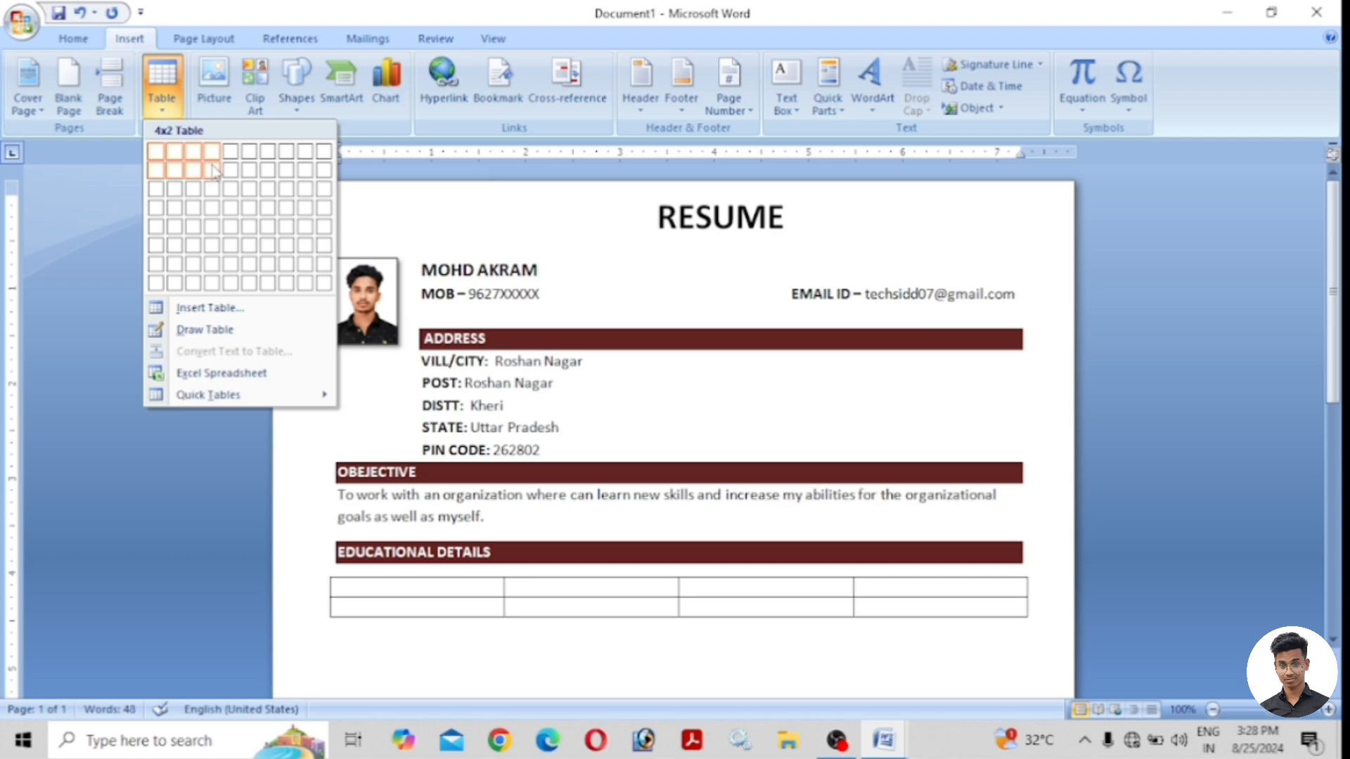
pyautogui.click(213, 209)
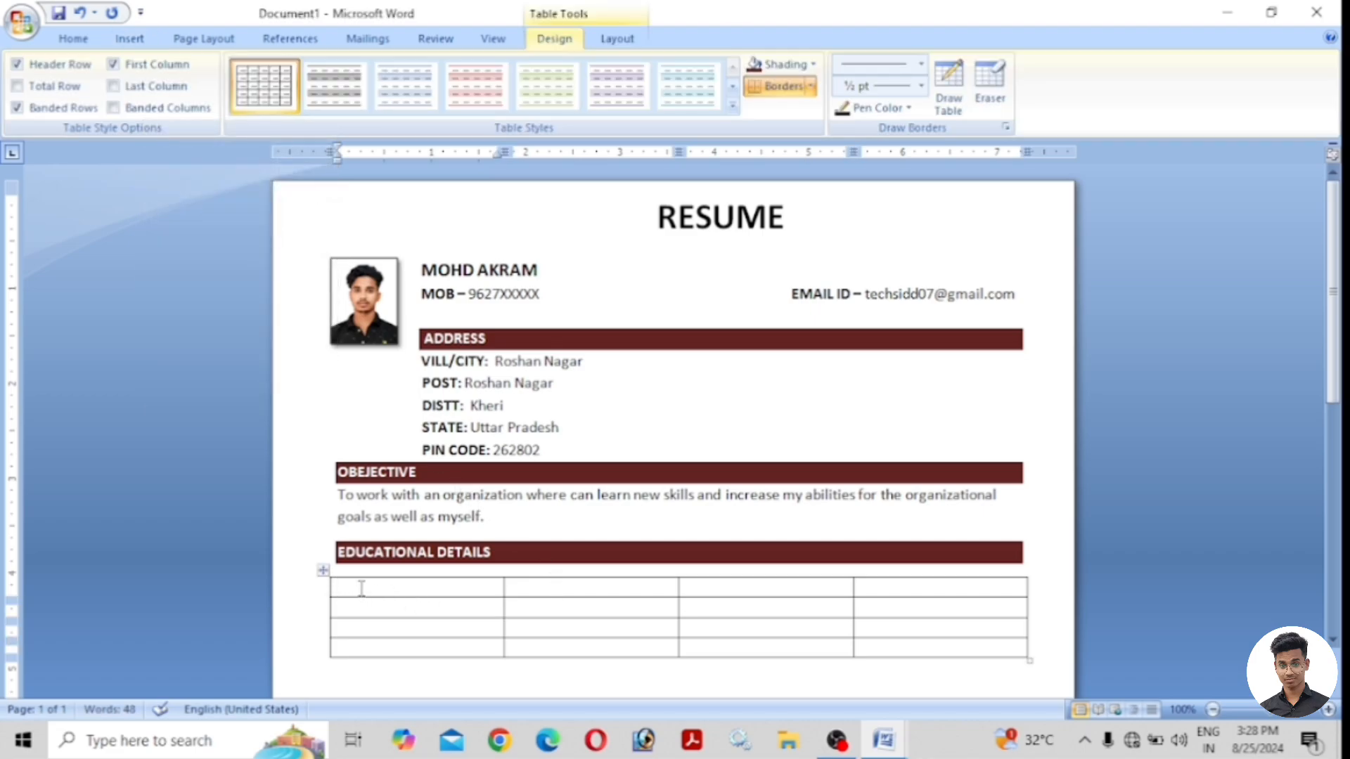
# Draw a vertical line to split off a narrow serial column at the table's left.
pyautogui.click(128, 39)
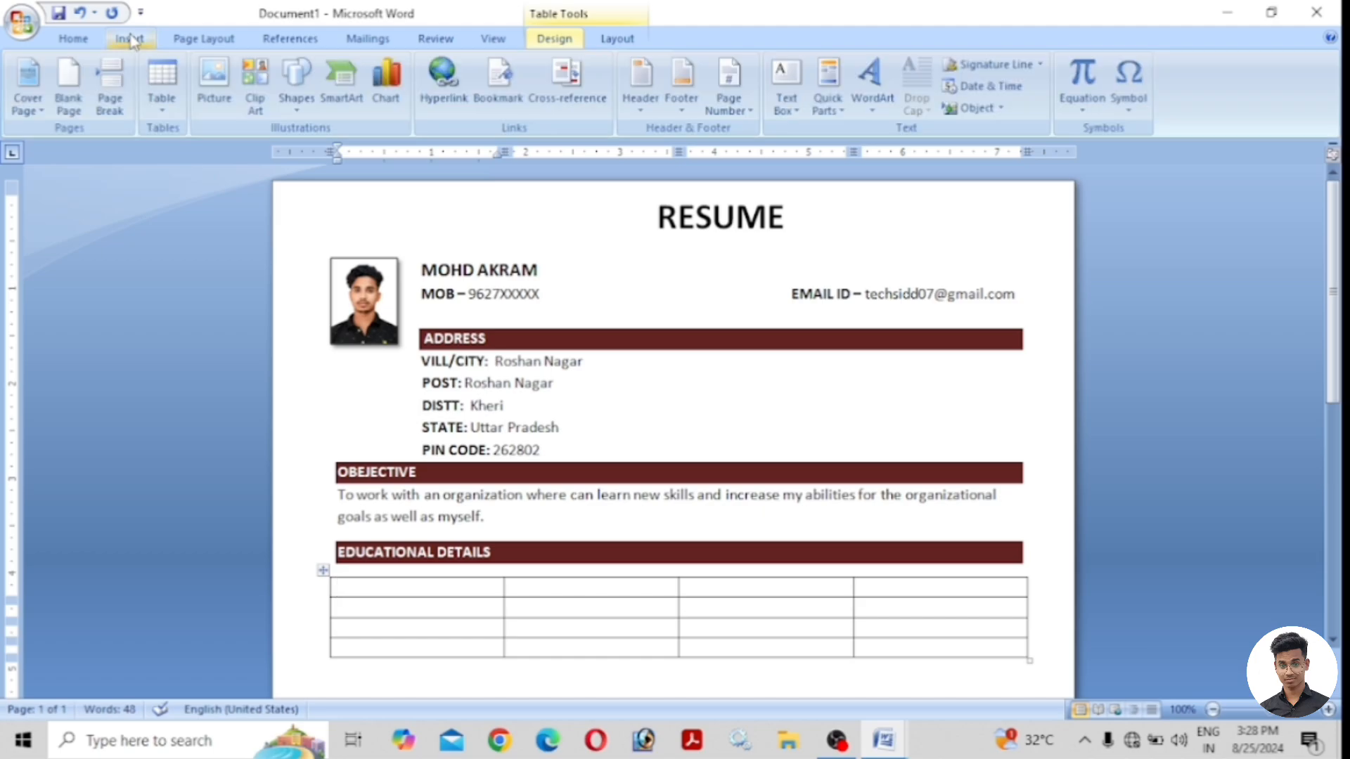
pyautogui.click(214, 81)
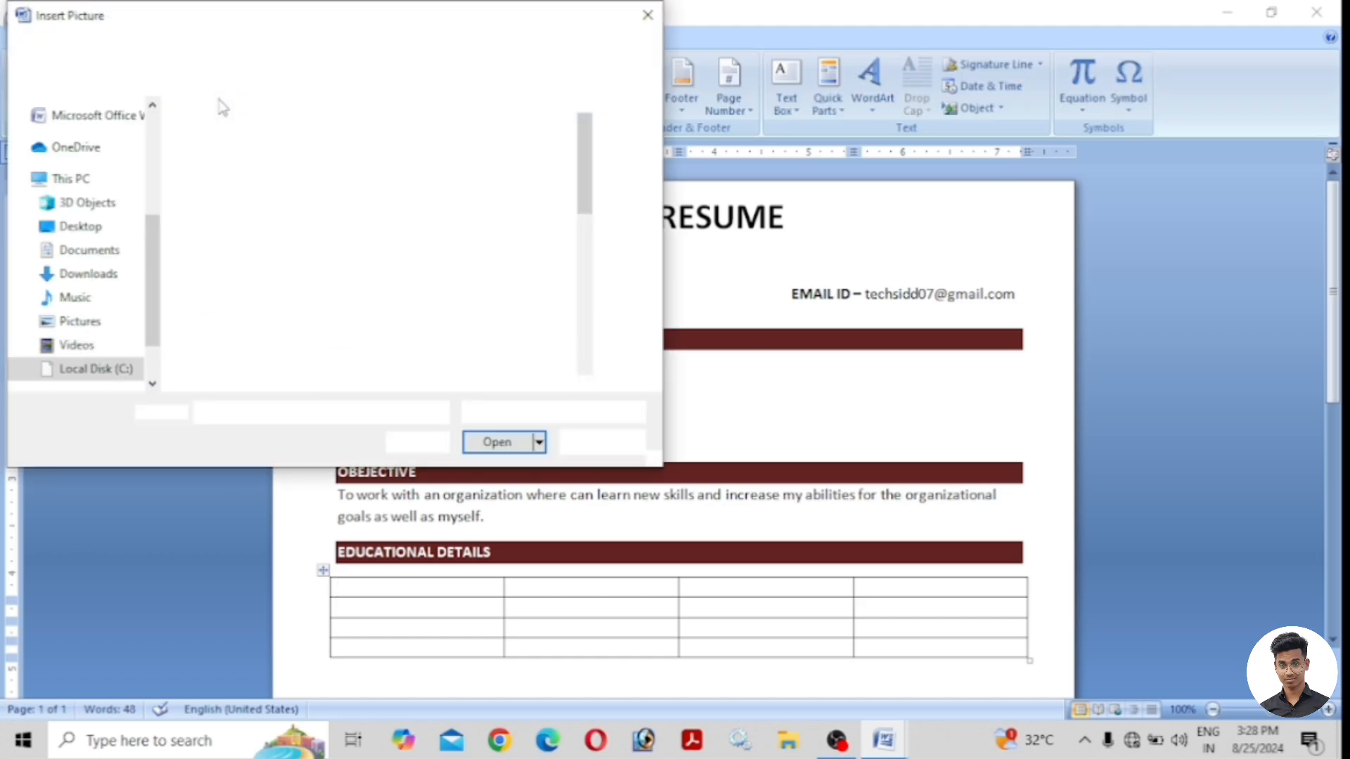
pyautogui.click(647, 16)
pyautogui.click(161, 83)
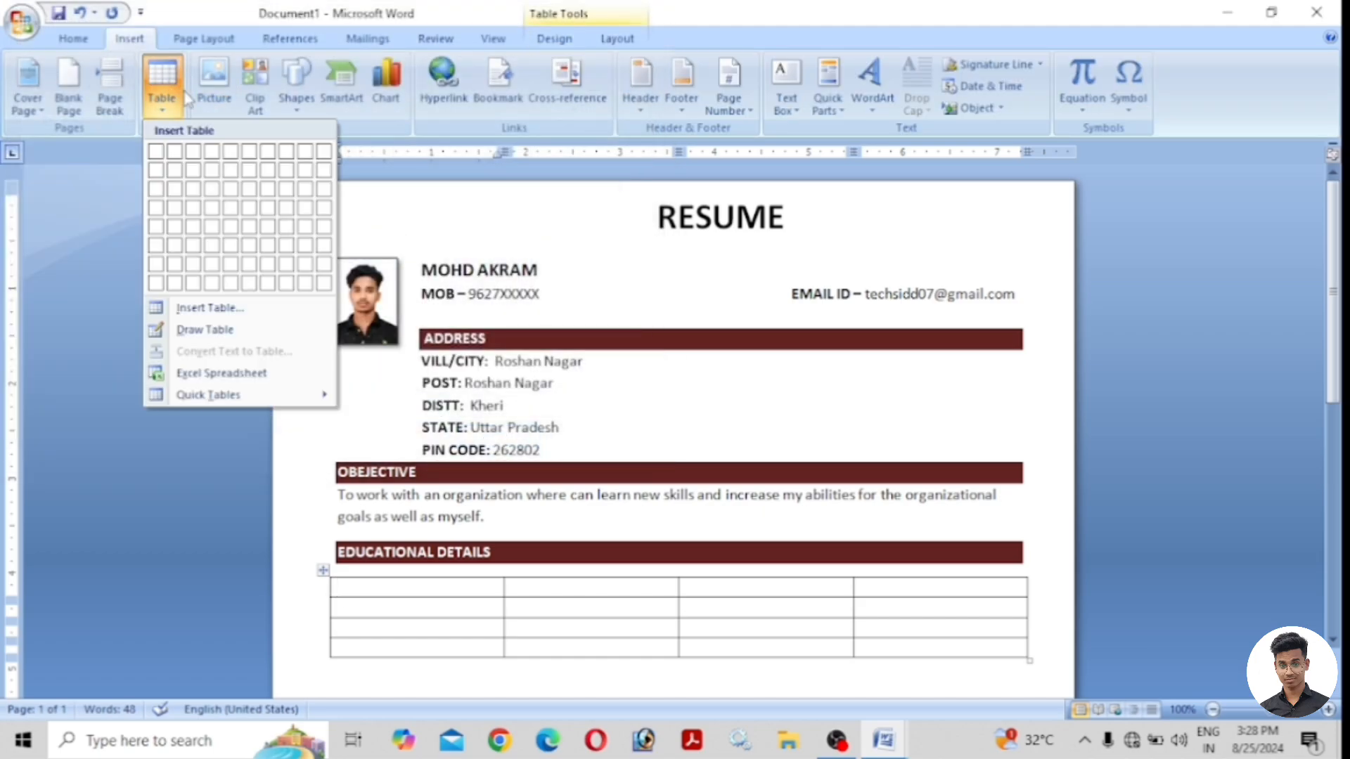
pyautogui.click(211, 329)
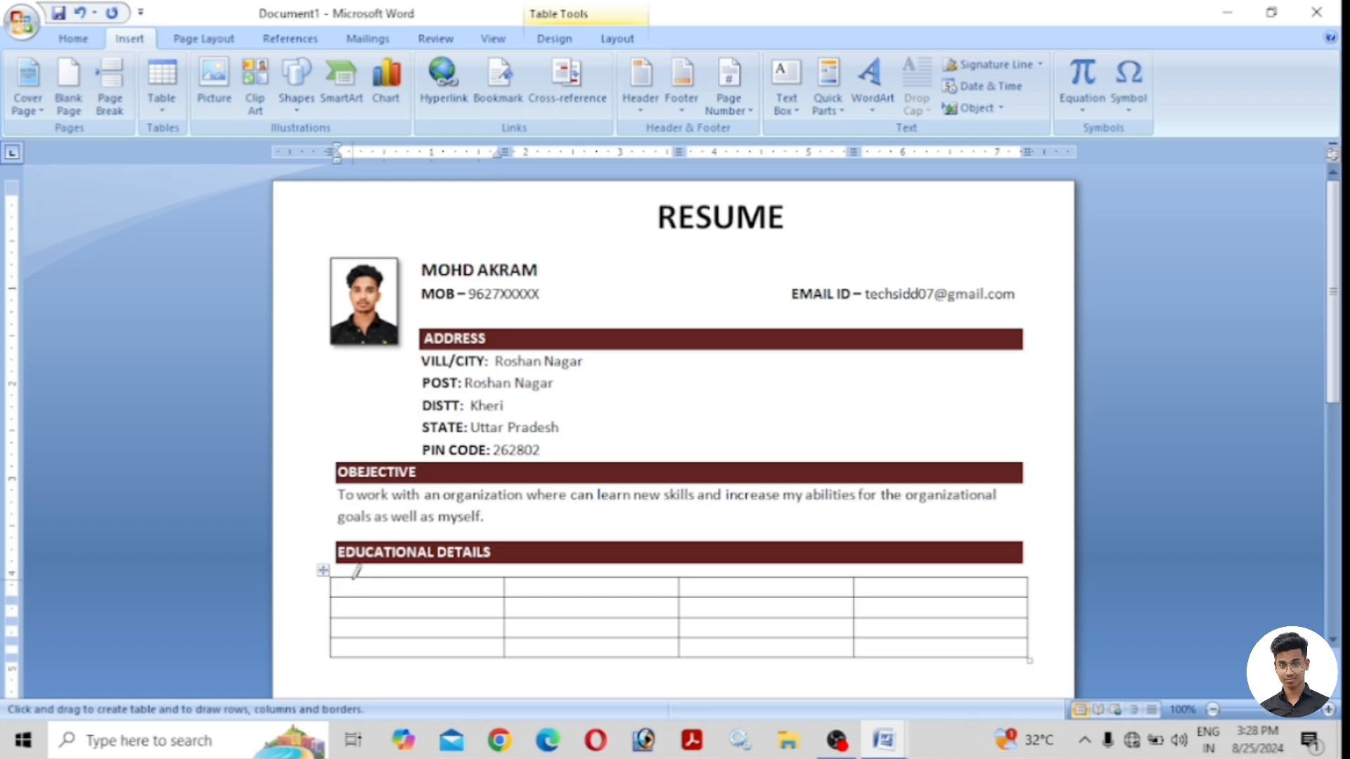
pyautogui.moveTo(360, 571); pyautogui.dragTo(360, 655)
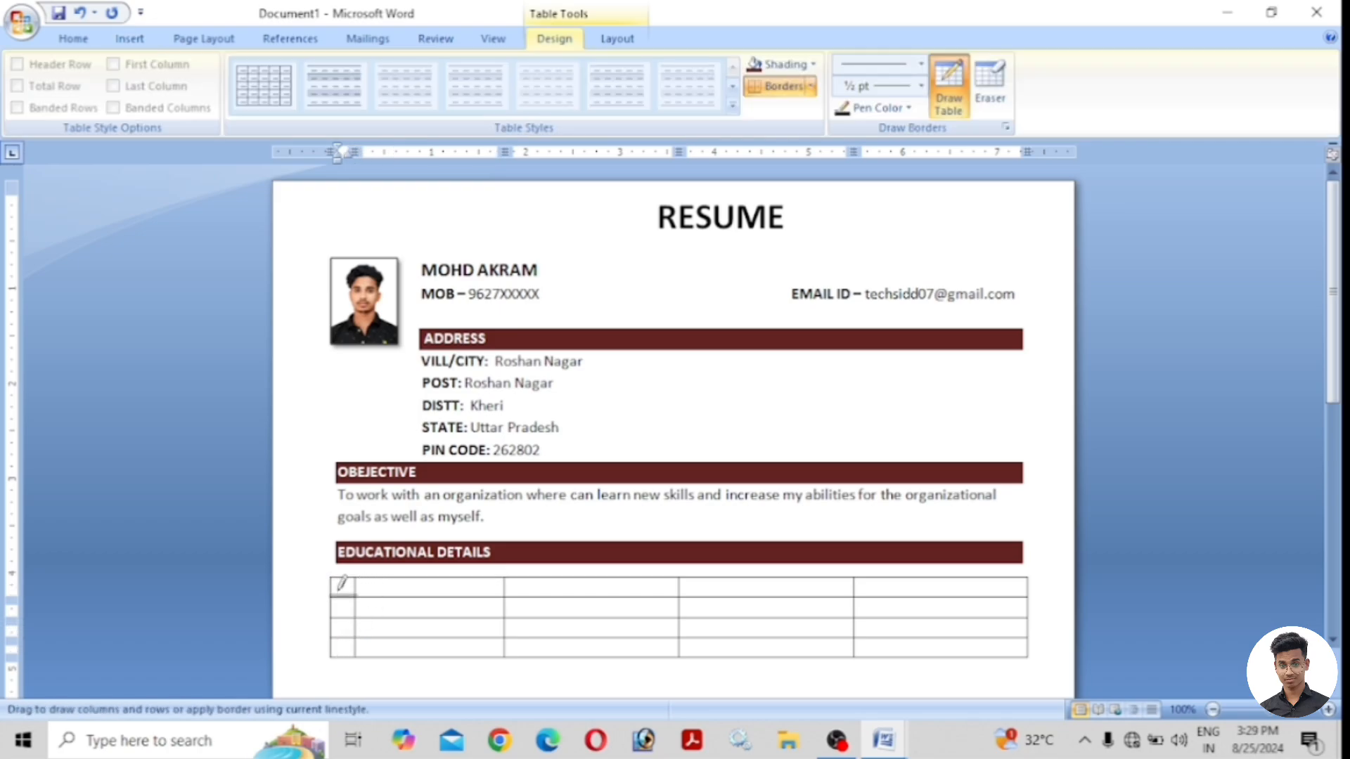
pyautogui.click(73, 38)
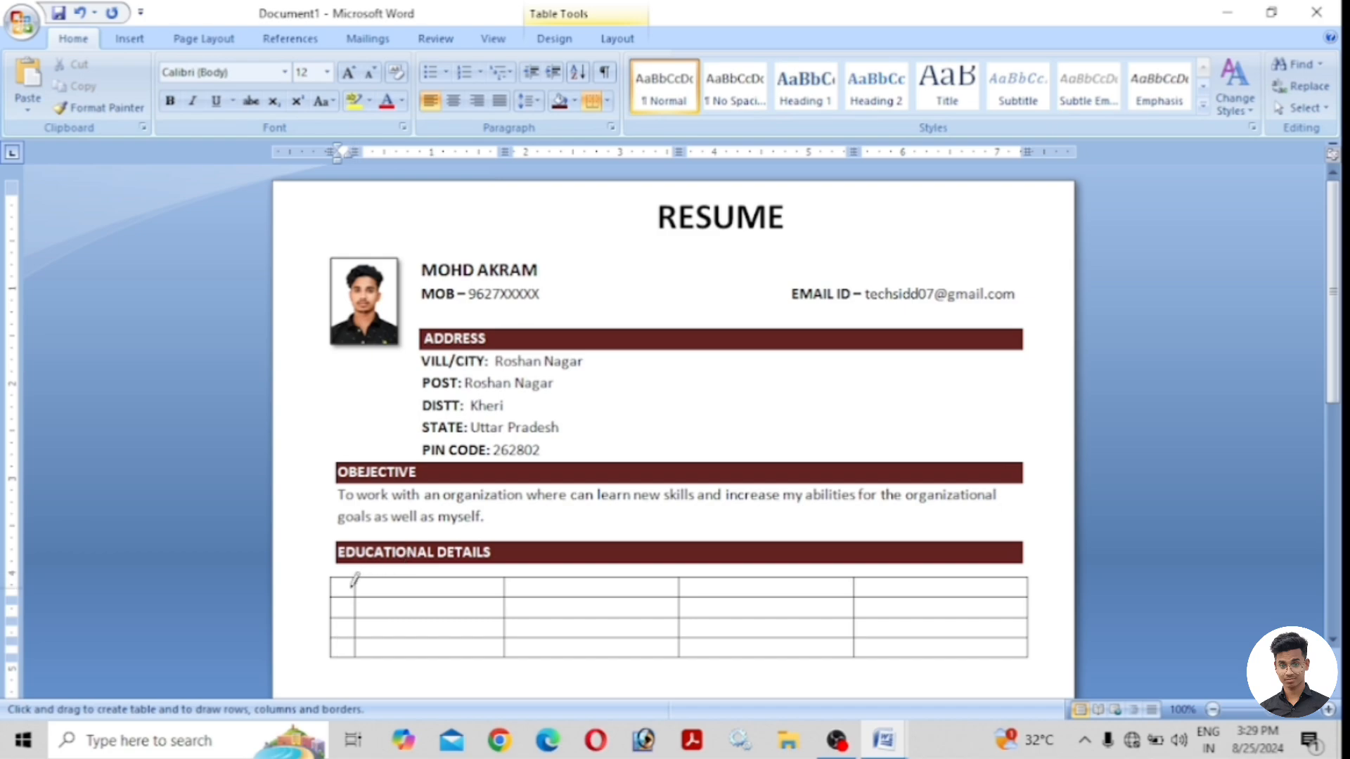
# Fill a bold header row: S.R, BOARD/UNIVERSITY, DEGREE, YEAR OF PASING, MARK OBTAINED.
pyautogui.click(345, 588)
pyautogui.write('S.R')
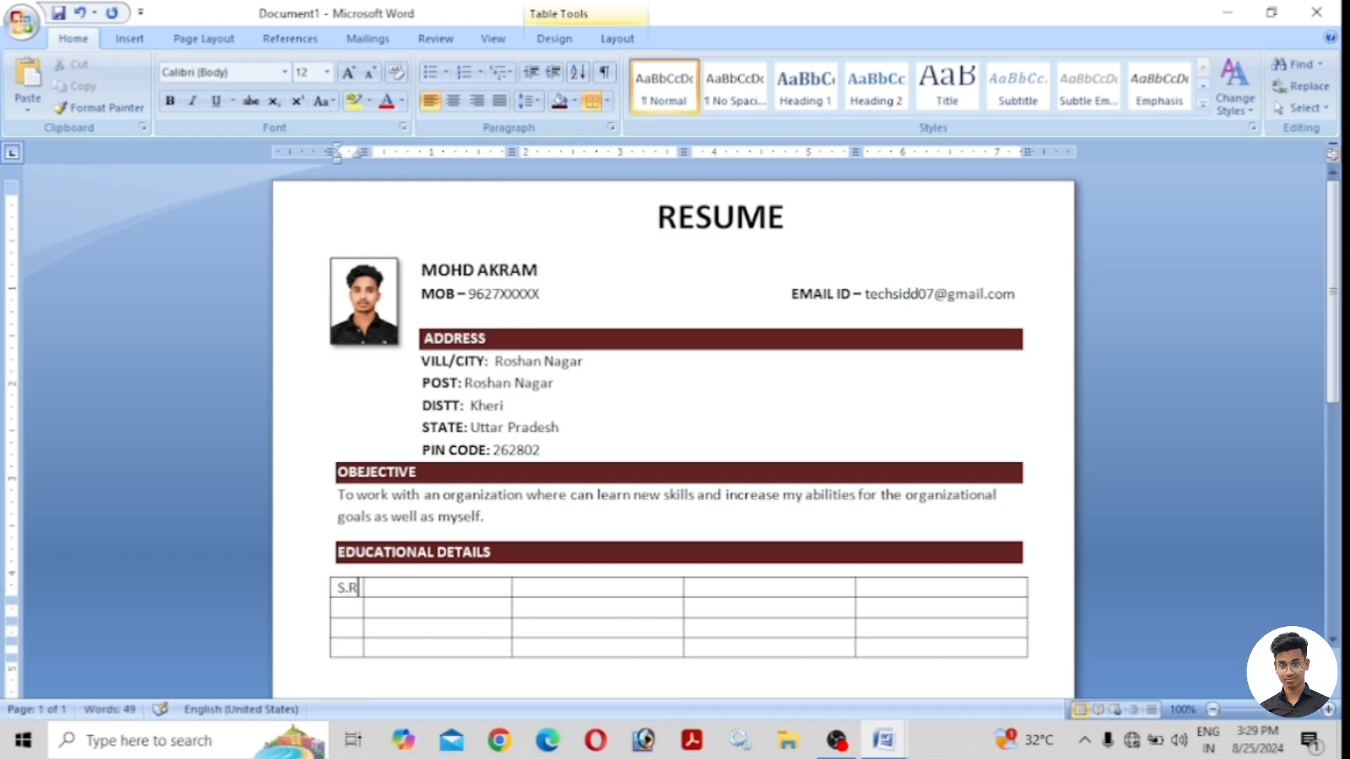
pyautogui.click(434, 588)
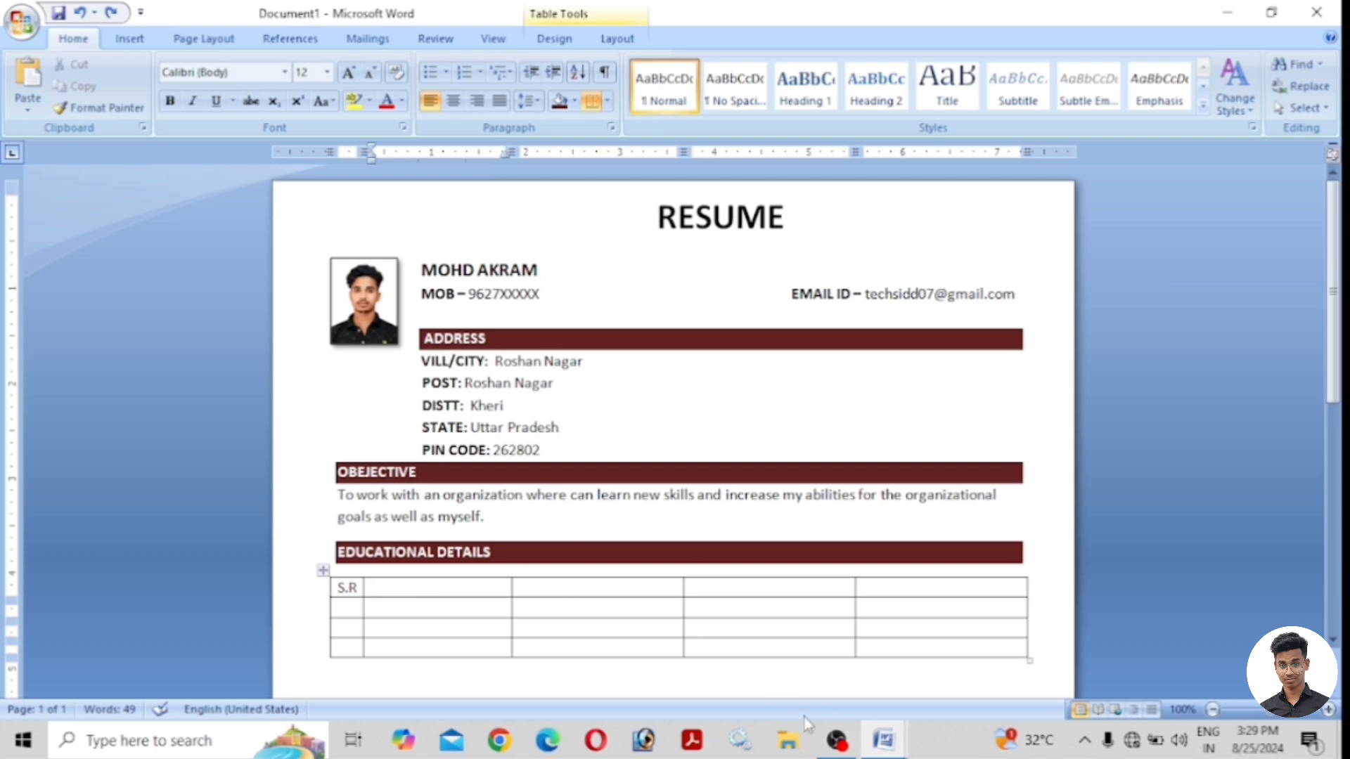
pyautogui.write('BOARD/UNIVERSITY')
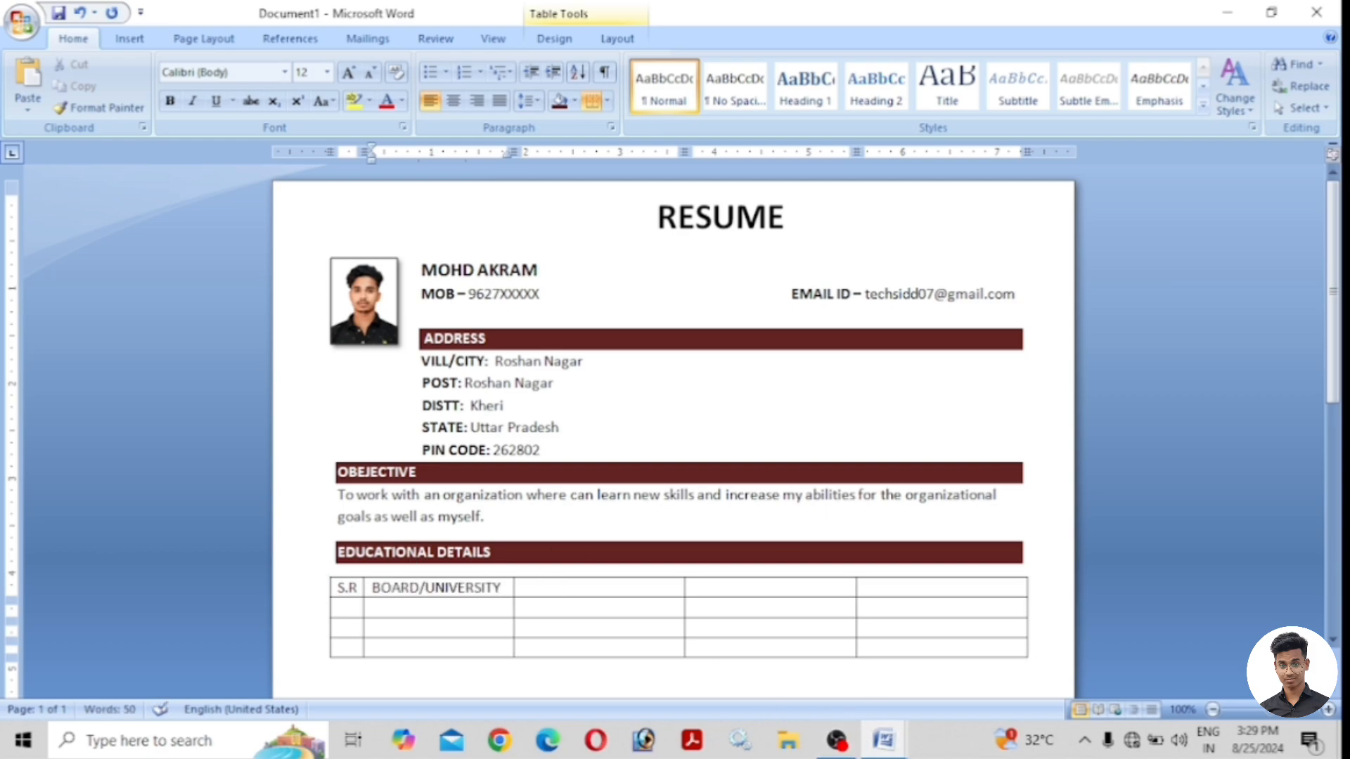
pyautogui.press('Tab')
pyautogui.write('DEGREE')
pyautogui.press('Tab')
pyautogui.write('YEAR OF PASING')
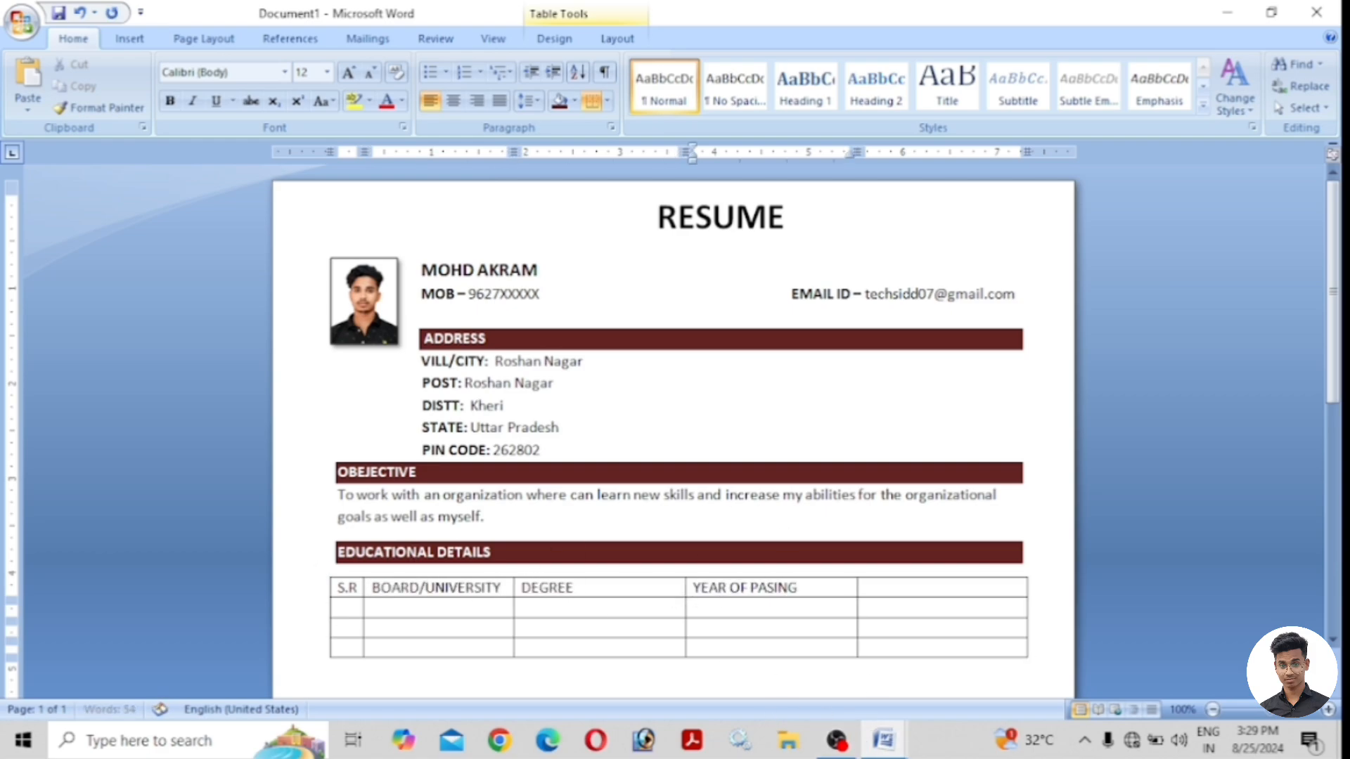
pyautogui.press('Tab')
pyautogui.write('MARK OBTAINED')
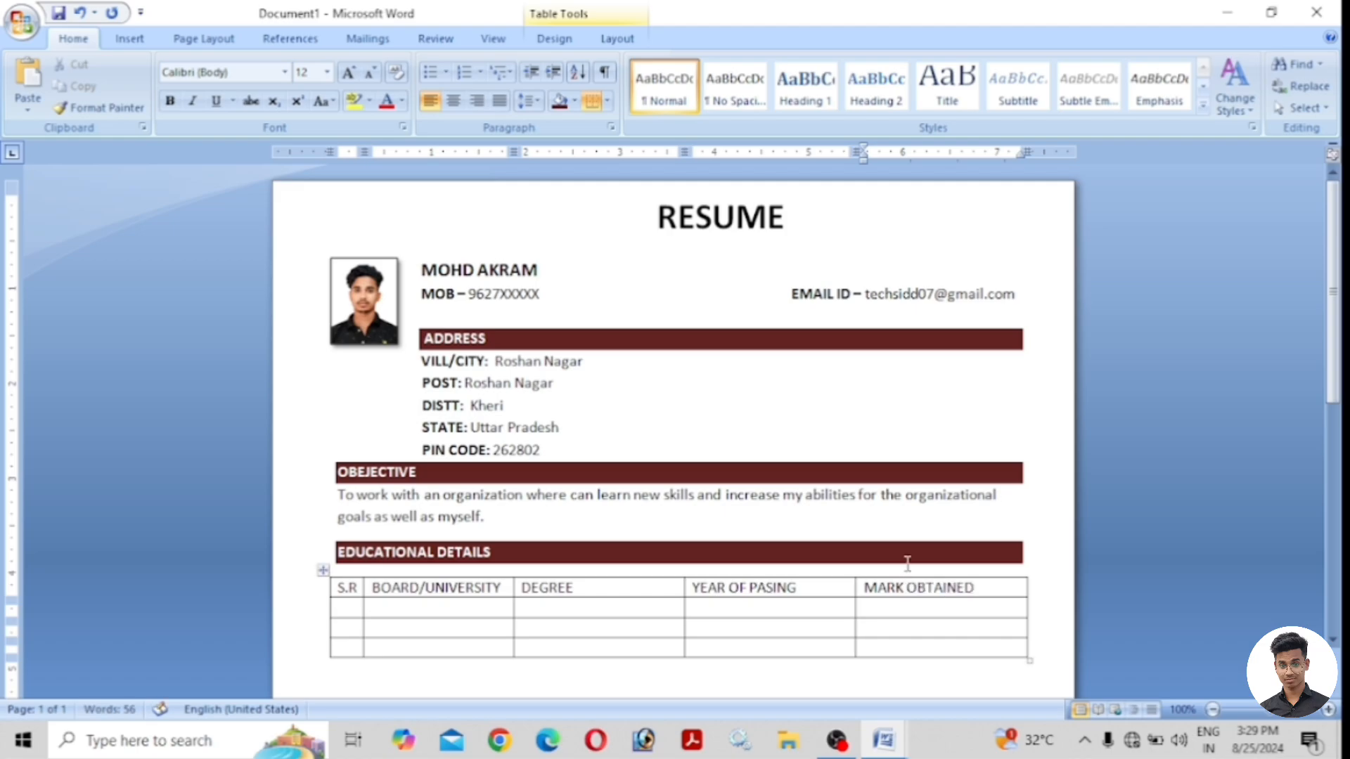
pyautogui.moveTo(358, 588); pyautogui.dragTo(339, 588)
pyautogui.hotkey('ctrl', 'b')
pyautogui.moveTo(973, 592); pyautogui.dragTo(341, 589)
pyautogui.hotkey('ctrl', 'b')
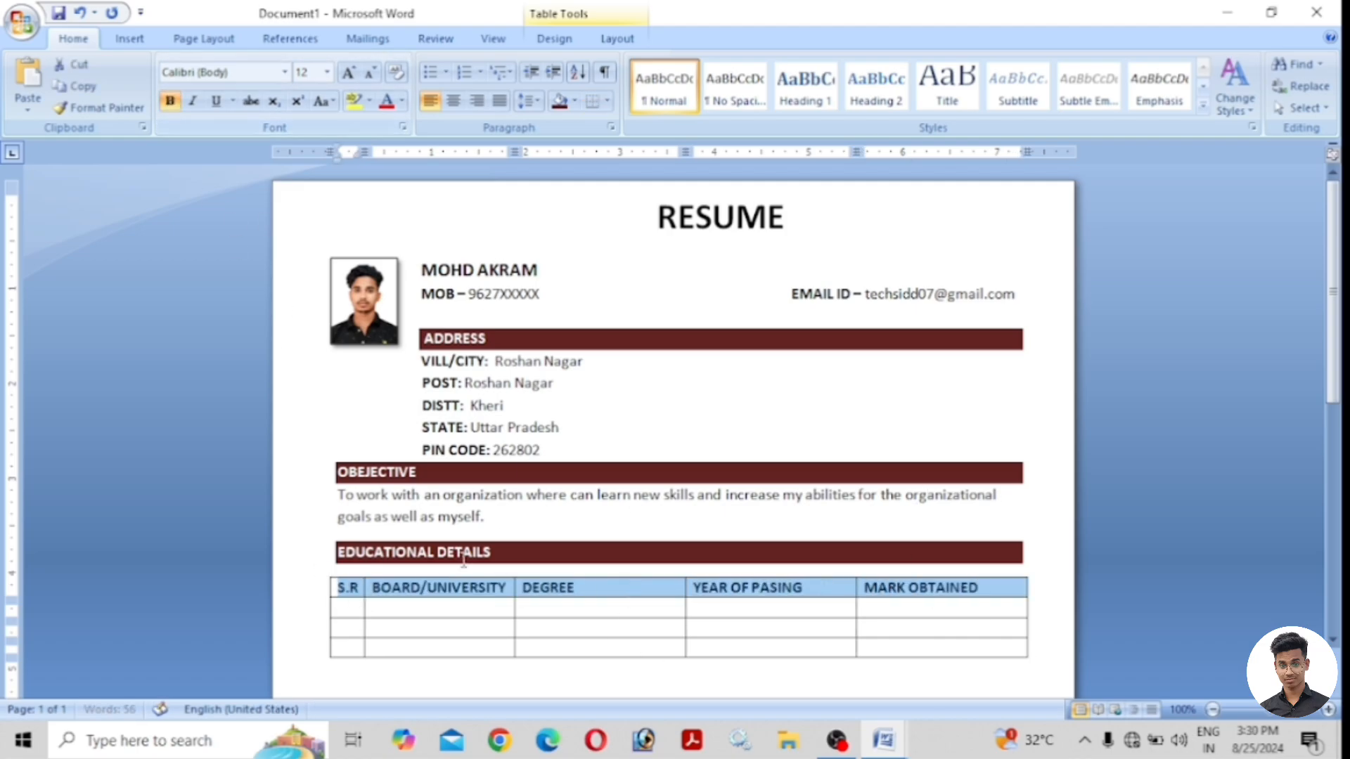
# Enter row 1: C.S.J.M.U., B.A ( GRADUATE ), 2020, 700/900.
pyautogui.click(347, 608)
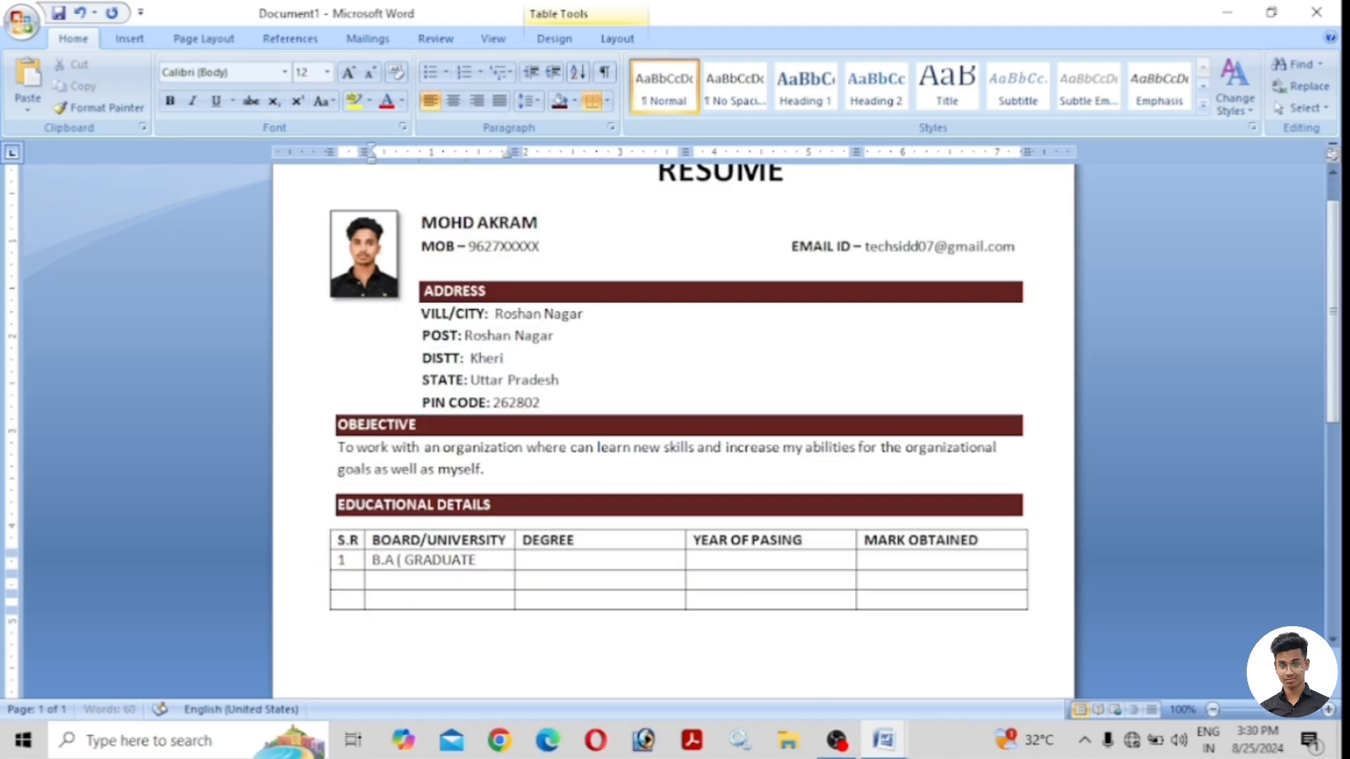
pyautogui.write(')')
pyautogui.moveTo(484, 560); pyautogui.dragTo(371, 560)
pyautogui.press('BackSpace')
pyautogui.write('C.S.J.M.U.')
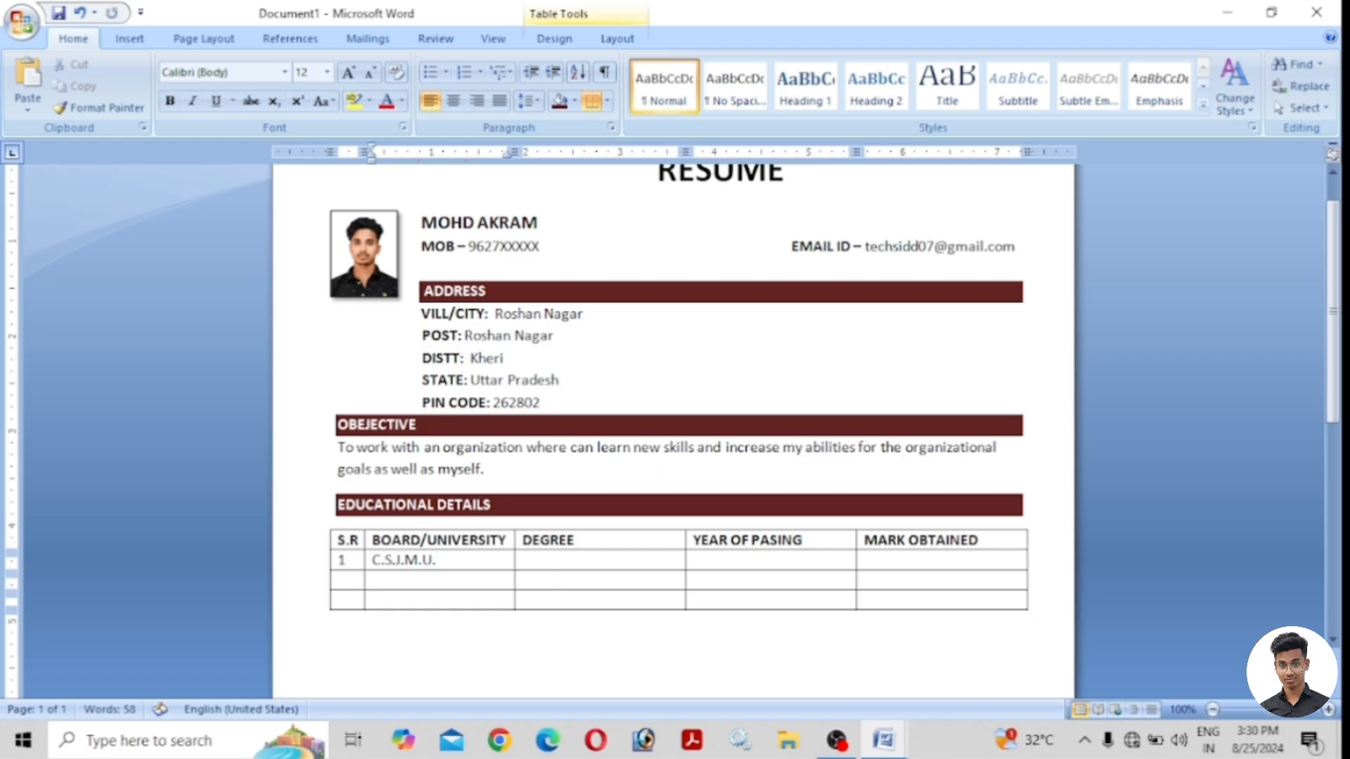
pyautogui.press('Tab')
pyautogui.write('B.A ( GRADUATE )')
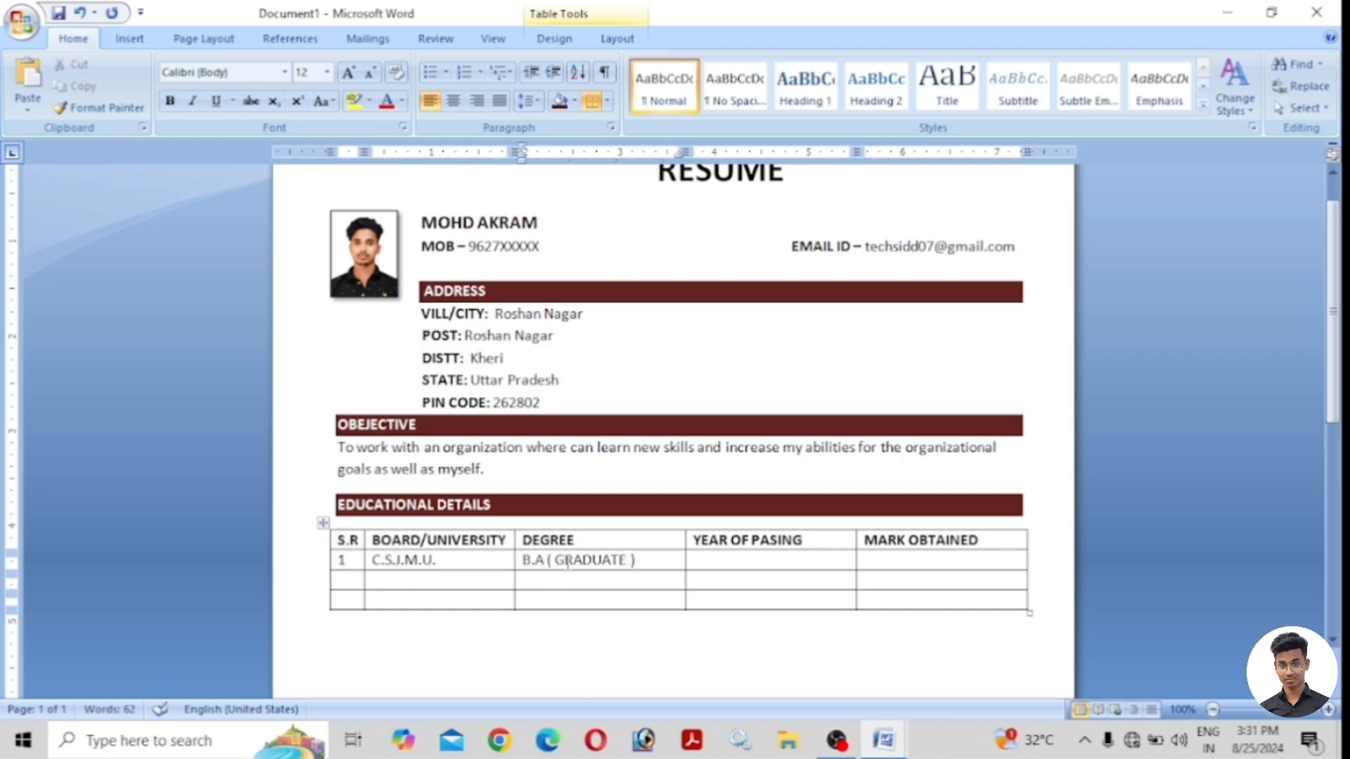
pyautogui.click(760, 559)
pyautogui.write('2021')
pyautogui.press('BackSpace')
pyautogui.write('0')
pyautogui.click(900, 560)
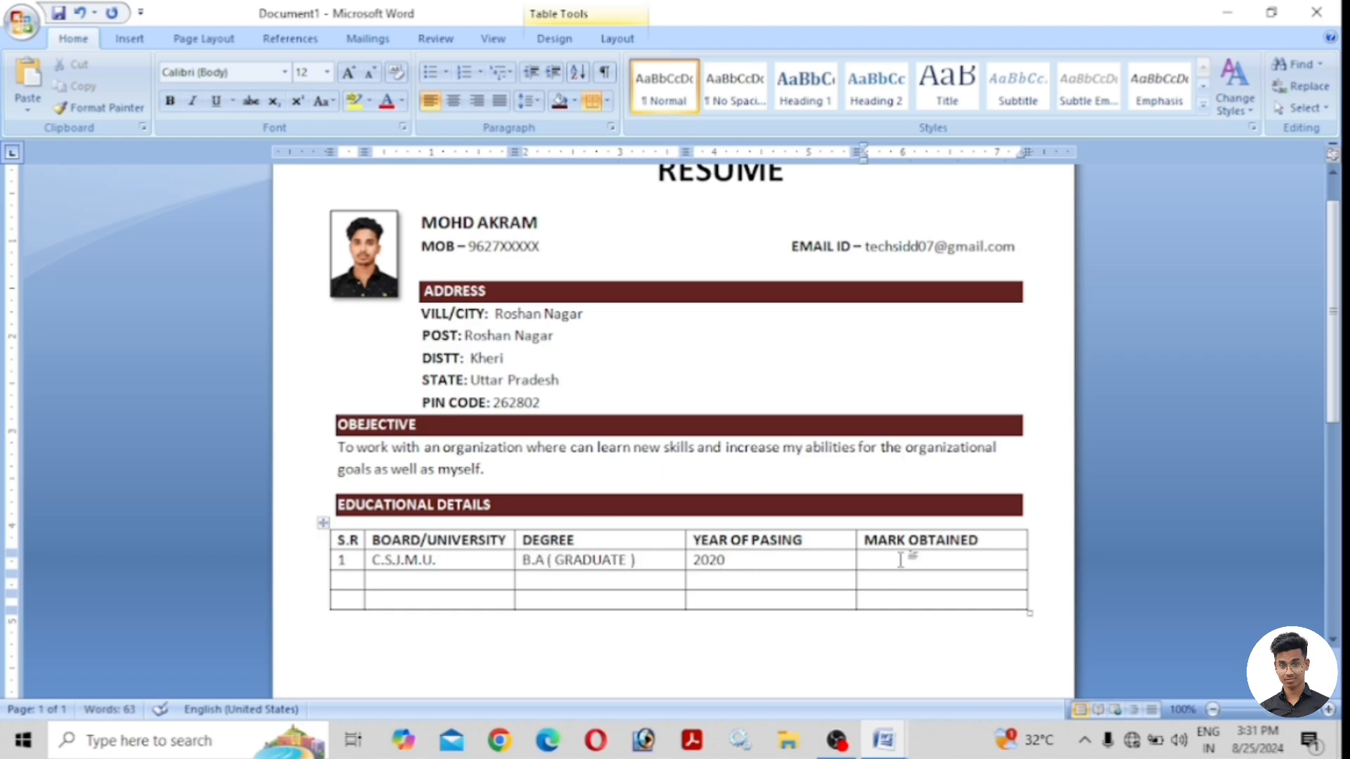
pyautogui.write('700/900')
# Enter row 2: 2, UP BOARD, 12th, 2017, 461/500.
pyautogui.press('Tab')
pyautogui.write('2')
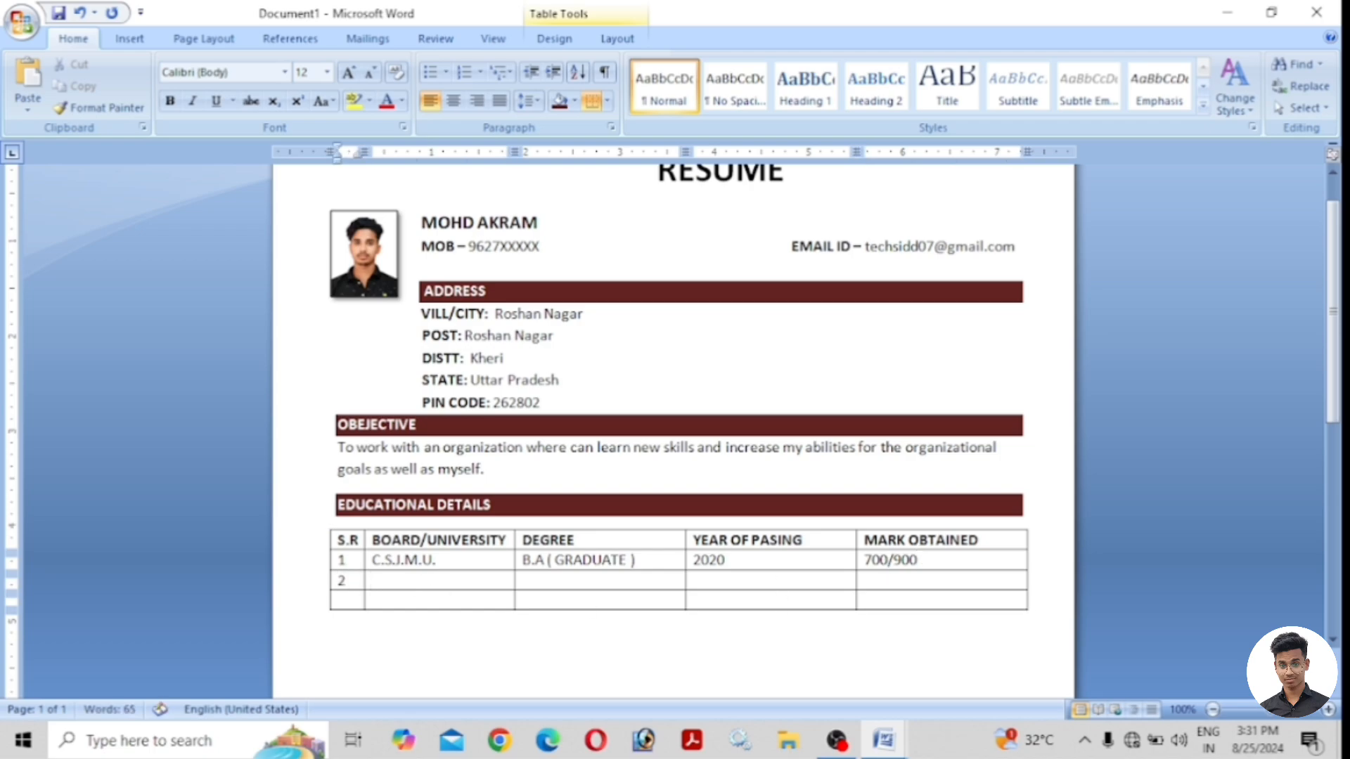
pyautogui.press('Tab')
pyautogui.write('UP BOARD')
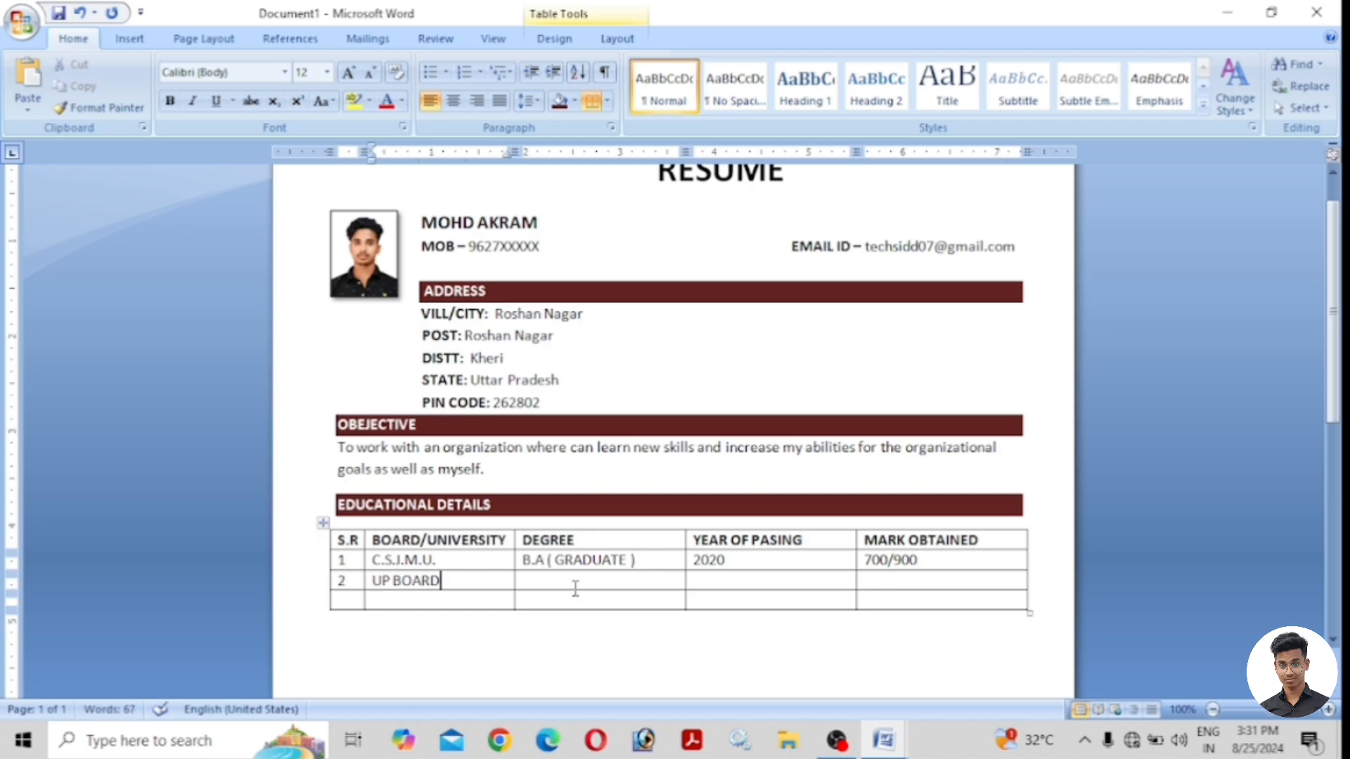
pyautogui.click(575, 589)
pyautogui.write('12th')
pyautogui.click(696, 585)
pyautogui.write('2017')
pyautogui.click(898, 577)
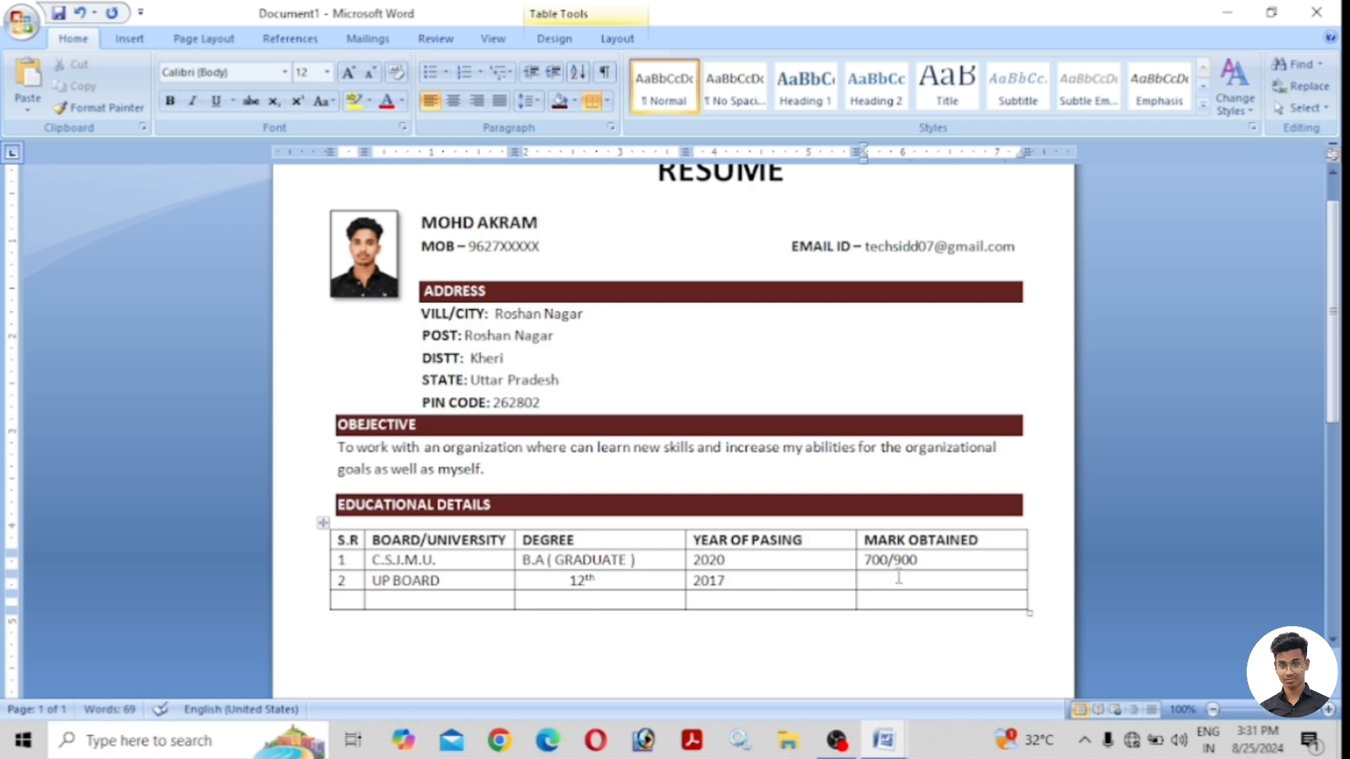
pyautogui.write('461/500')
# Enter row 3: 3, UP BAORD, 10th, 2015, 490/600.
pyautogui.press('Tab')
pyautogui.write('3')
pyautogui.click(421, 603)
pyautogui.write('UP BA')
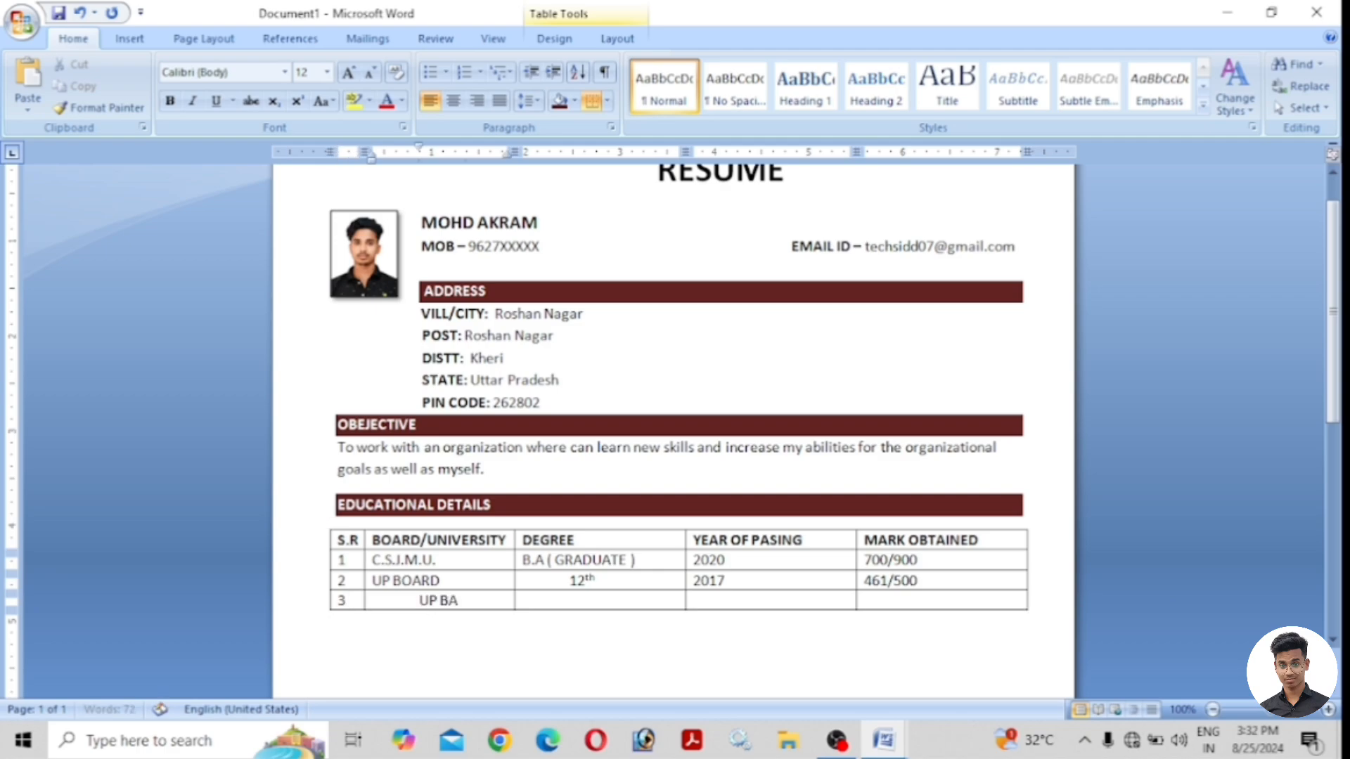
pyautogui.write('ORD')
pyautogui.moveTo(488, 602); pyautogui.dragTo(421, 603)
pyautogui.click(499, 101)
pyautogui.click(421, 606)
pyautogui.press('BackSpace')
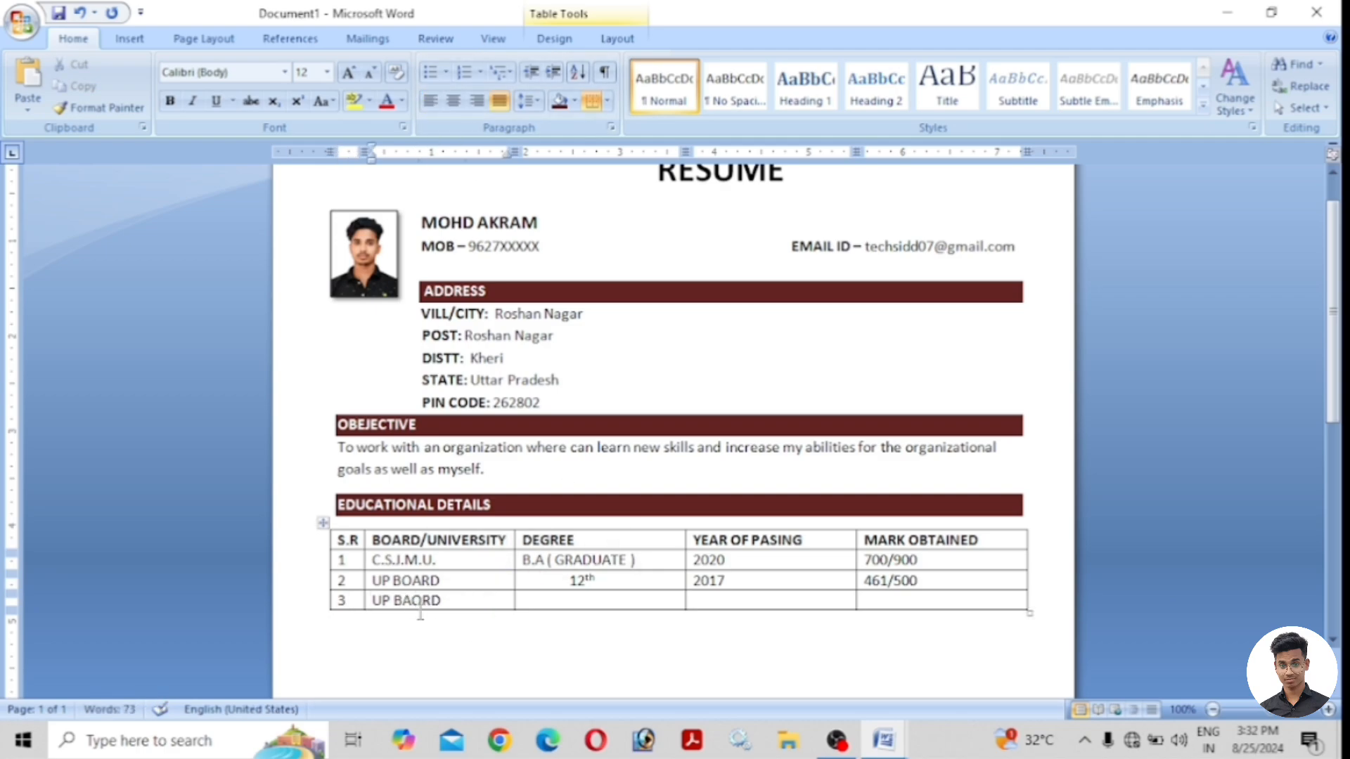
pyautogui.press('Tab')
pyautogui.write('10th')
pyautogui.click(738, 596)
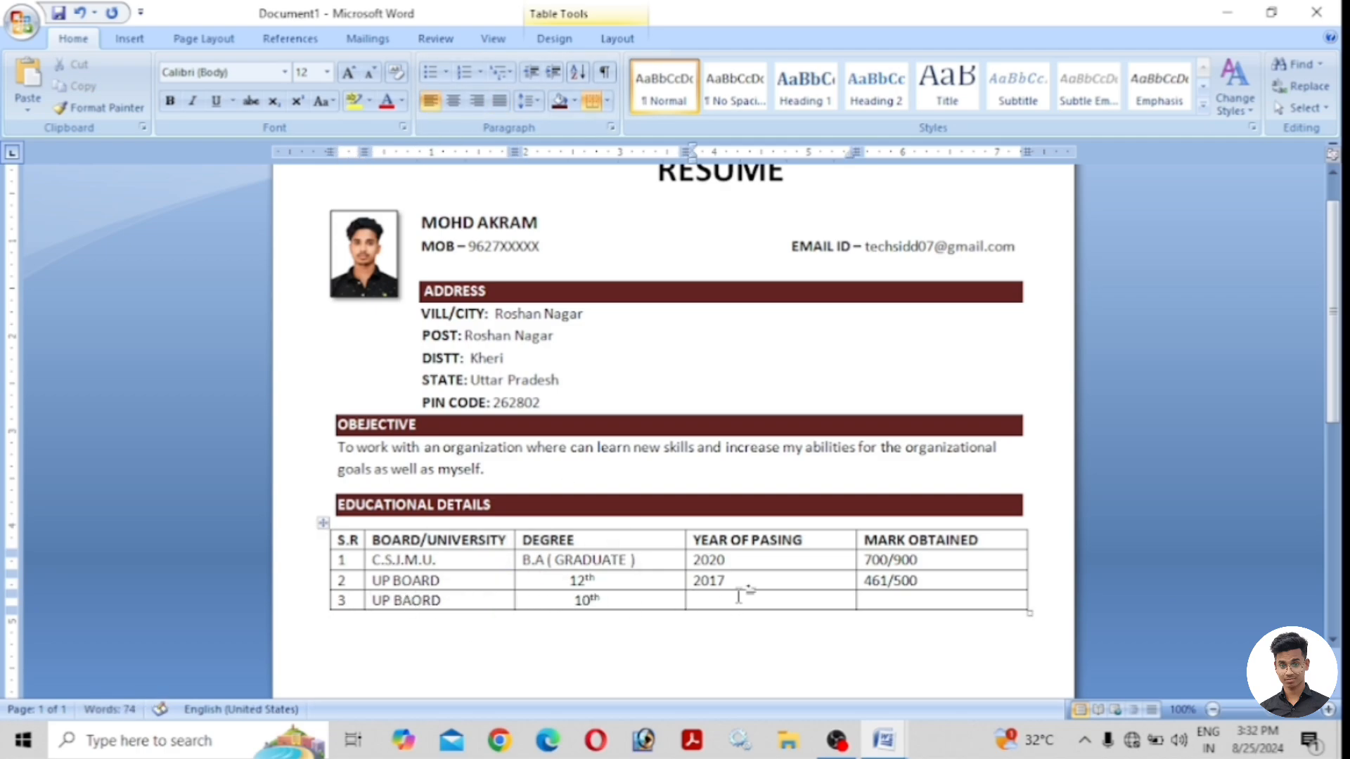
pyautogui.write('2015')
pyautogui.press('Tab')
pyautogui.write('490/600')
pyautogui.scroll(-1, 679, 492)
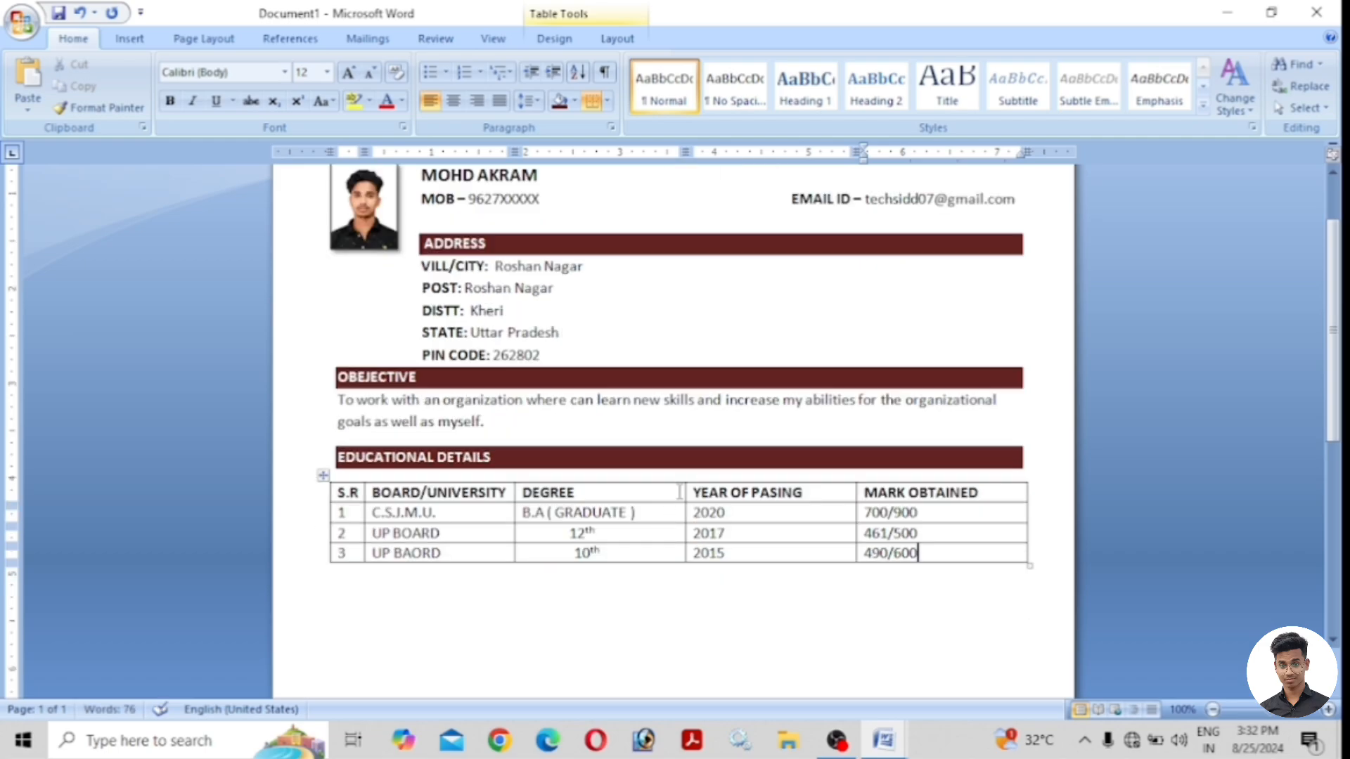
# Type WORK EXPERIENCE below the education table, bold it and shade it dark red.
pyautogui.scroll(-1, 679, 537)
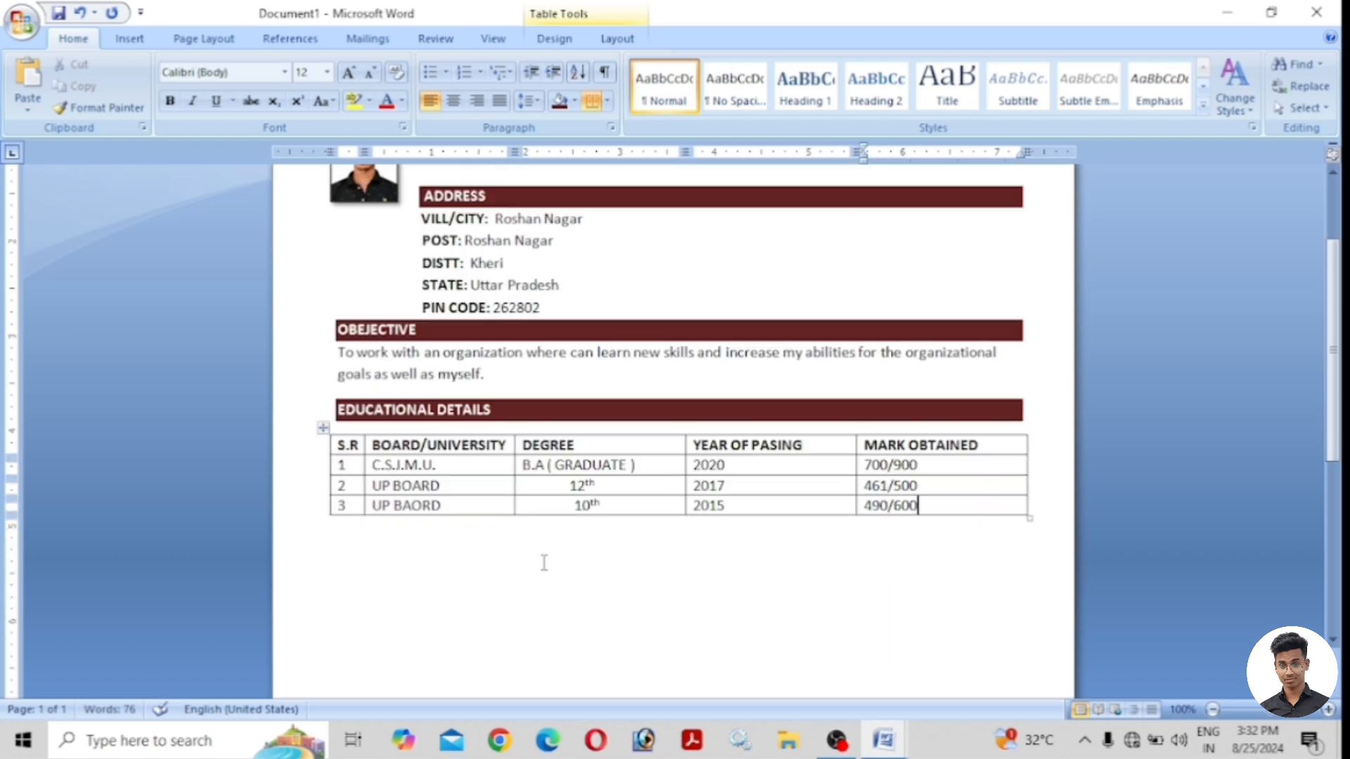
pyautogui.click(356, 559)
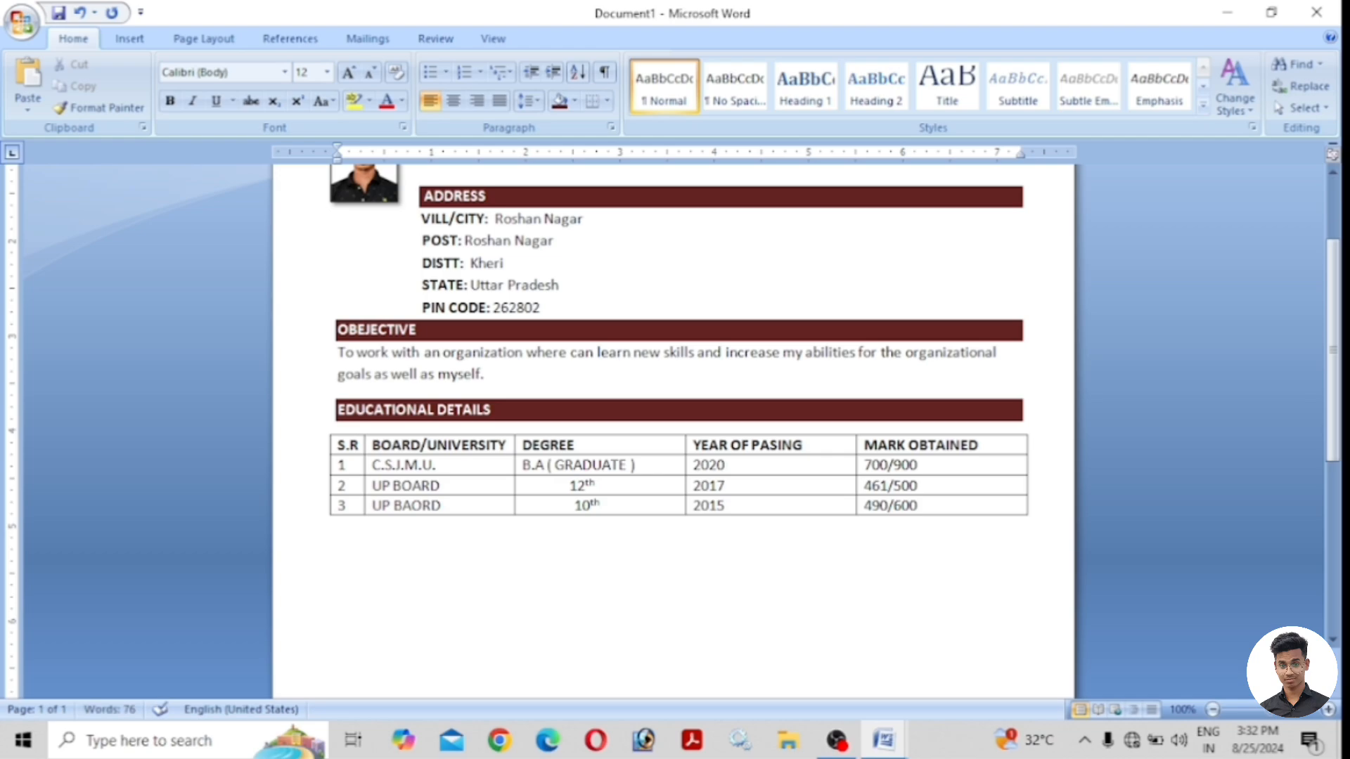
pyautogui.write('WORK E')
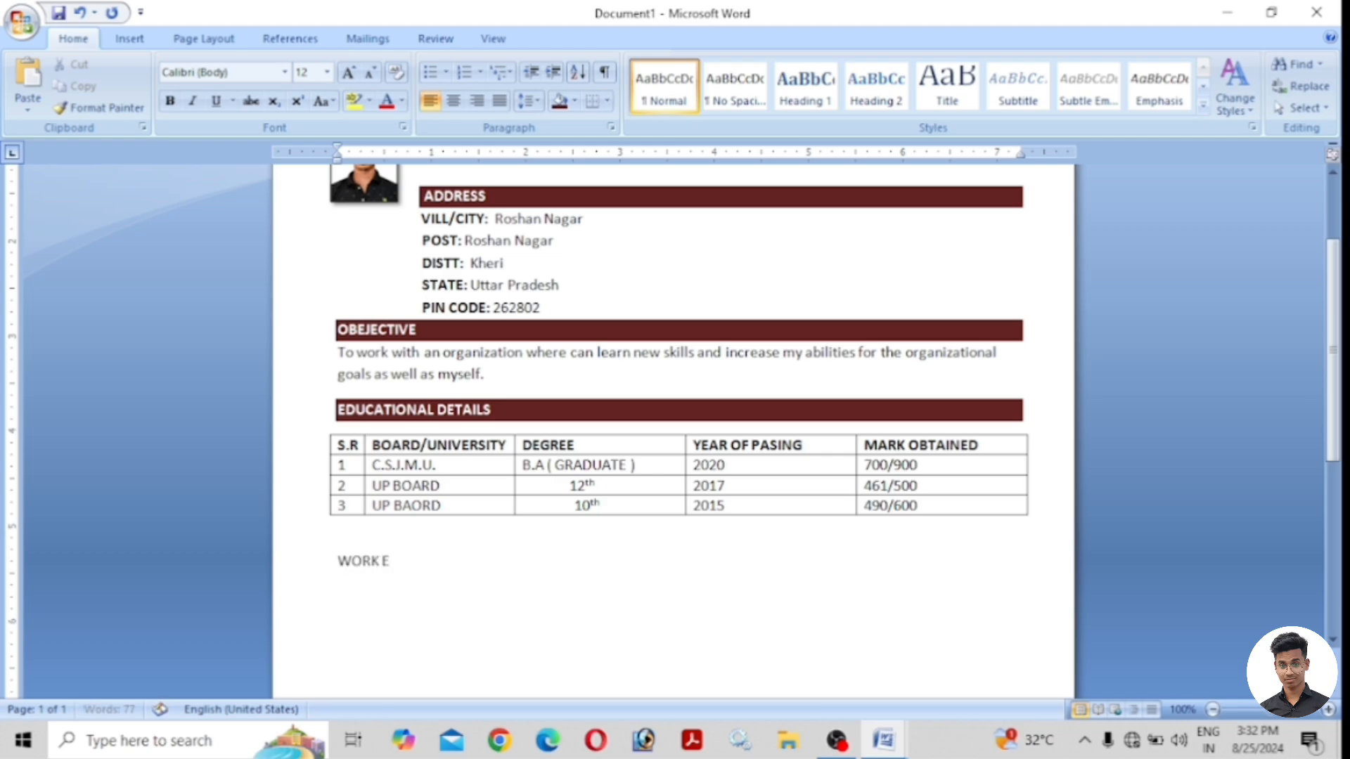
pyautogui.write('XPERIENCE')
pyautogui.press('BackSpace')
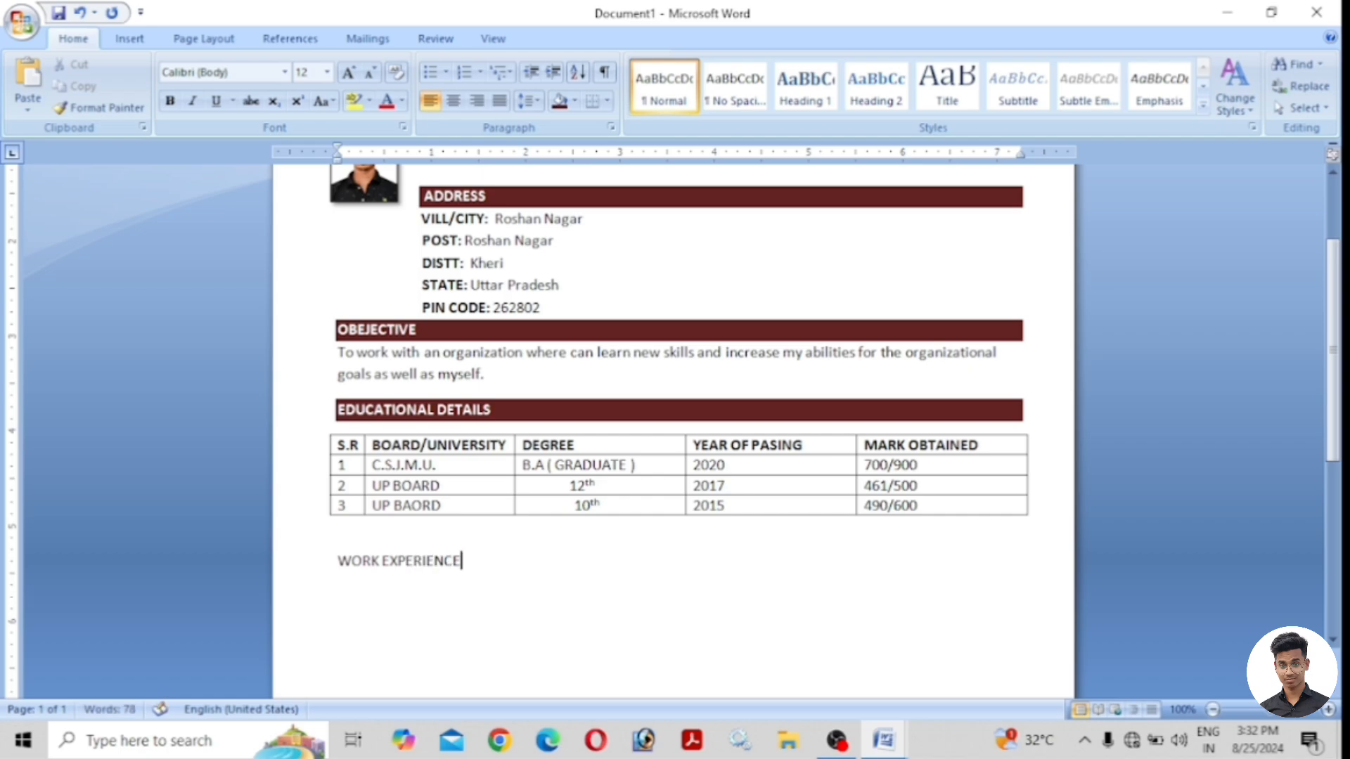
pyautogui.moveTo(468, 562); pyautogui.dragTo(336, 562)
pyautogui.click(169, 101)
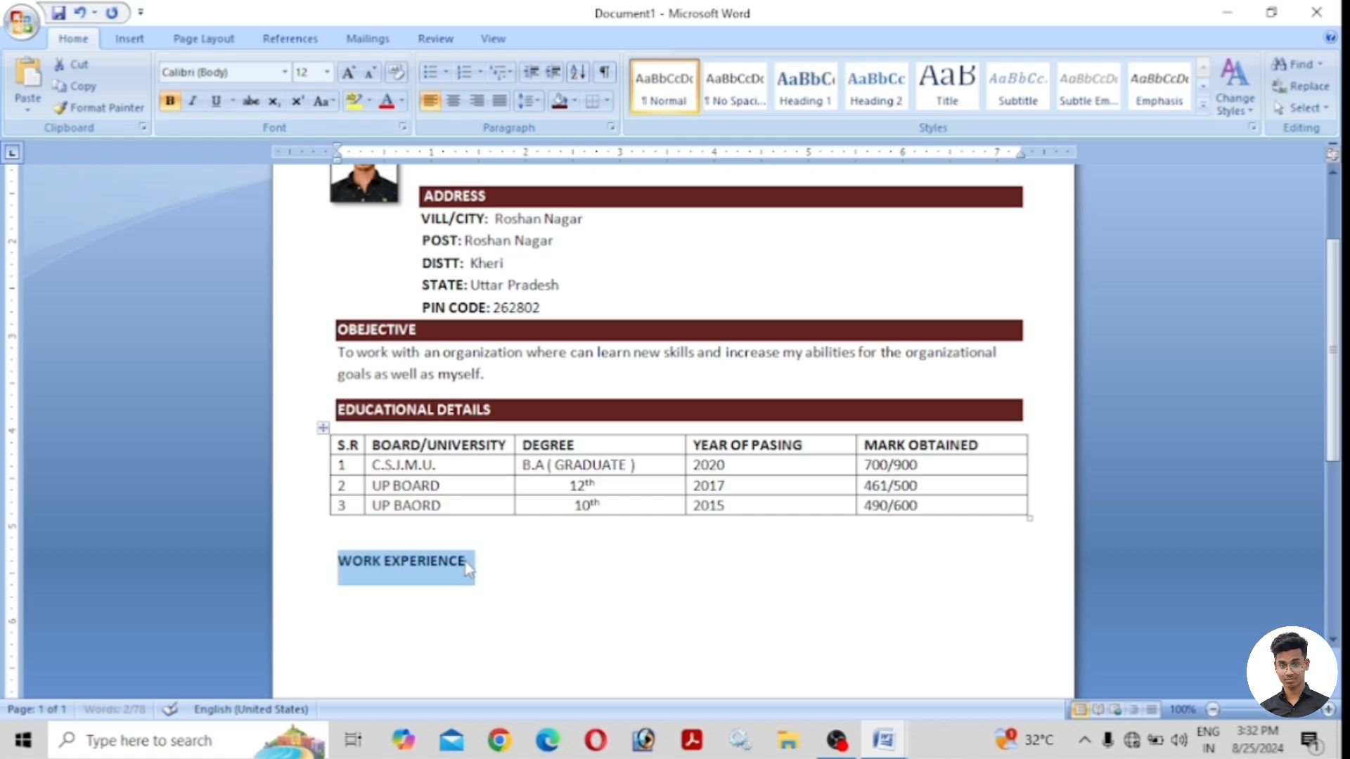
pyautogui.click(470, 566)
pyautogui.click(575, 101)
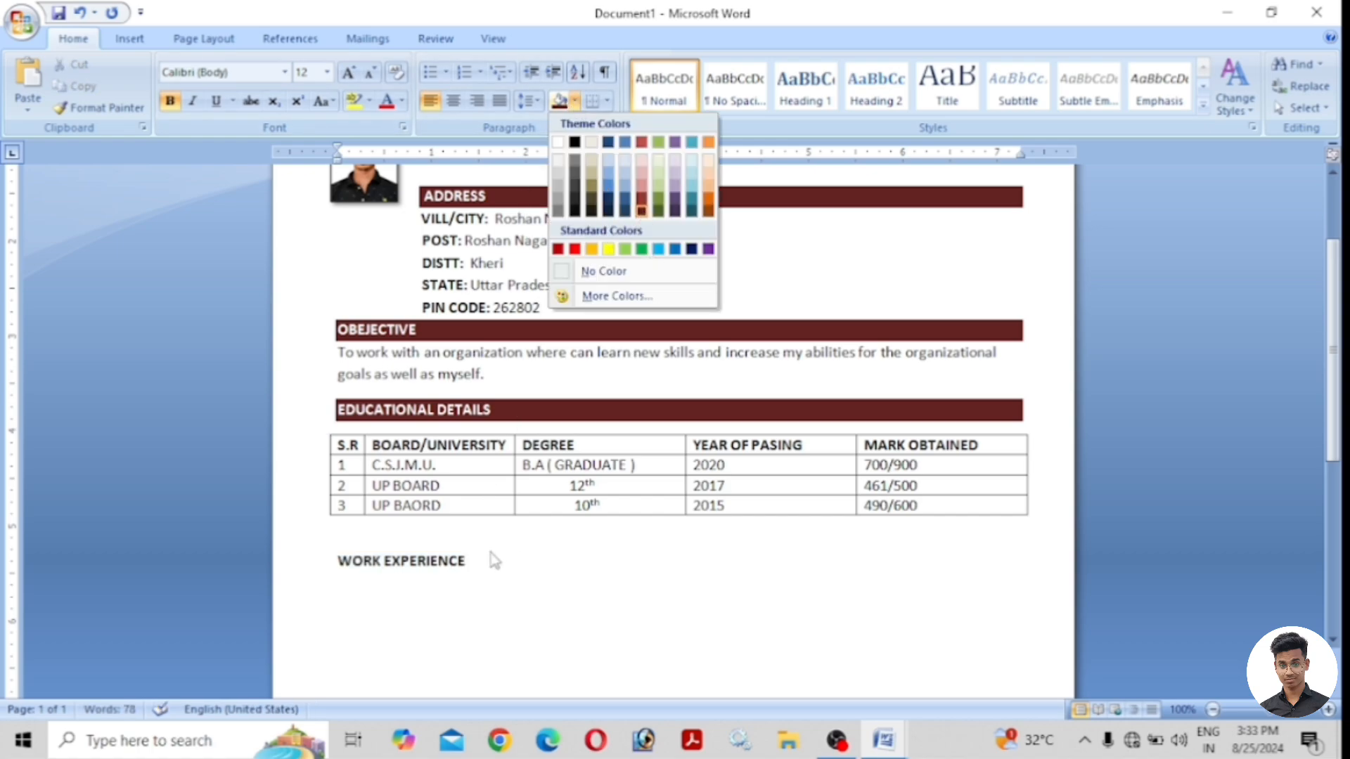
pyautogui.moveTo(471, 568); pyautogui.dragTo(337, 562)
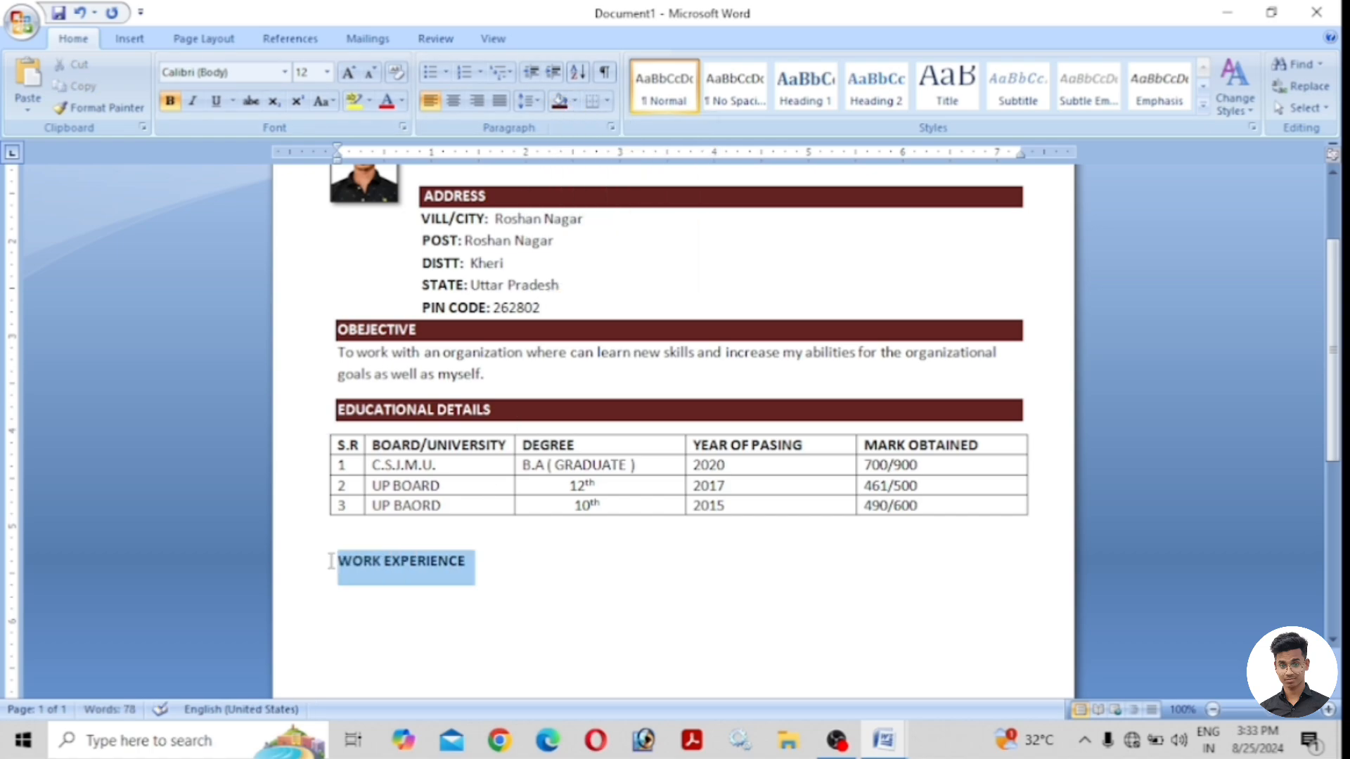
pyautogui.click(576, 102)
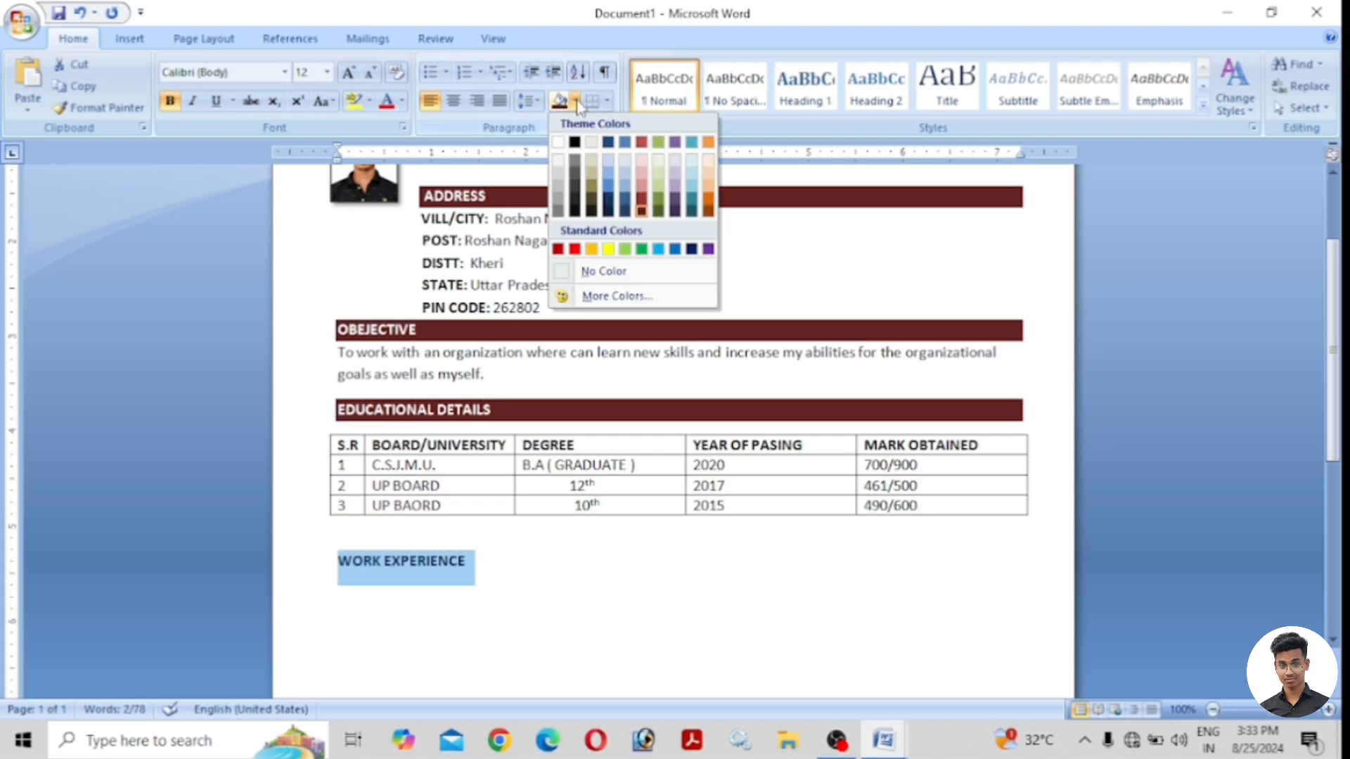
pyautogui.click(642, 210)
pyautogui.click(478, 561)
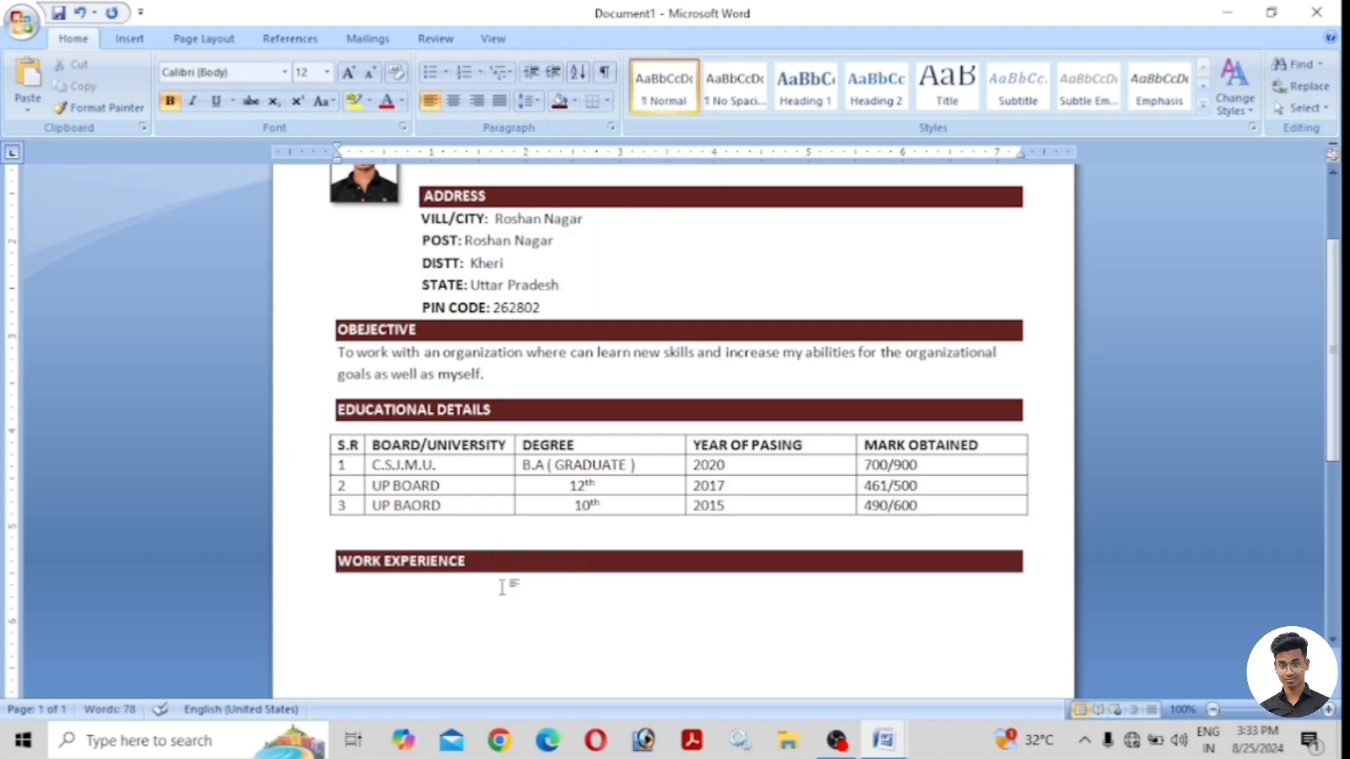
# Move to the line below the heading, typing and erasing stray letters 'FR'.
pyautogui.click(354, 606)
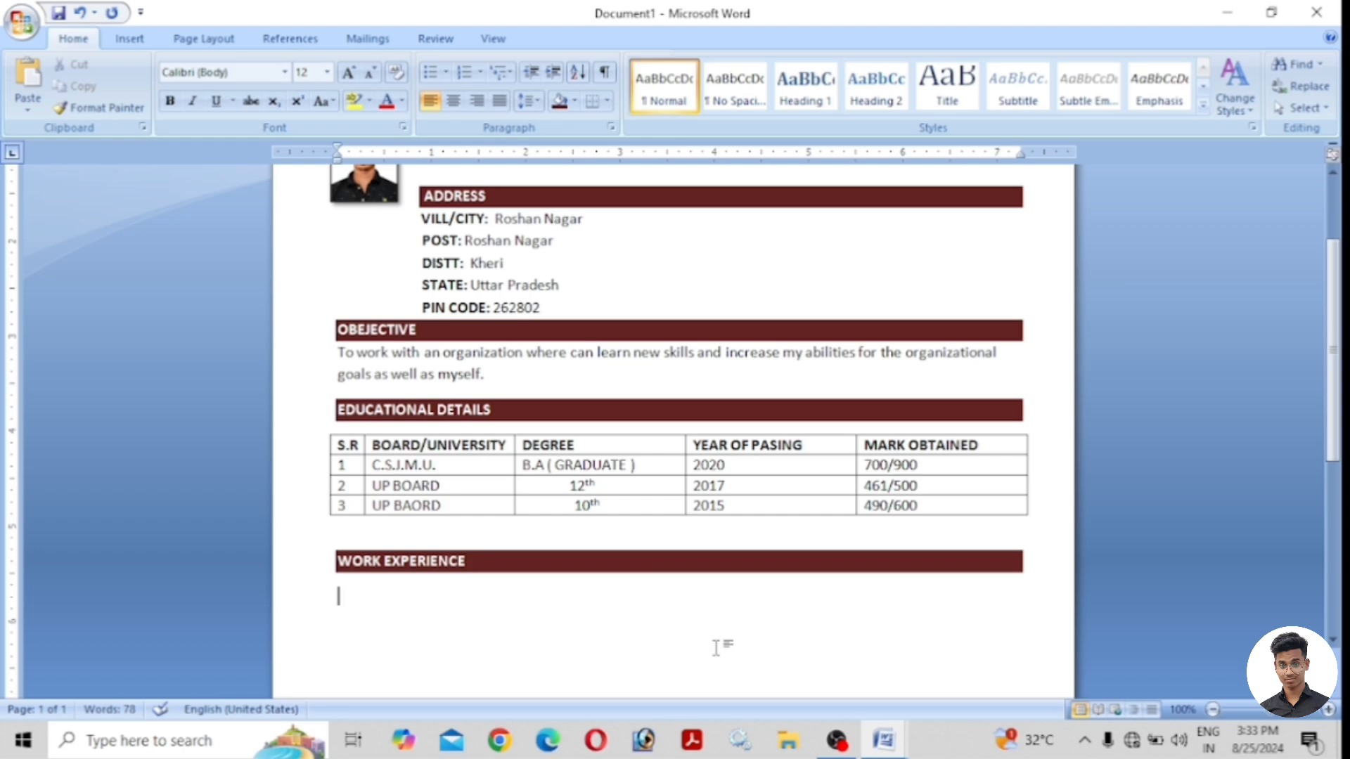
pyautogui.write('FR')
pyautogui.press('BackSpace')
pyautogui.press('BackSpace')
pyautogui.press('BackSpace')
# Apply an arrow bullet and enter '2 Years Experience of Hero Motor Company'.
pyautogui.click(447, 73)
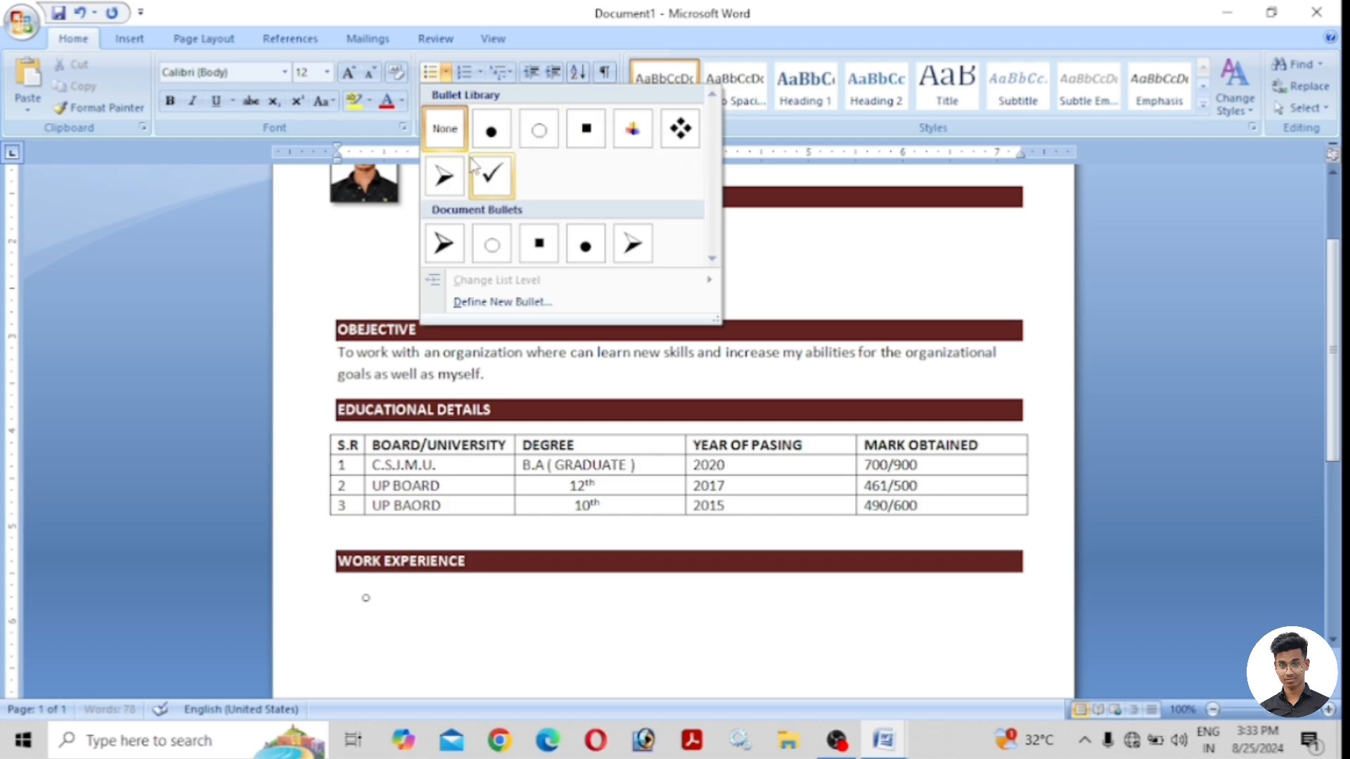
pyautogui.click(444, 178)
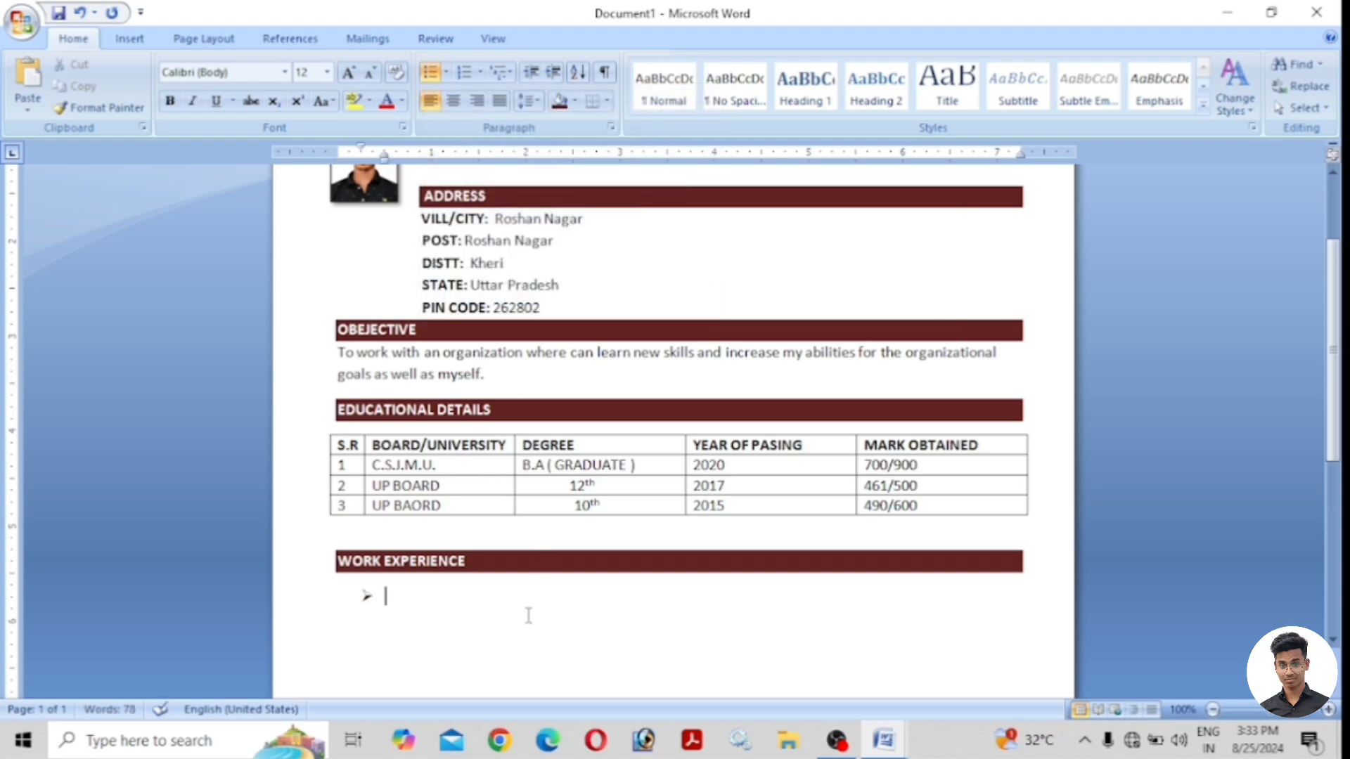
pyautogui.write('FRESHER')
pyautogui.press('BackSpace')
pyautogui.press('BackSpace')
pyautogui.press('BackSpace')
pyautogui.press('BackSpace')
pyautogui.press('BackSpace')
pyautogui.write('2 Years Expe')
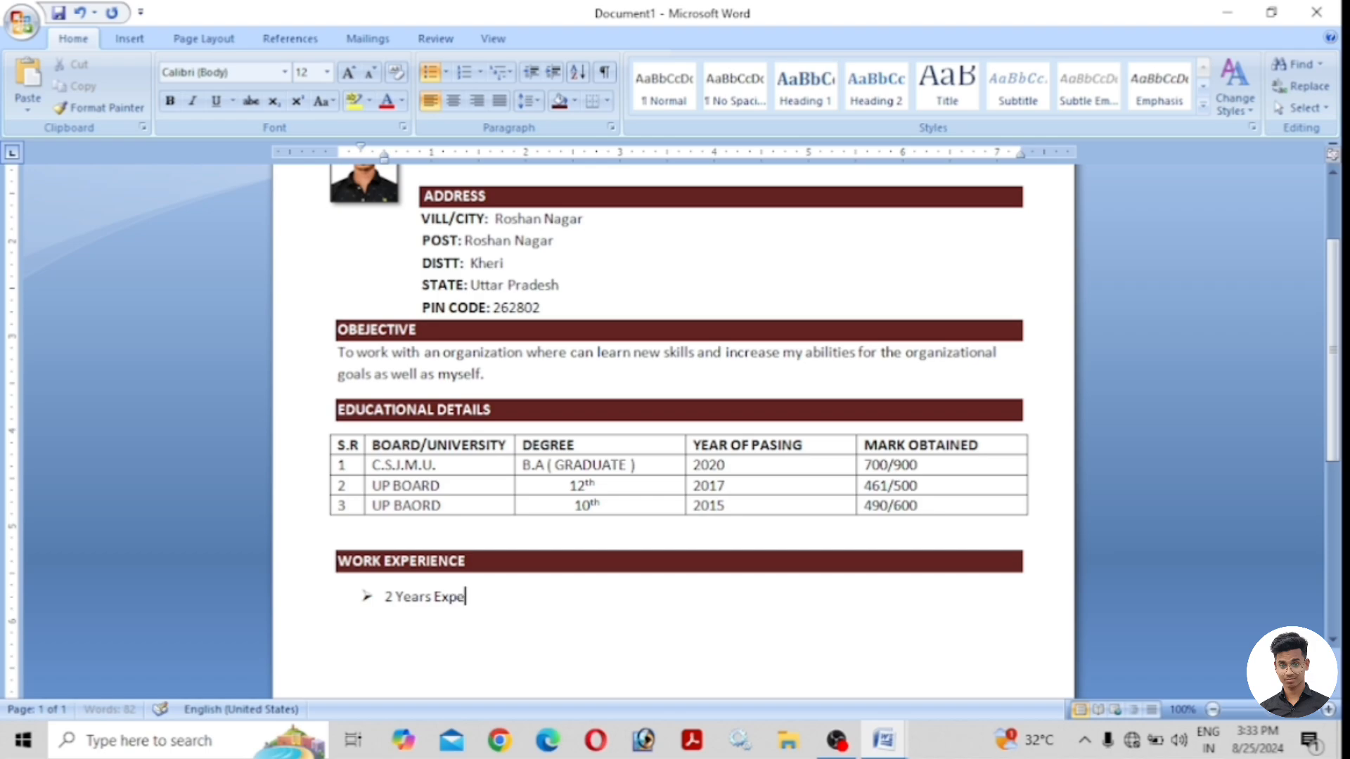
pyautogui.write('rience of Her')
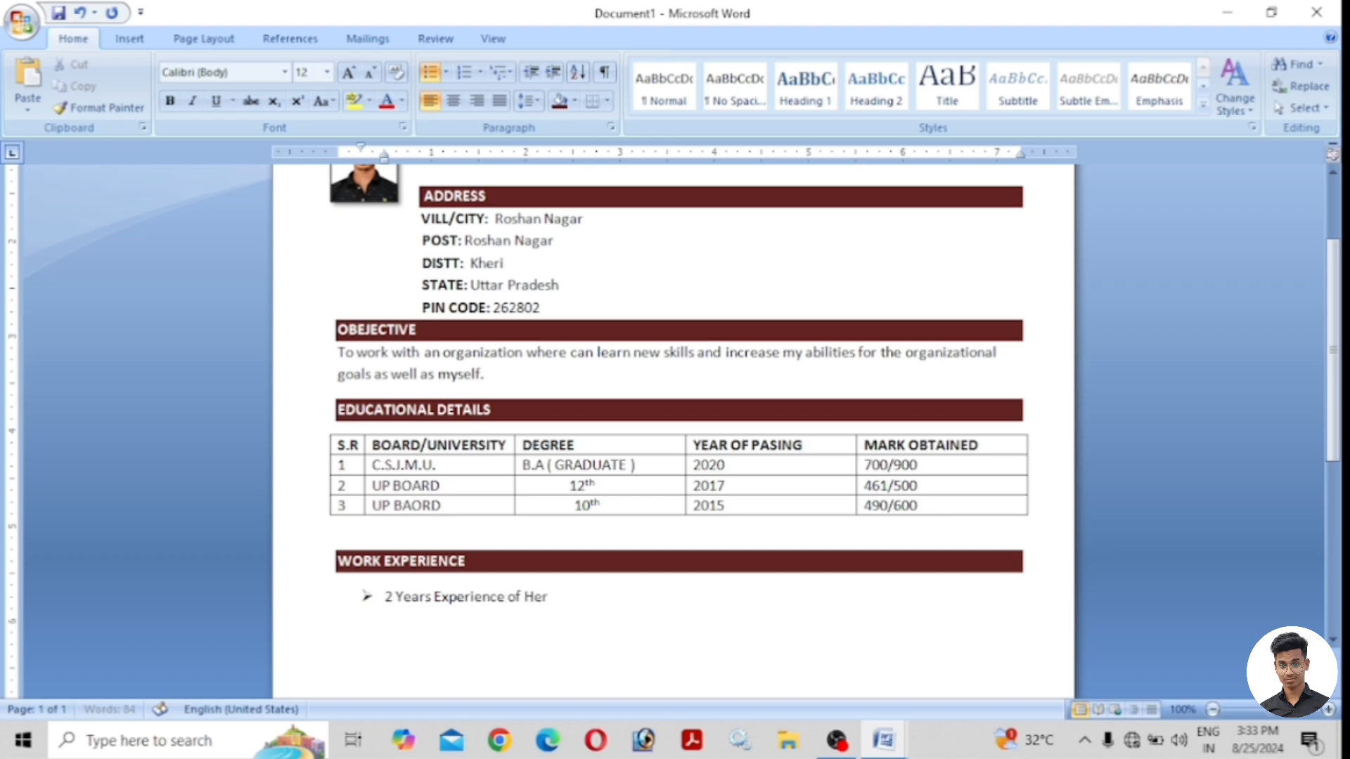
pyautogui.write('o Motor Compani')
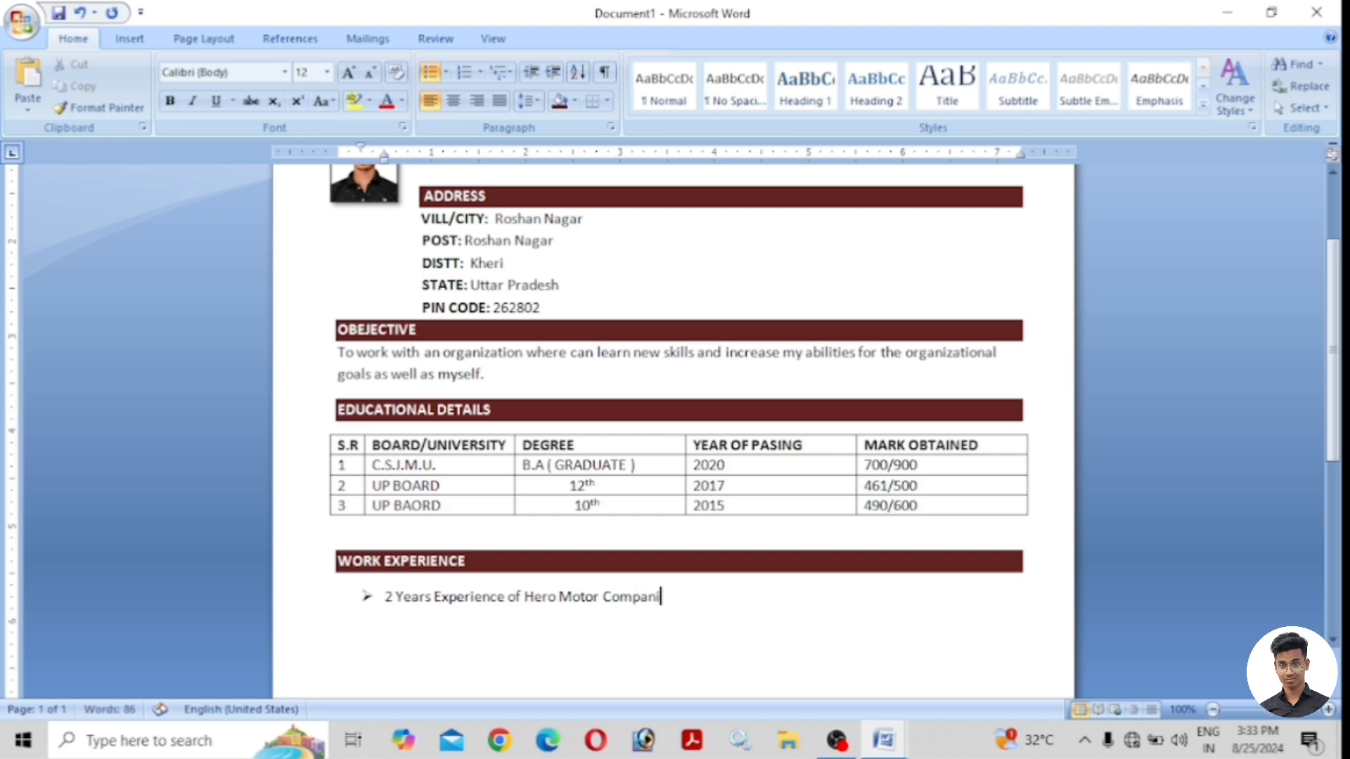
pyautogui.press('BackSpace')
pyautogui.write('y')
# Add bullets '1 Years Experience of Online Work form filling' and '2 Years Experience of Blogging.'.
pyautogui.press('Return')
pyautogui.write('1 Years Experien')
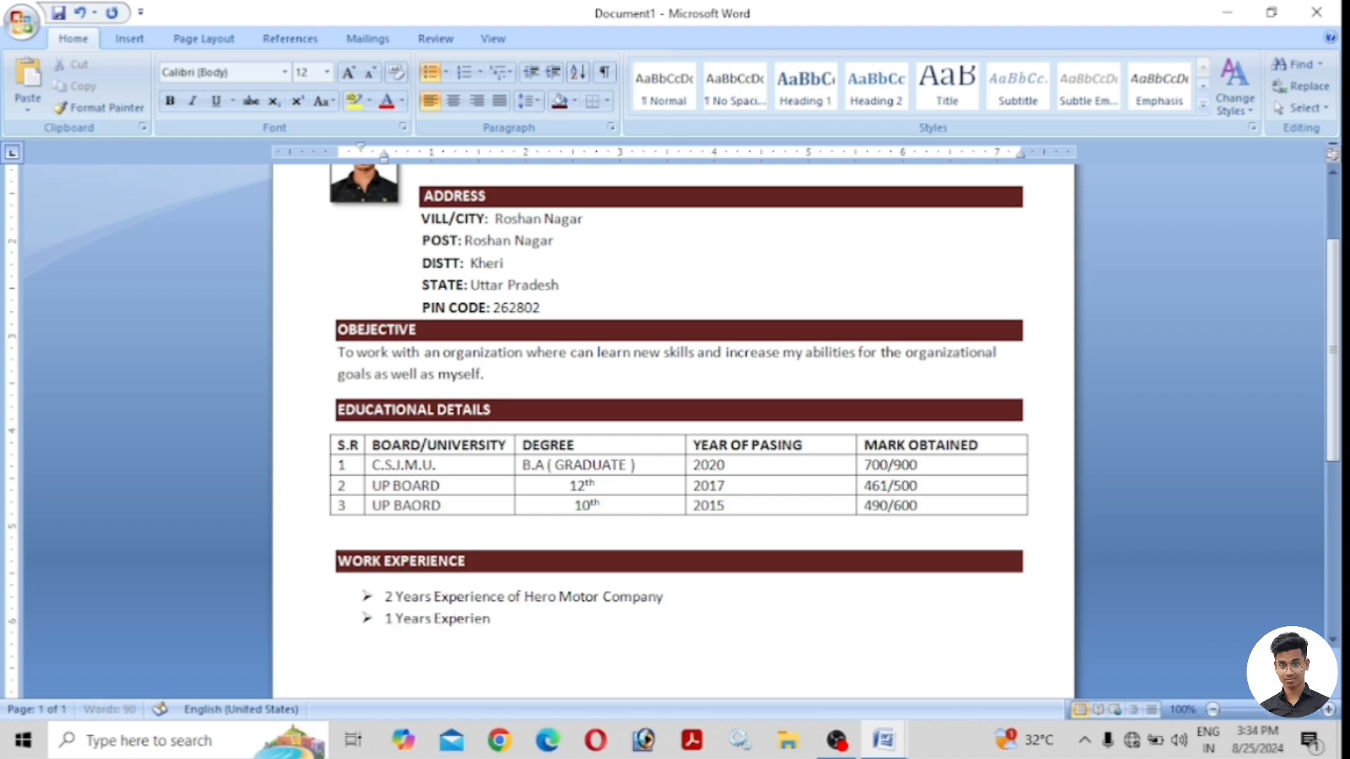
pyautogui.write('ce o')
pyautogui.press('BackSpace')
pyautogui.write('of Online ')
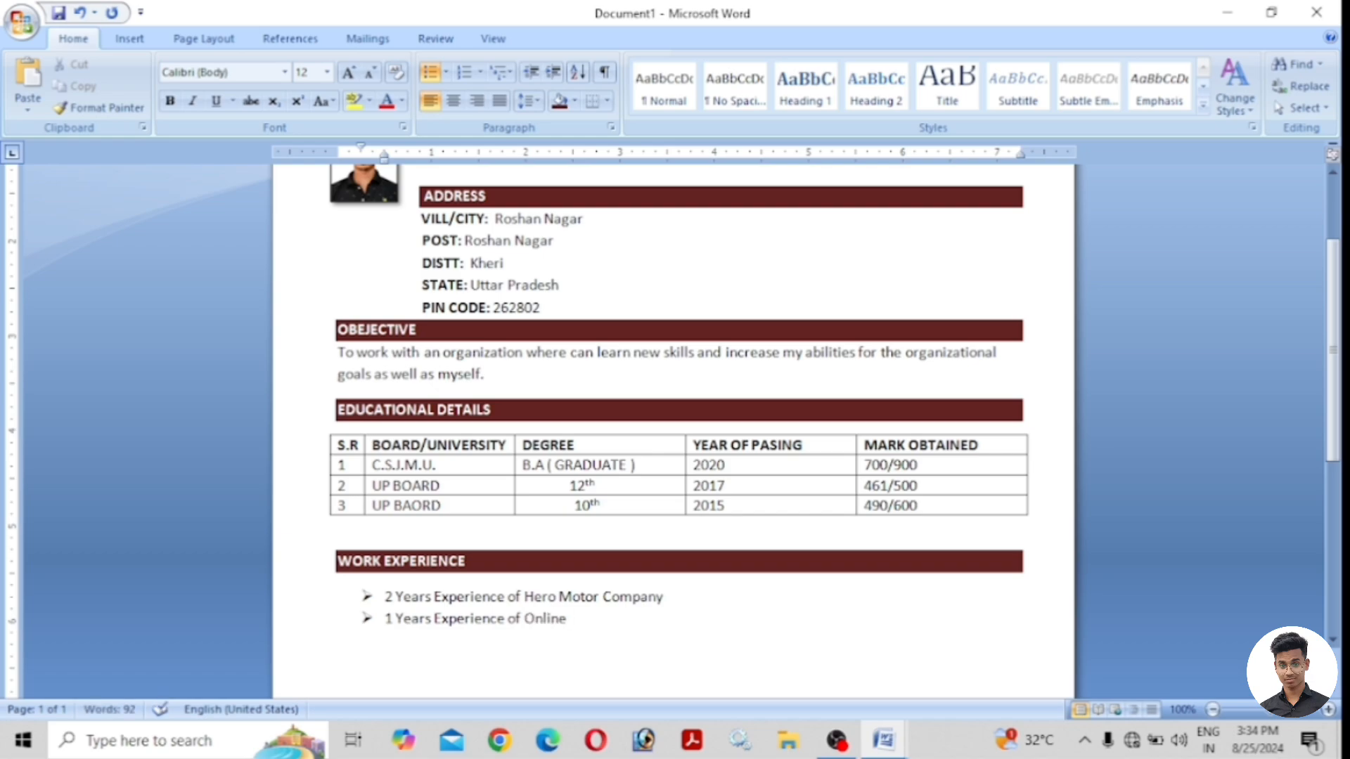
pyautogui.write('Work form f')
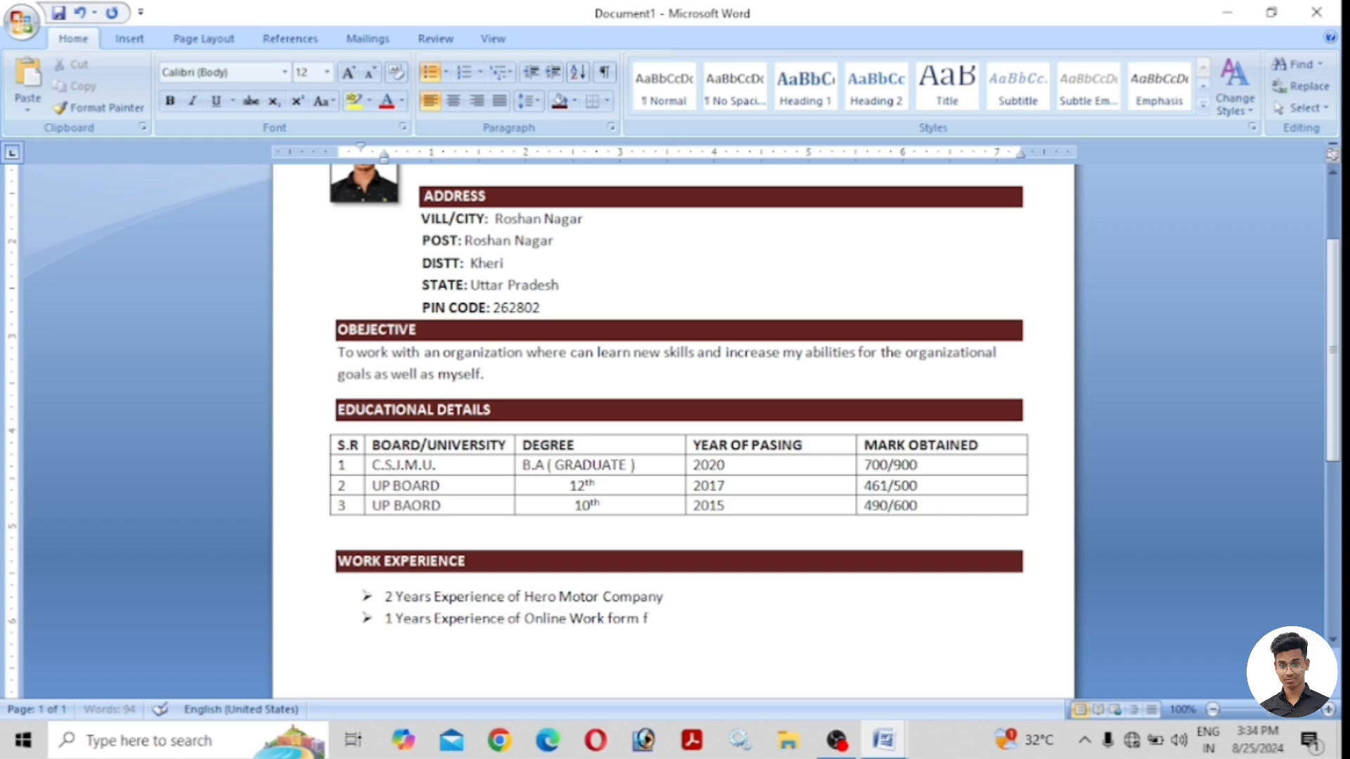
pyautogui.write('illing')
pyautogui.press('Return')
pyautogui.write('2 Years Experience of Blogging.')
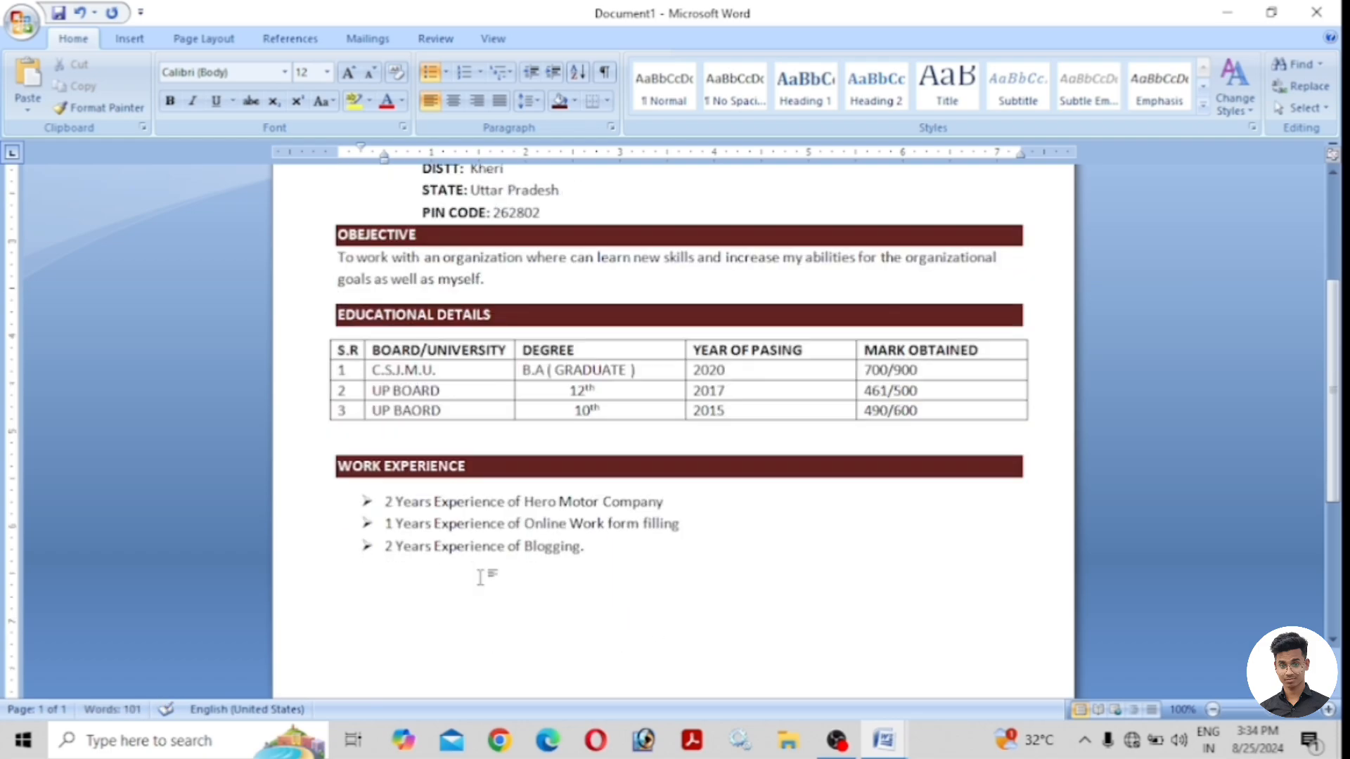
pyautogui.scroll(3, 615, 572)
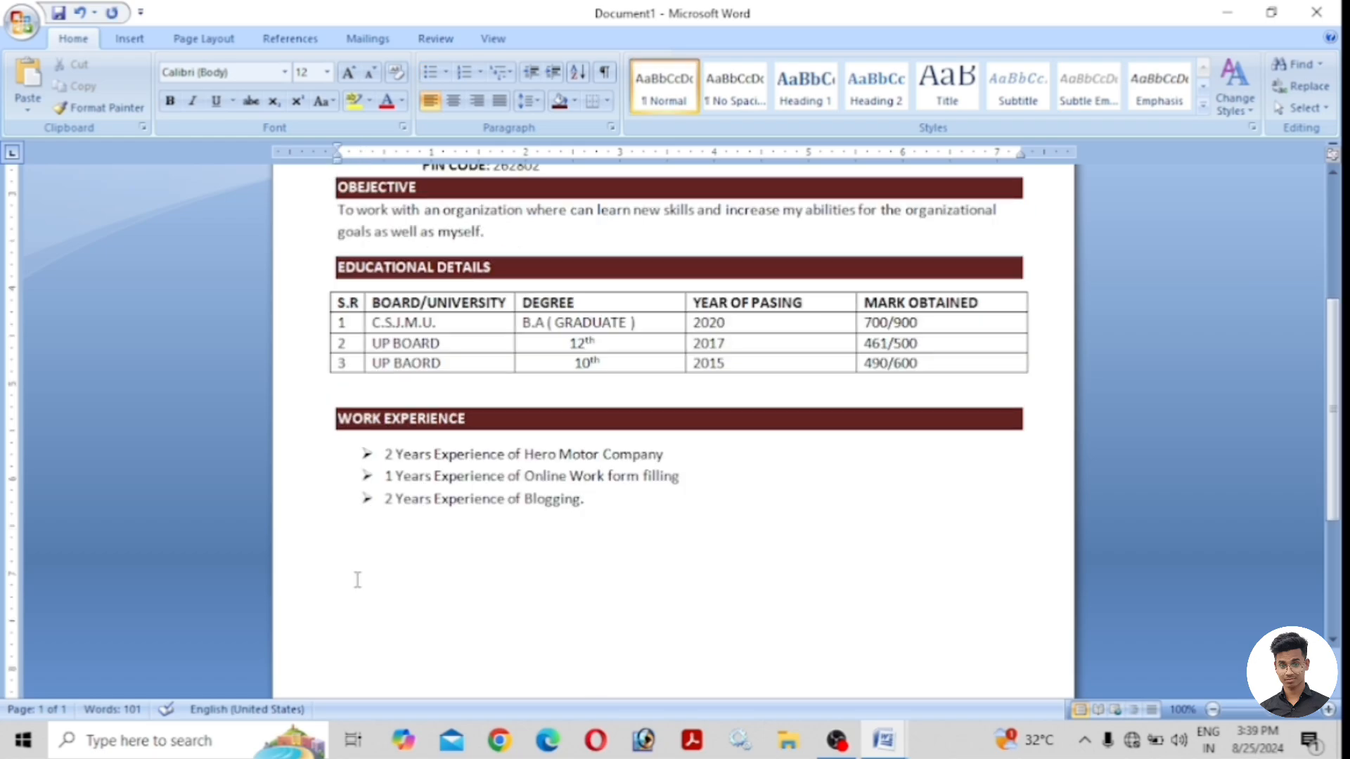
# Type ADDITIONAL COURSES and make it bold with dark red paragraph shading.
pyautogui.write('ADDITIONAL')
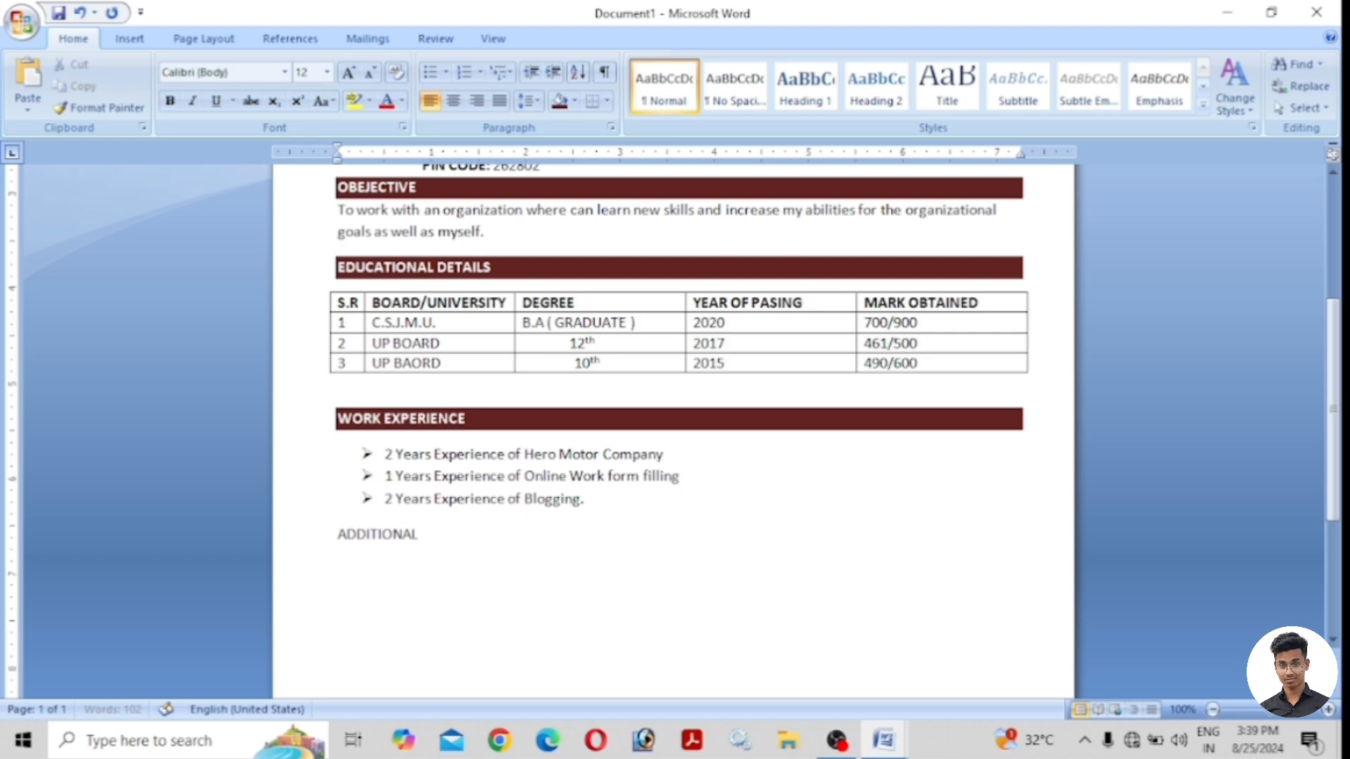
pyautogui.write(' COURSES')
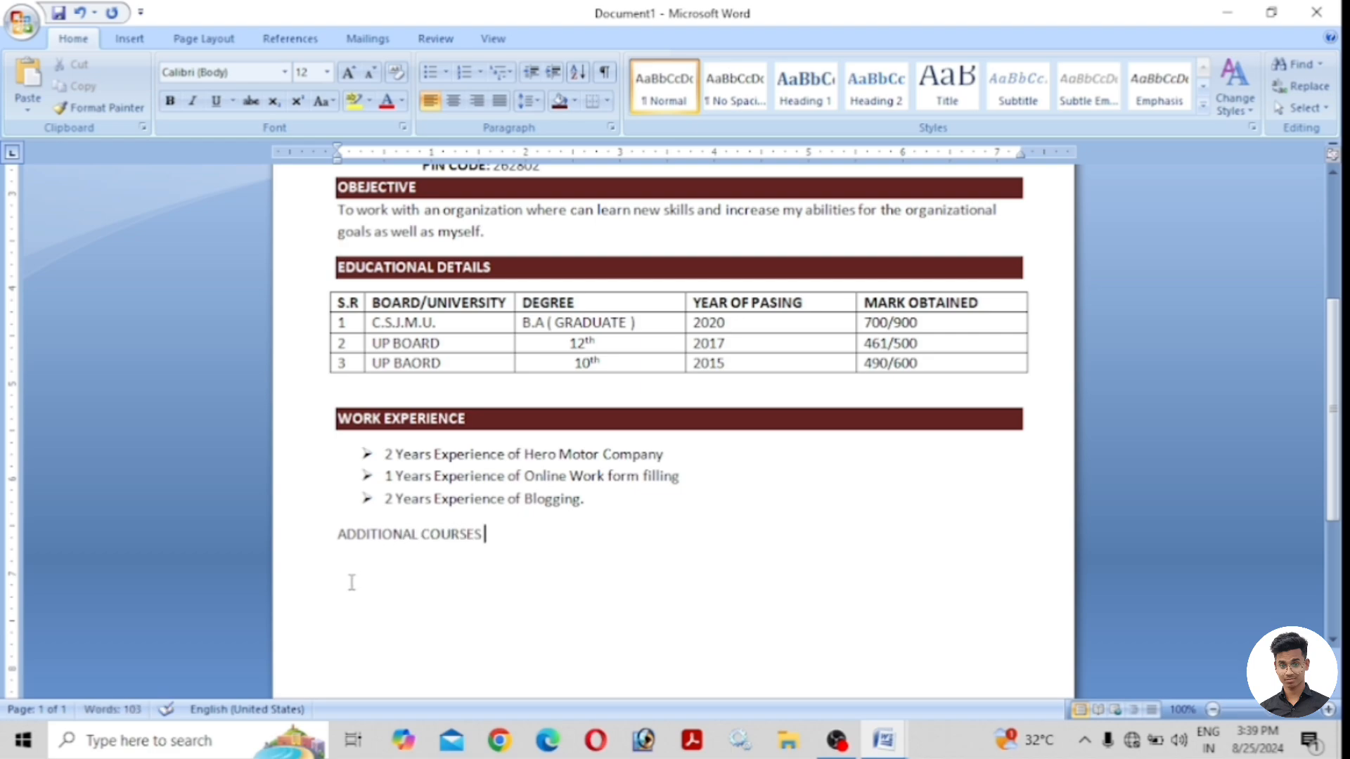
pyautogui.tripleClick(467, 532)
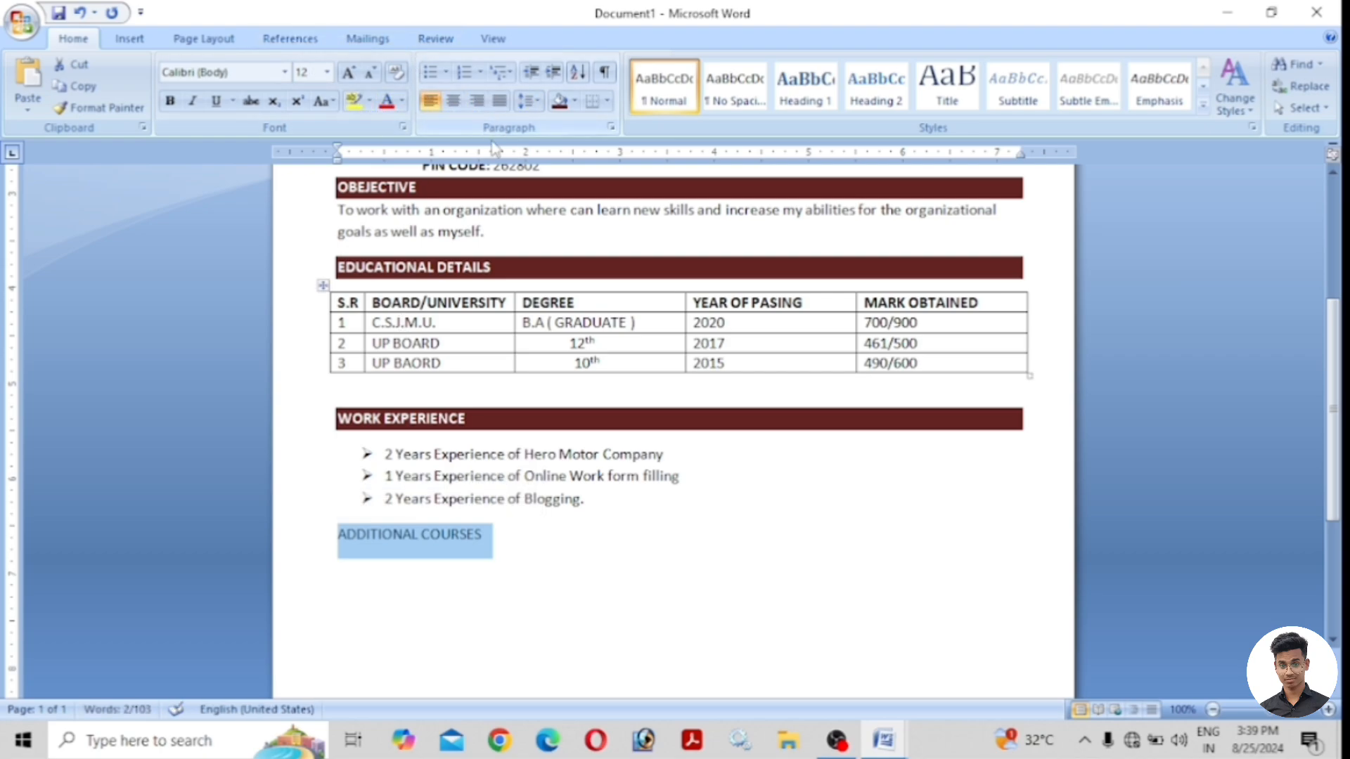
pyautogui.click(169, 100)
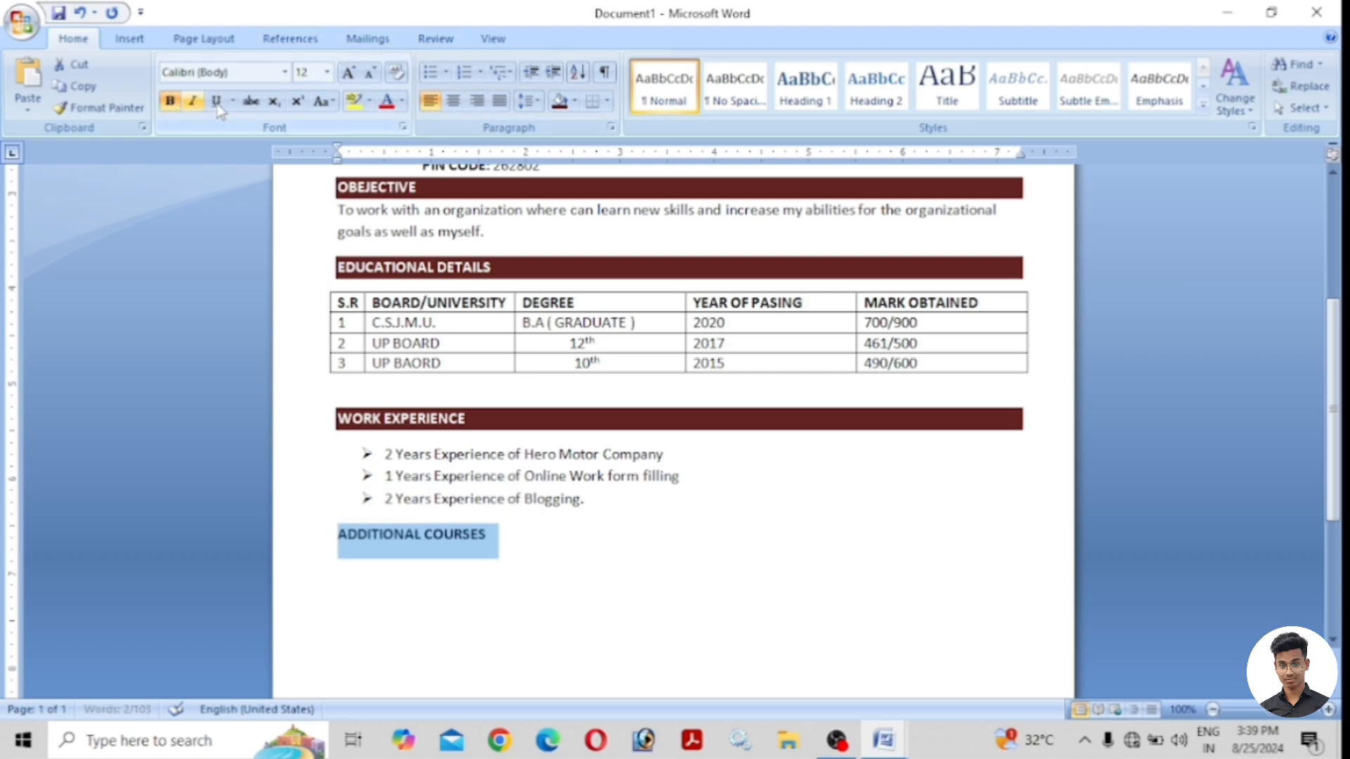
pyautogui.click(575, 100)
pyautogui.click(641, 210)
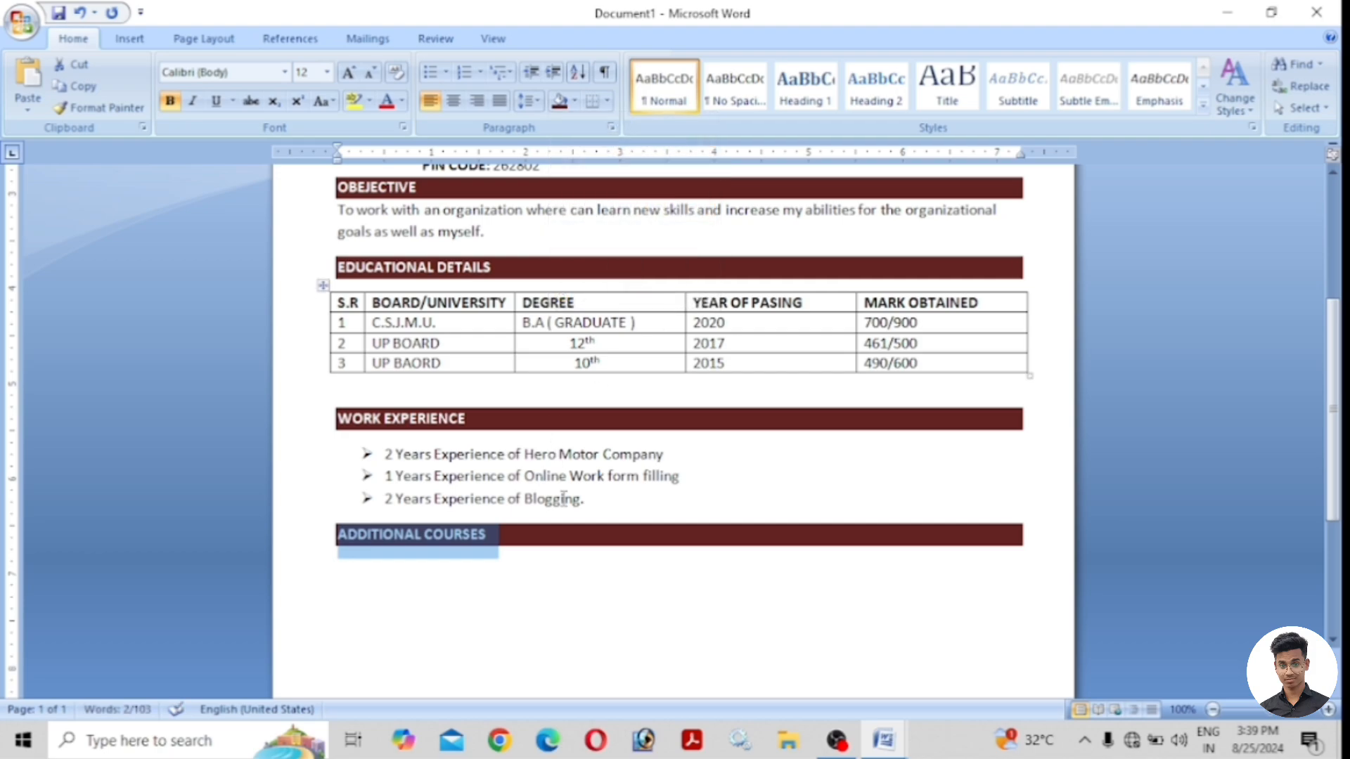
pyautogui.click(493, 555)
pyautogui.click(366, 570)
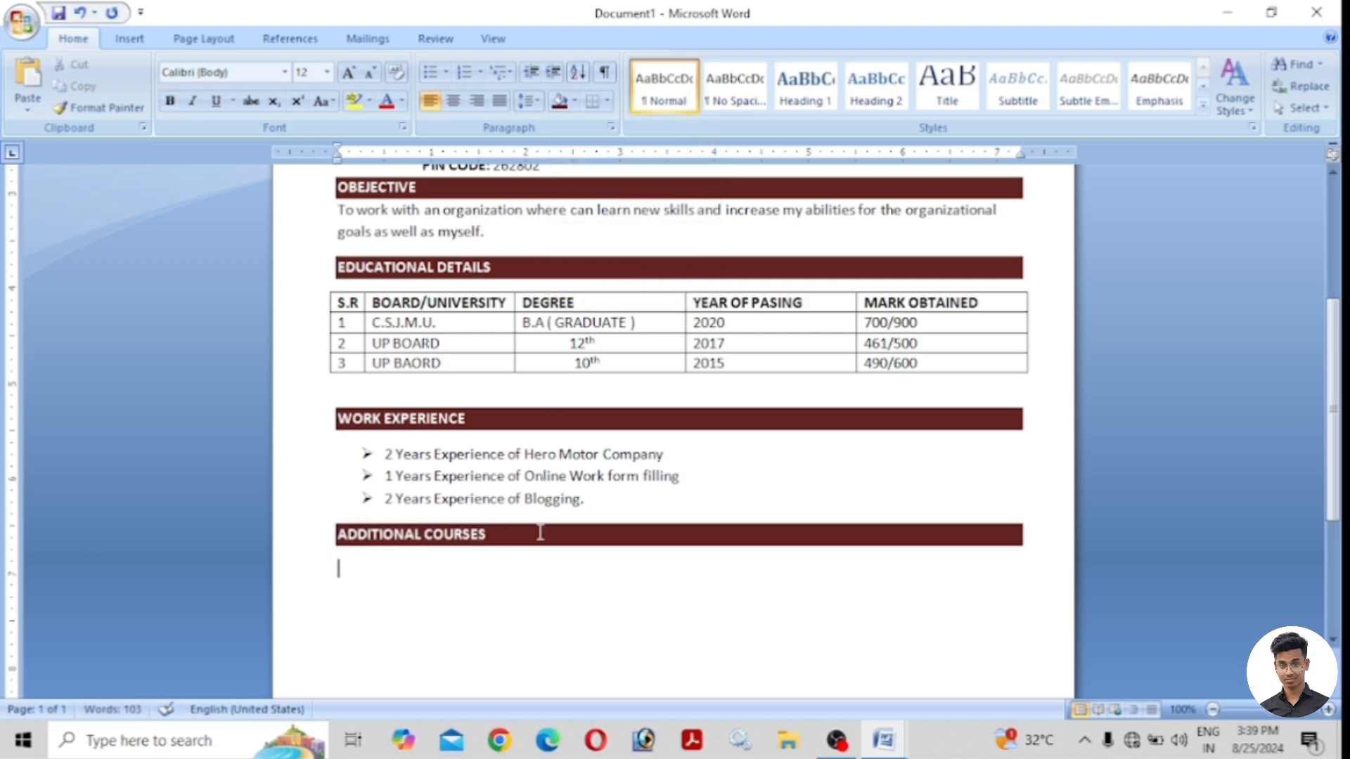
pyautogui.click(447, 71)
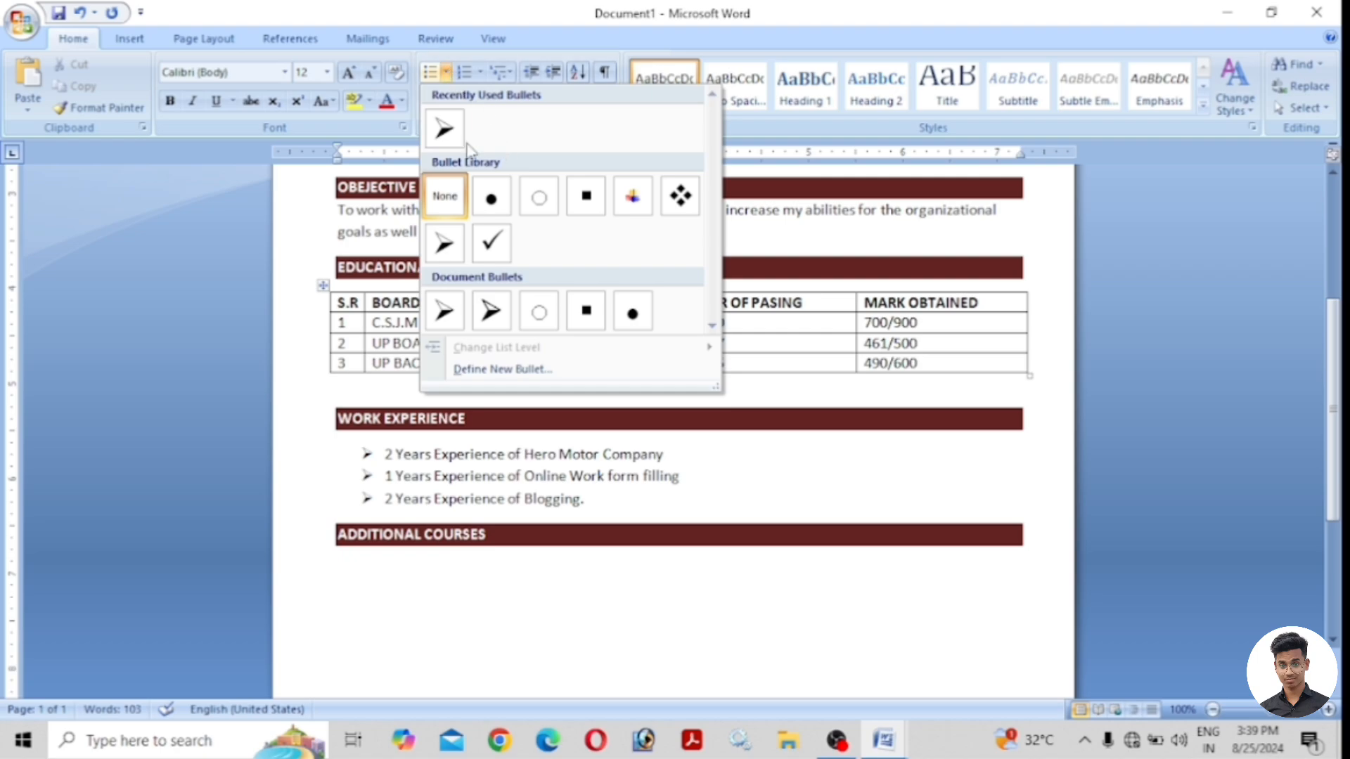
# Add arrow bullets 'IIBF ( Indian Institute Banking Selection )' and 'TEC ( Tele- Center Entrepreneur Course )'.
pyautogui.click(444, 128)
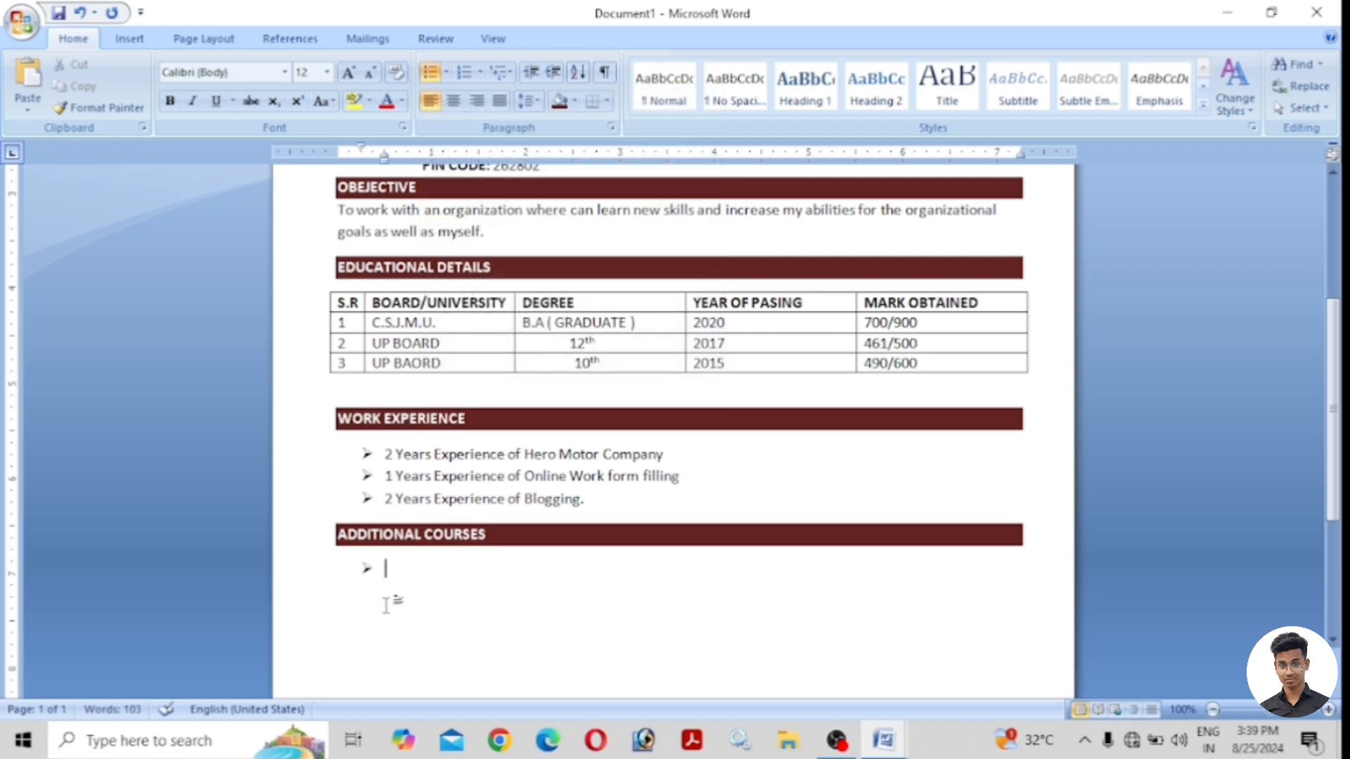
pyautogui.write('IIBF ( Indian')
pyautogui.write('Ins')
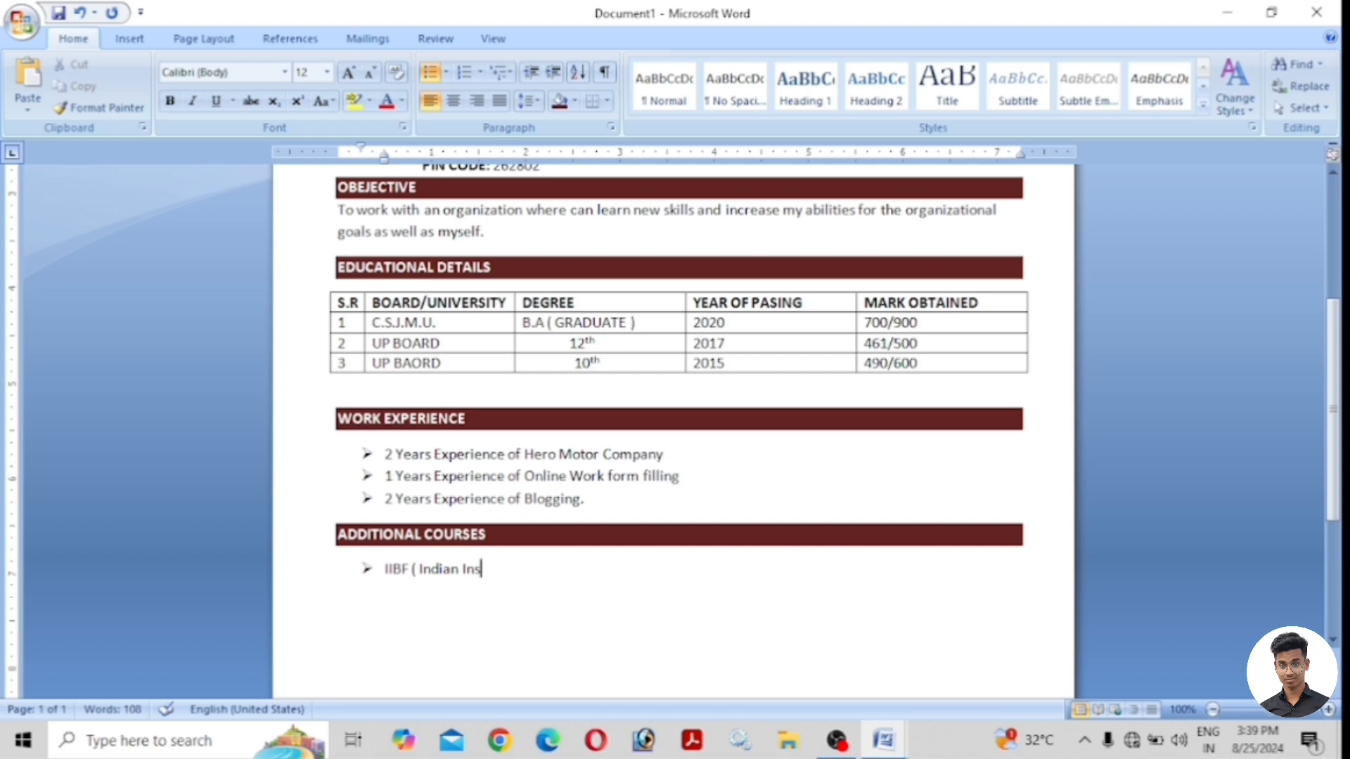
pyautogui.write('titute  Banking Selection )')
pyautogui.press('Return')
pyautogui.write('TEC ( Tele- Center Entrepre')
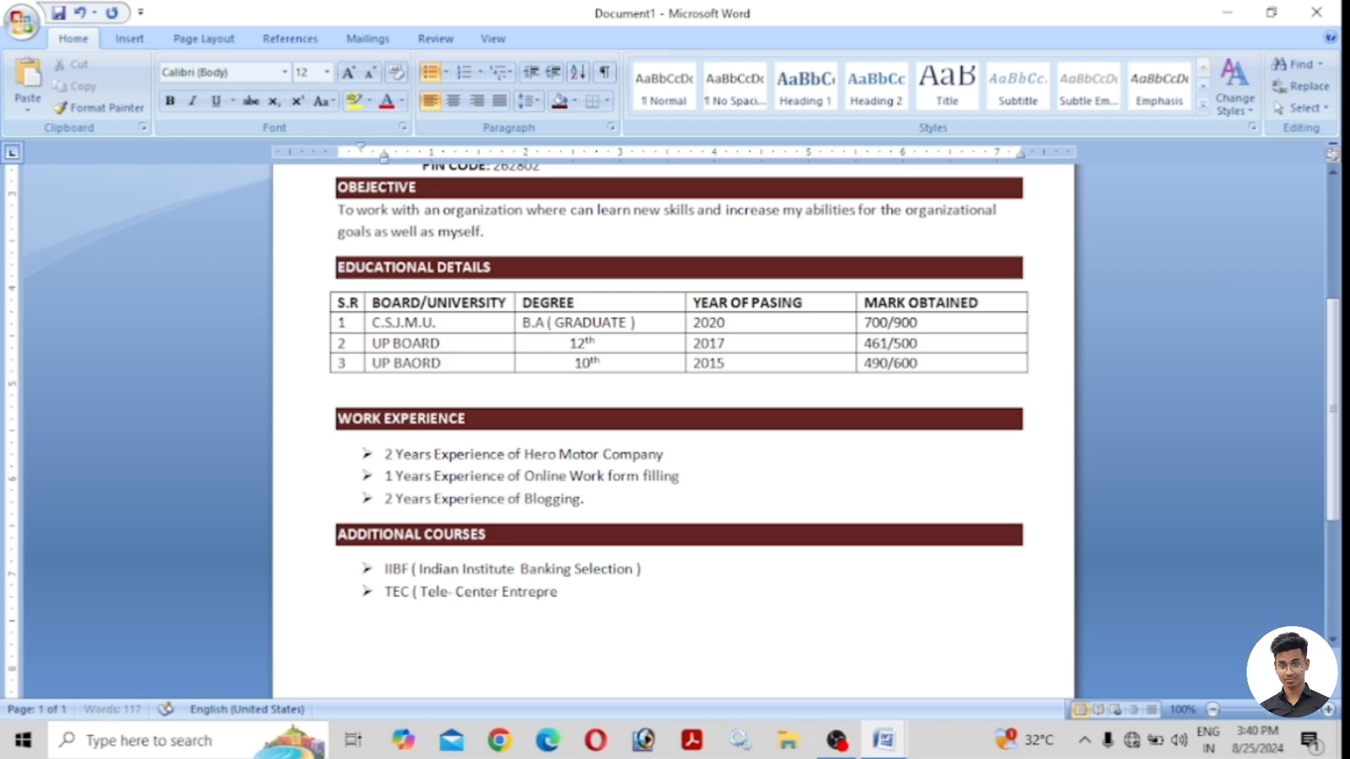
pyautogui.rightClick(587, 598)
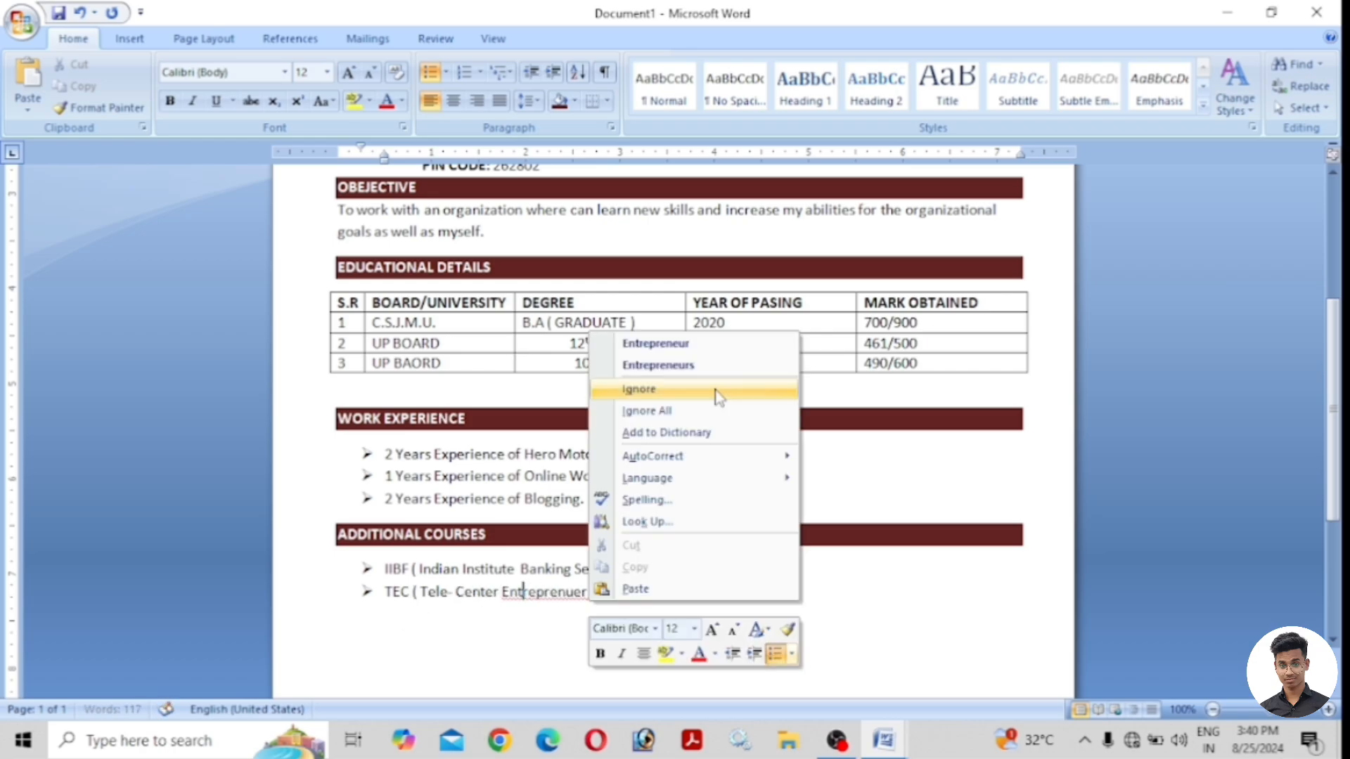
pyautogui.click(654, 337)
pyautogui.write('Course )')
# Add bullets 'ECMP ( Enrollment Client Multi Platform )' and 'Google Digital Marketing Course'.
pyautogui.press('Return')
pyautogui.write('ECMP ( Enrollment Client Multi Platform ) ')
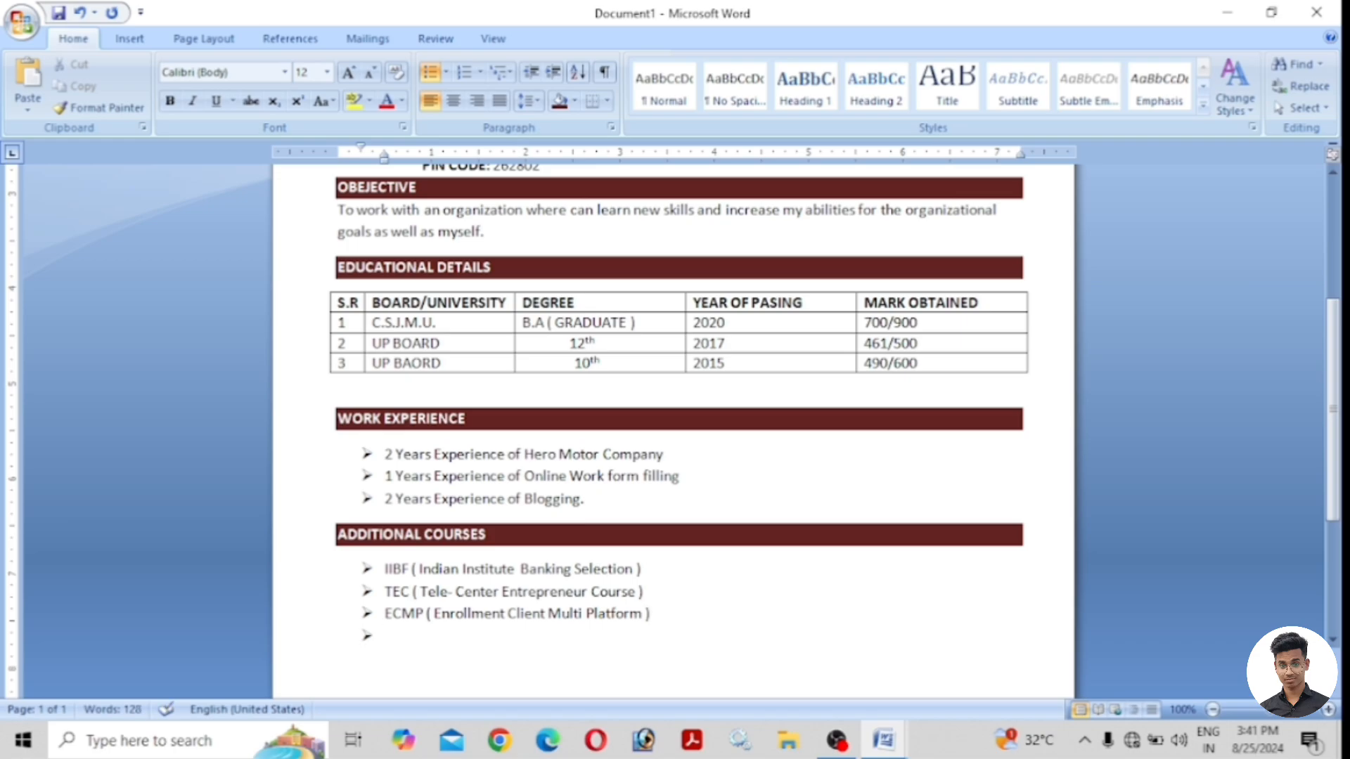
pyautogui.write('Google Digital Marketing Course')
pyautogui.scroll(-3, 675, 422)
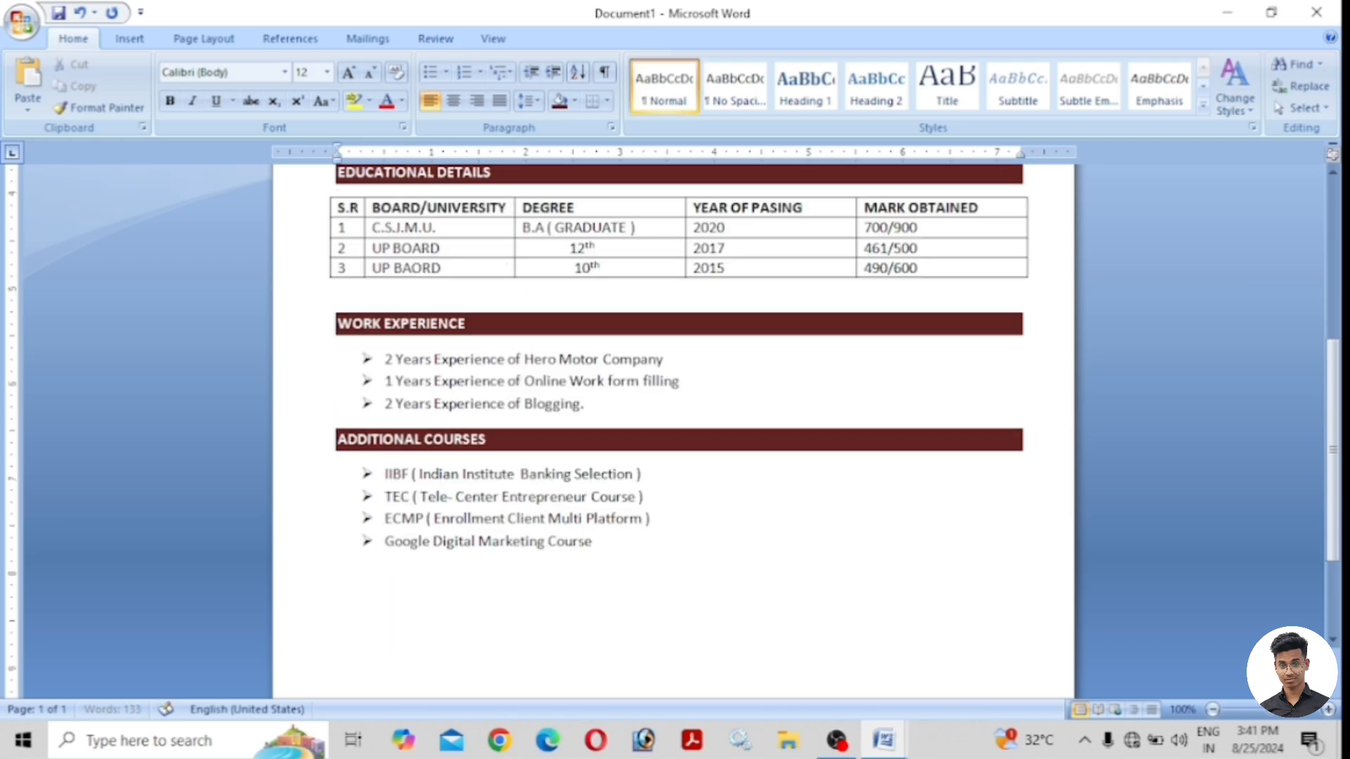
pyautogui.scroll(-4, 589, 563)
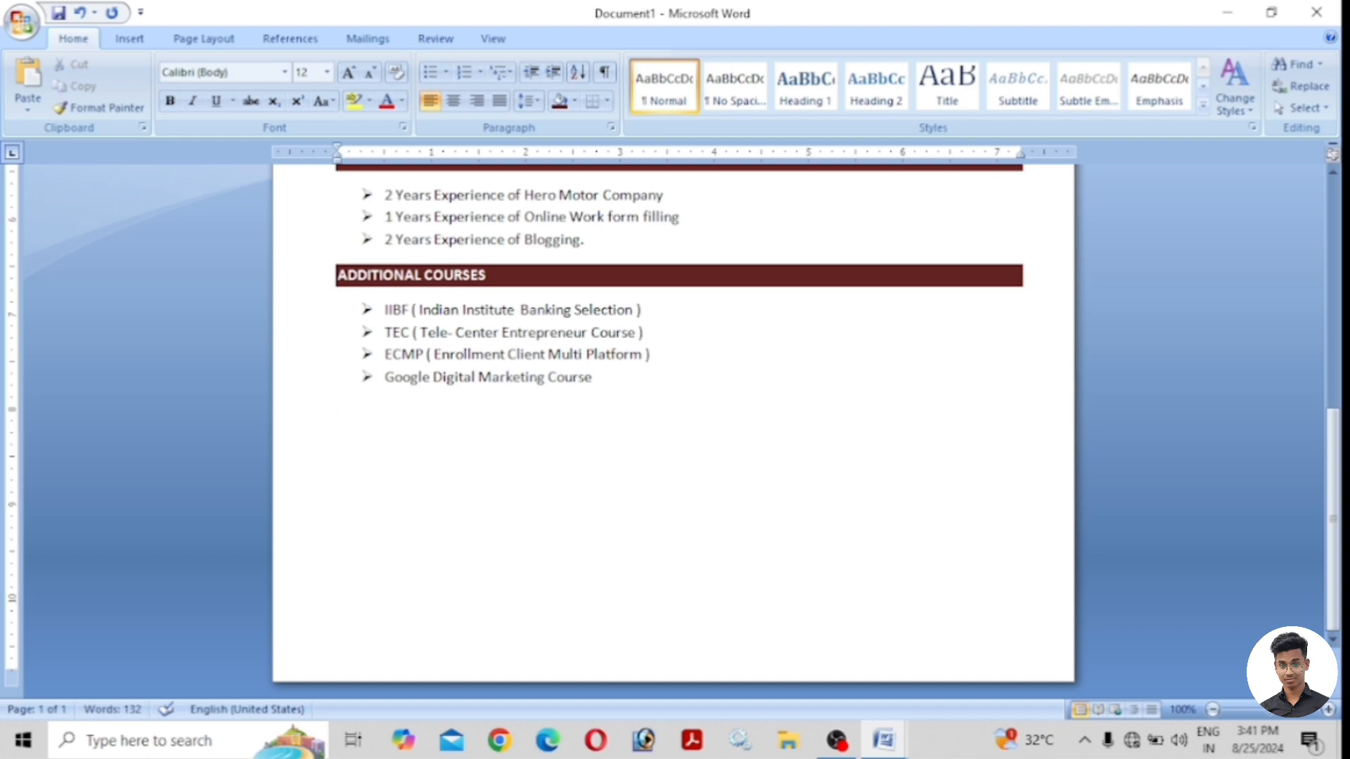
# Type the PERSONAL DETAILS heading and give it a dark red shaded bar.
pyautogui.write('PERSONAL')
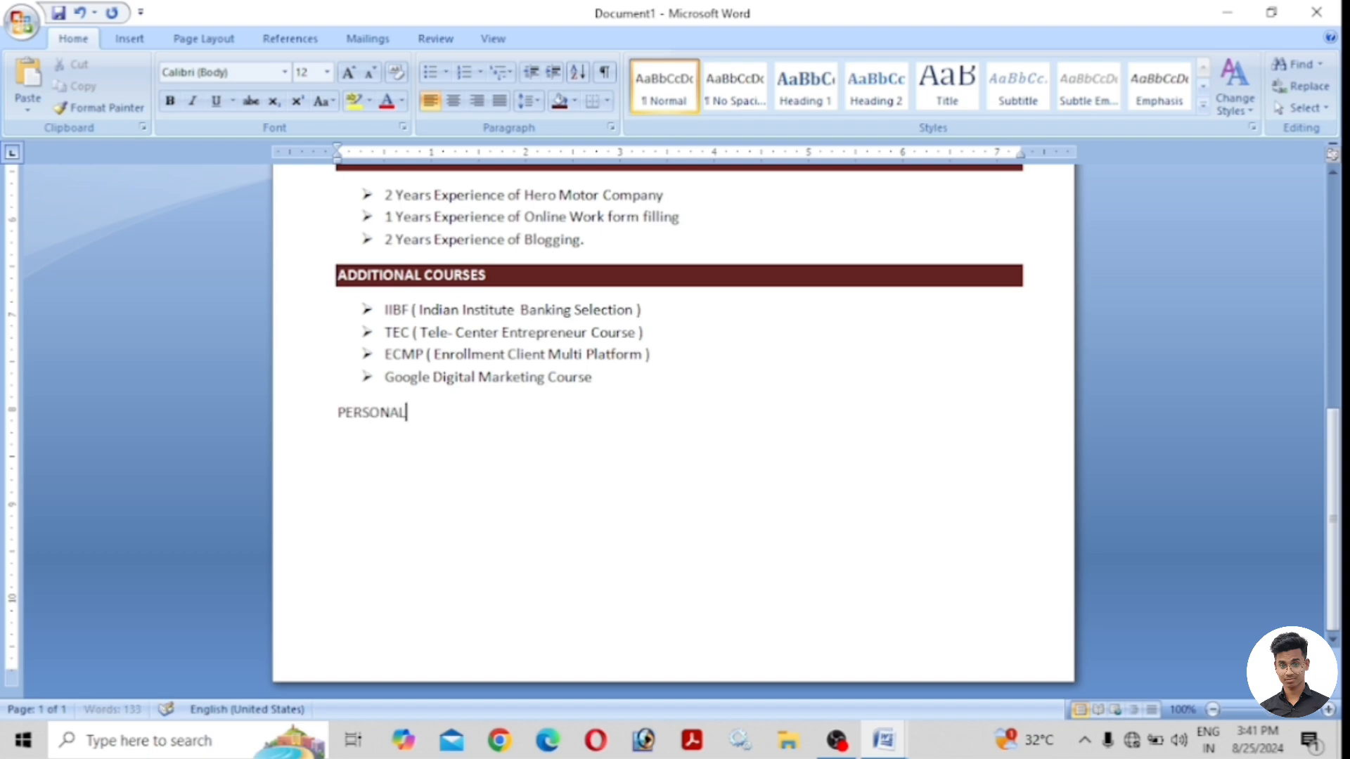
pyautogui.write(' DETAILS')
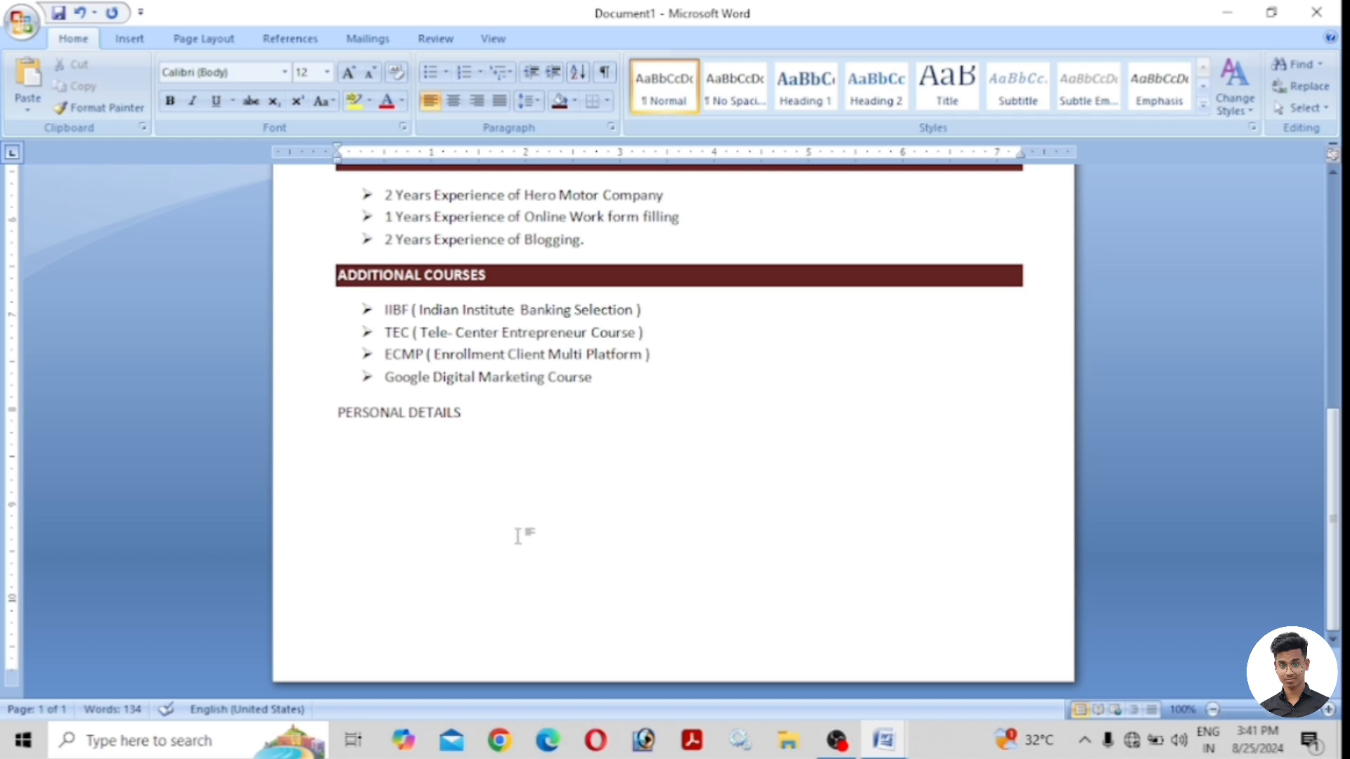
pyautogui.moveTo(471, 415); pyautogui.dragTo(338, 416)
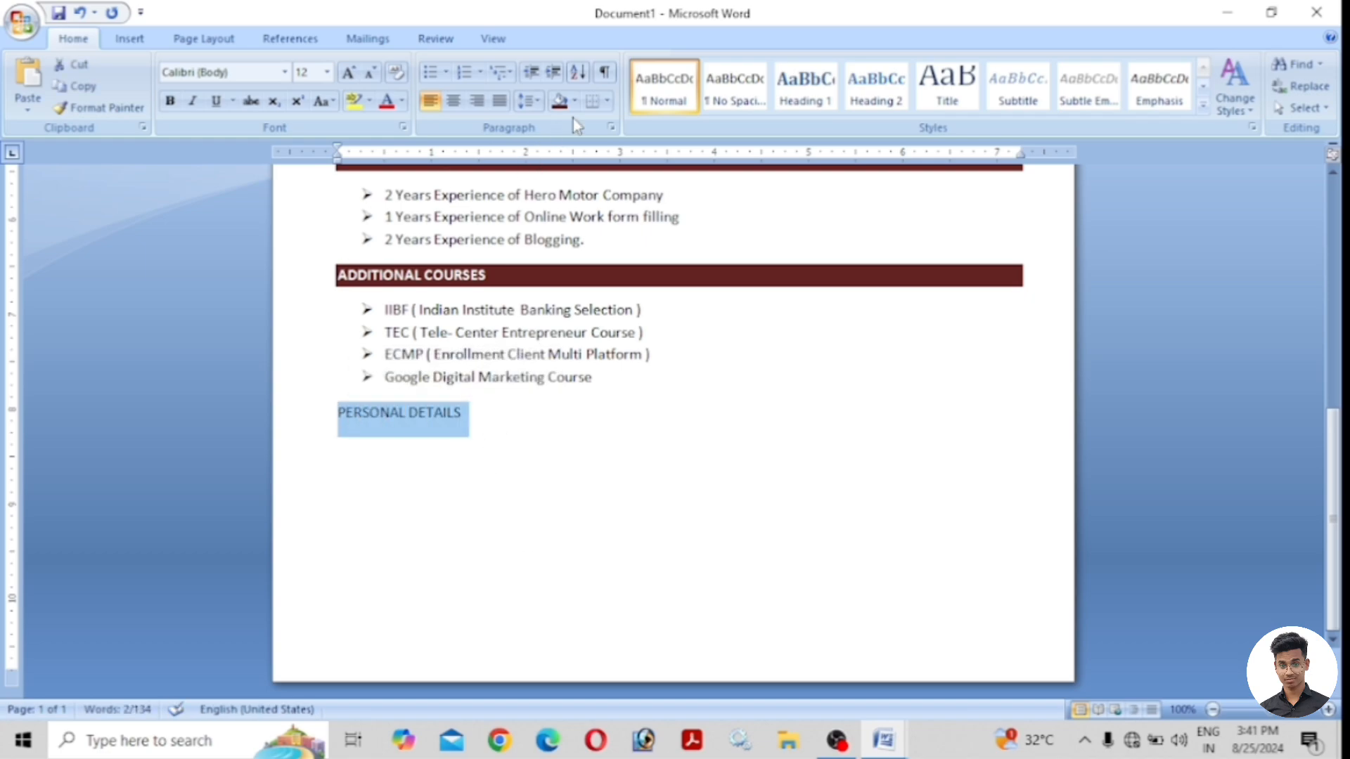
pyautogui.click(575, 100)
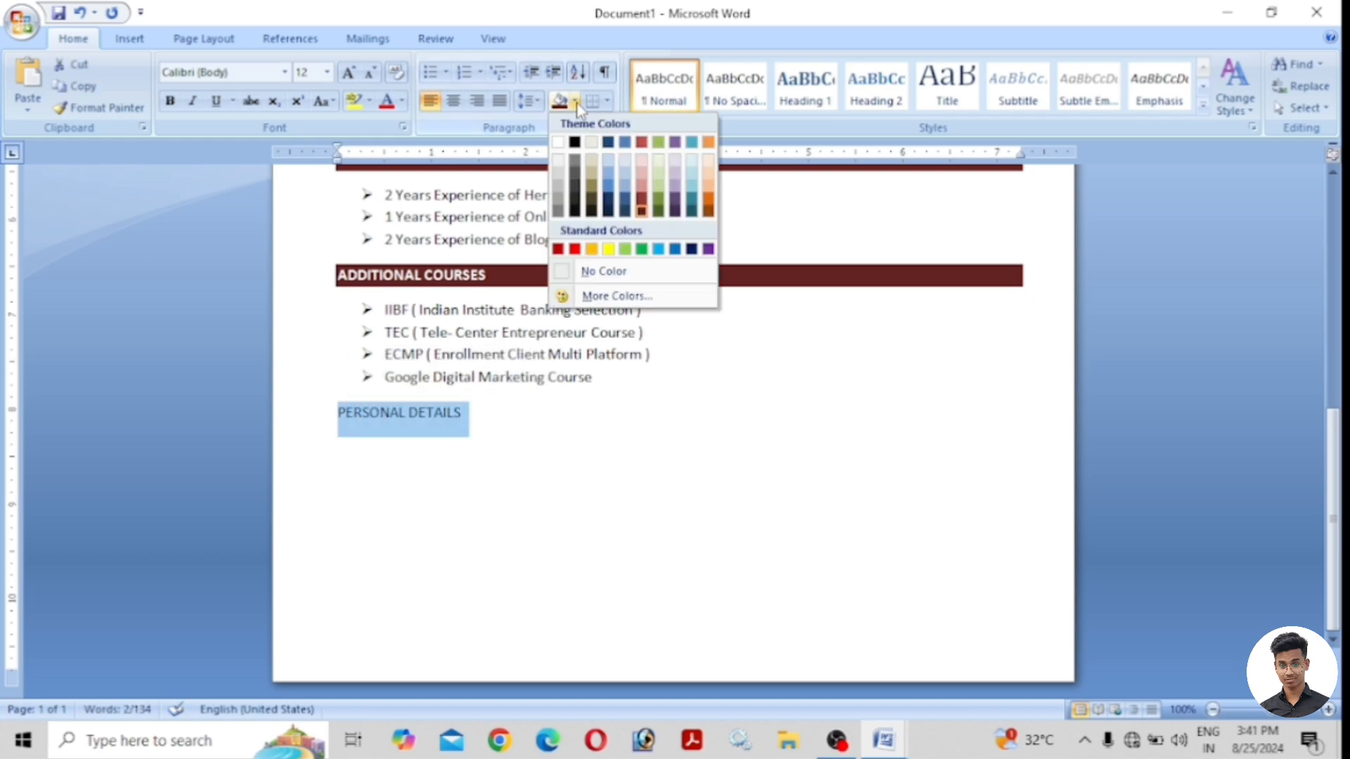
pyautogui.click(642, 211)
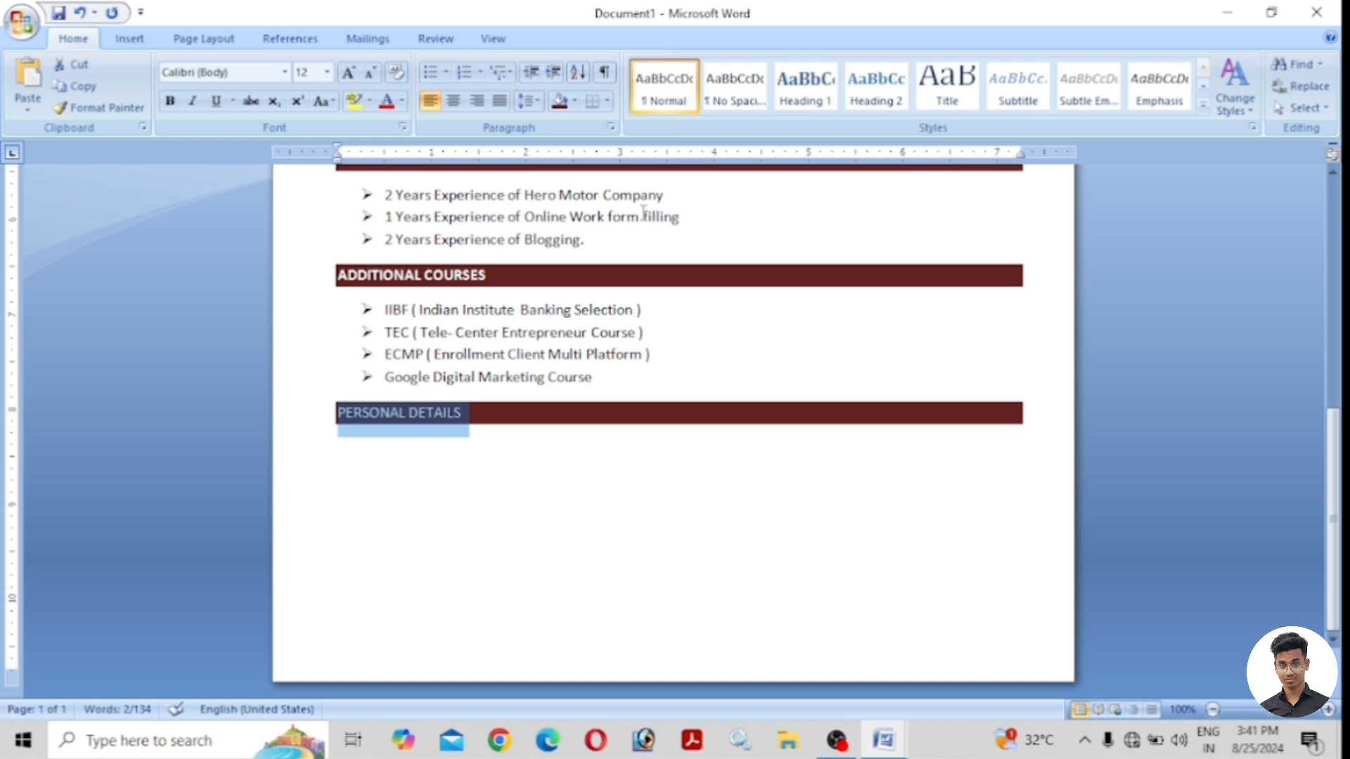
pyautogui.click(469, 414)
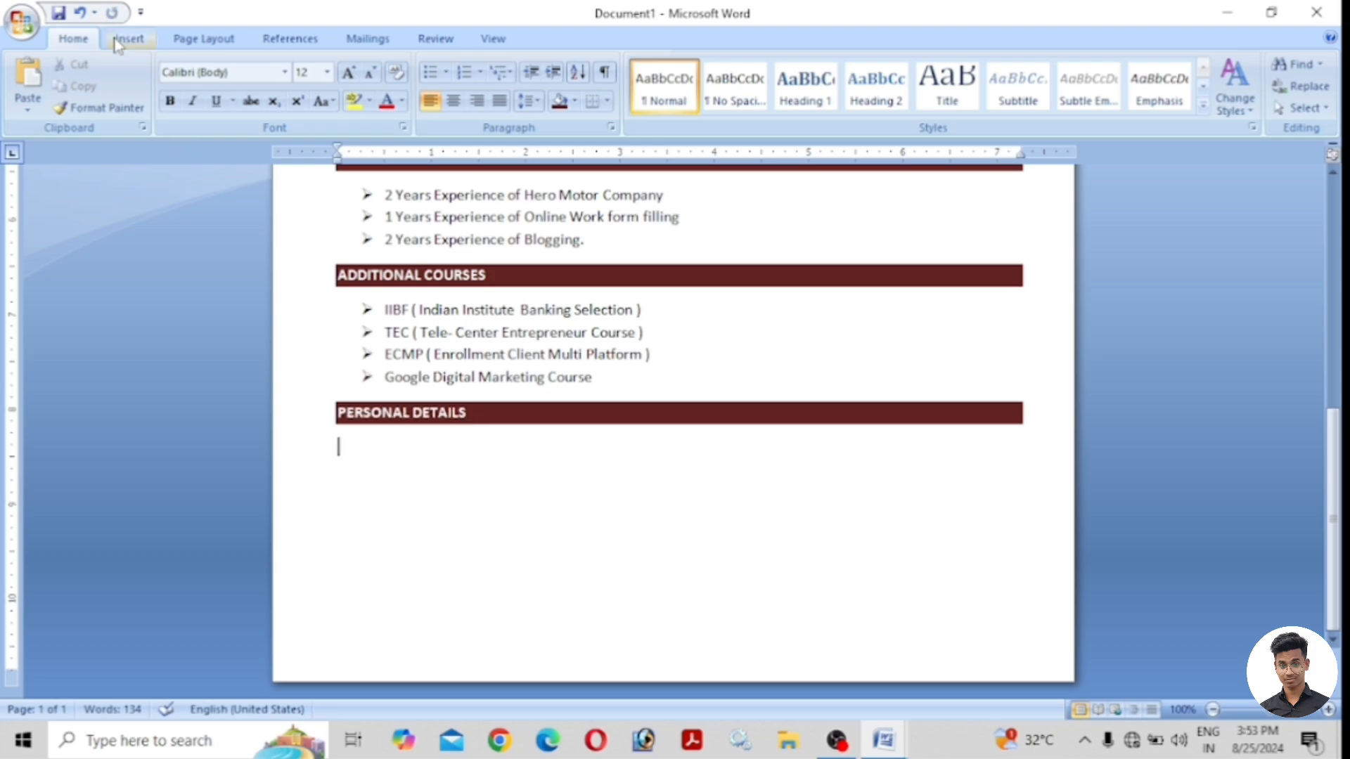
# Insert a 2x7 table with labels Father's Name, Date of Birth, Gender, Marital Status.
pyautogui.click(130, 39)
pyautogui.click(156, 83)
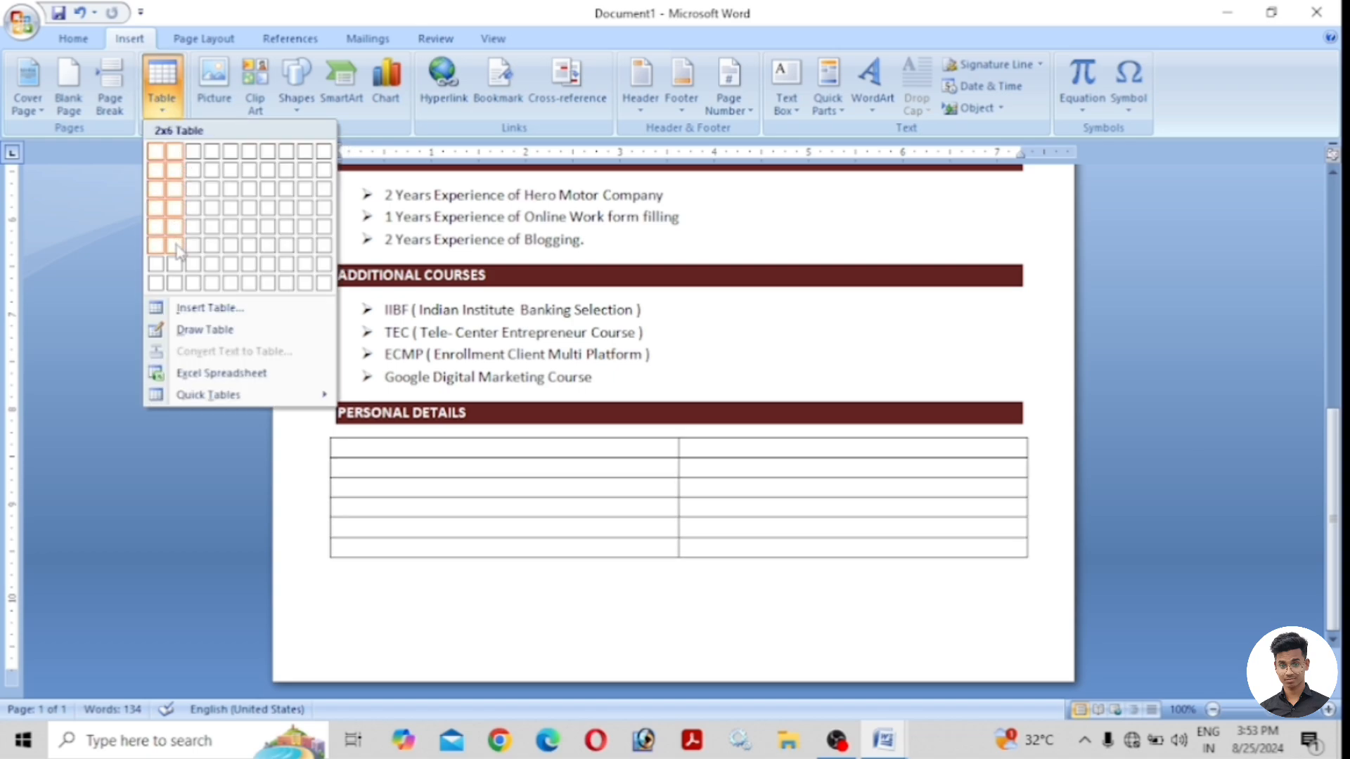
pyautogui.click(176, 264)
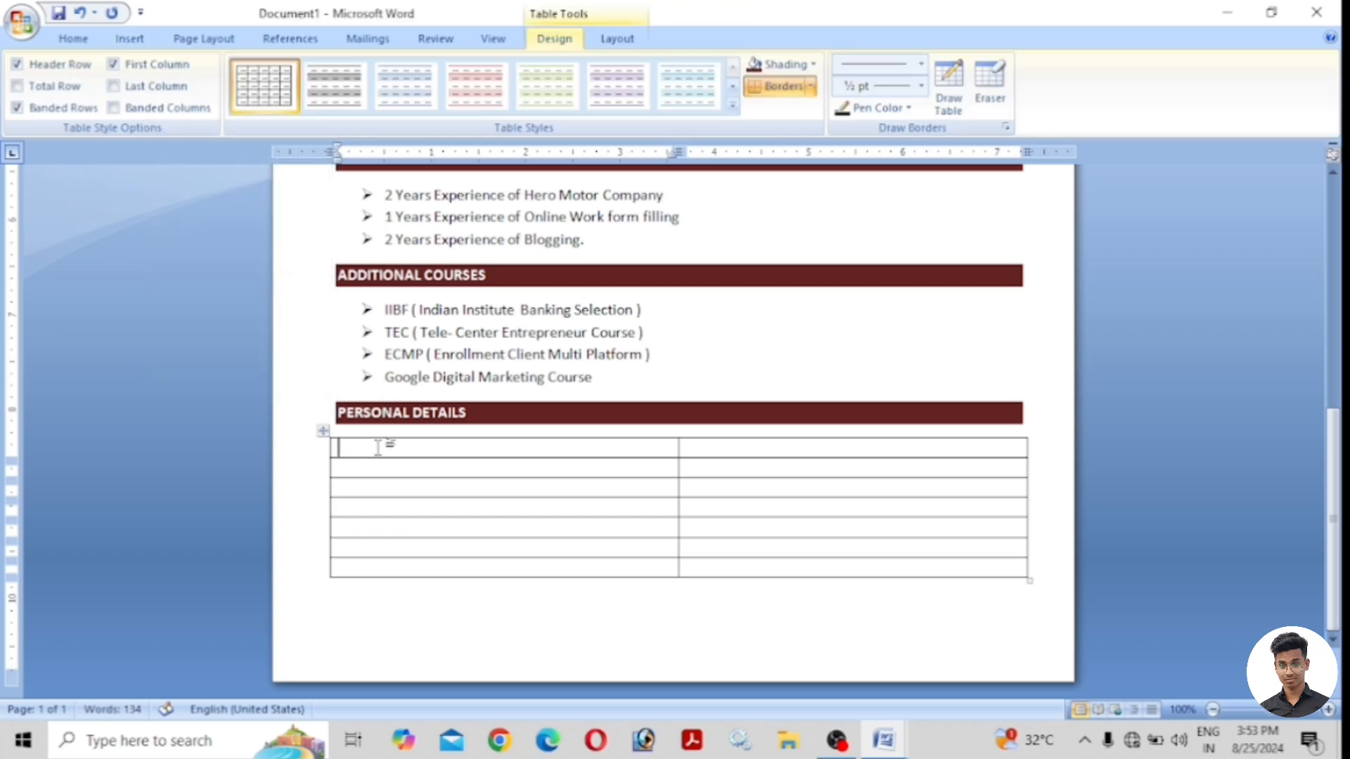
pyautogui.write('Father')
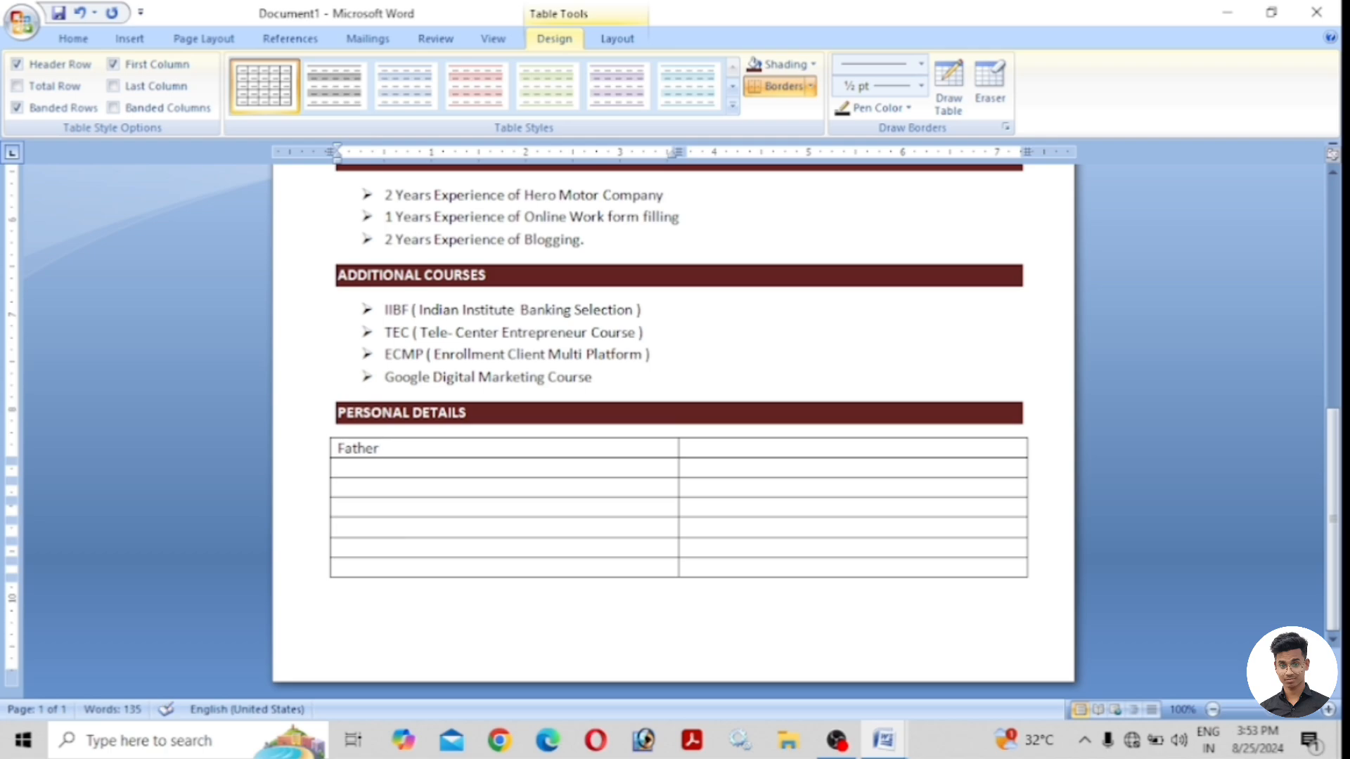
pyautogui.write("'")
pyautogui.write('s Name')
pyautogui.click(386, 472)
pyautogui.write('Date of Birth')
pyautogui.click(393, 489)
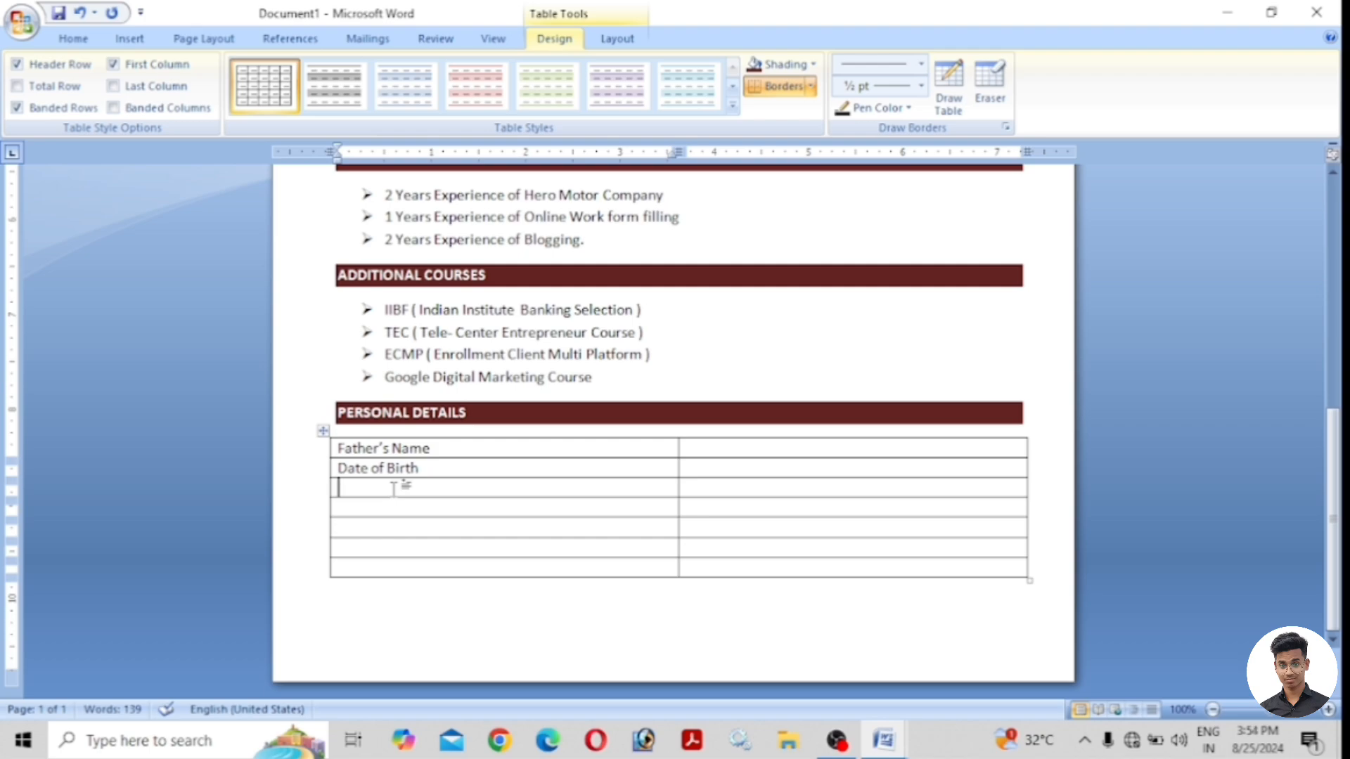
pyautogui.write('Gender')
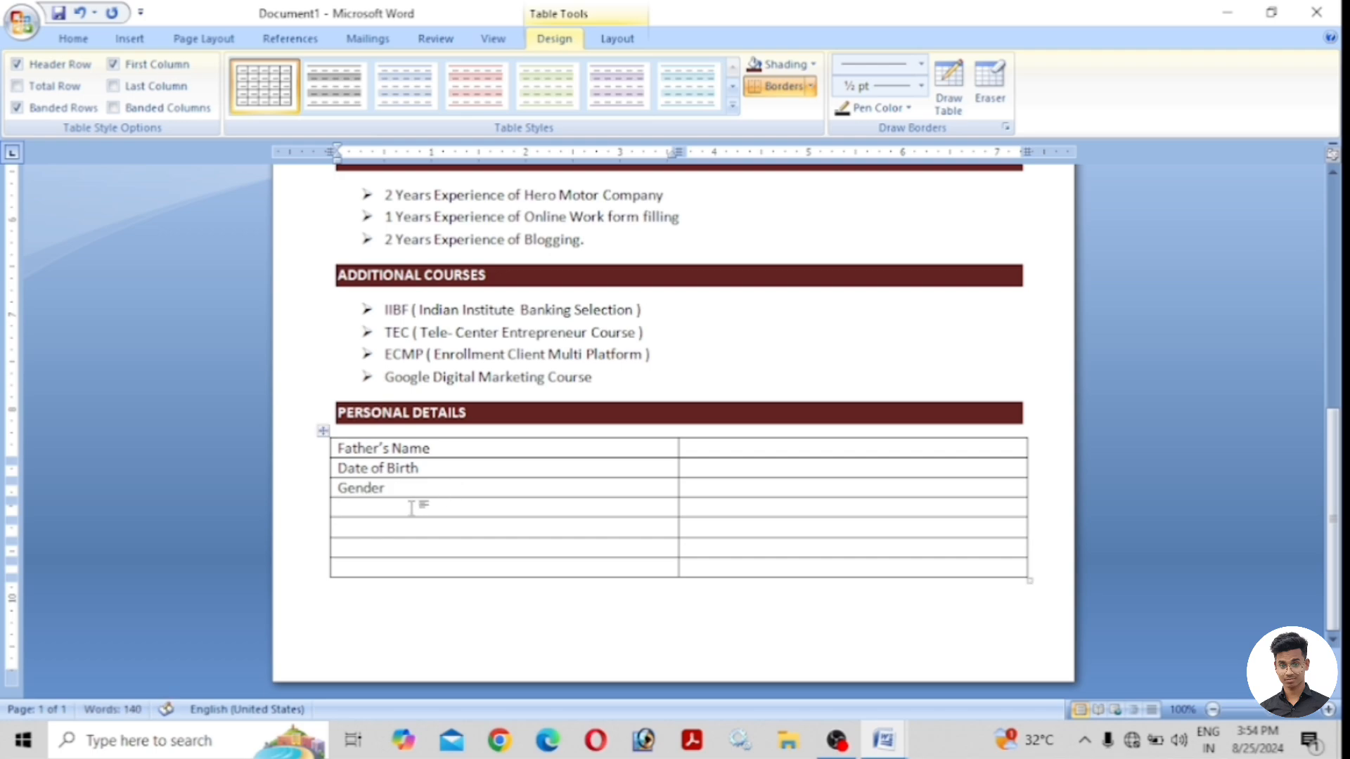
pyautogui.click(412, 507)
pyautogui.write('Martial Status')
pyautogui.rightClick(383, 513)
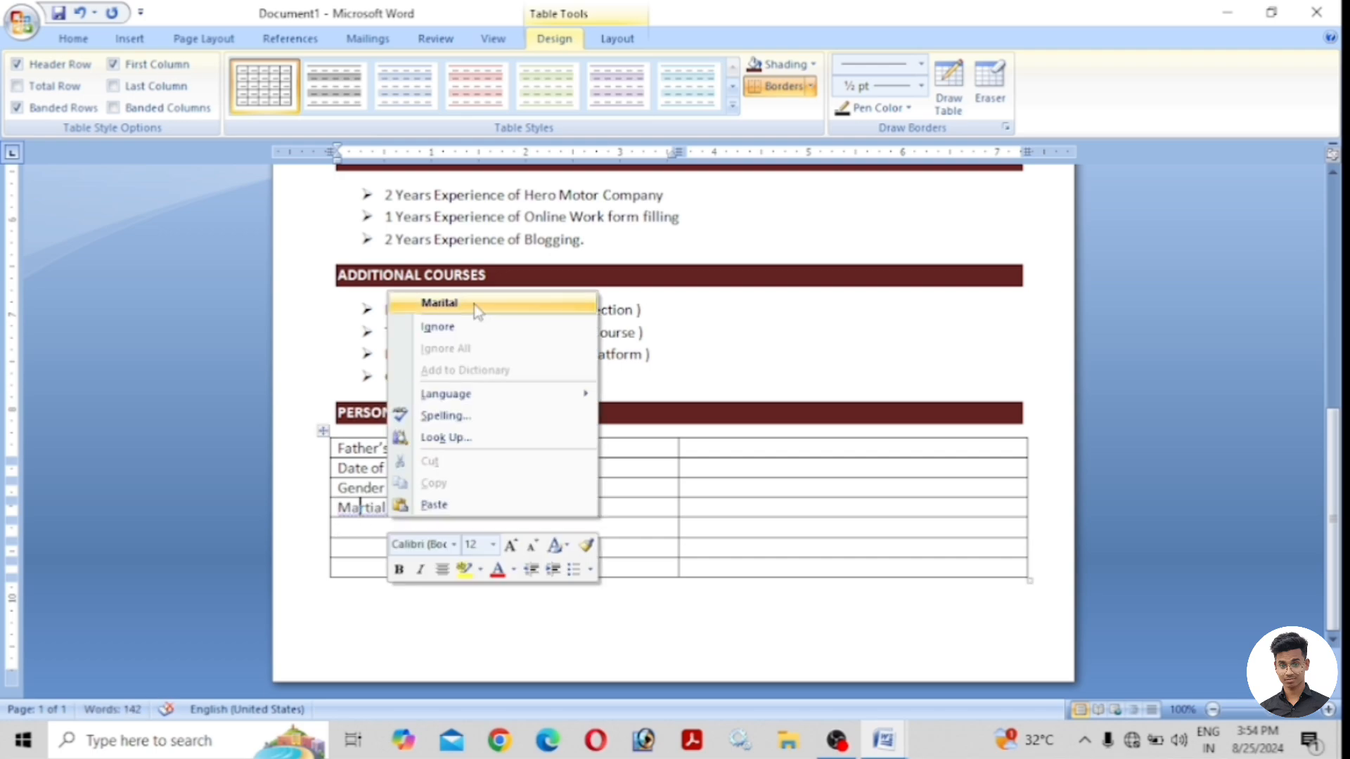
pyautogui.click(472, 305)
# Add left-column labels Language Known, Hobbies and Strength.
pyautogui.click(356, 530)
pyautogui.write('Languaeg')
pyautogui.press('BackSpace')
pyautogui.press('BackSpace')
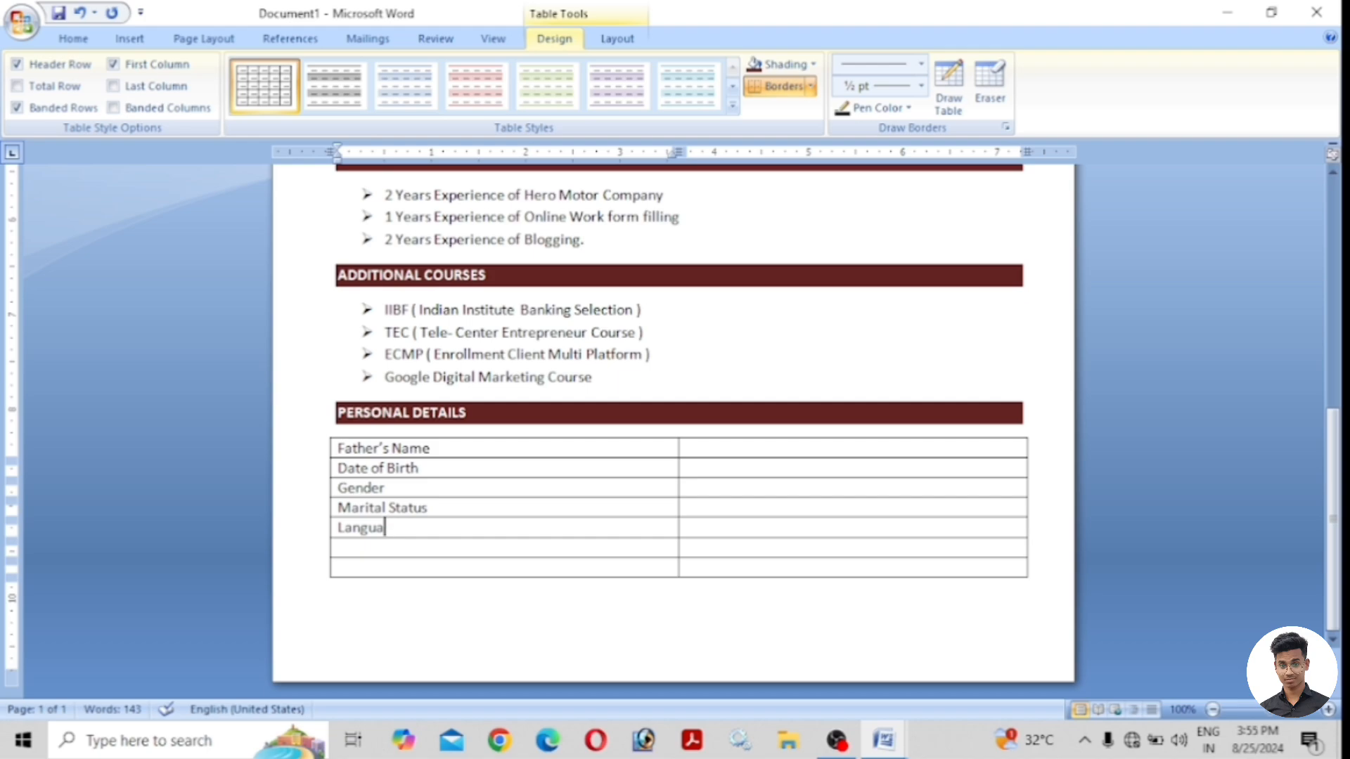
pyautogui.write('ge Known')
pyautogui.click(383, 547)
pyautogui.write('Hobbies')
pyautogui.click(387, 568)
pyautogui.write('Str')
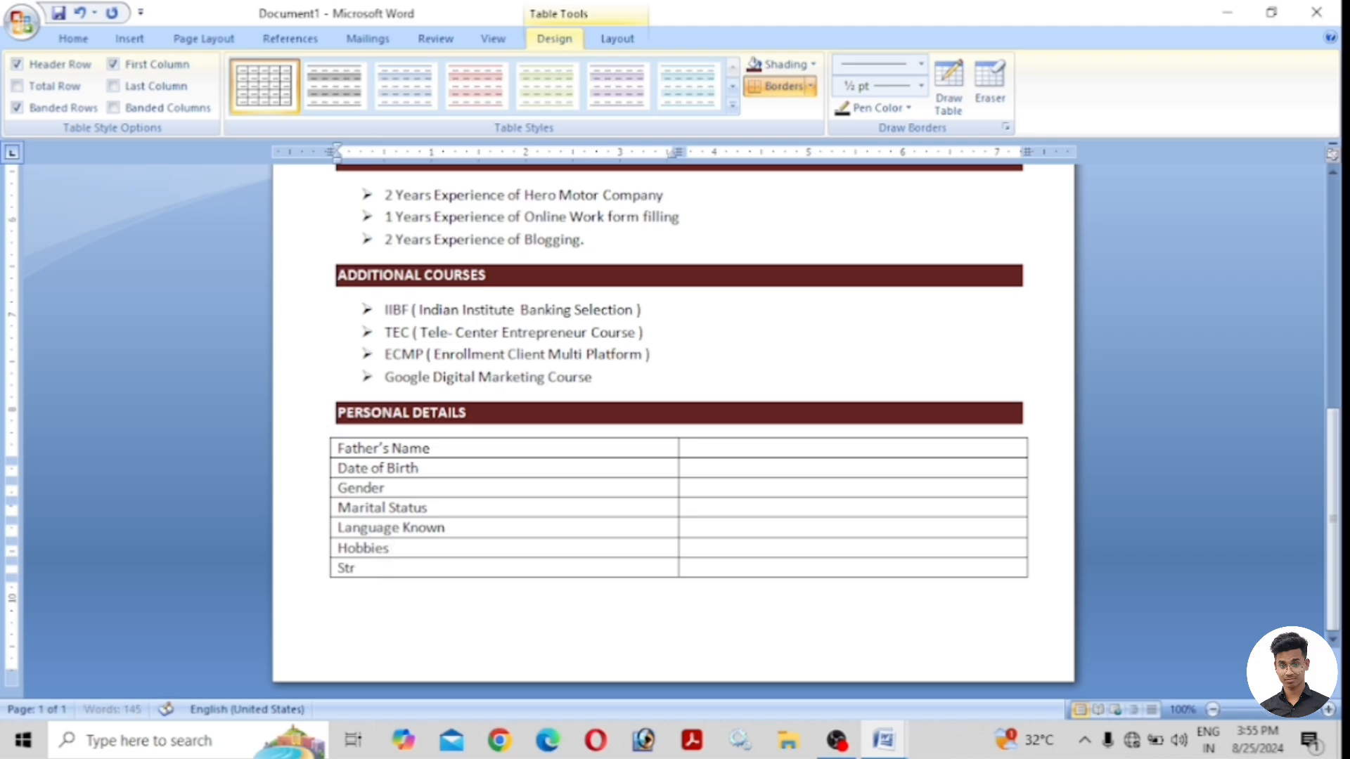
pyautogui.write('ength')
# Fill in the father's name, the date of birth, Male and Single.
pyautogui.click(702, 447)
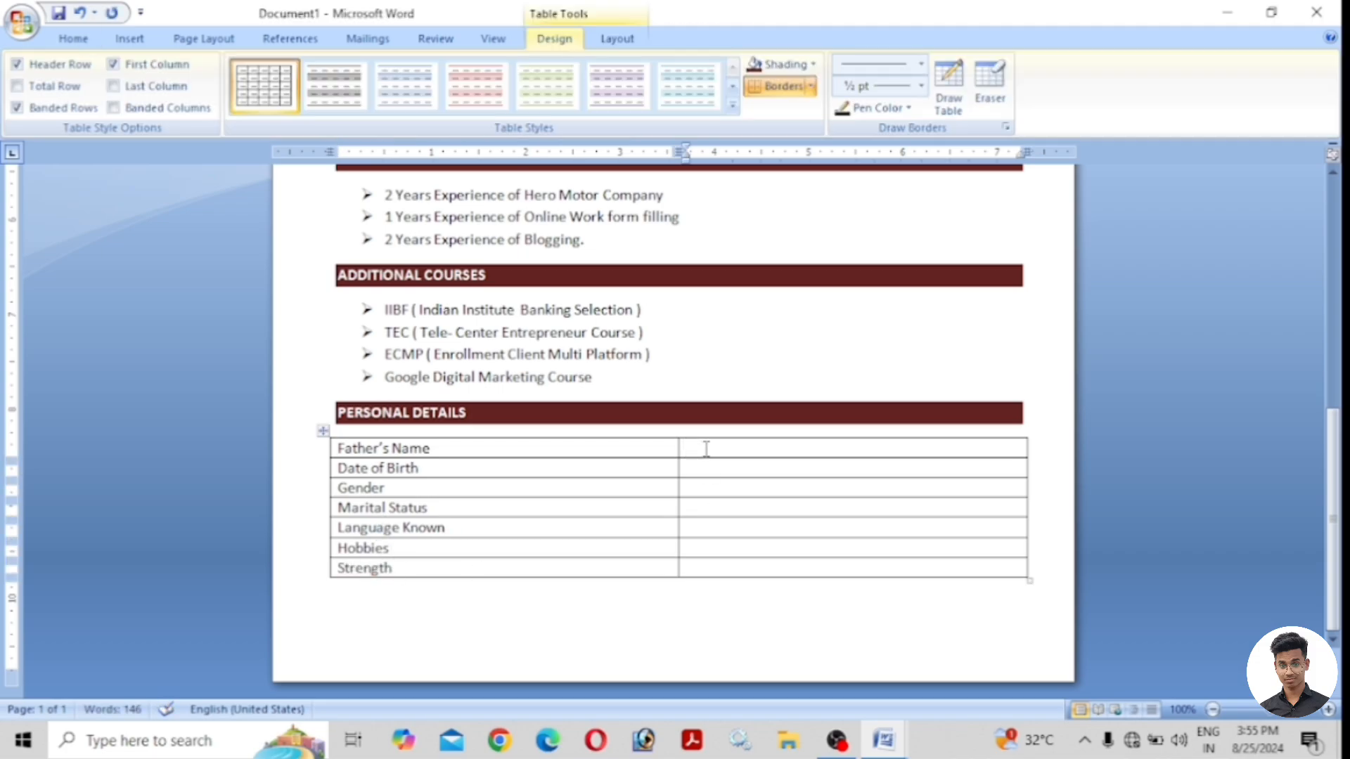
pyautogui.click(727, 466)
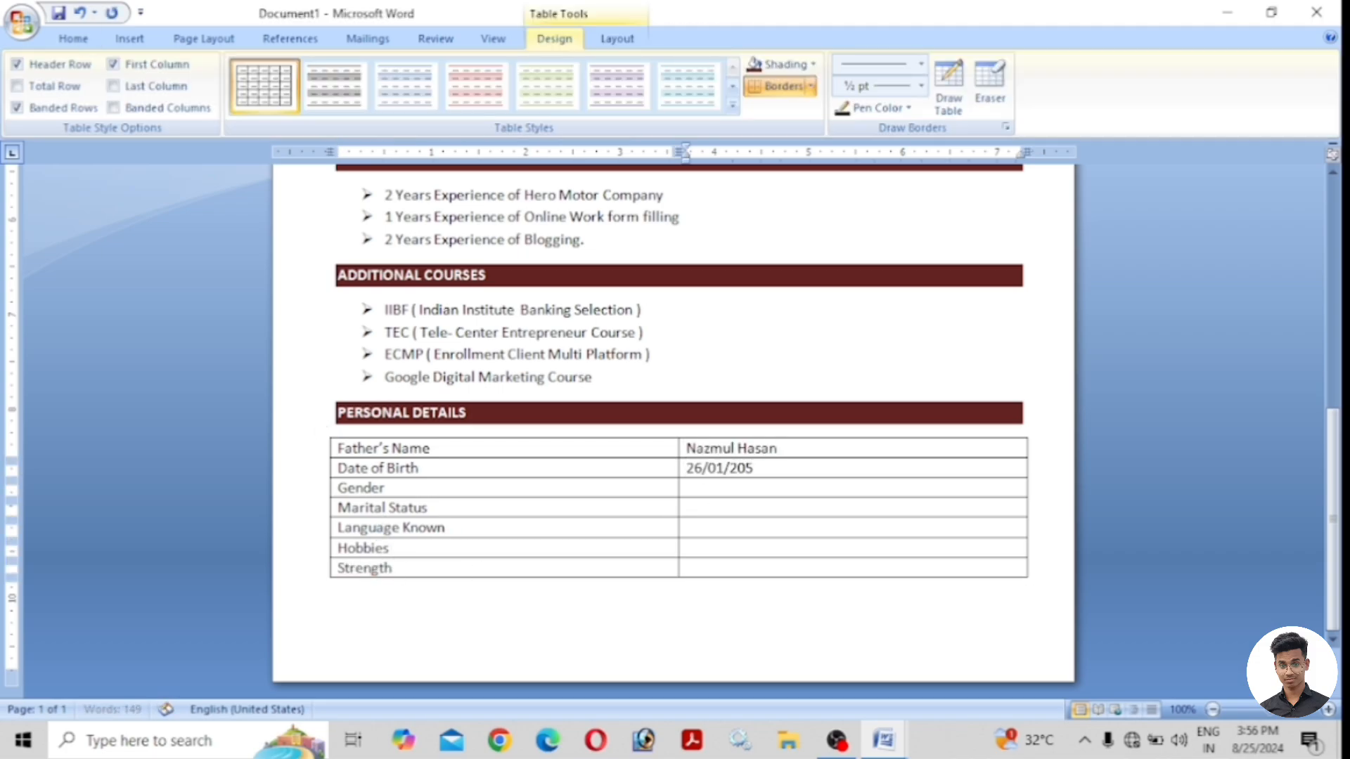
pyautogui.click(775, 492)
pyautogui.write('Male')
pyautogui.click(773, 508)
pyautogui.write('Single')
# Enter 'Hindi & English', hobbies and strengths, then the 'Place...... Date......' line below.
pyautogui.click(763, 531)
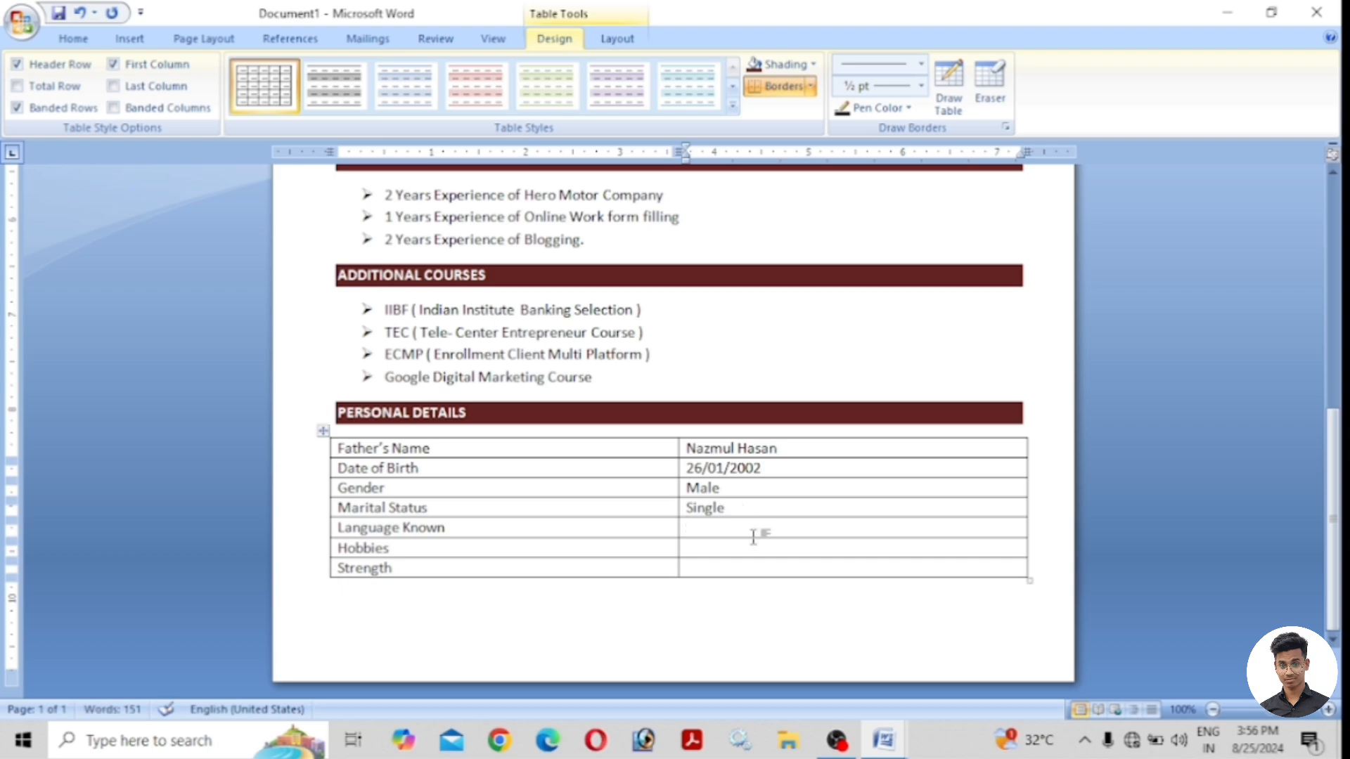
pyautogui.write('Hindi & English')
pyautogui.click(729, 547)
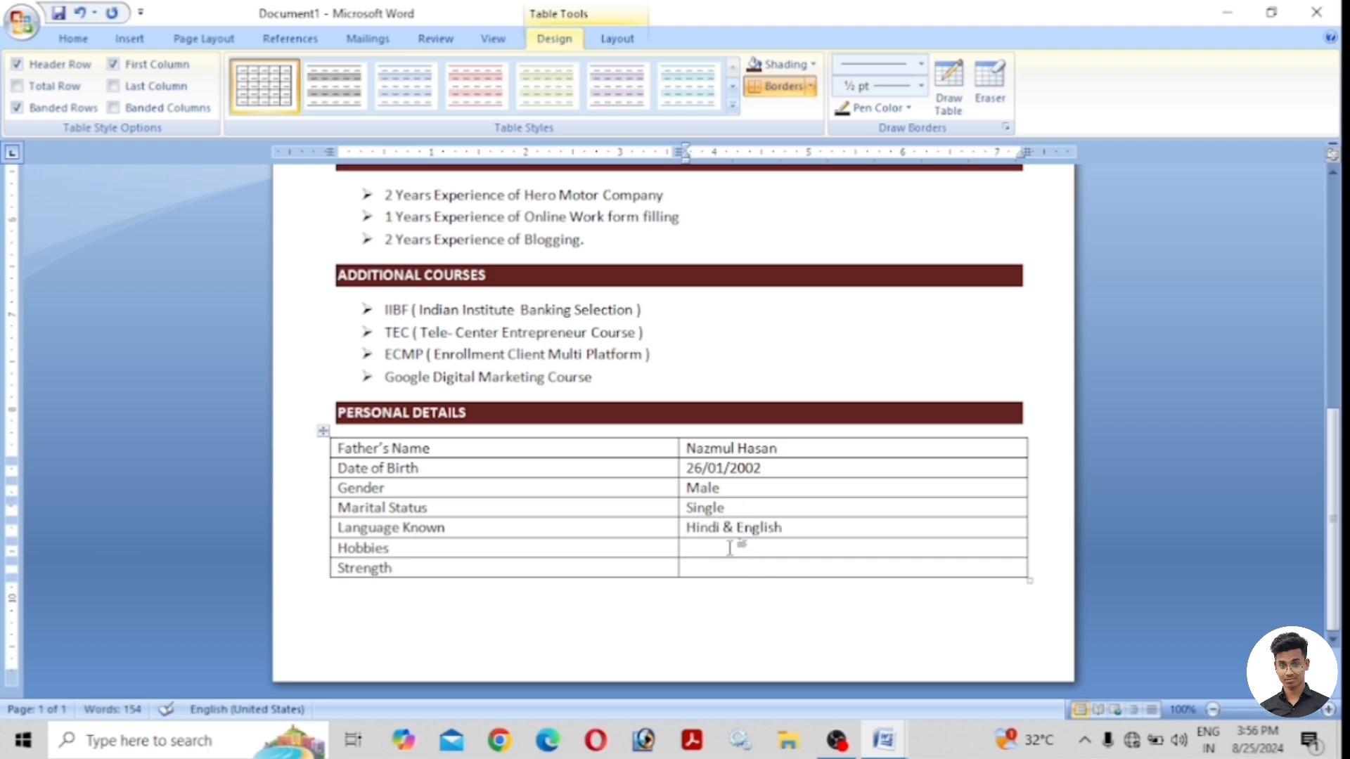
pyautogui.write('Reading Books Learning tech')
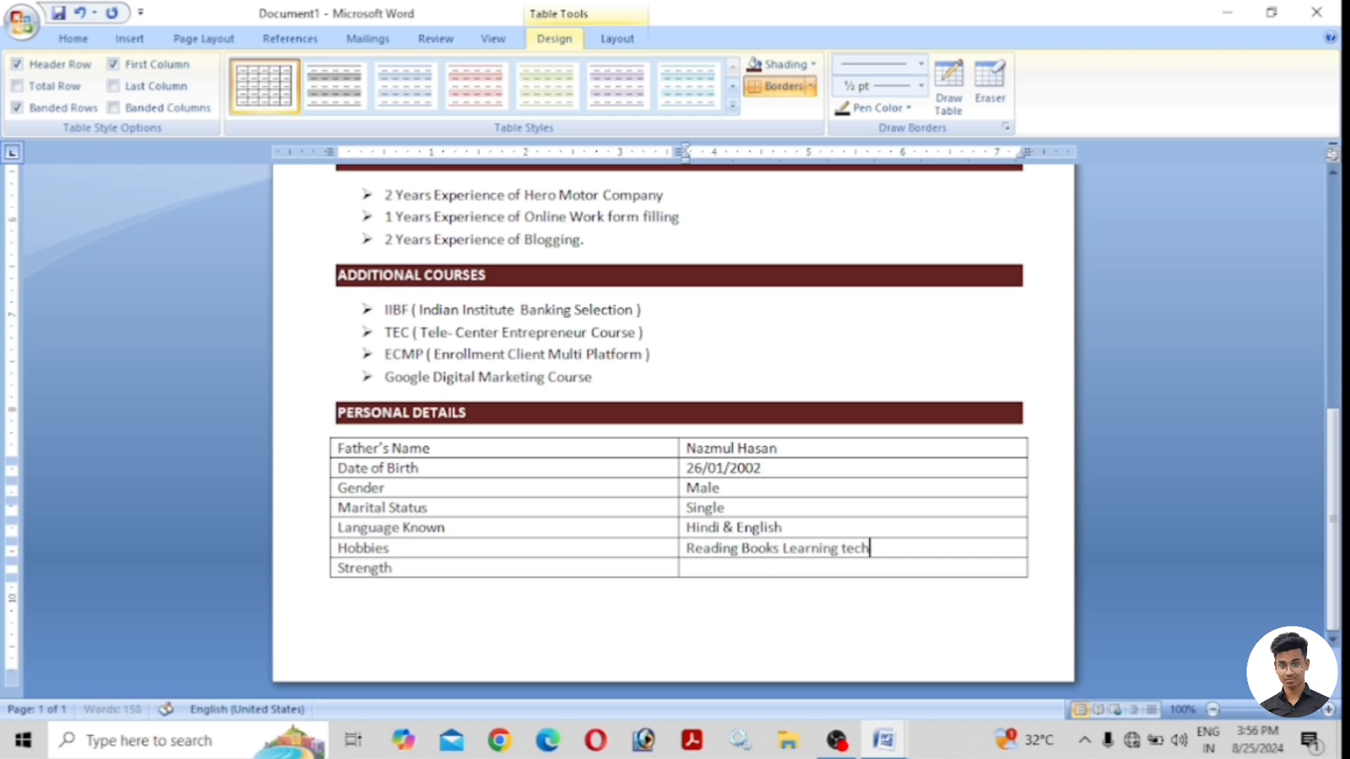
pyautogui.write('nology')
pyautogui.write('Hardworking Nature')
pyautogui.write(', Polite')
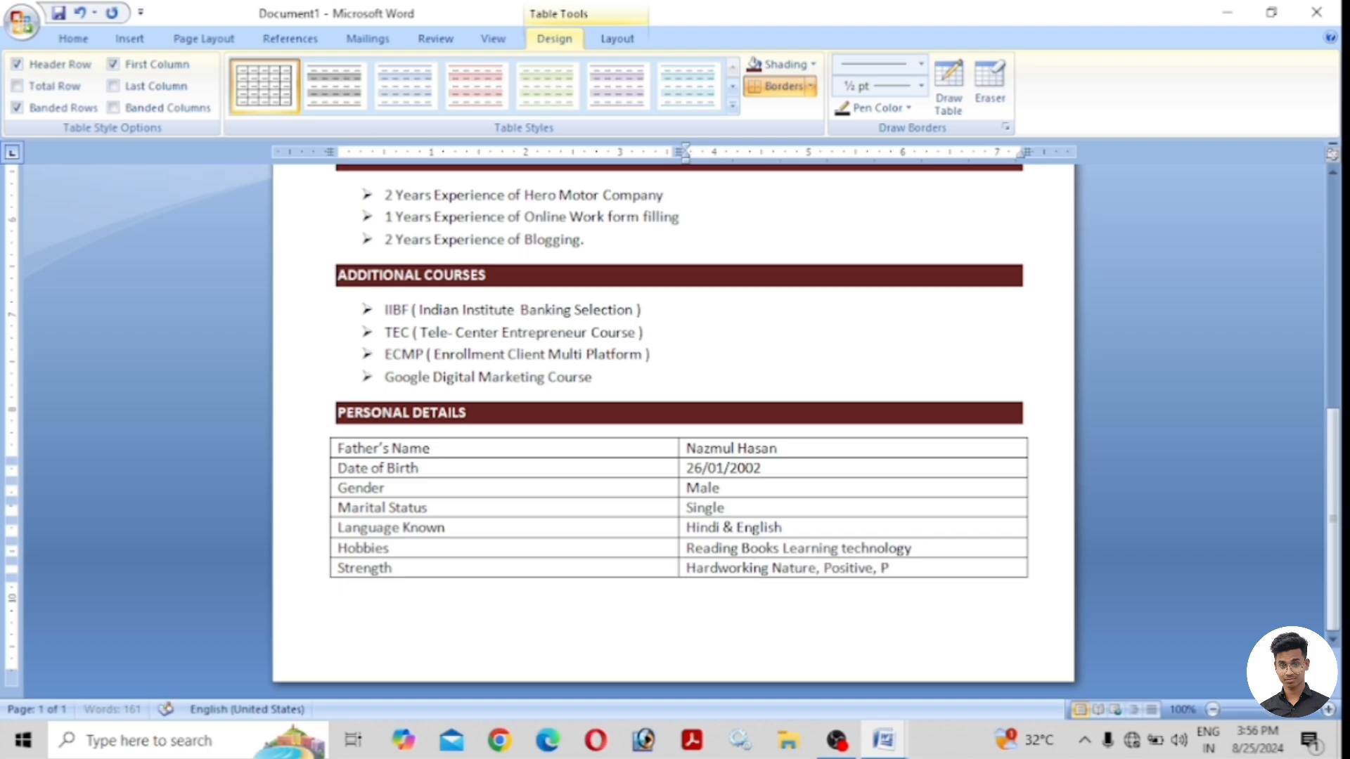
pyautogui.click(329, 627)
pyautogui.write('Pl')
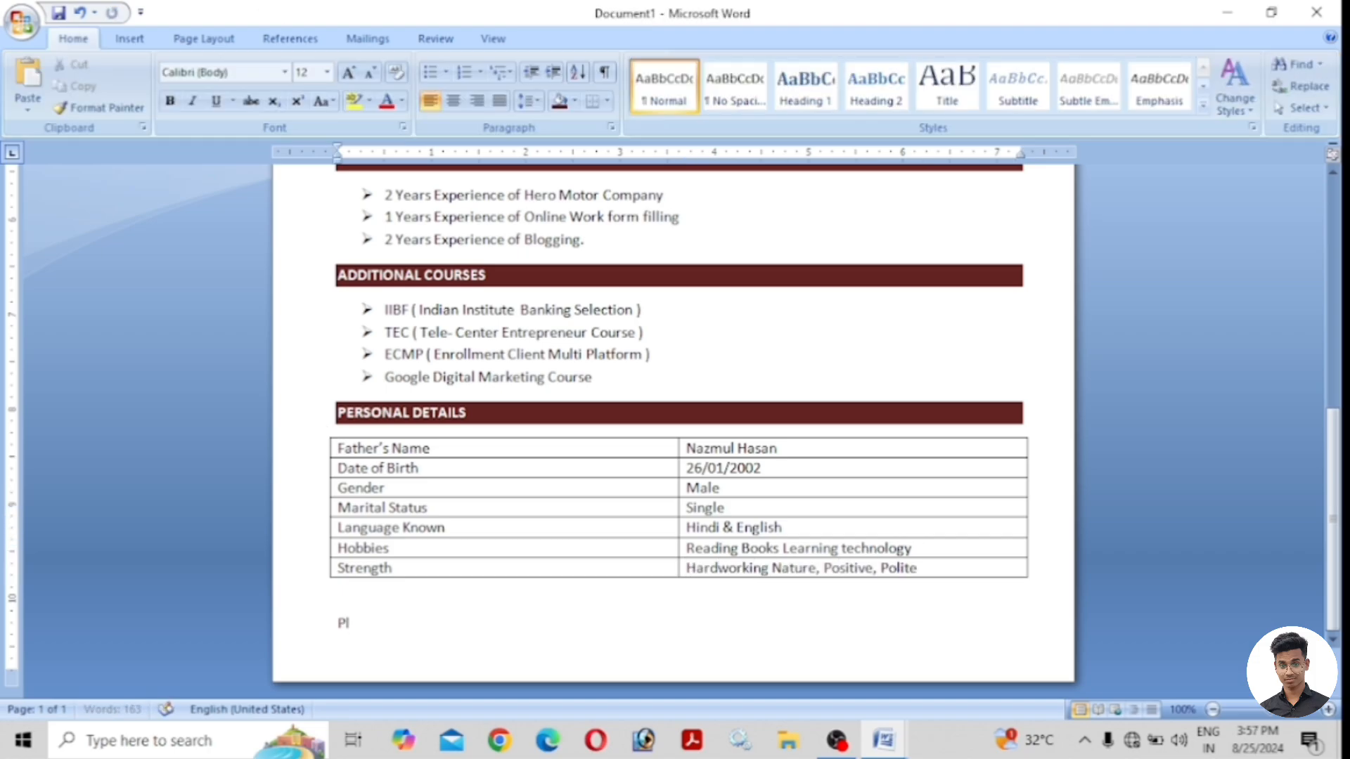
pyautogui.write('ace................ ')
pyautogui.write('D')
pyautogui.write('ate')
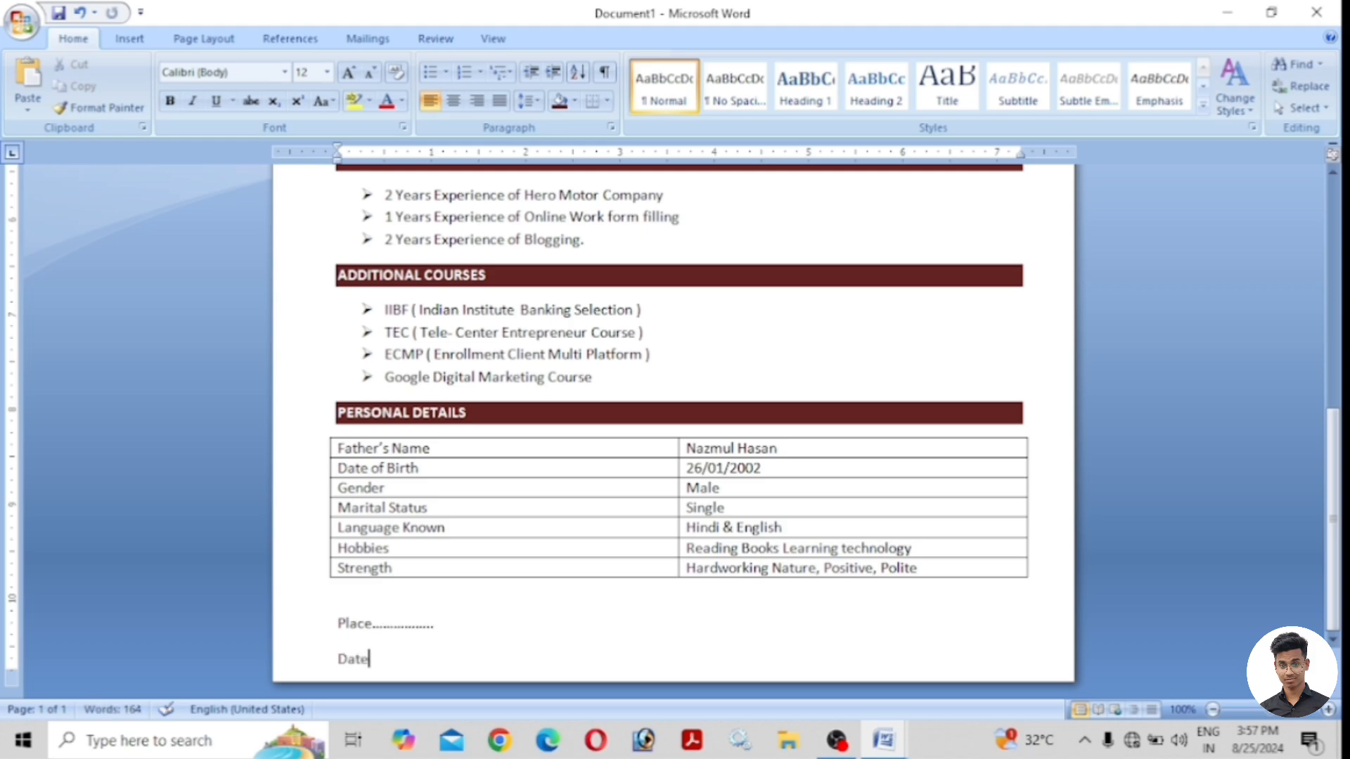
pyautogui.write('..................')
# Add the applicant's name in bold at the right end of the Place line.
pyautogui.click(859, 626)
pyautogui.doubleClick(859, 627)
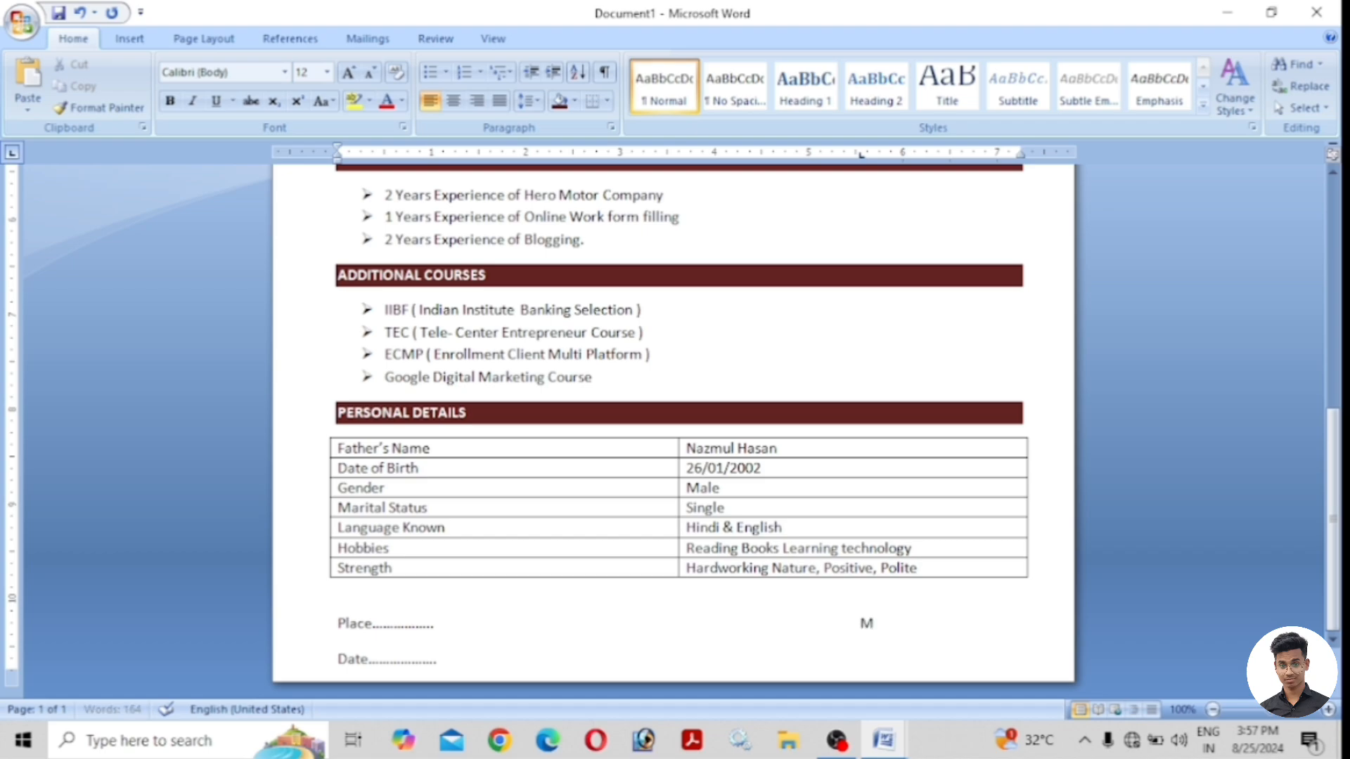
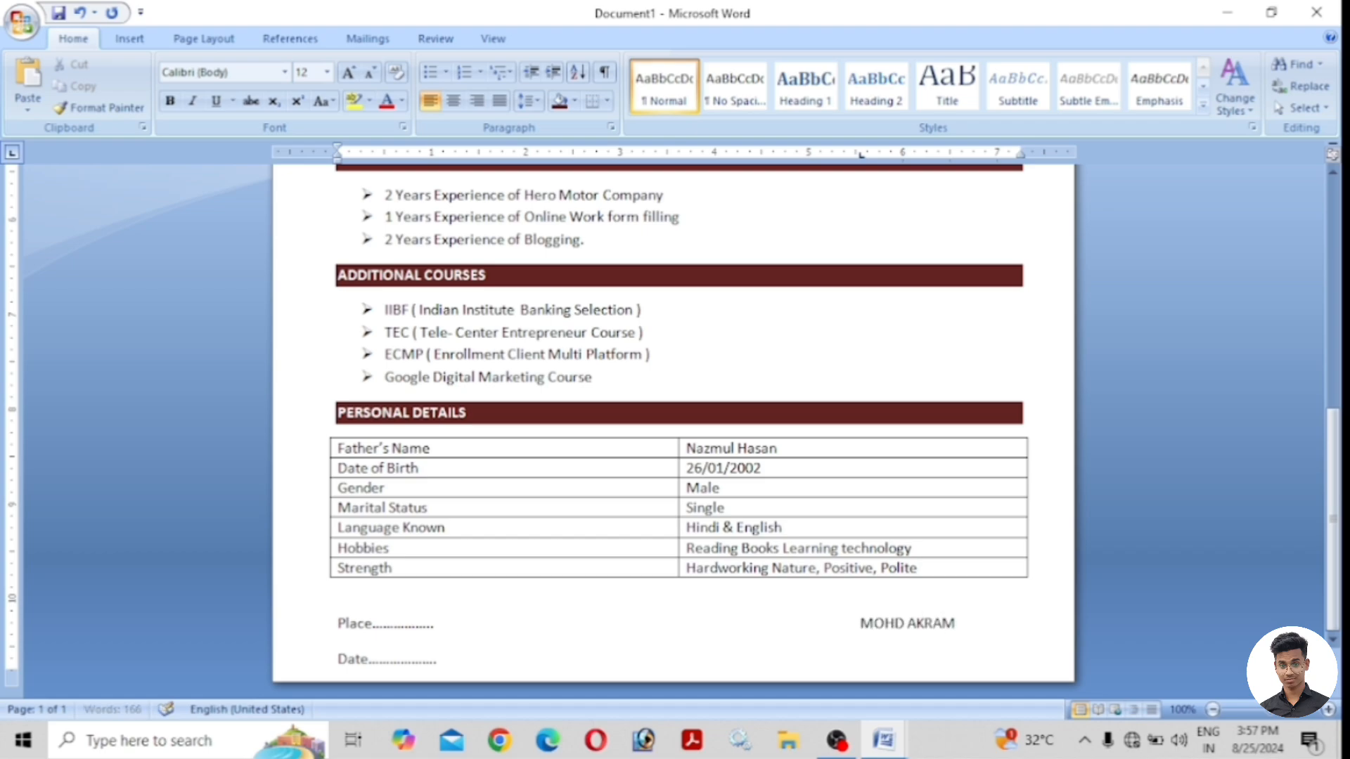
pyautogui.moveTo(957, 629); pyautogui.dragTo(849, 624)
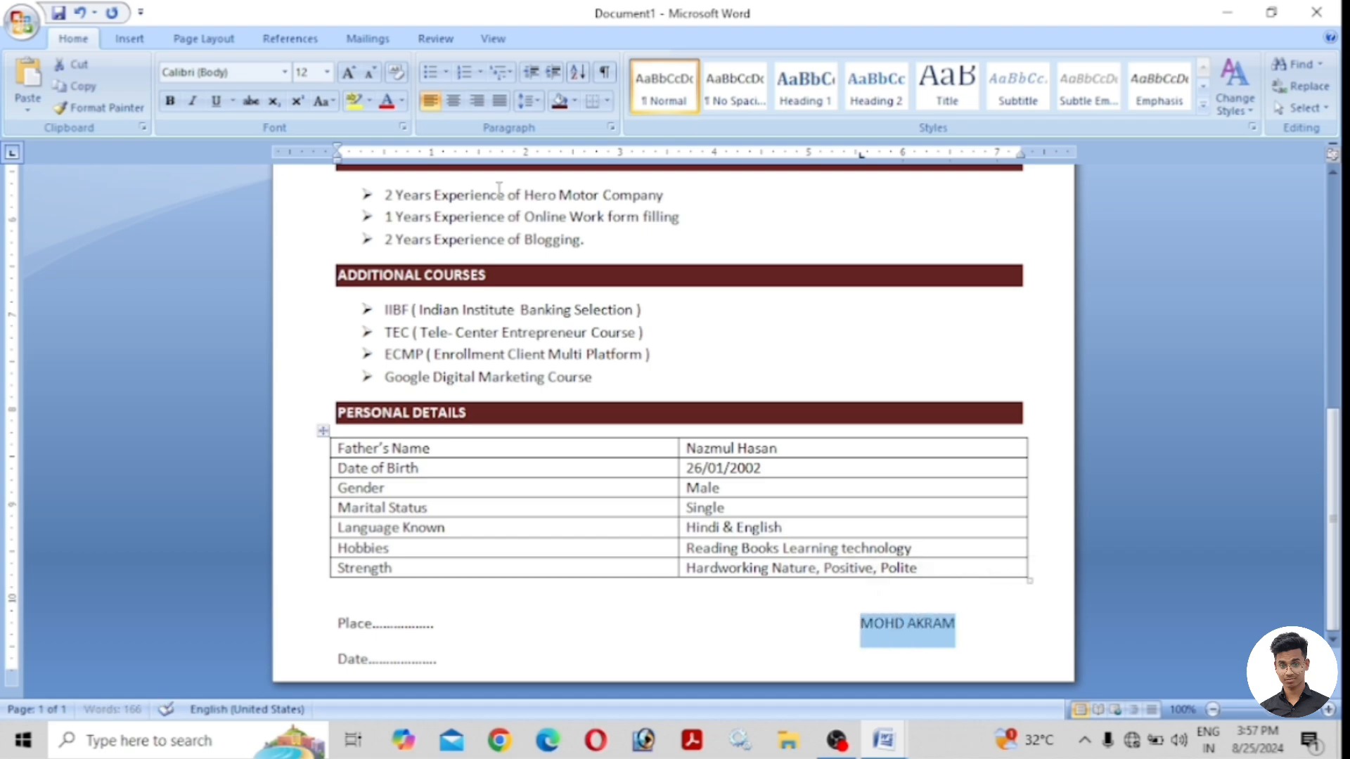
pyautogui.click(170, 100)
pyautogui.click(962, 636)
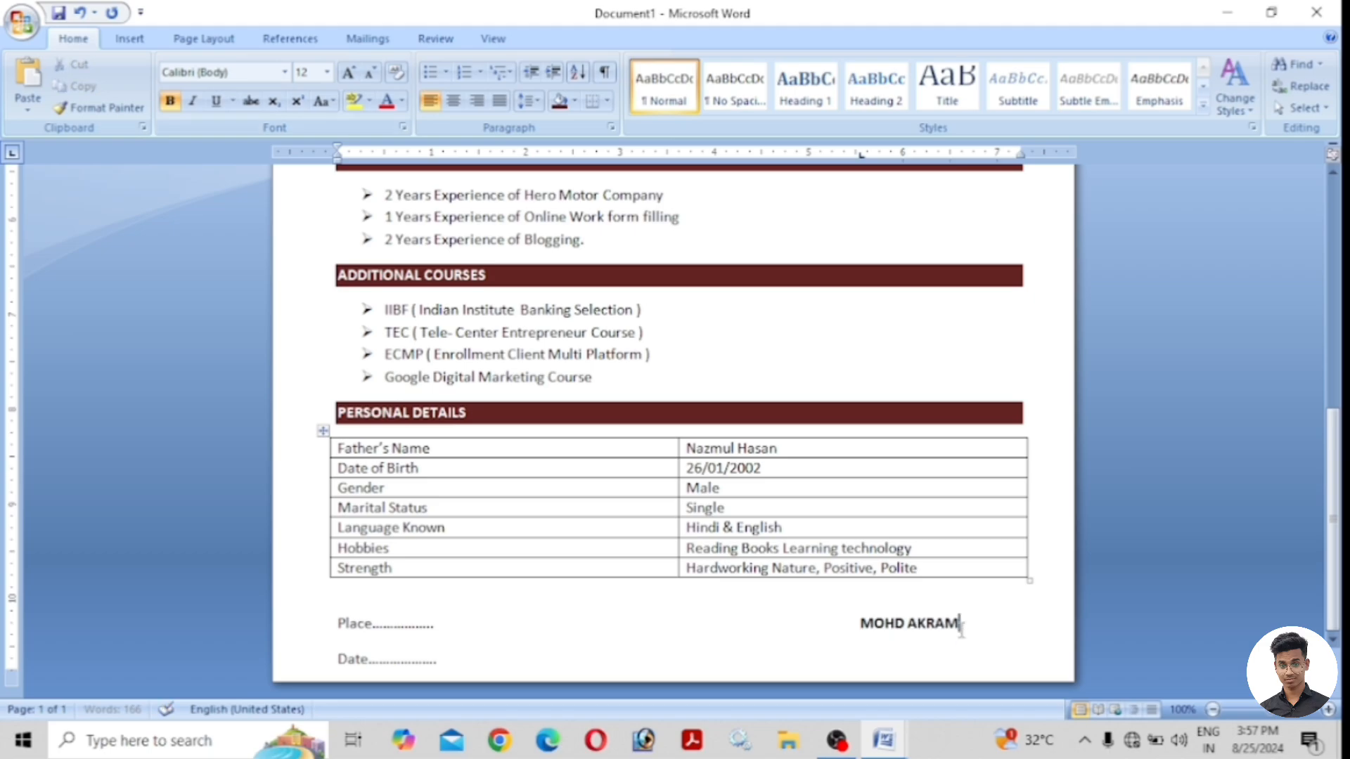
pyautogui.scroll(5, 965, 605)
pyautogui.scroll(6, 965, 602)
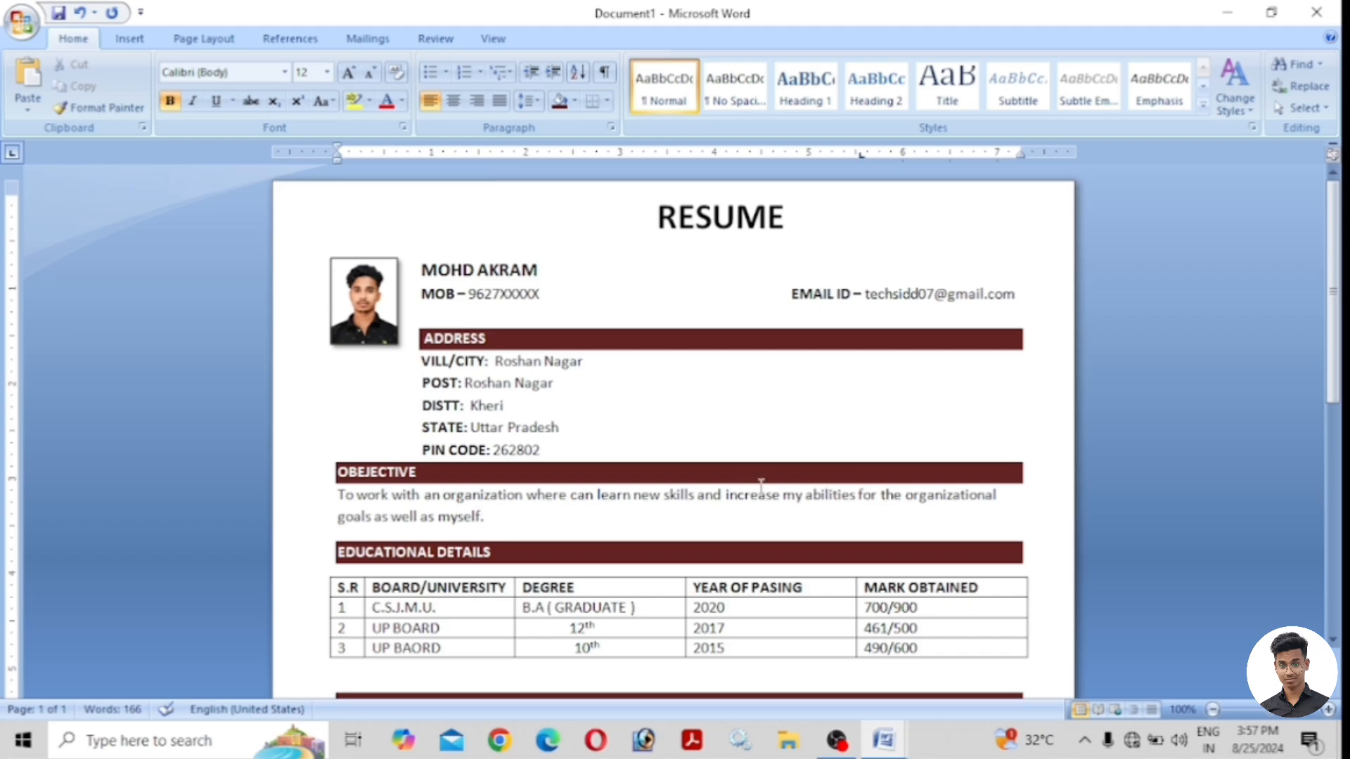
pyautogui.scroll(-8, 892, 482)
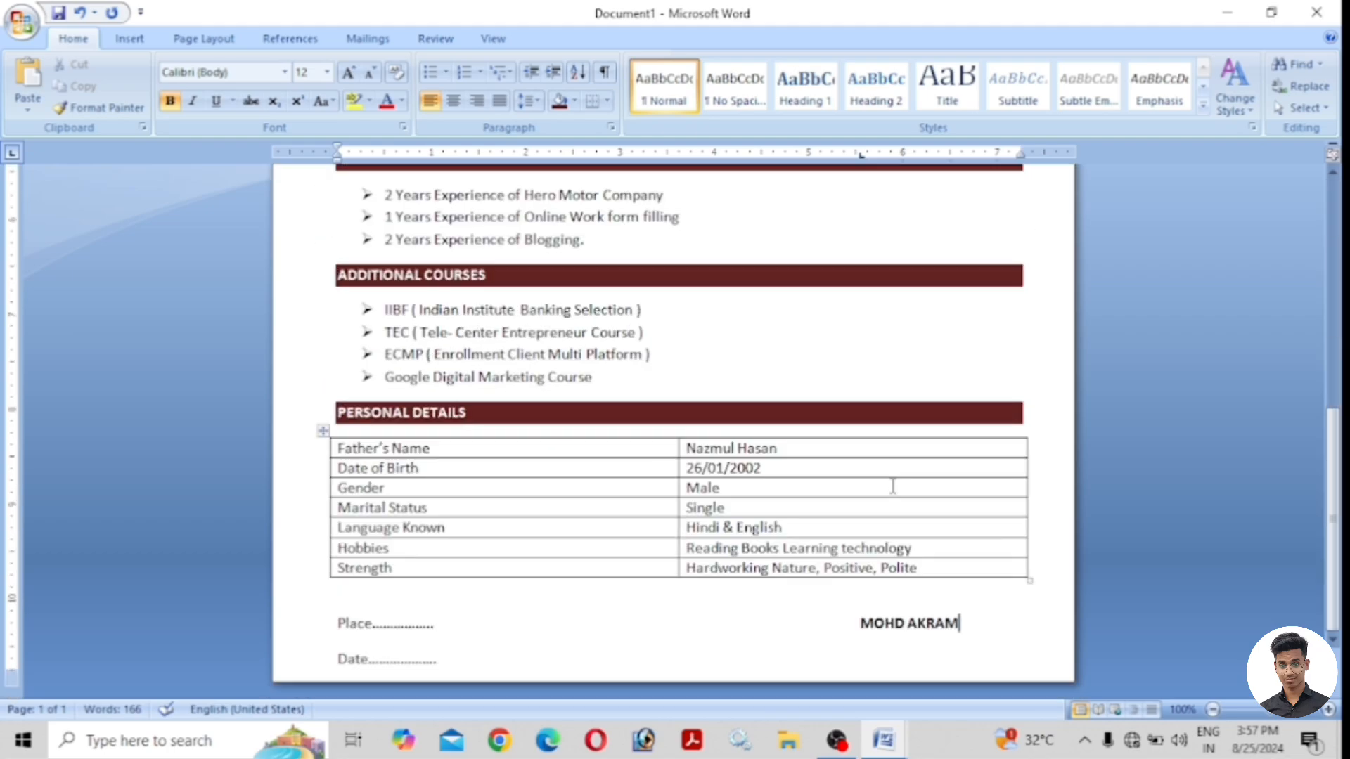
pyautogui.scroll(8, 890, 476)
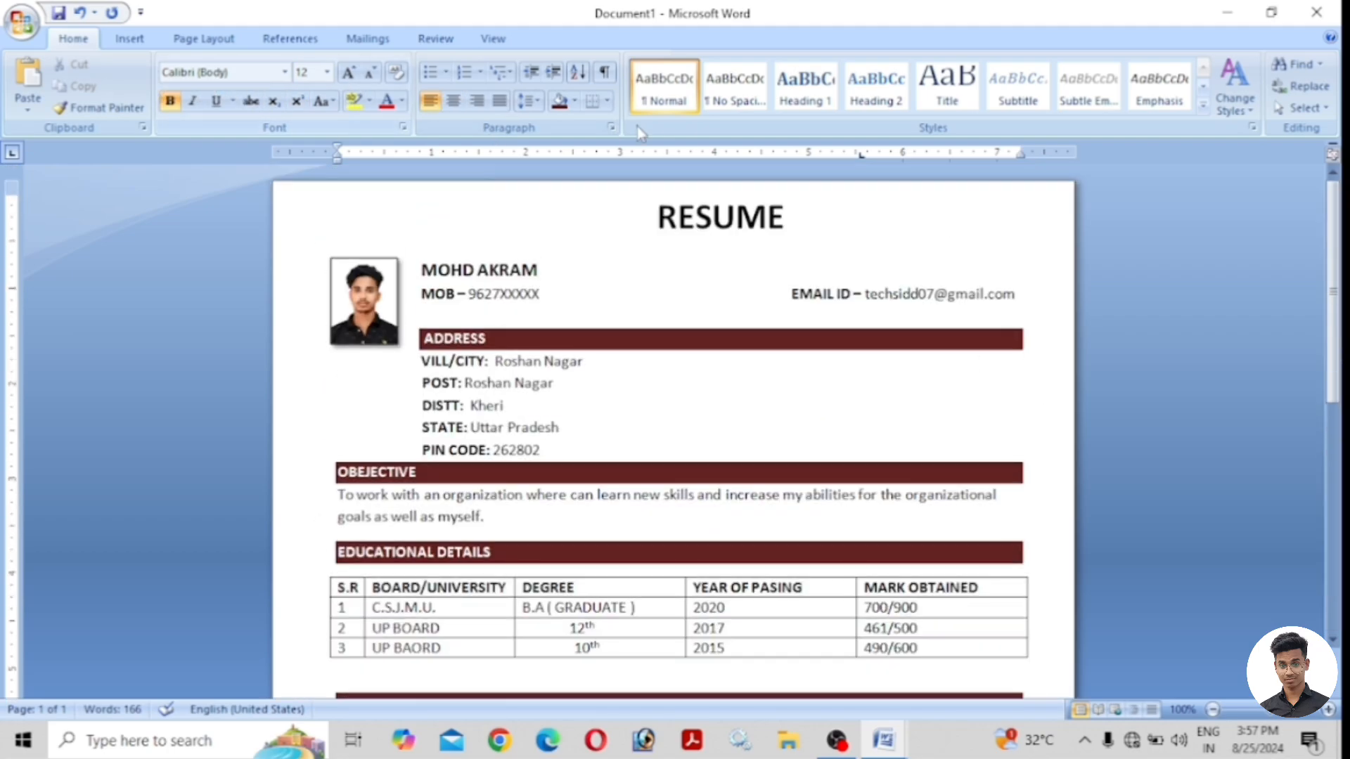
# Apply a plain Box page border around the resume.
pyautogui.click(187, 40)
pyautogui.click(566, 86)
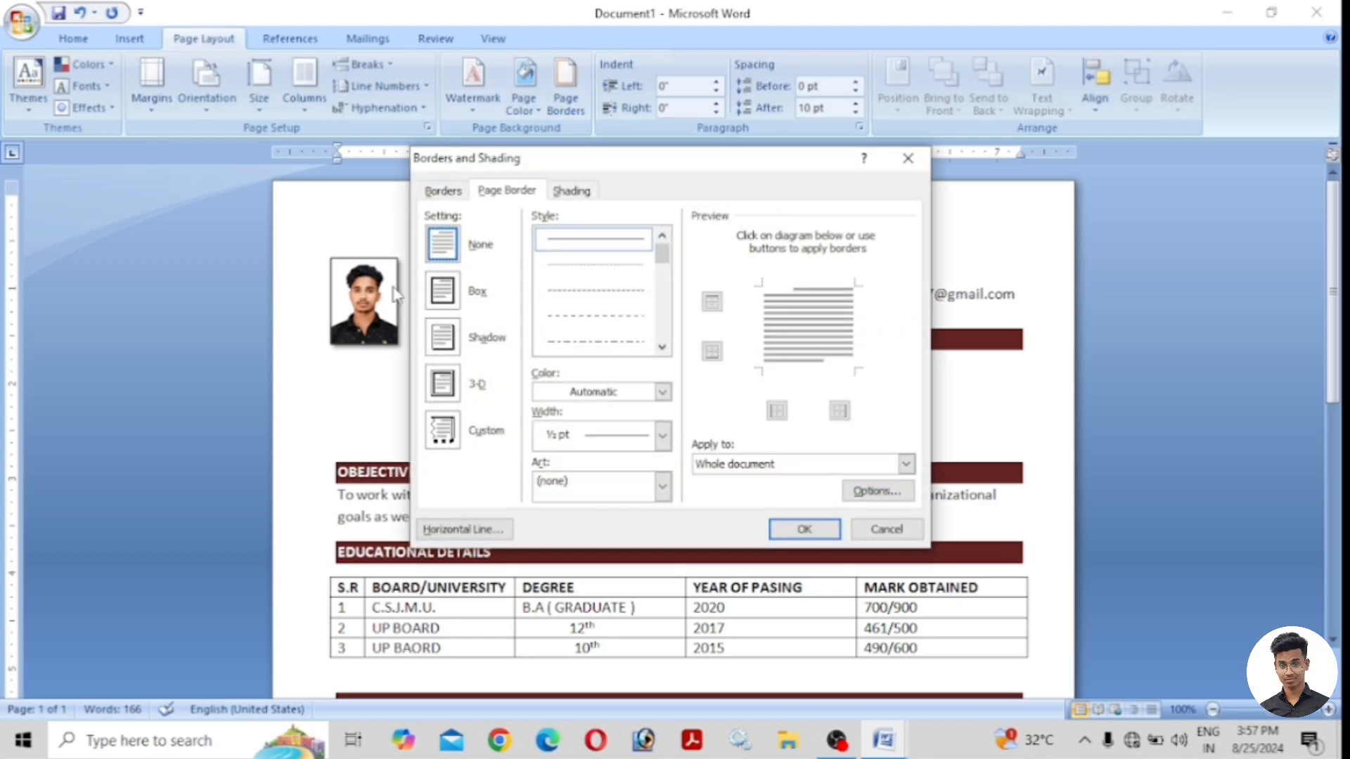
pyautogui.click(442, 291)
pyautogui.click(838, 526)
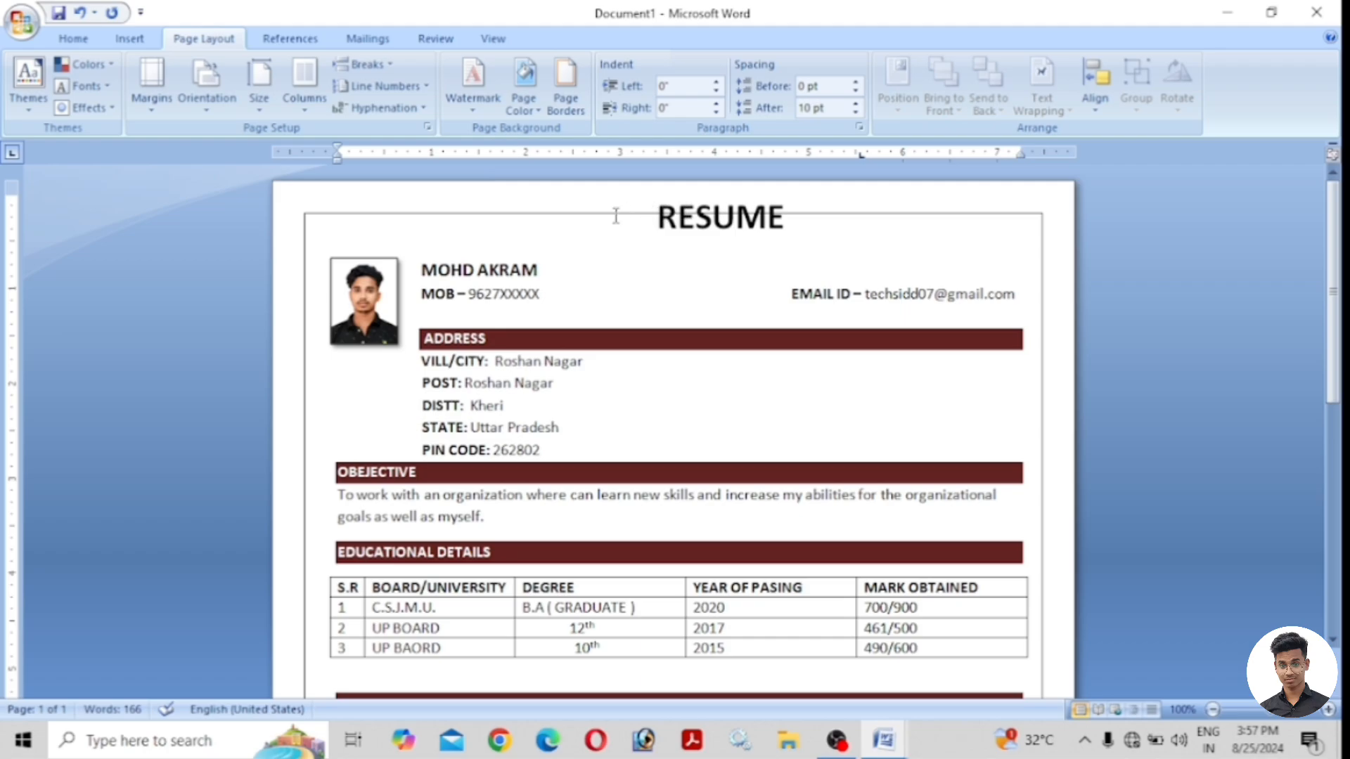
pyautogui.scroll(-8, 965, 298)
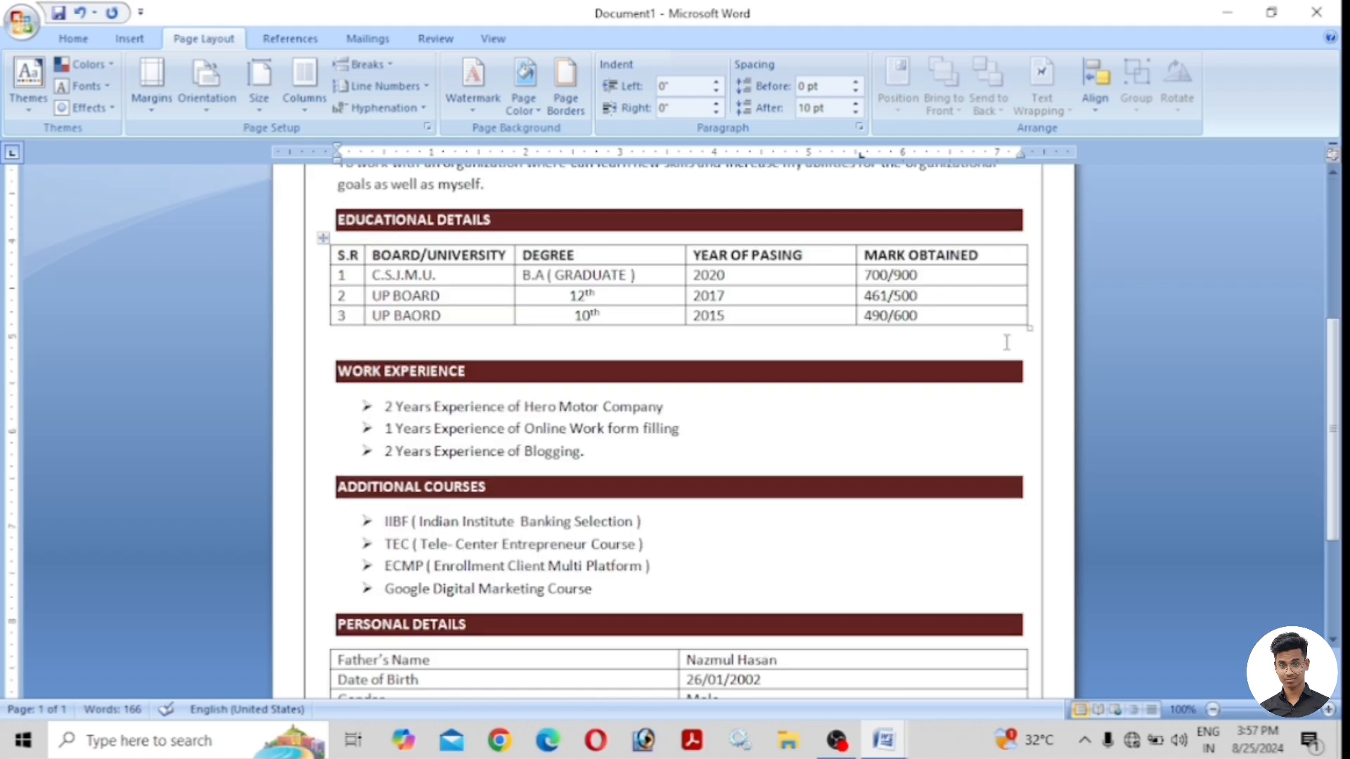
pyautogui.scroll(5, 919, 365)
pyautogui.scroll(3, 919, 365)
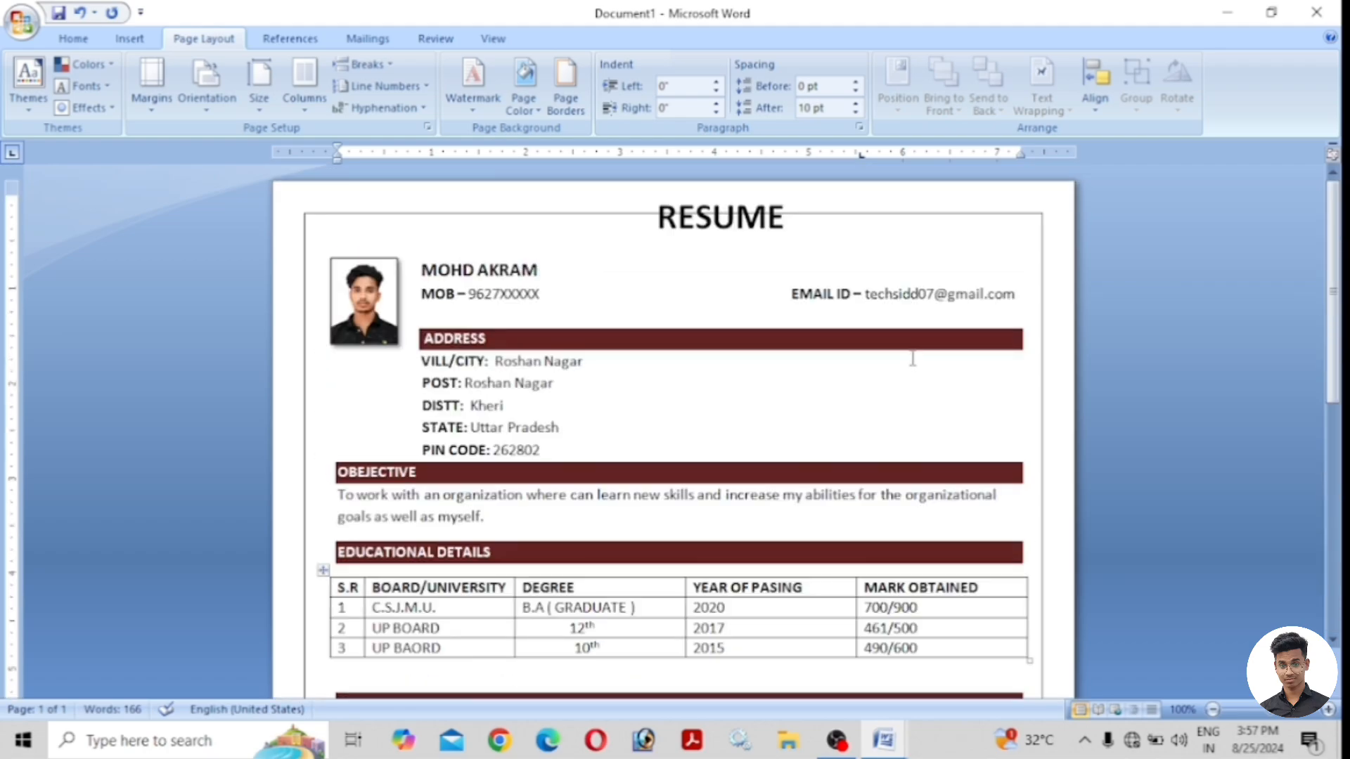
pyautogui.scroll(-8, 879, 370)
pyautogui.scroll(8, 654, 524)
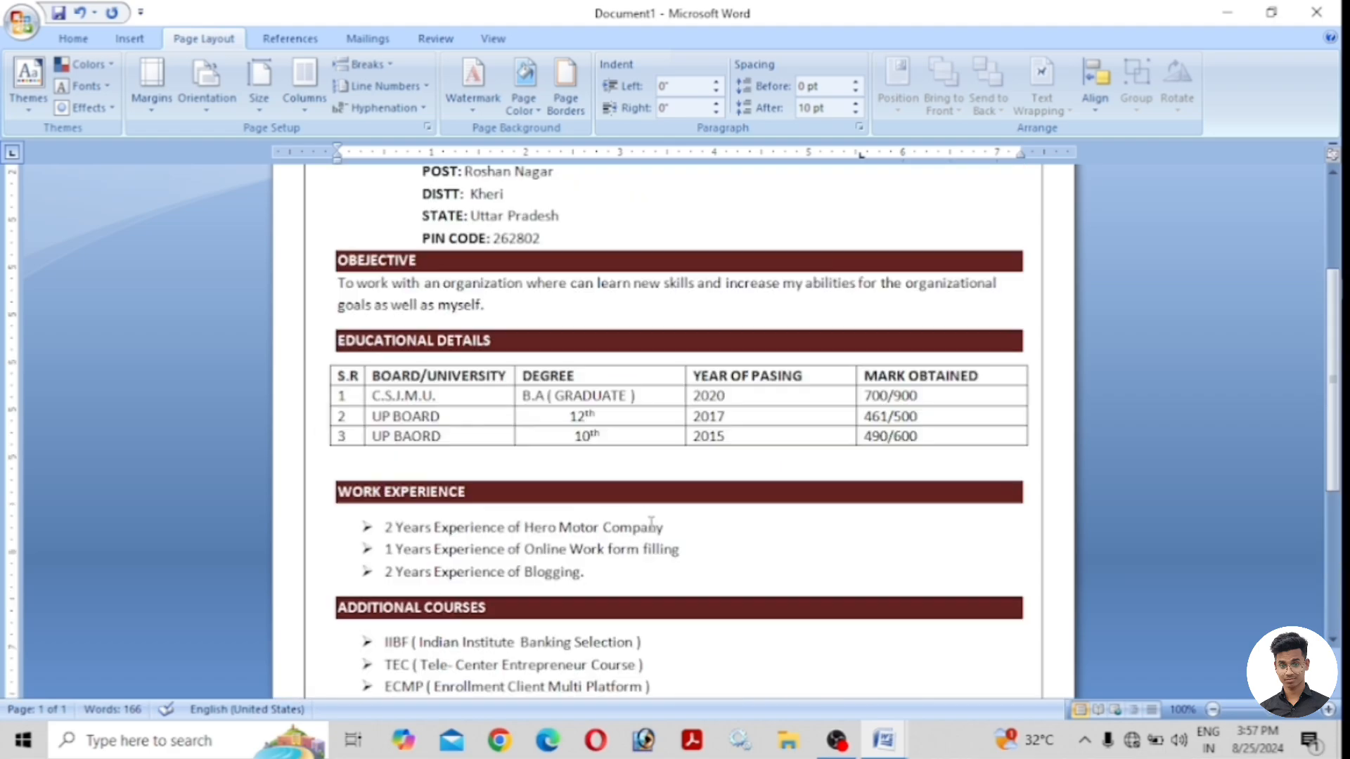
# Set the page border margins to 15 pt on top, bottom, left and right.
pyautogui.click(567, 96)
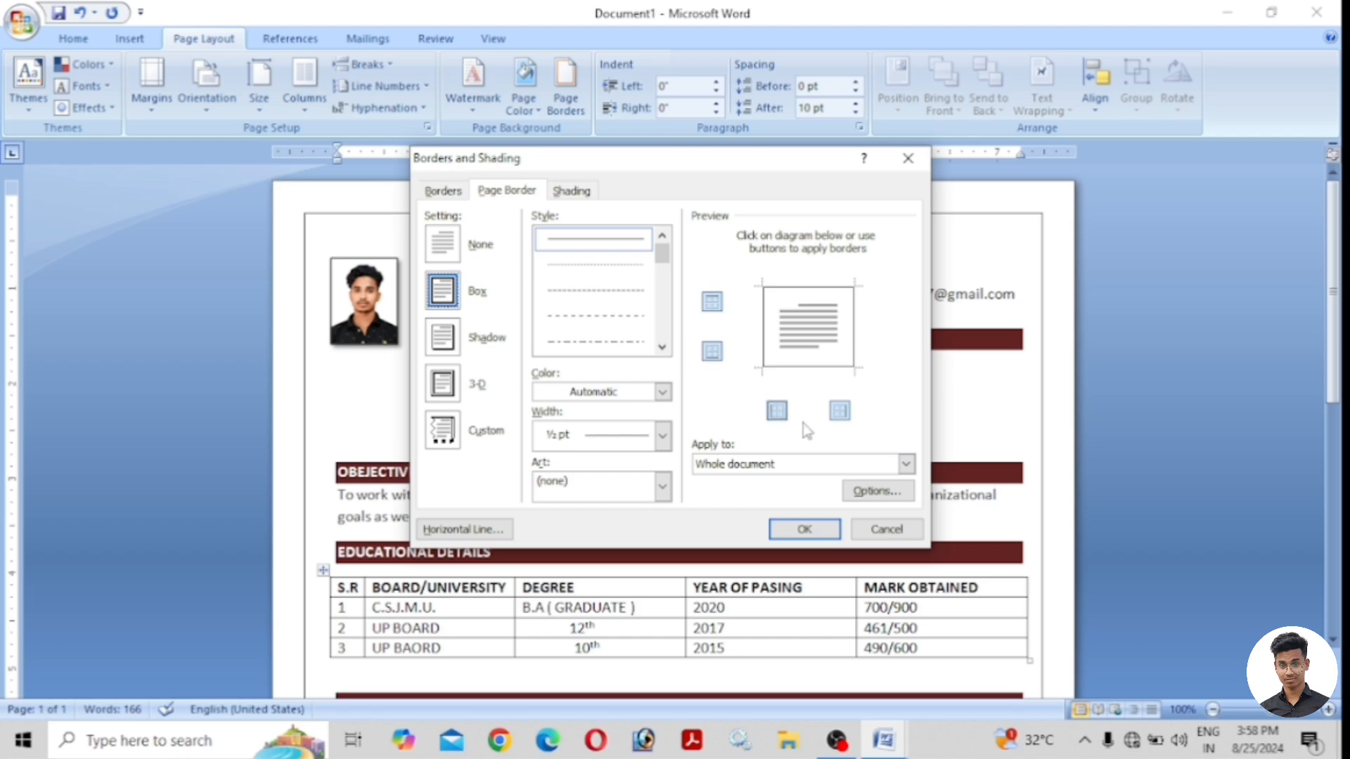
pyautogui.click(878, 491)
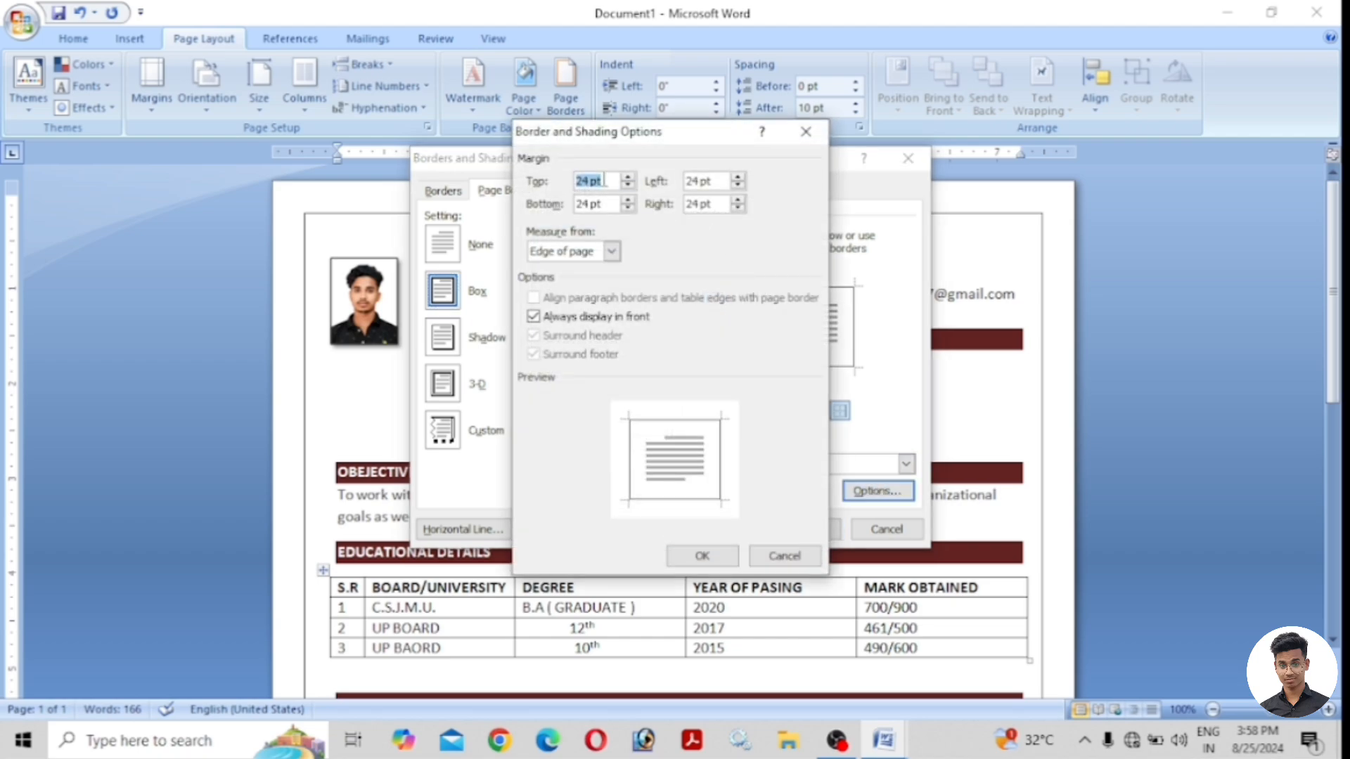
pyautogui.write('15')
pyautogui.press('Tab')
pyautogui.write('15')
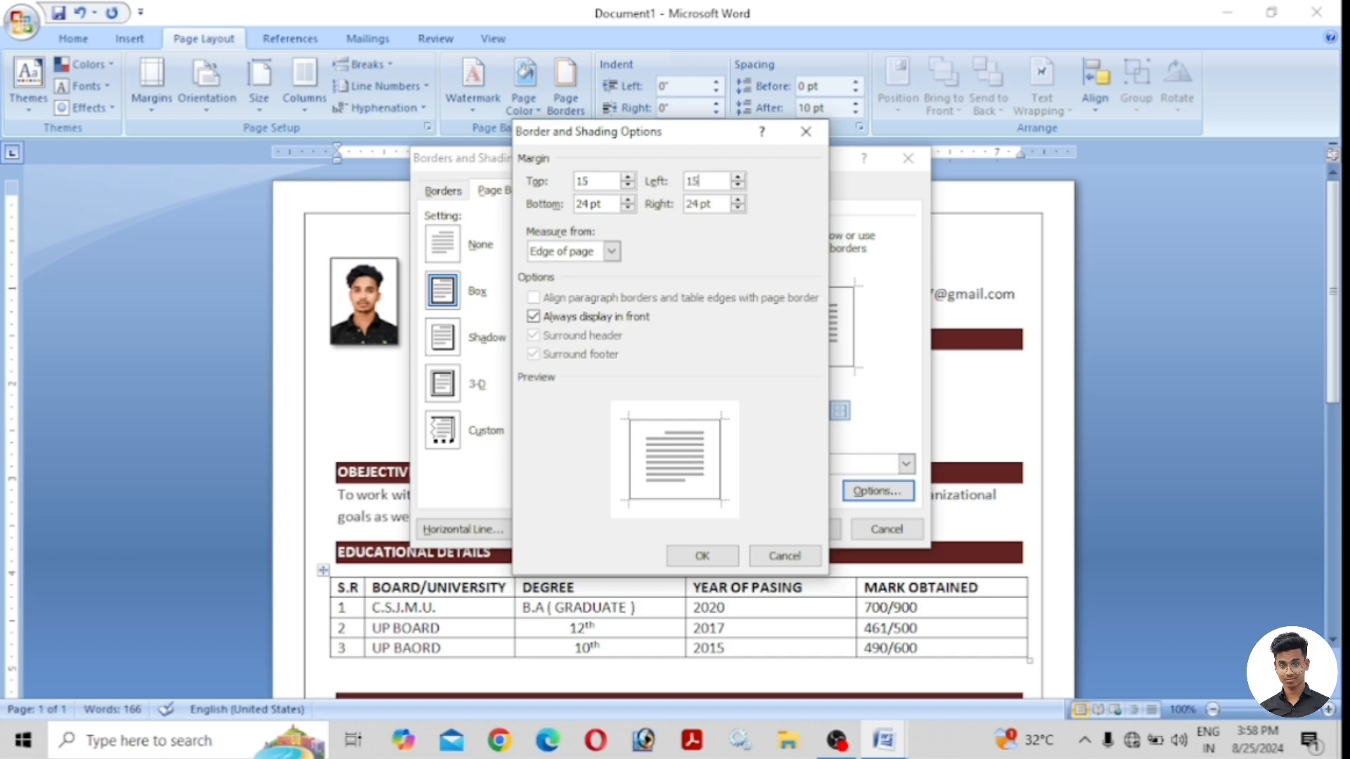
pyautogui.moveTo(599, 204); pyautogui.dragTo(569, 213)
pyautogui.write('15')
pyautogui.press('BackSpace')
pyautogui.moveTo(729, 204); pyautogui.dragTo(686, 205)
pyautogui.write('15')
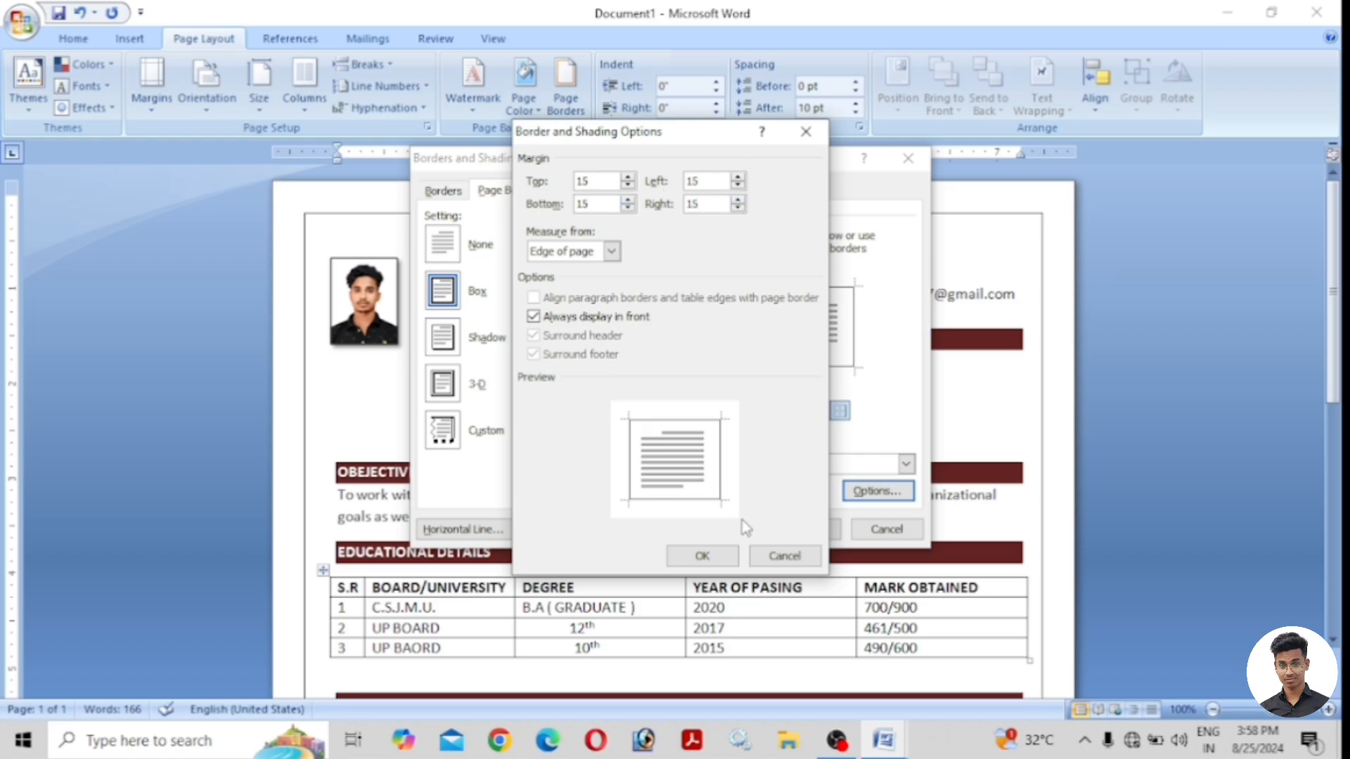
pyautogui.click(696, 556)
# Confirm the border settings, then remove the space after the Place and Date paragraphs.
pyautogui.click(798, 528)
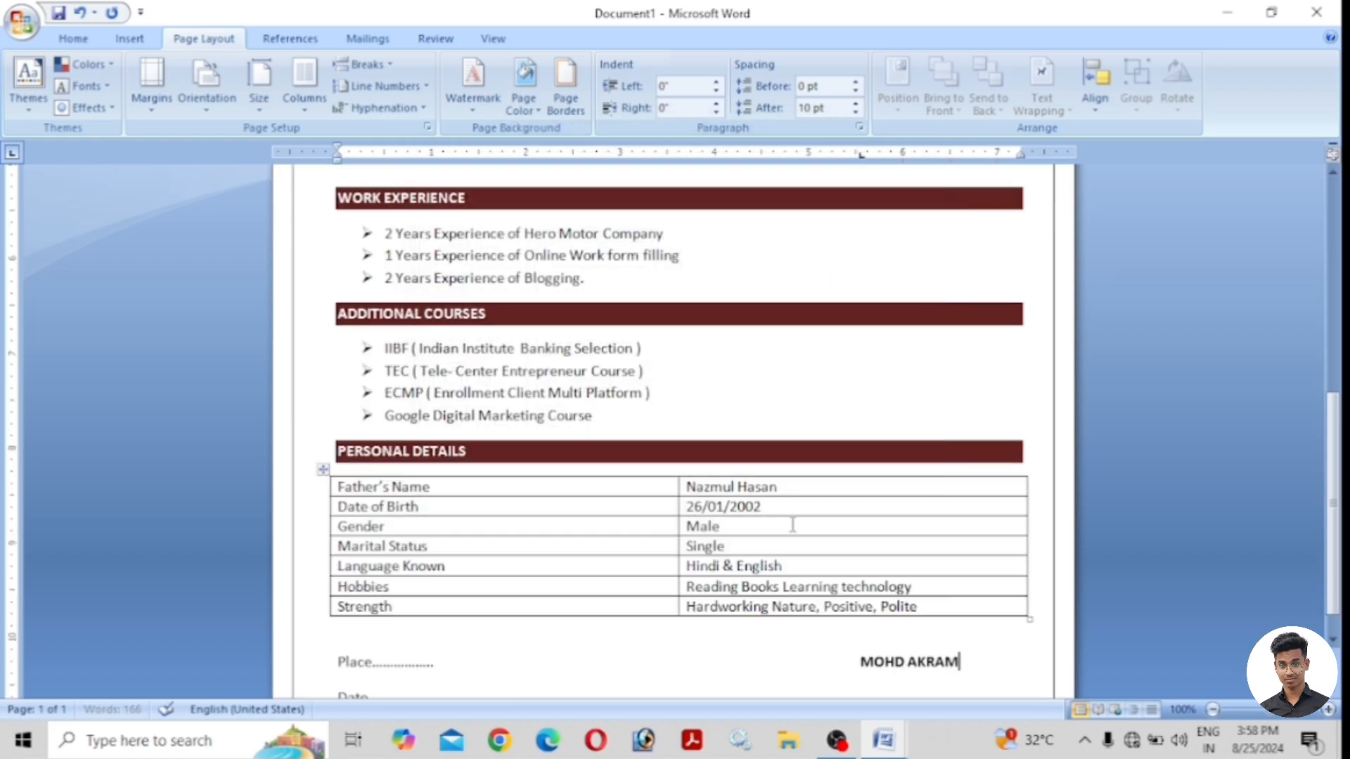
pyautogui.scroll(-1, 752, 386)
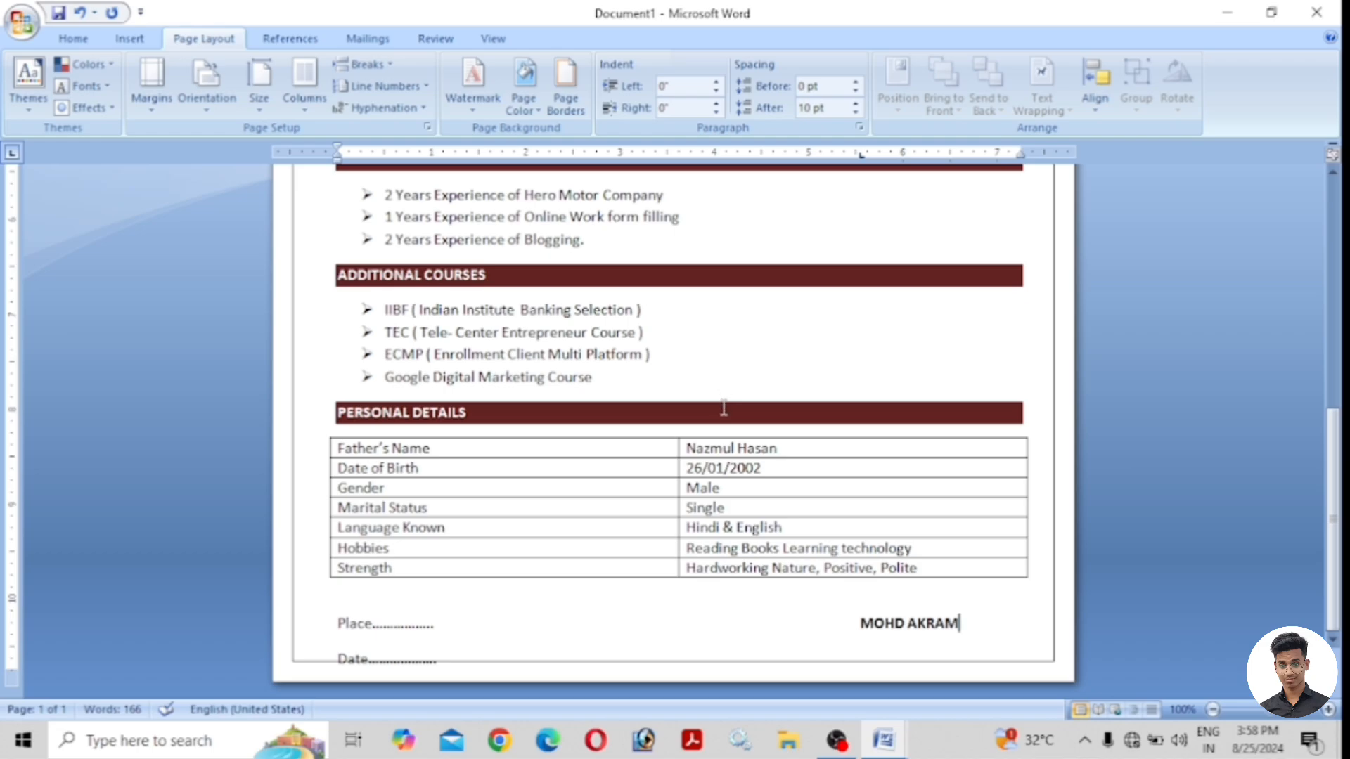
pyautogui.moveTo(450, 655); pyautogui.dragTo(339, 621)
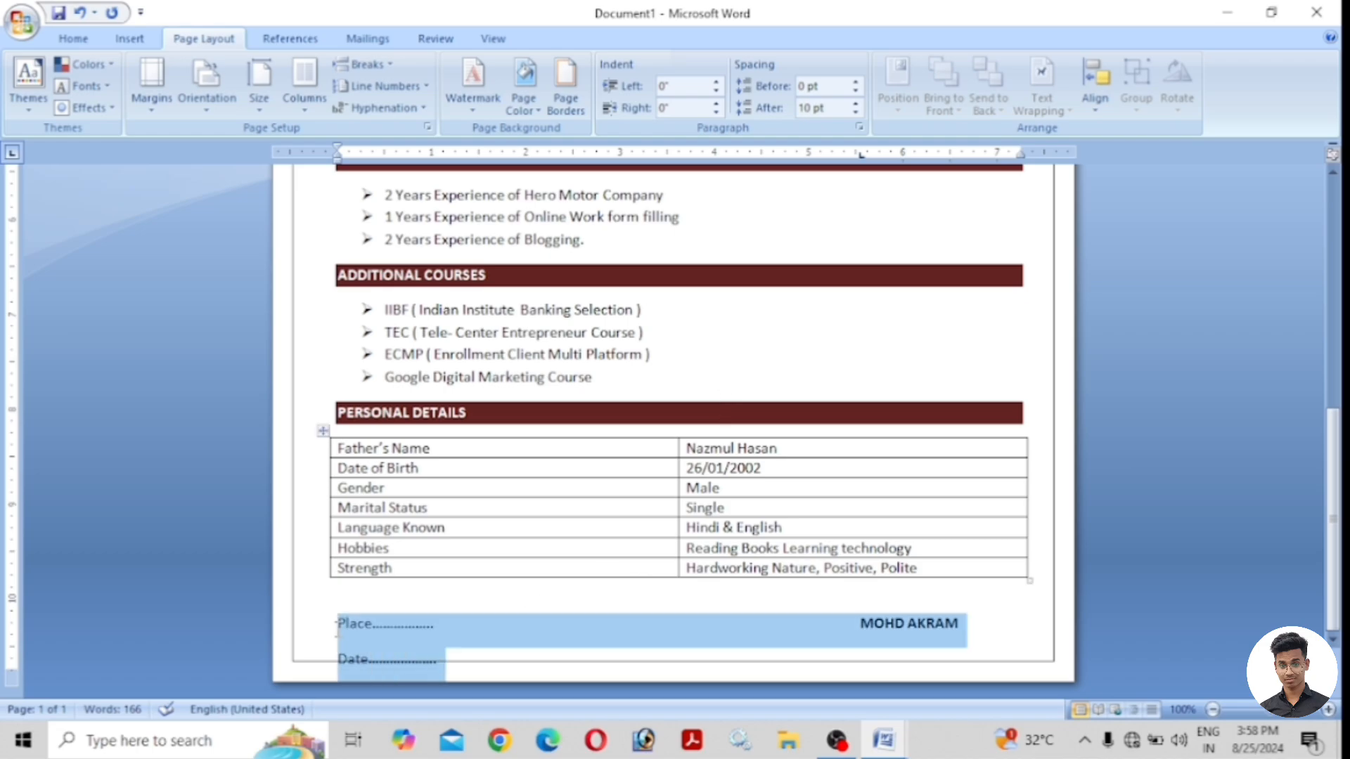
pyautogui.click(443, 657)
pyautogui.scroll(10, 635, 575)
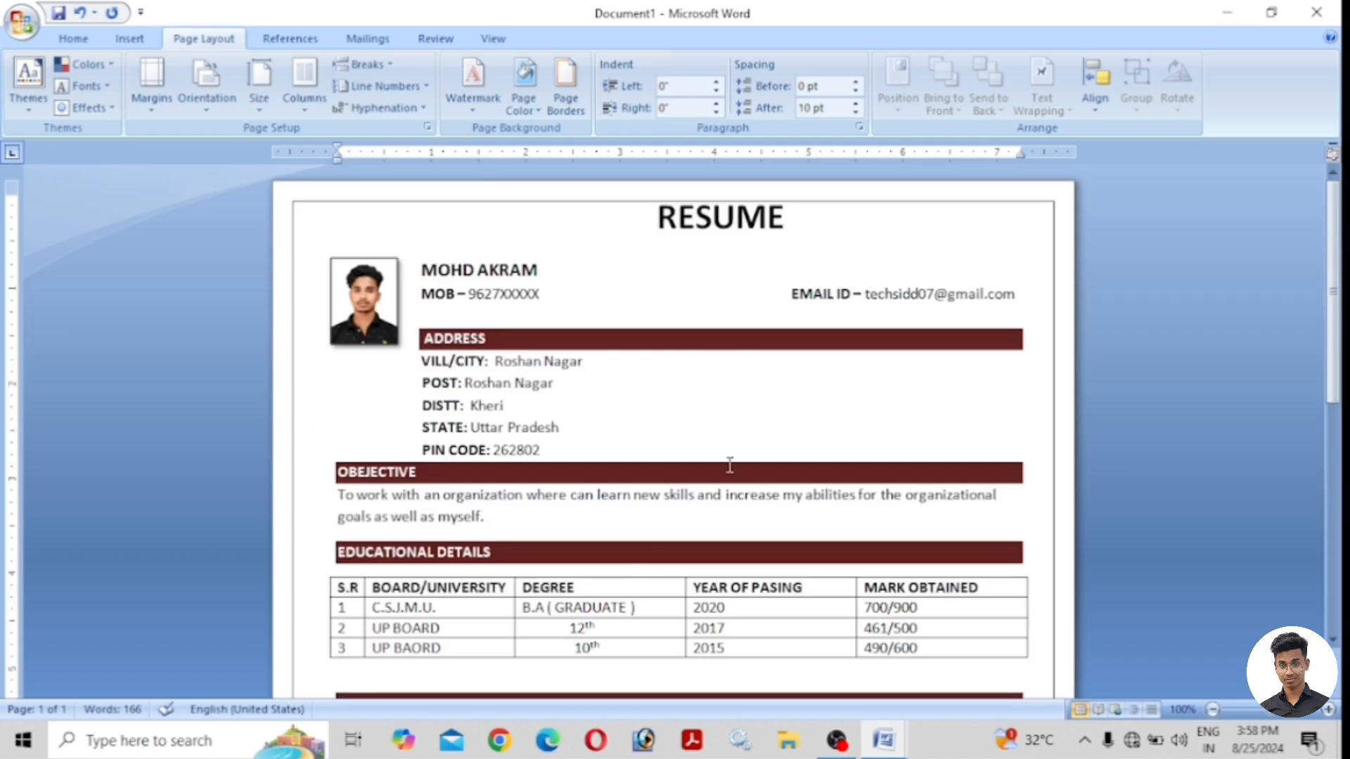
pyautogui.scroll(-10, 588, 249)
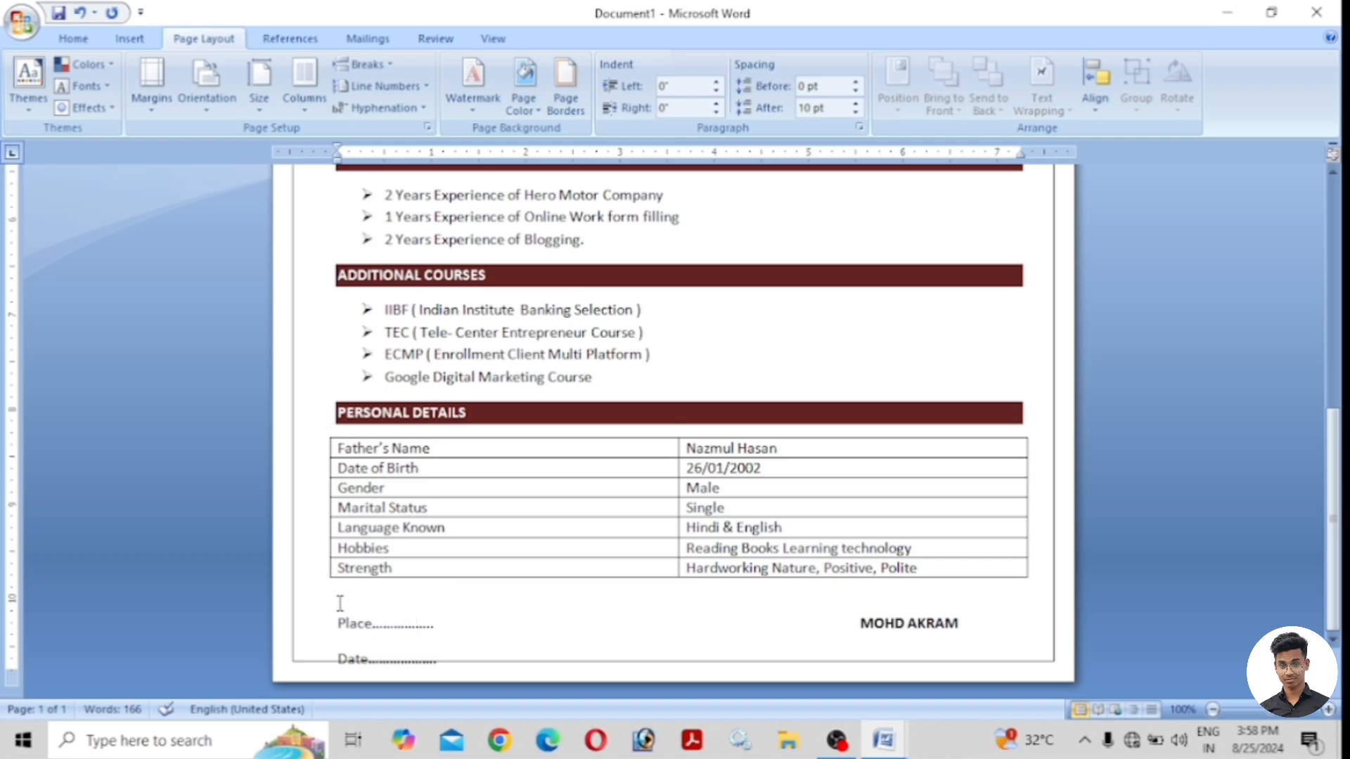
pyautogui.moveTo(450, 659); pyautogui.dragTo(338, 622)
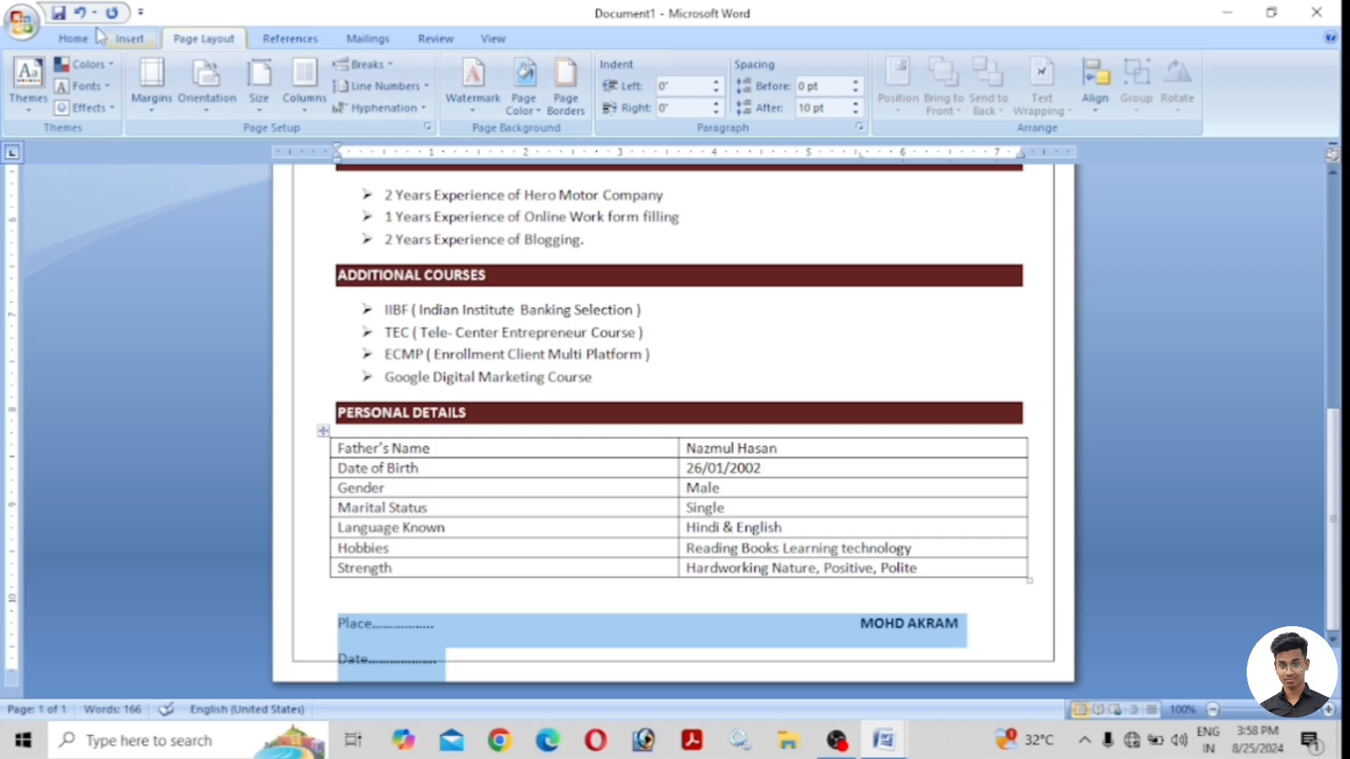
pyautogui.click(73, 39)
pyautogui.click(527, 101)
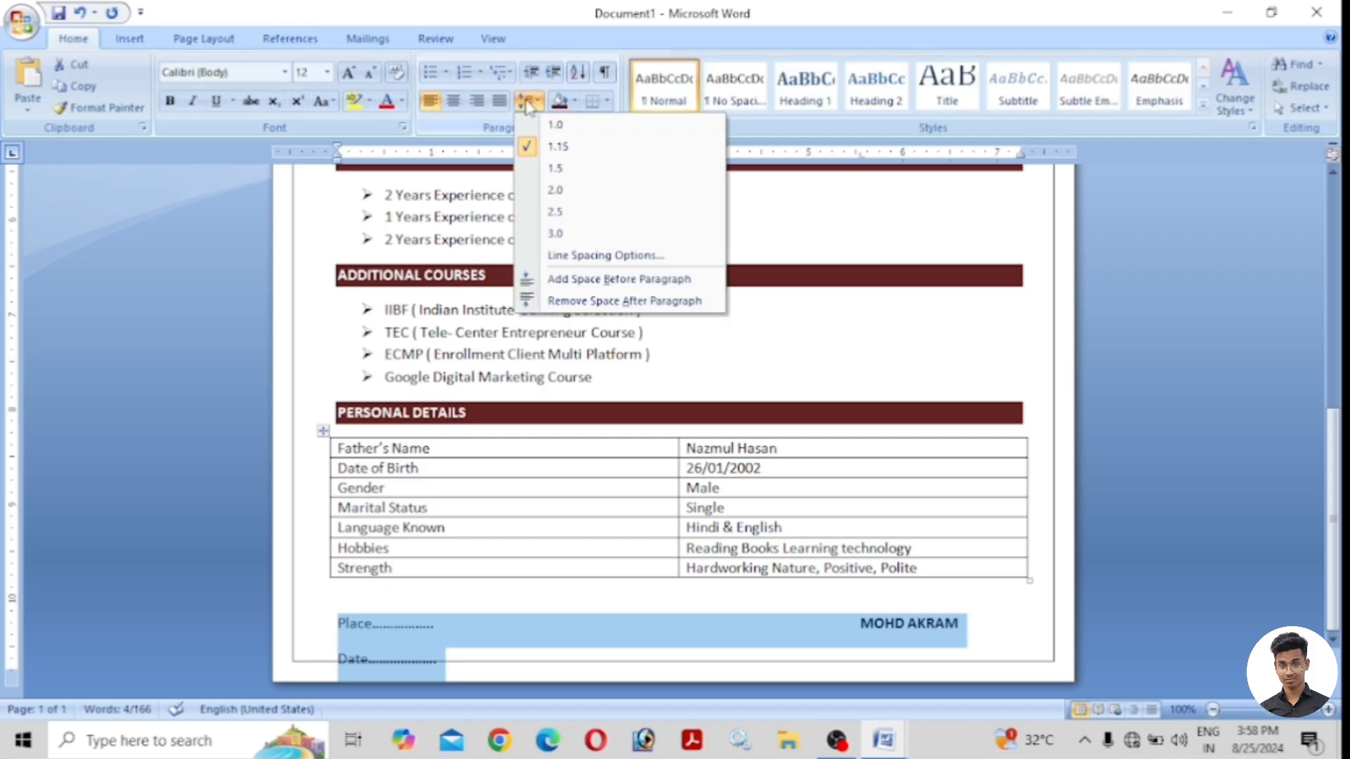
pyautogui.click(608, 300)
pyautogui.click(444, 624)
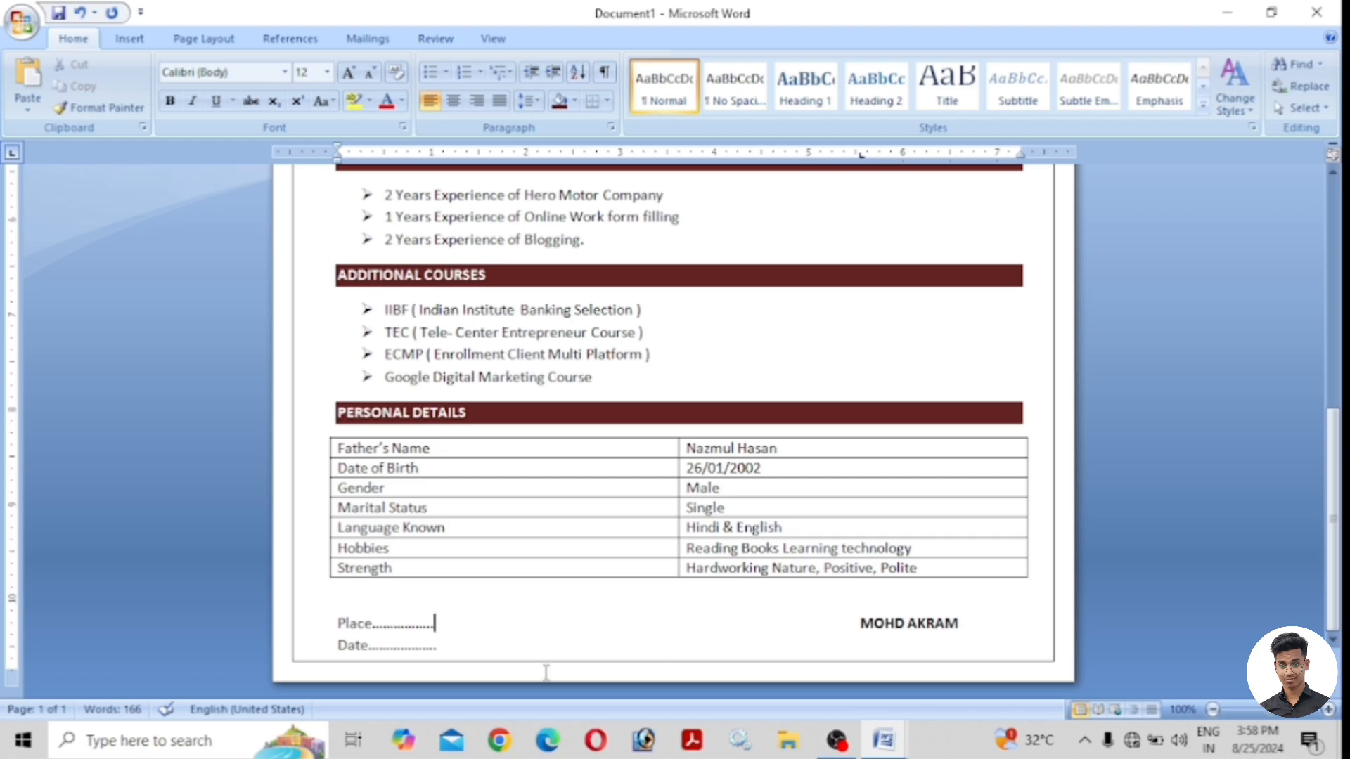
pyautogui.scroll(10, 568, 663)
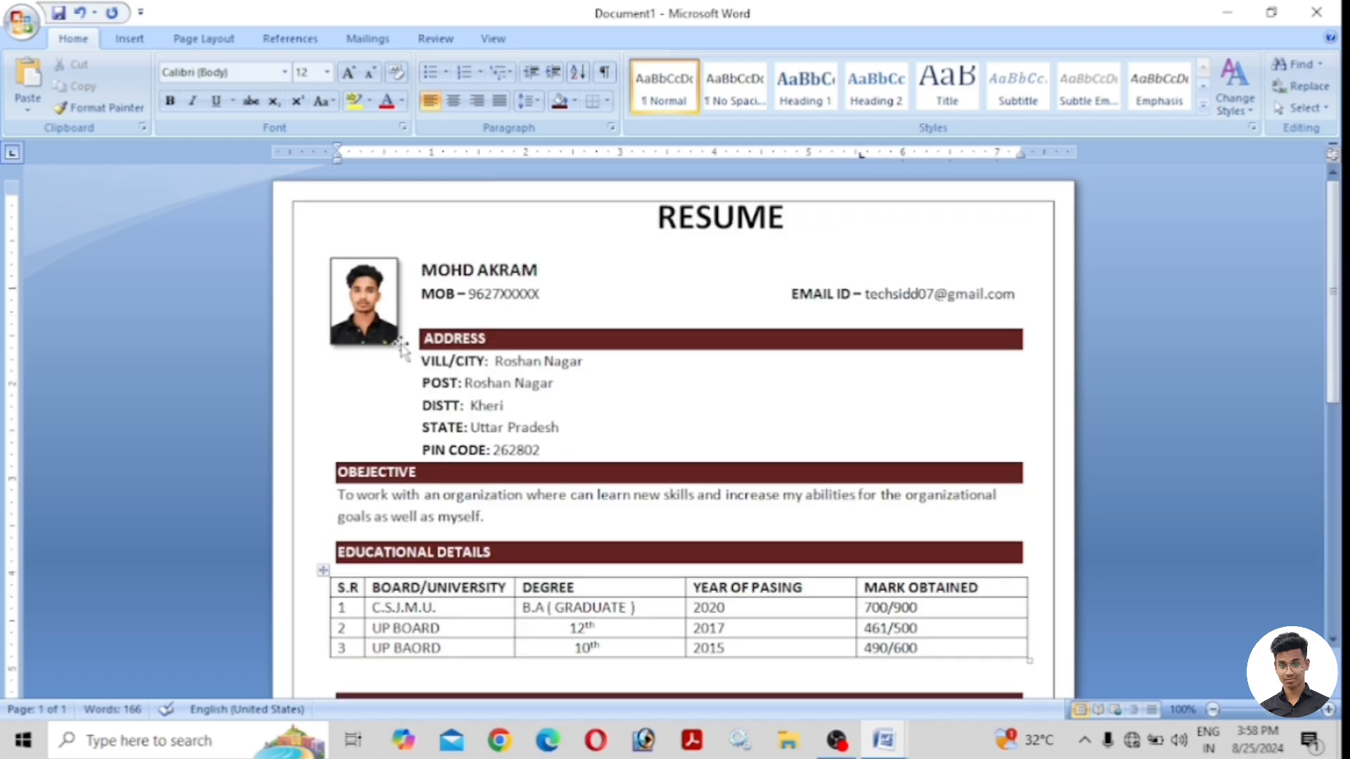
# Publish the resume as a PDF named RESUME on the Desktop.
pyautogui.click(8, 18)
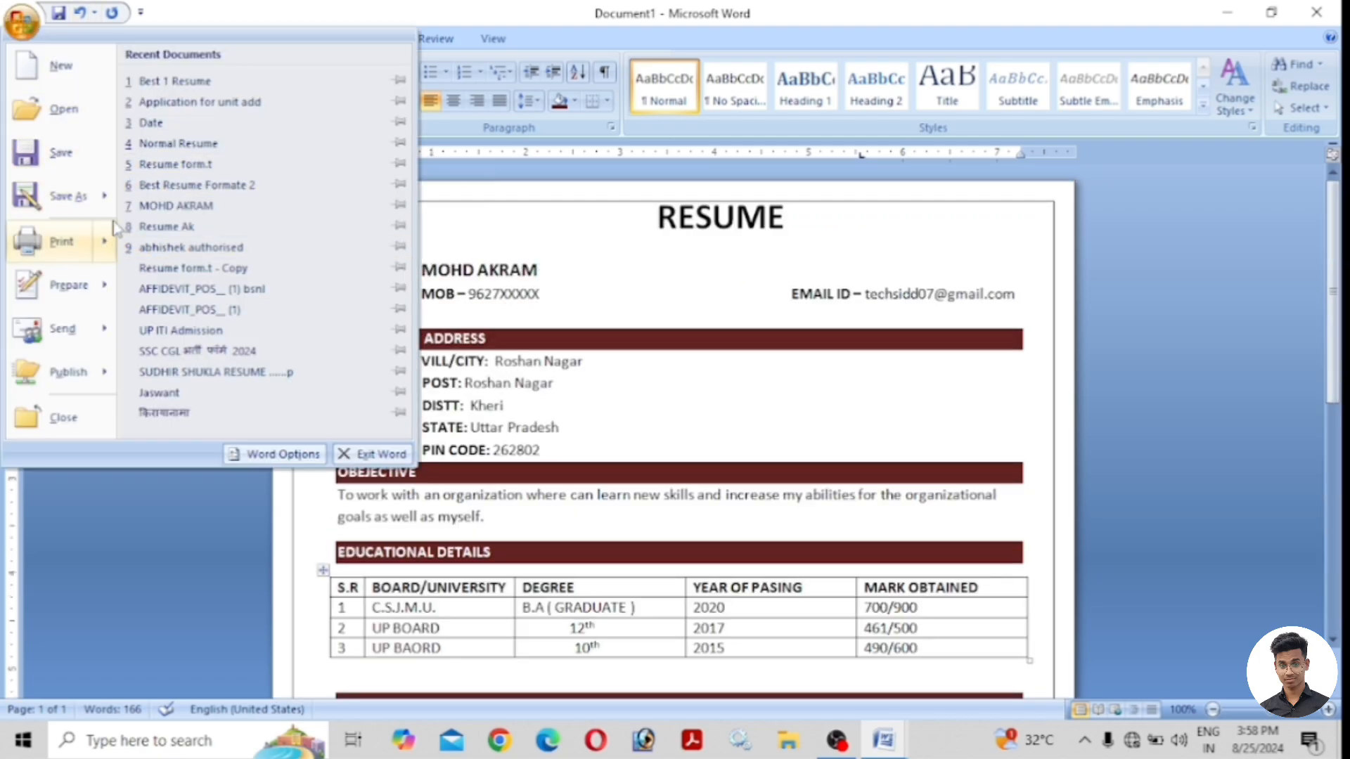
pyautogui.moveTo(72, 204)
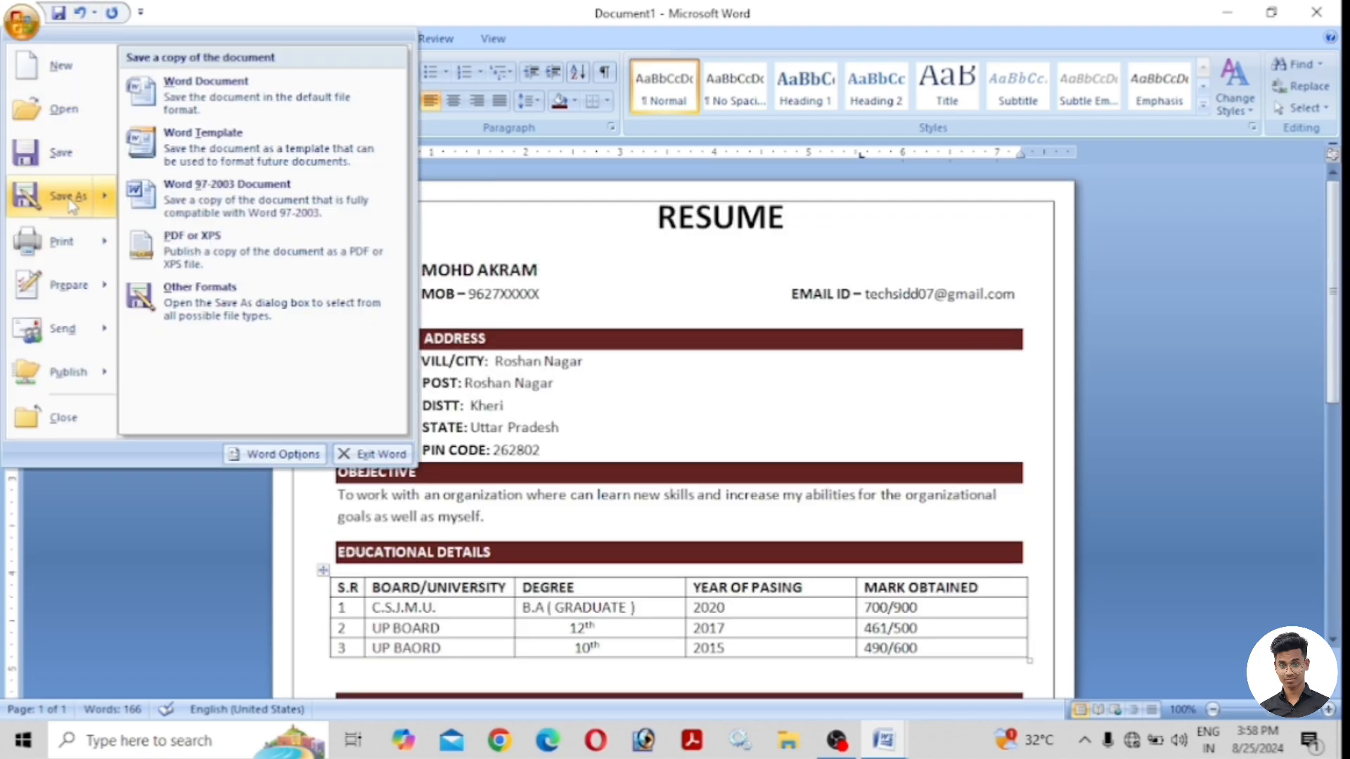
pyautogui.click(217, 253)
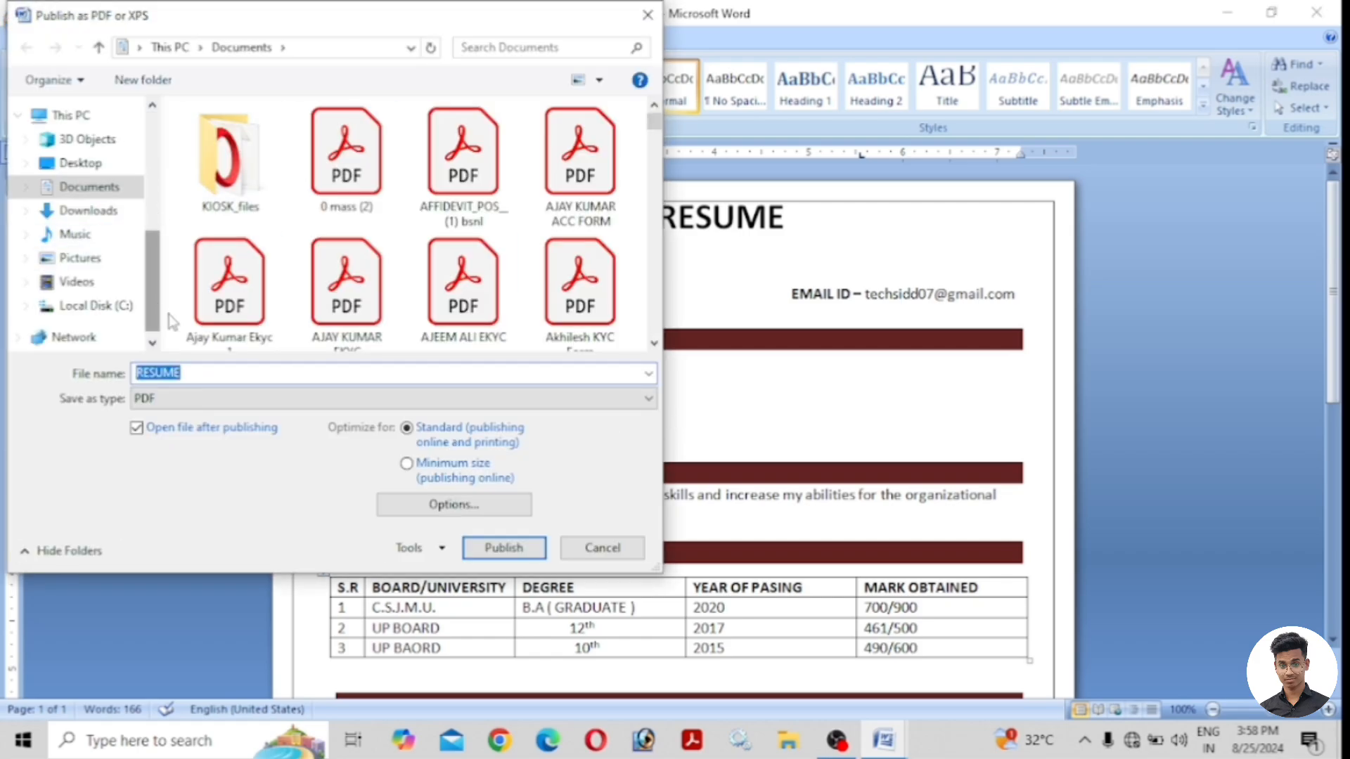
pyautogui.click(98, 166)
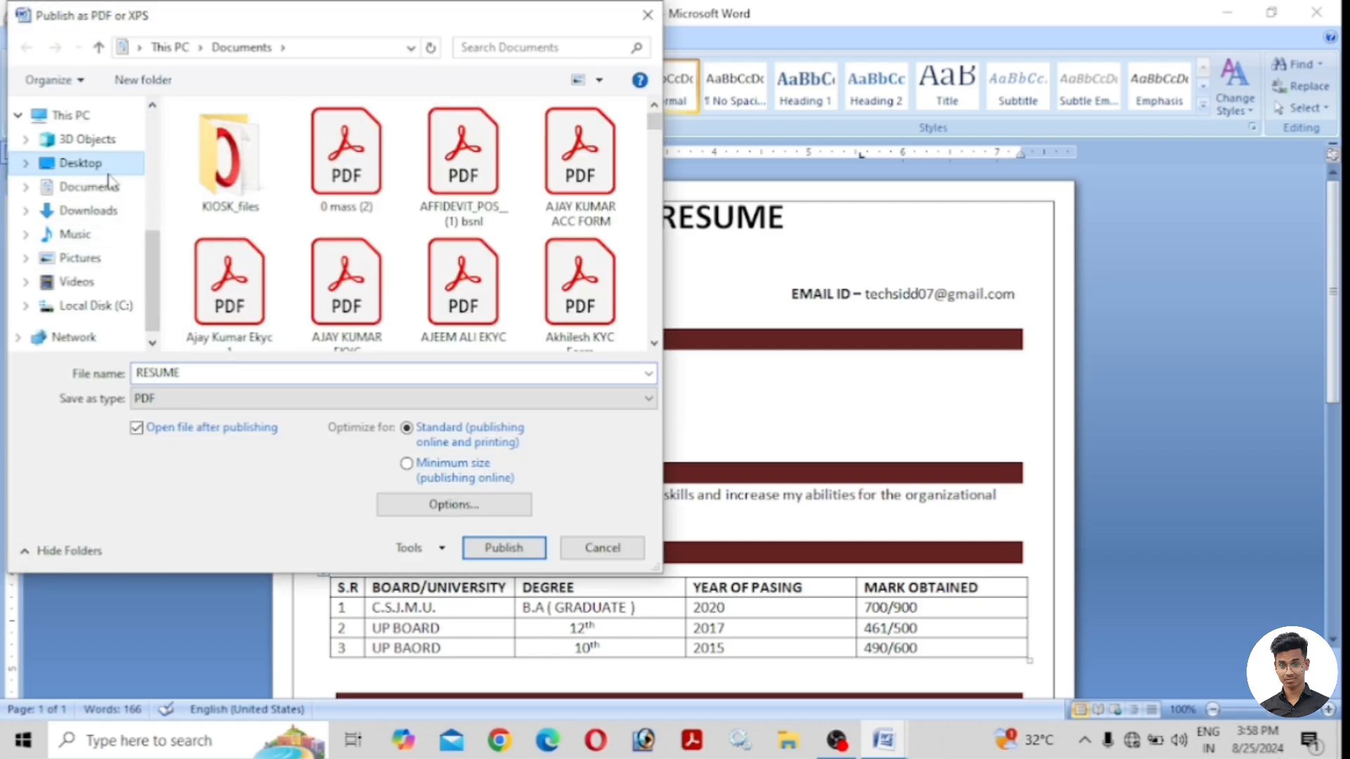
pyautogui.click(189, 375)
pyautogui.click(501, 548)
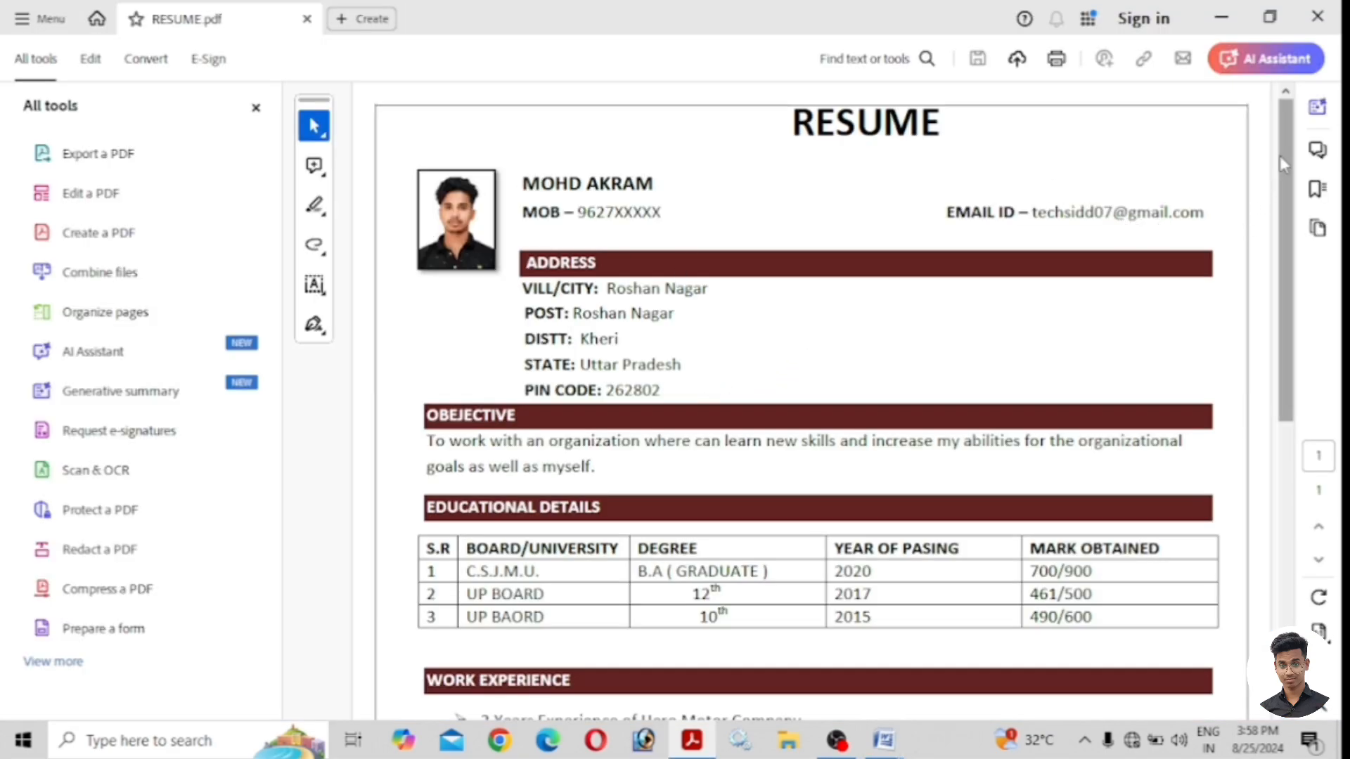
# Scroll through RESUME.pdf in Acrobat to check the layout.
pyautogui.moveTo(1282, 148); pyautogui.dragTo(1308, 492)
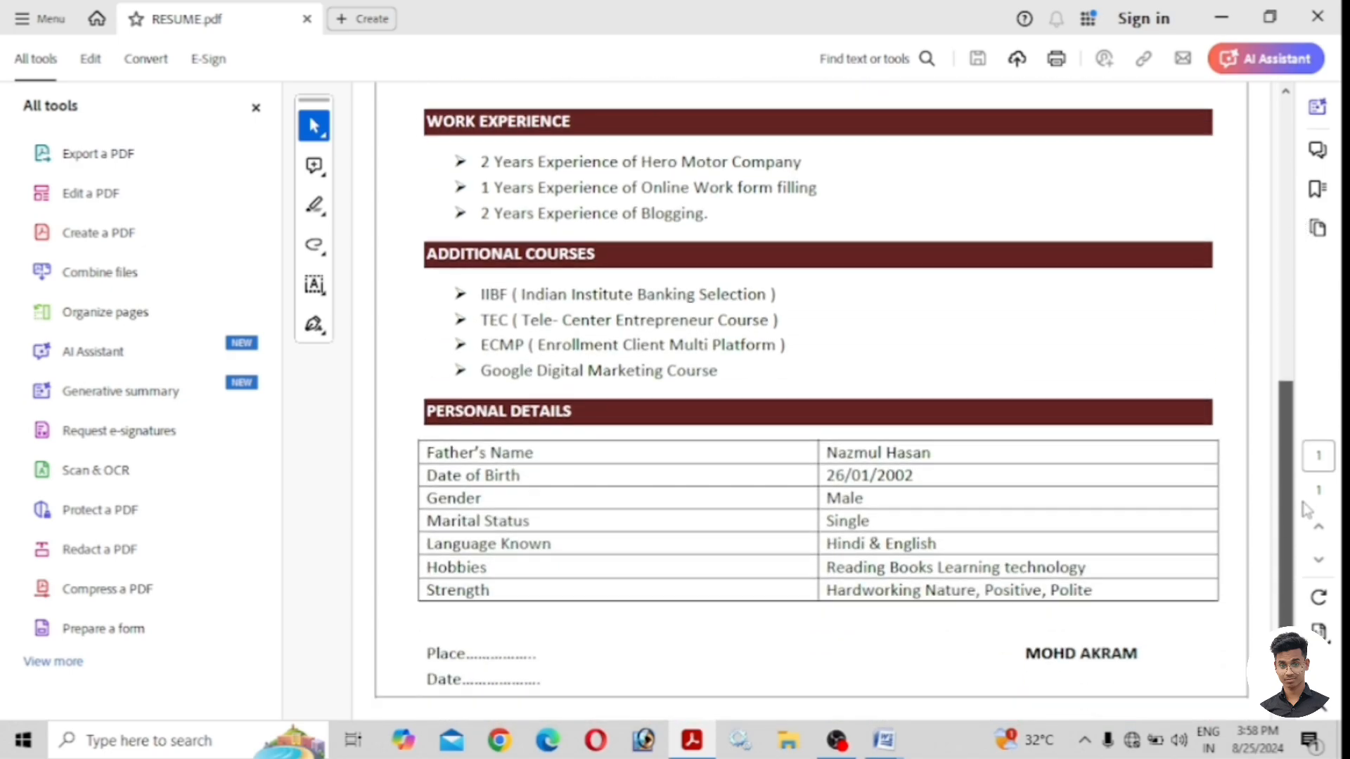
pyautogui.moveTo(1294, 408); pyautogui.dragTo(1292, 149)
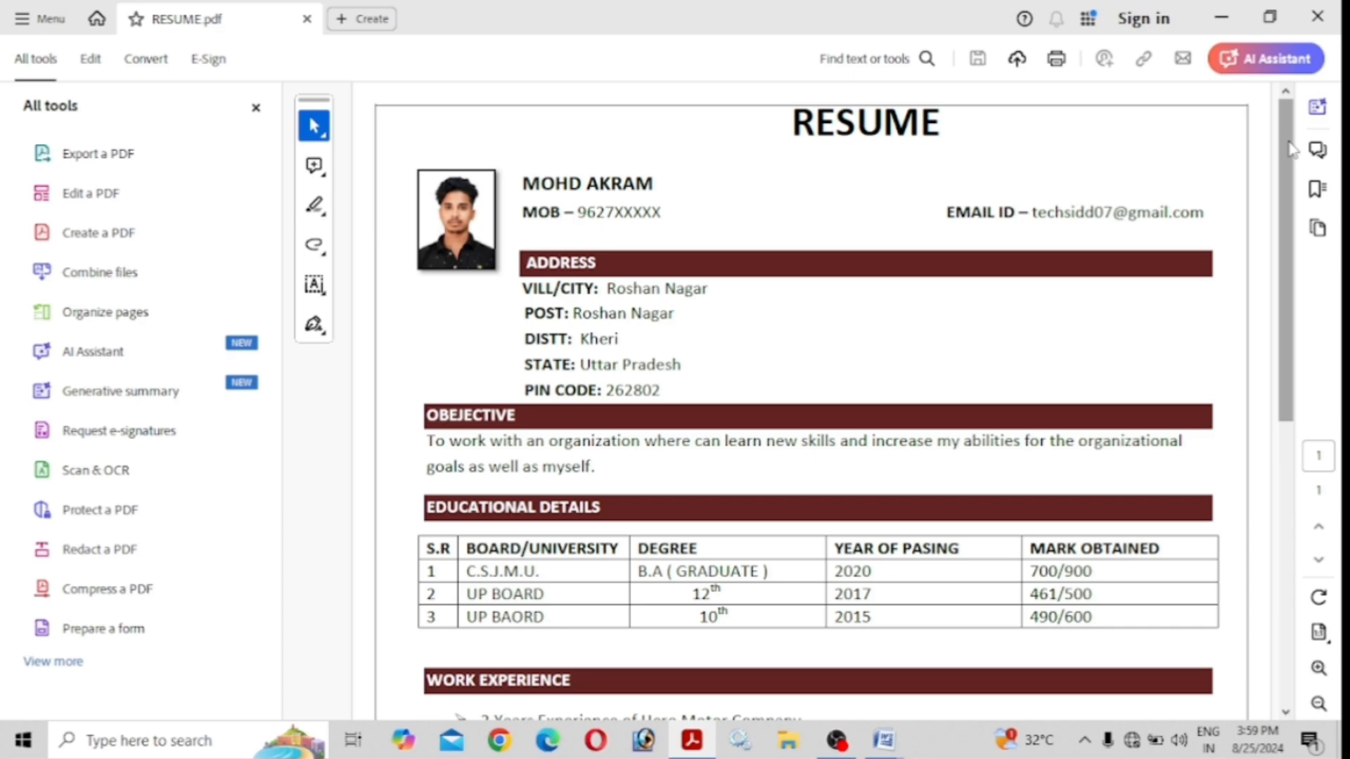
pyautogui.scroll(-8, 1103, 265)
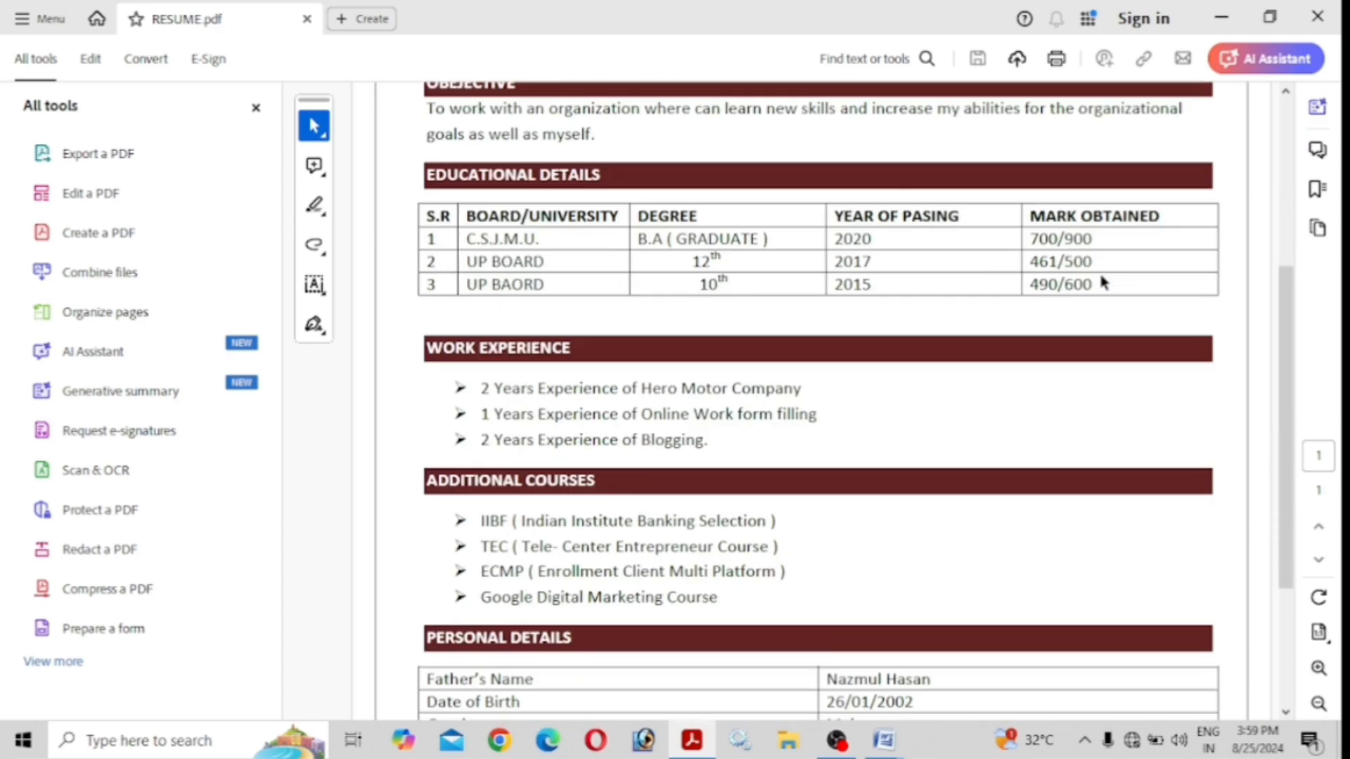
pyautogui.scroll(8, 1106, 288)
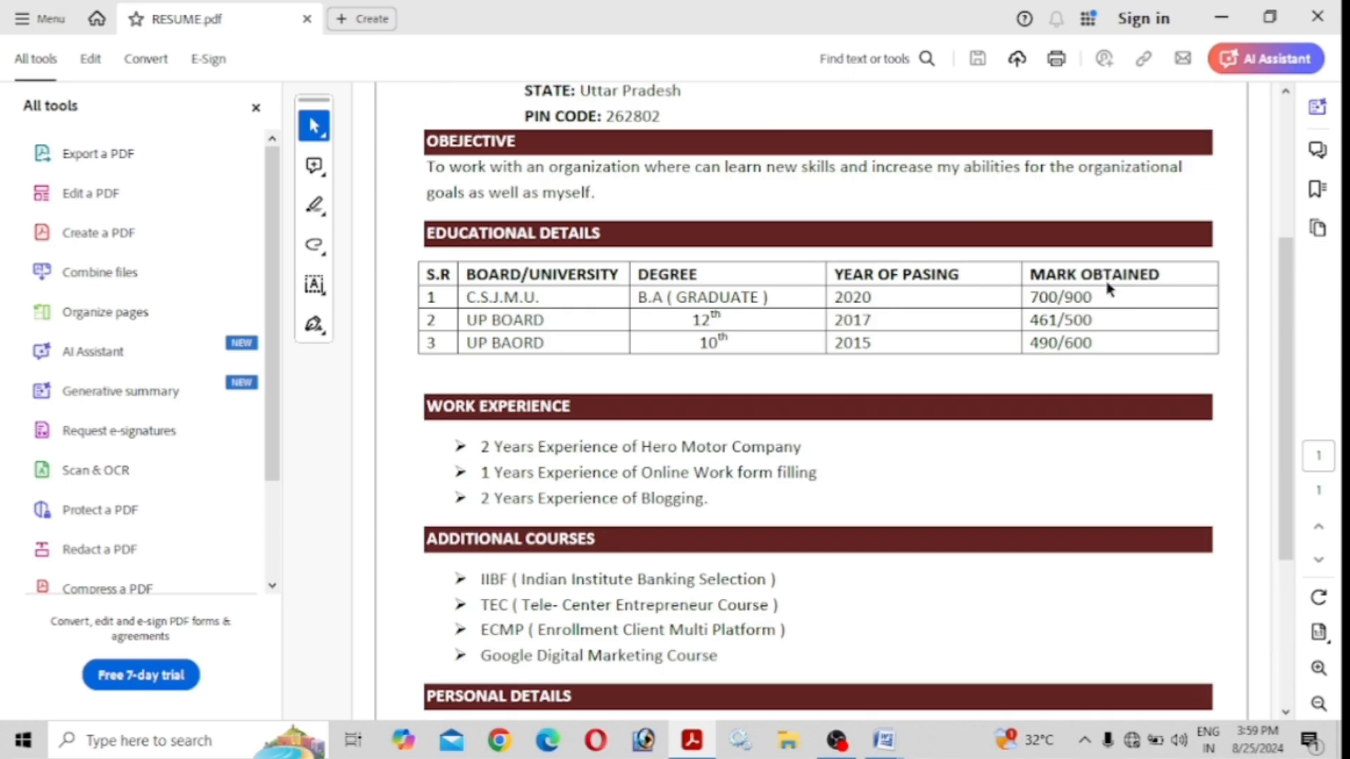
pyautogui.scroll(-6, 1107, 288)
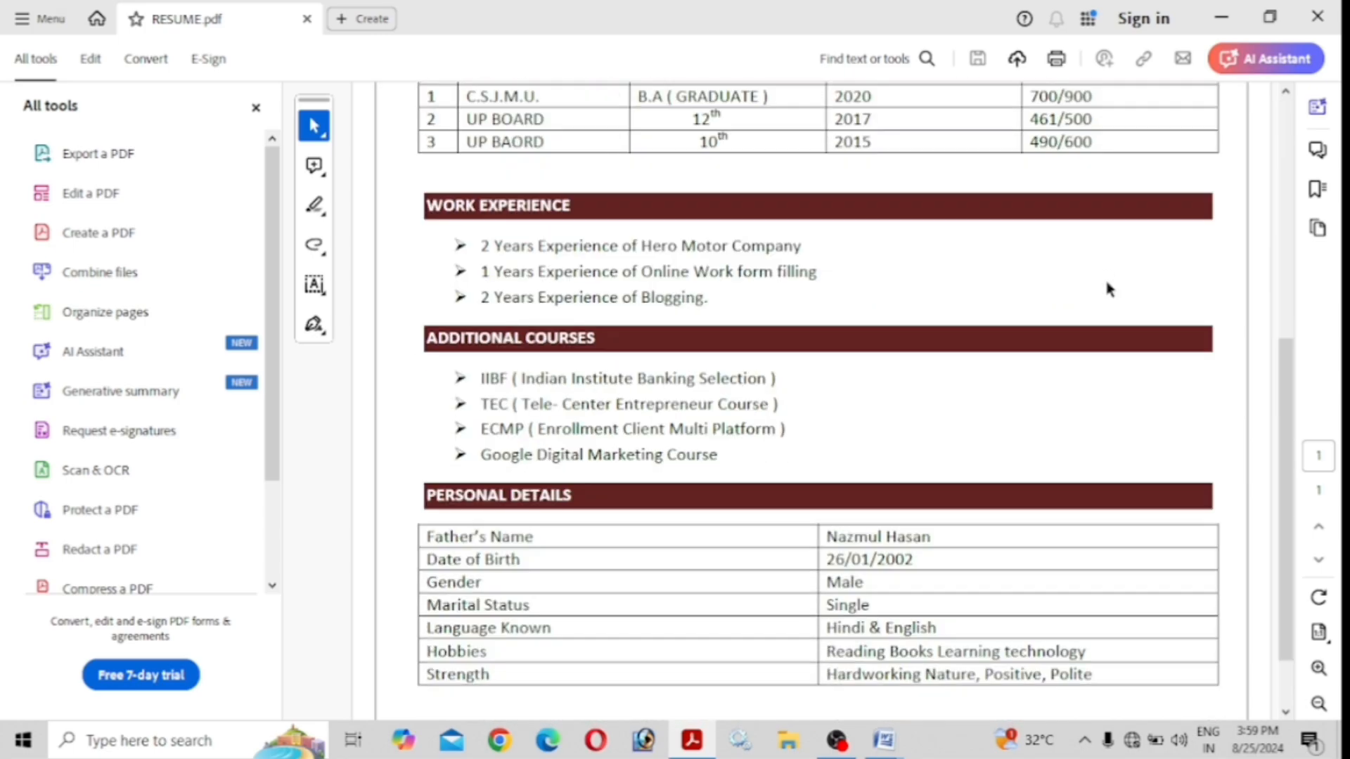
pyautogui.scroll(3, 1108, 288)
pyautogui.scroll(3, 1107, 289)
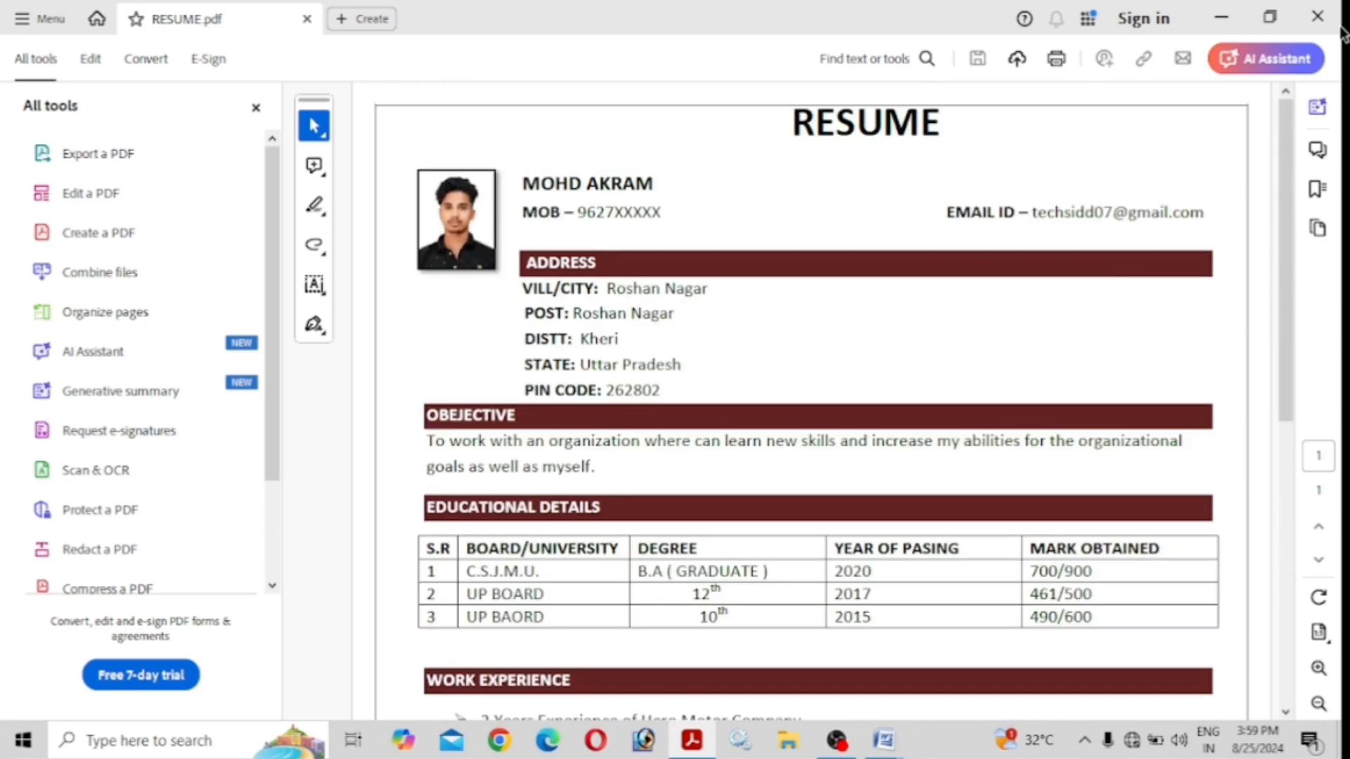
# Switch back to the Word resume and scroll through it.
pyautogui.hotkey('alt', 'Tab')
pyautogui.scroll(-10, 710, 361)
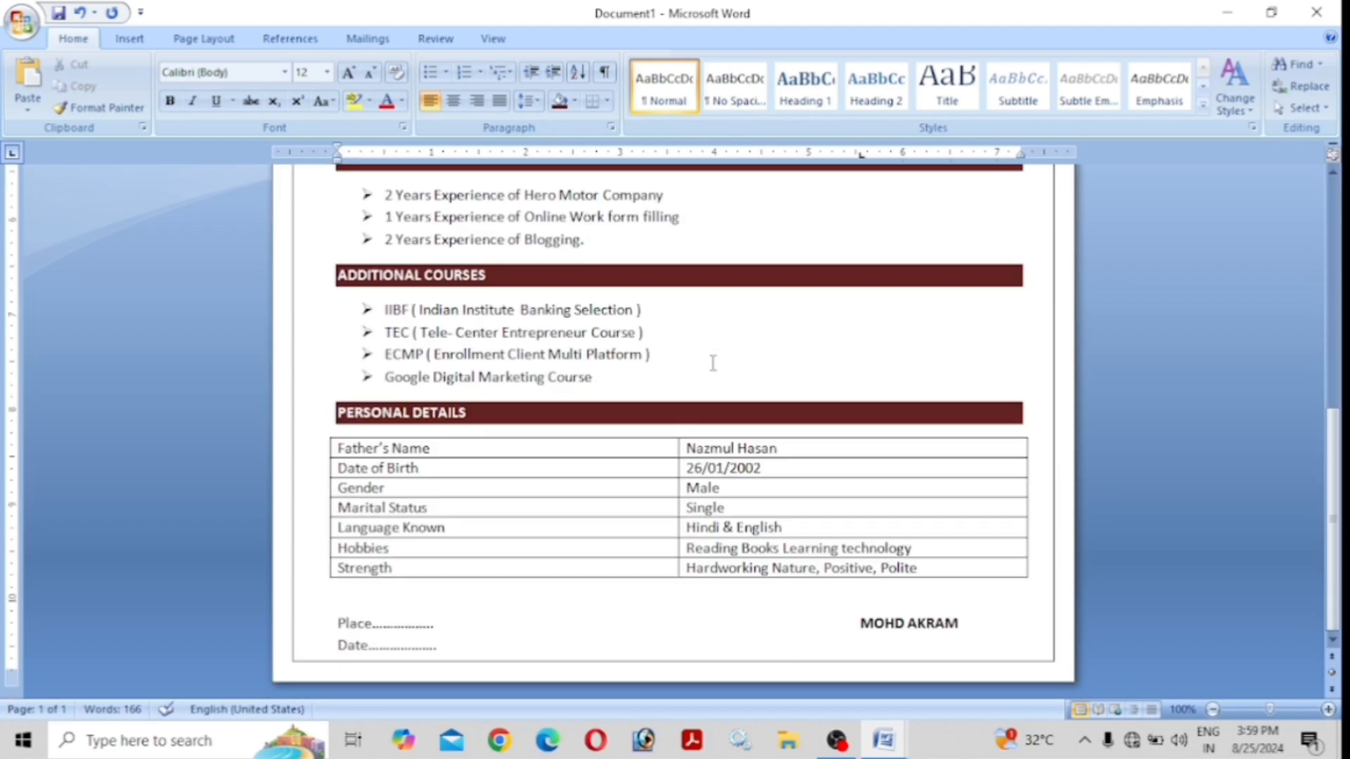
pyautogui.scroll(10, 713, 362)
pyautogui.scroll(-7, 717, 360)
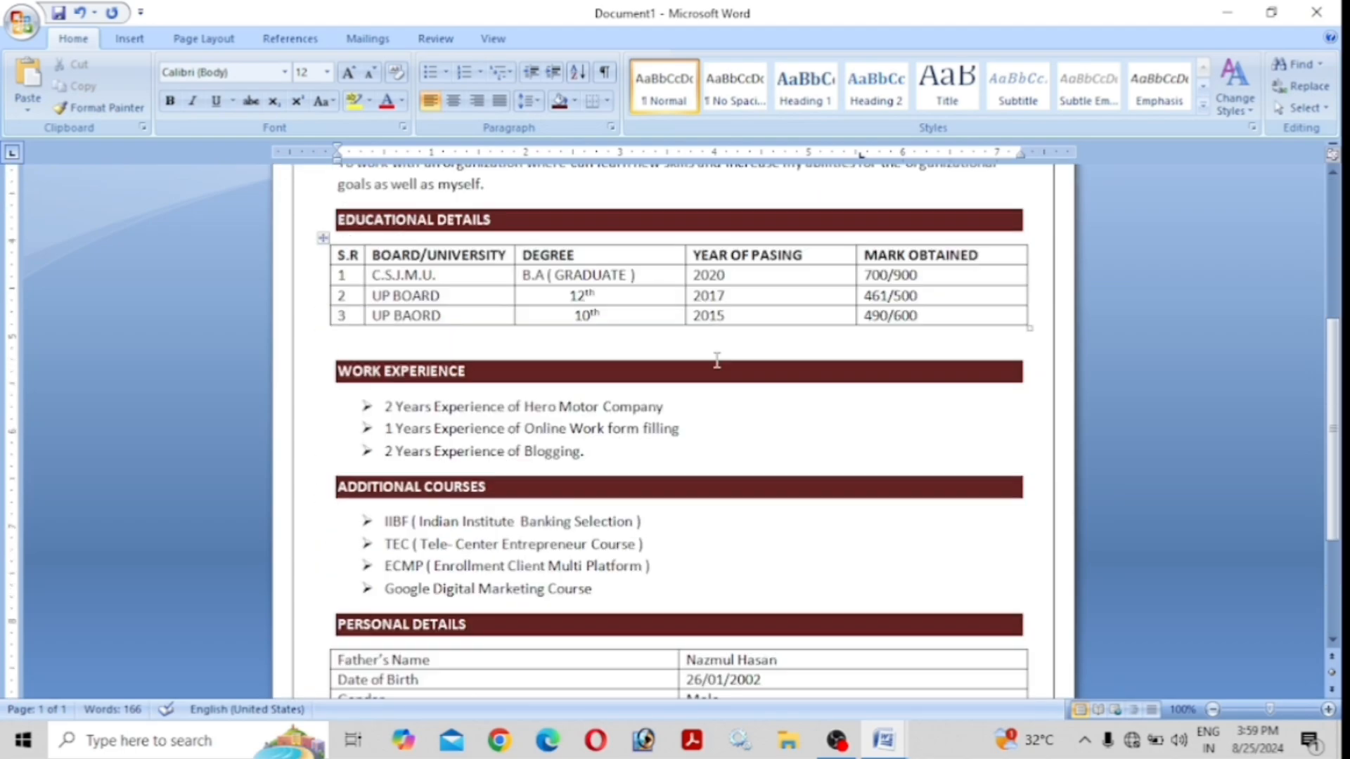
pyautogui.scroll(-2, 717, 360)
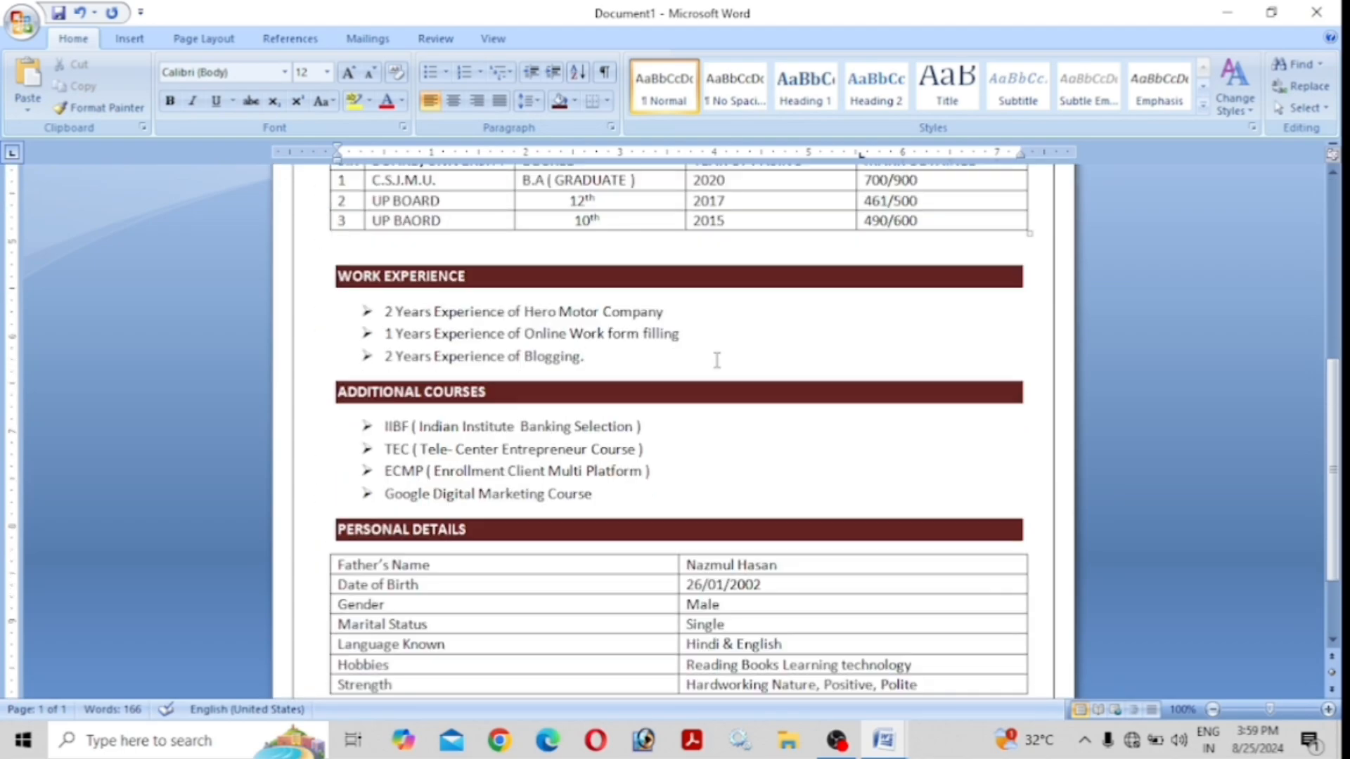